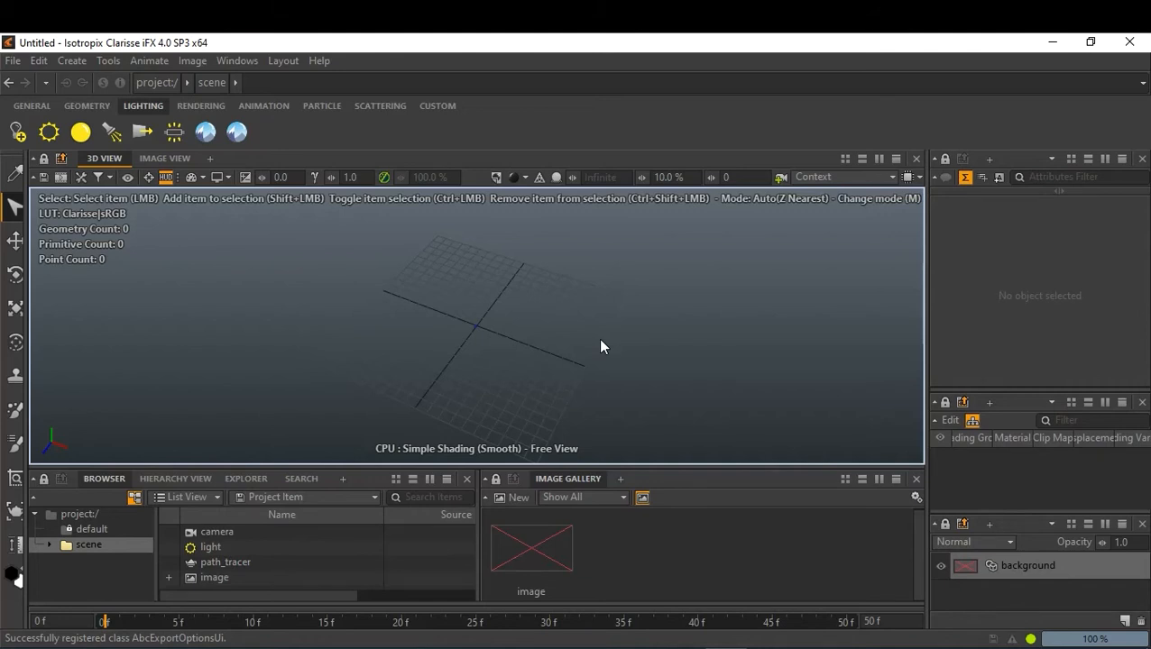
Step: Start a geometry import and copy the folder path G:\FX DEMO\23-09-2020_A from File Explorer
alt+drag(563, 309, 525, 333)
alt+right_drag(525, 332, 530, 335)
mouse_move(526, 335)
alt+mouse_down()
mouse_move(544, 346)
mouse_move(530, 336)
alt+mouse_up()
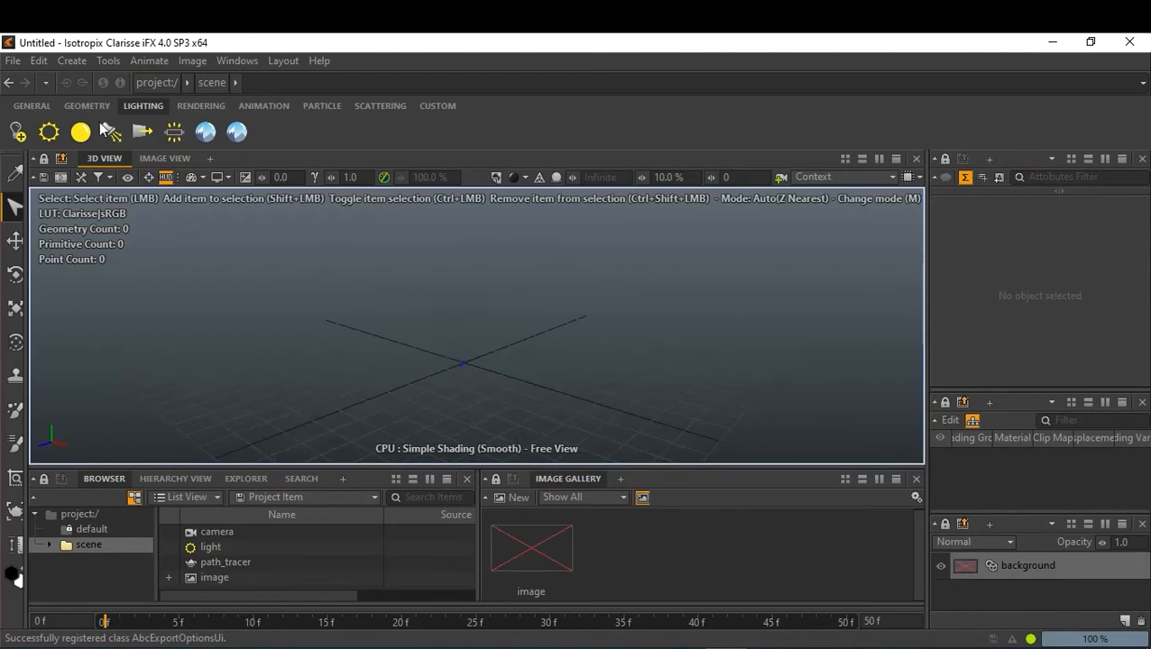
click(14, 60)
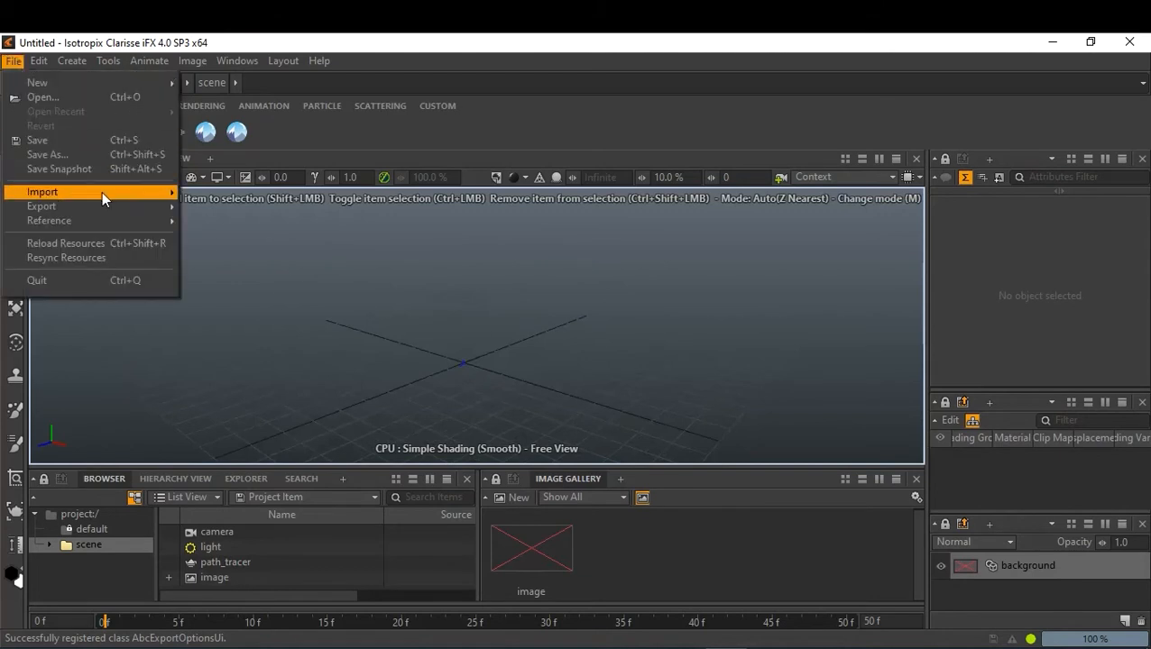
mouse_move(102, 191)
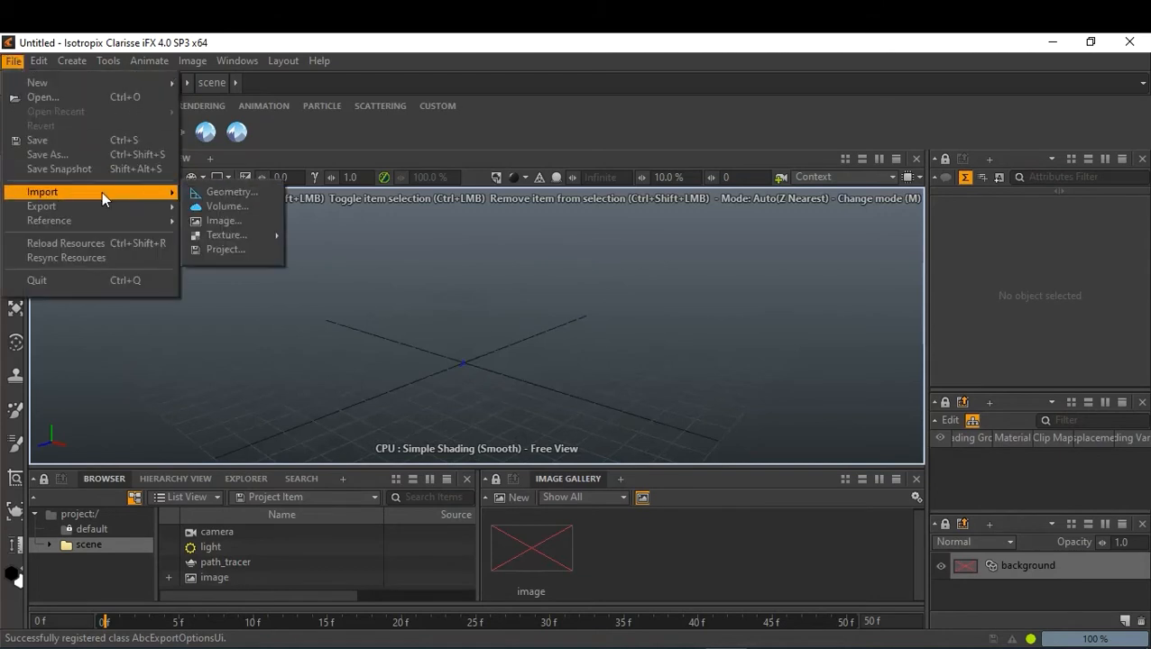
click(231, 192)
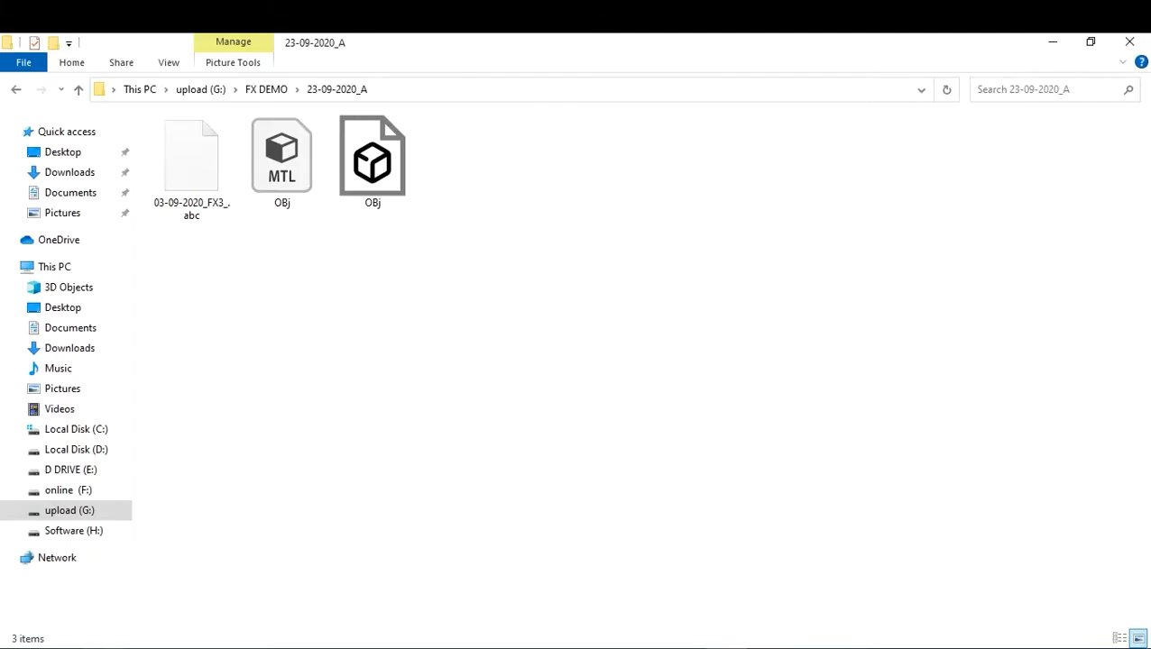
click(396, 90)
key(ctrl+c)
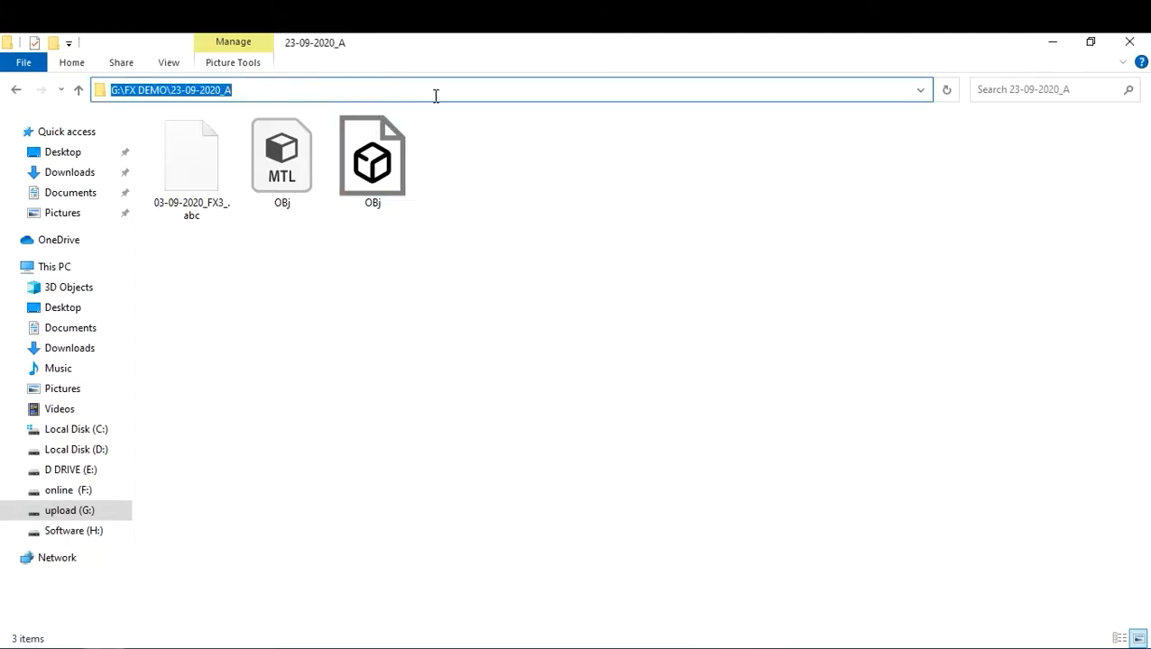
Step: Back in Clarisse, point the import to the copied folder path and import OBj.obj into the scene
click(1048, 43)
click(617, 102)
drag(616, 102, 147, 117)
key(ctrl+v)
key(Return)
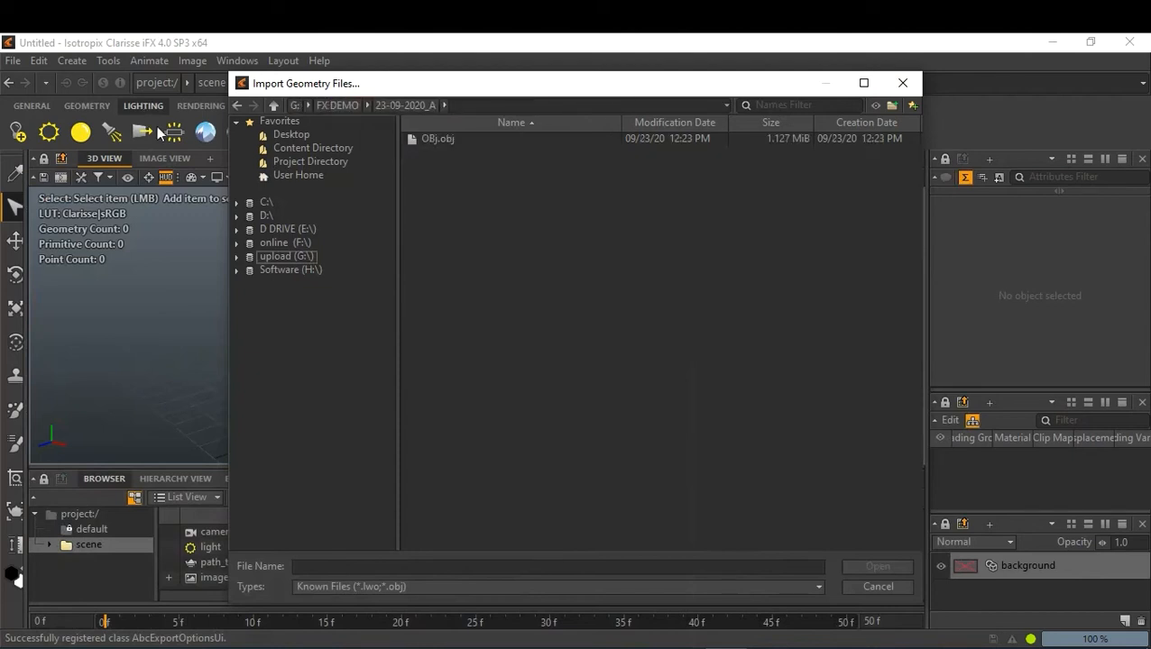
click(441, 145)
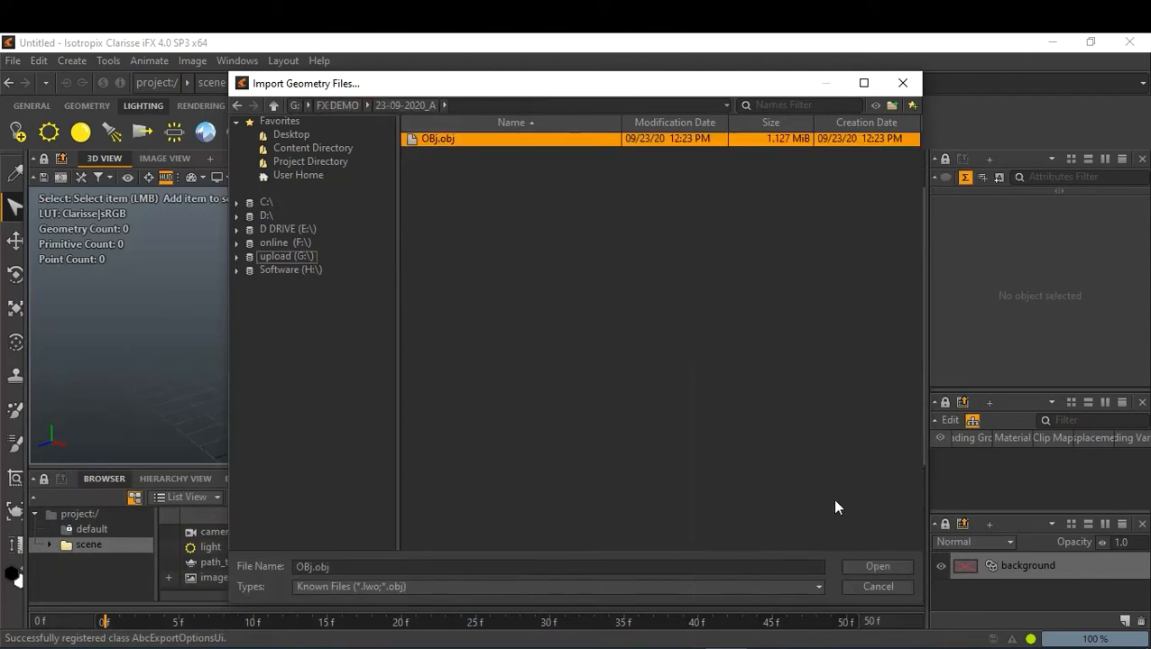
click(879, 567)
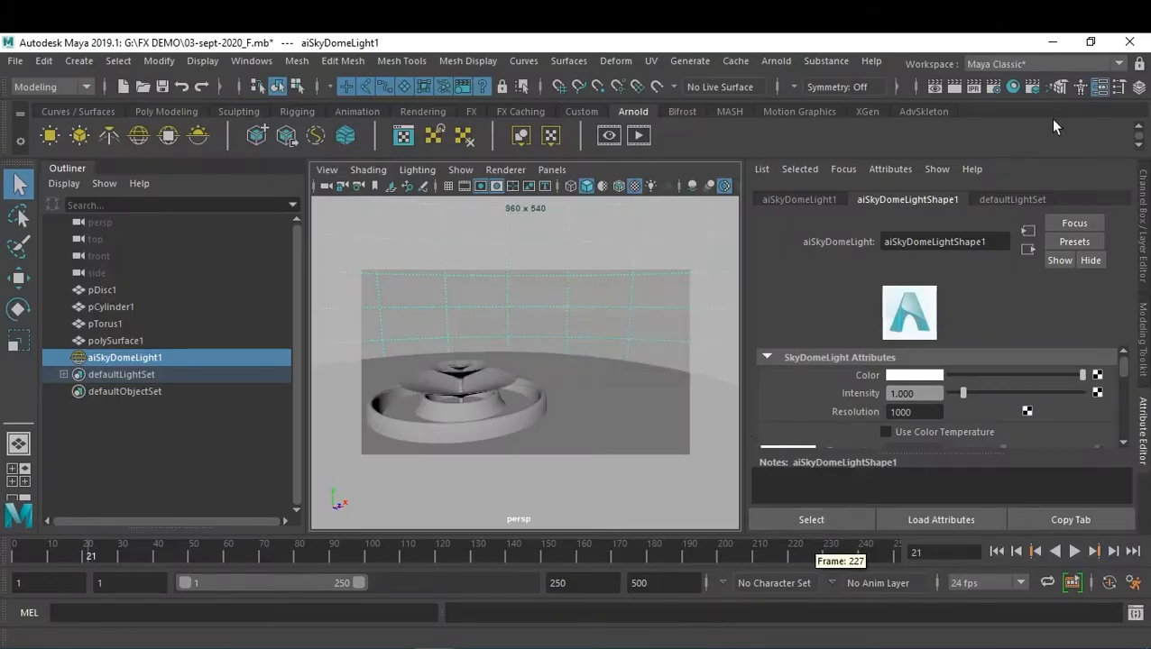
click(1051, 43)
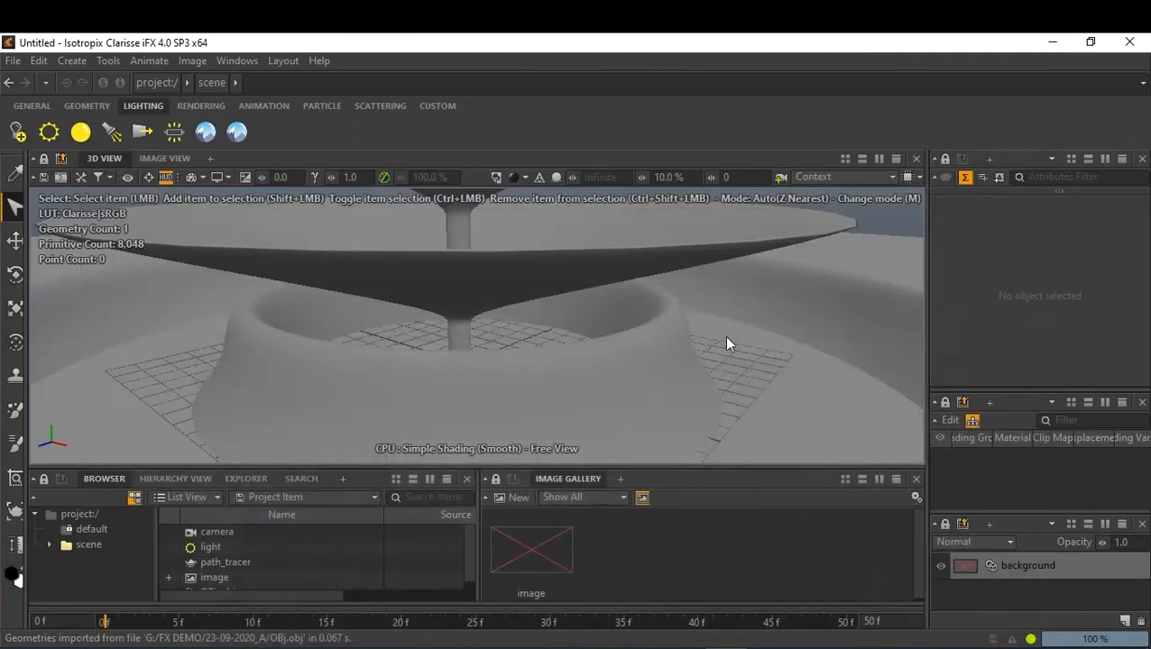
Step: Give the Browser more height, select OBj_obj to inspect its geometry, and clear the selection
scroll(732, 398, down, 10)
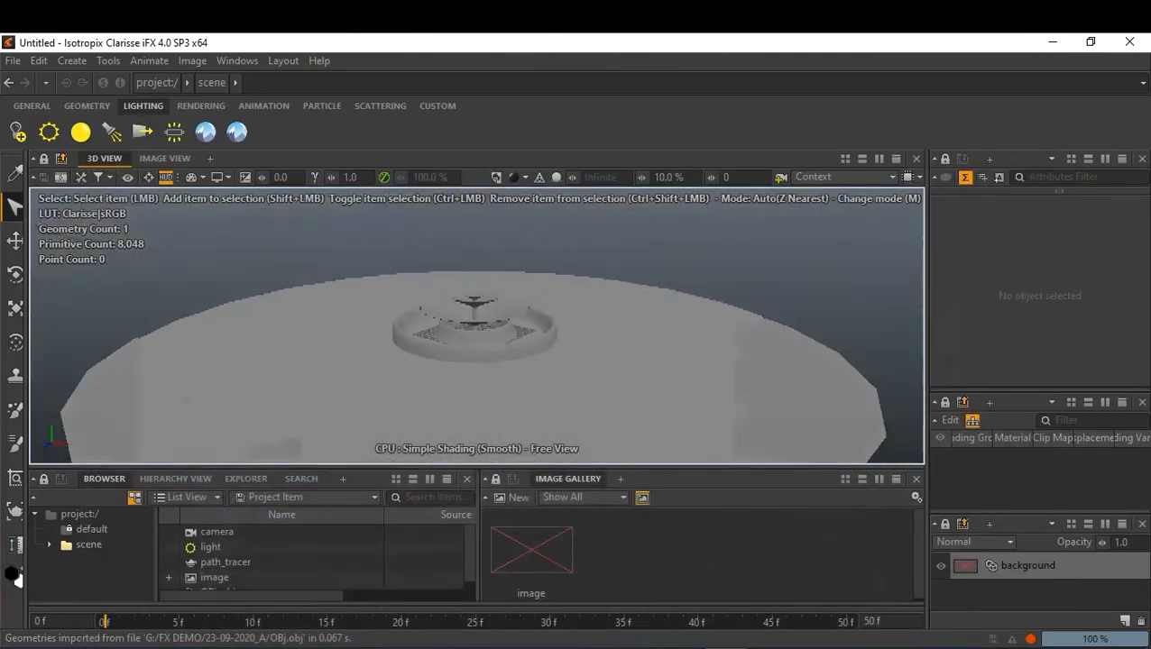
scroll(509, 350, up, 5)
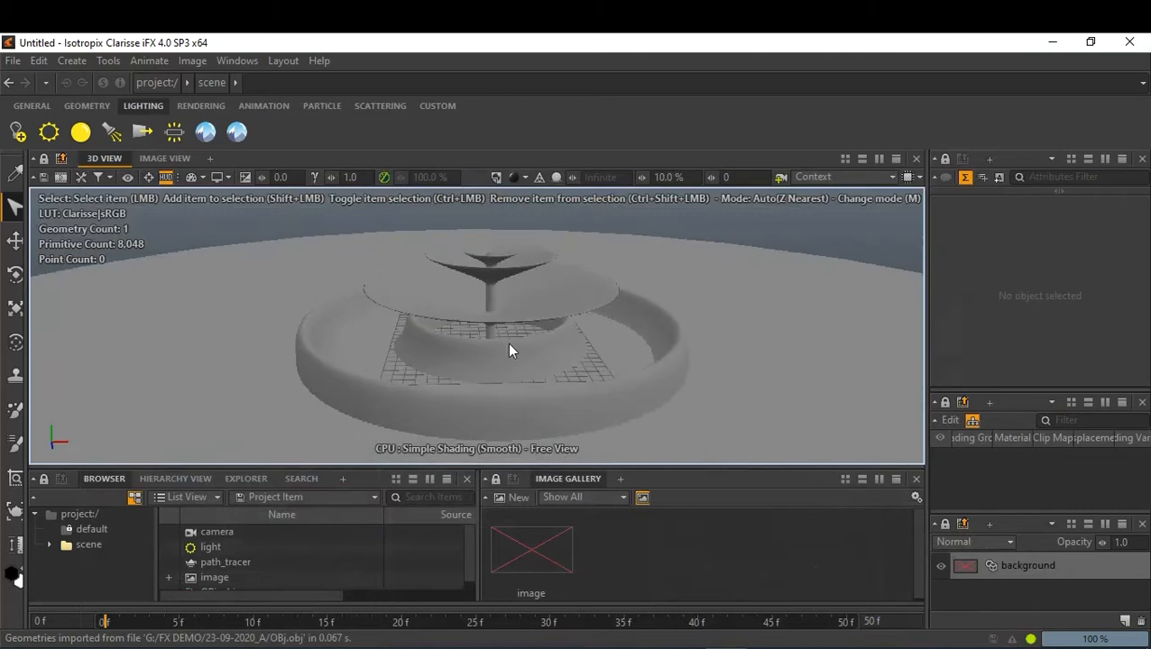
scroll(571, 336, down, 2)
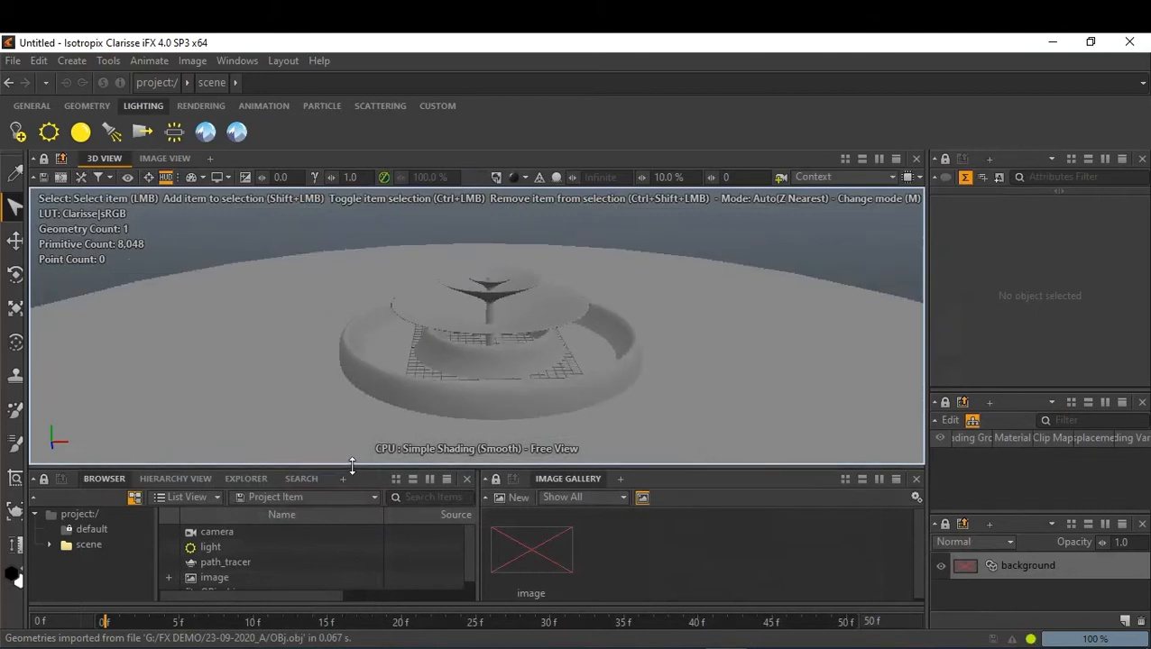
drag(358, 465, 359, 425)
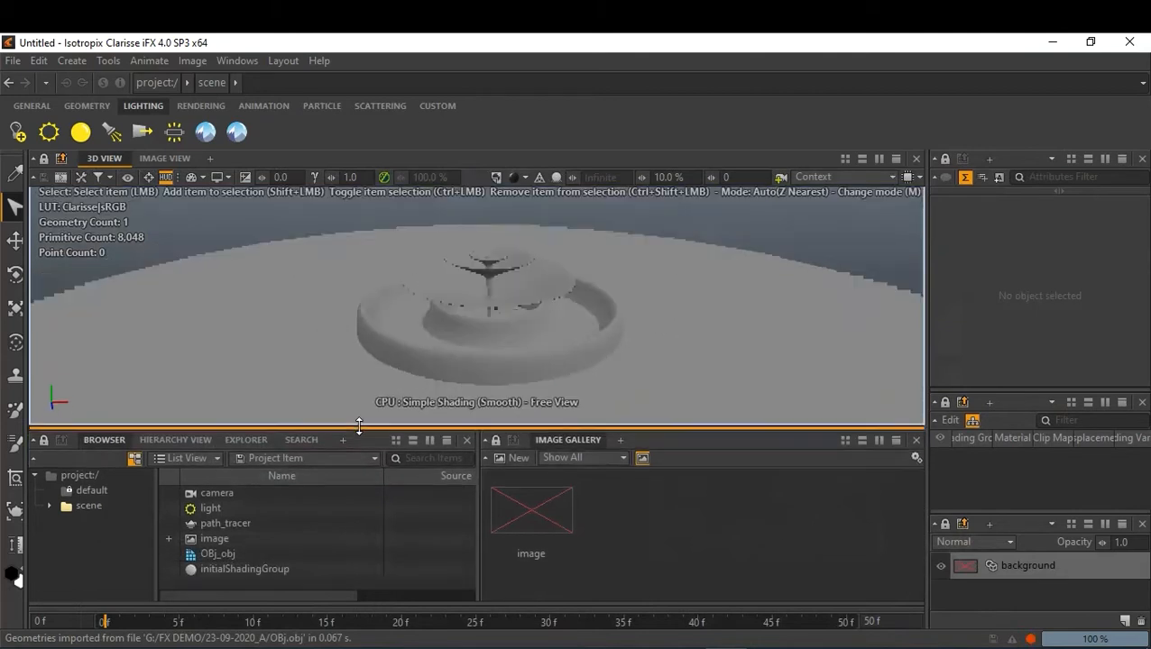
click(226, 553)
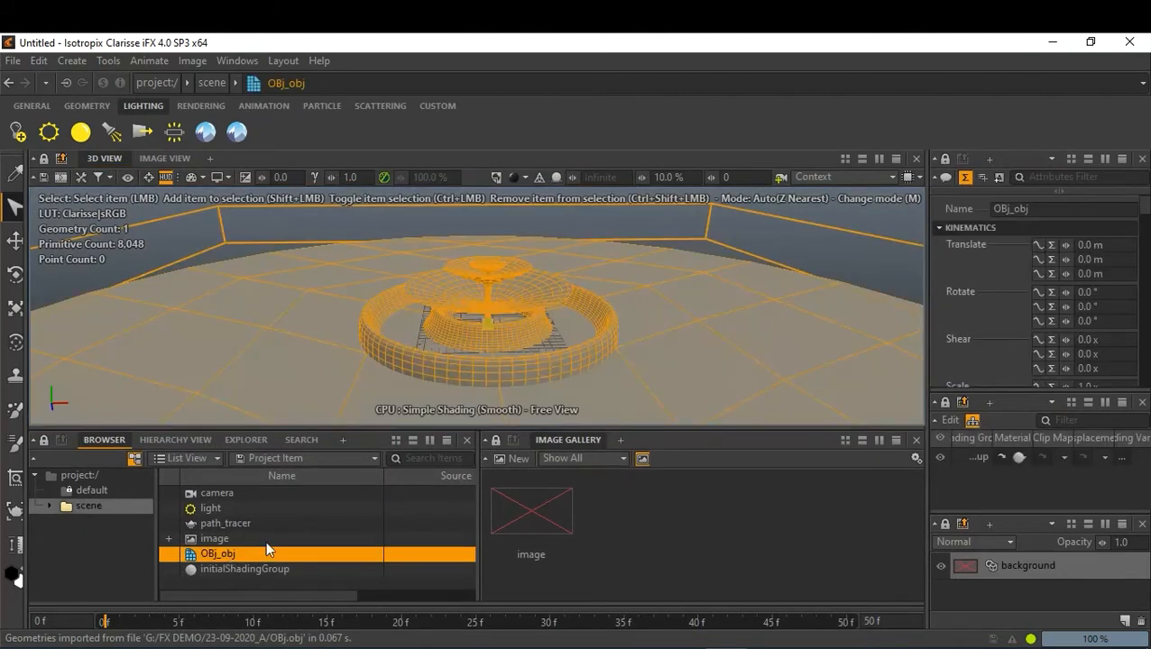
click(169, 539)
click(199, 552)
click(824, 237)
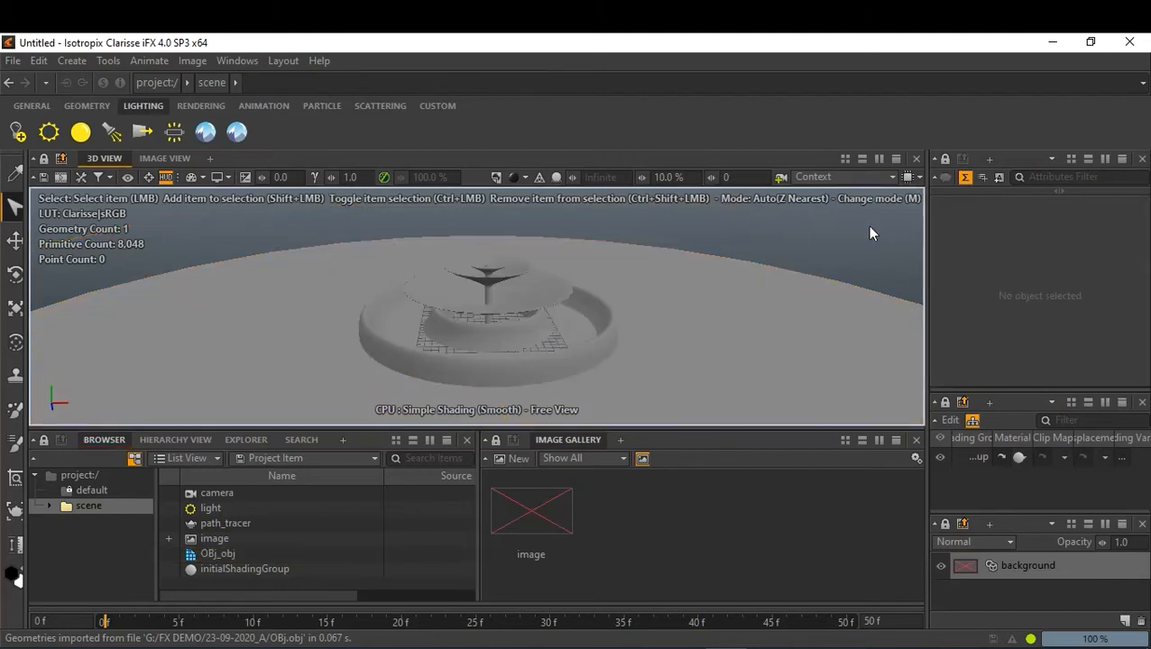
Step: Reference the Alembic file 03-09-2020_FX3_.abc from the 23-09-2020_A folder into the scene
click(23, 61)
mouse_move(92, 222)
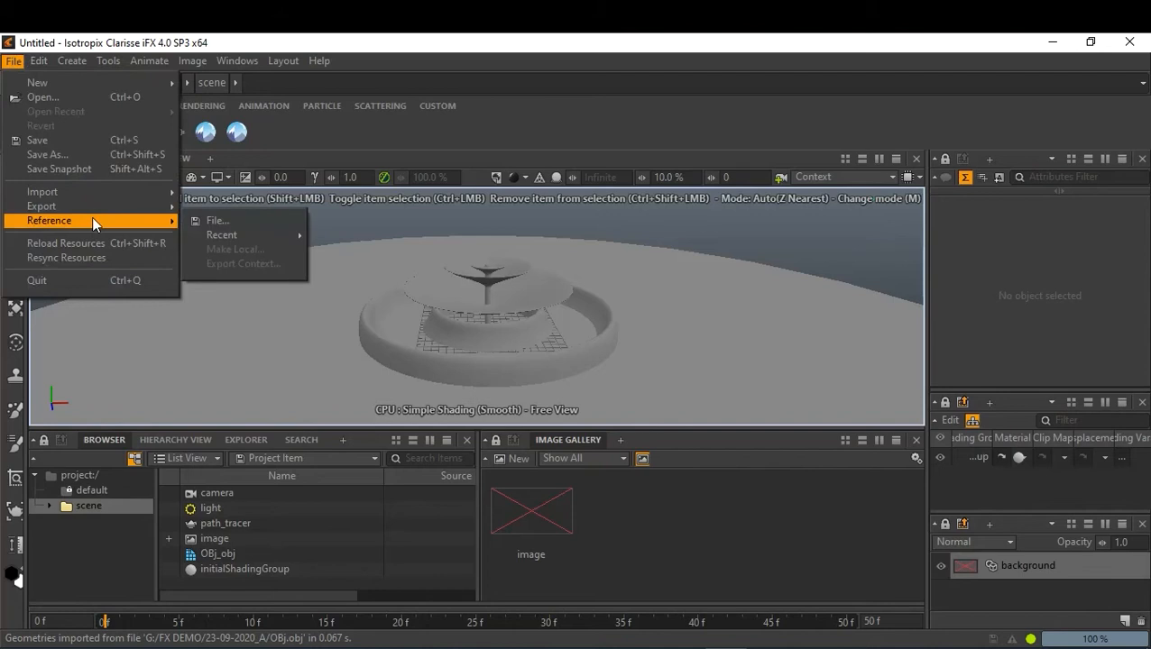
click(248, 220)
click(477, 139)
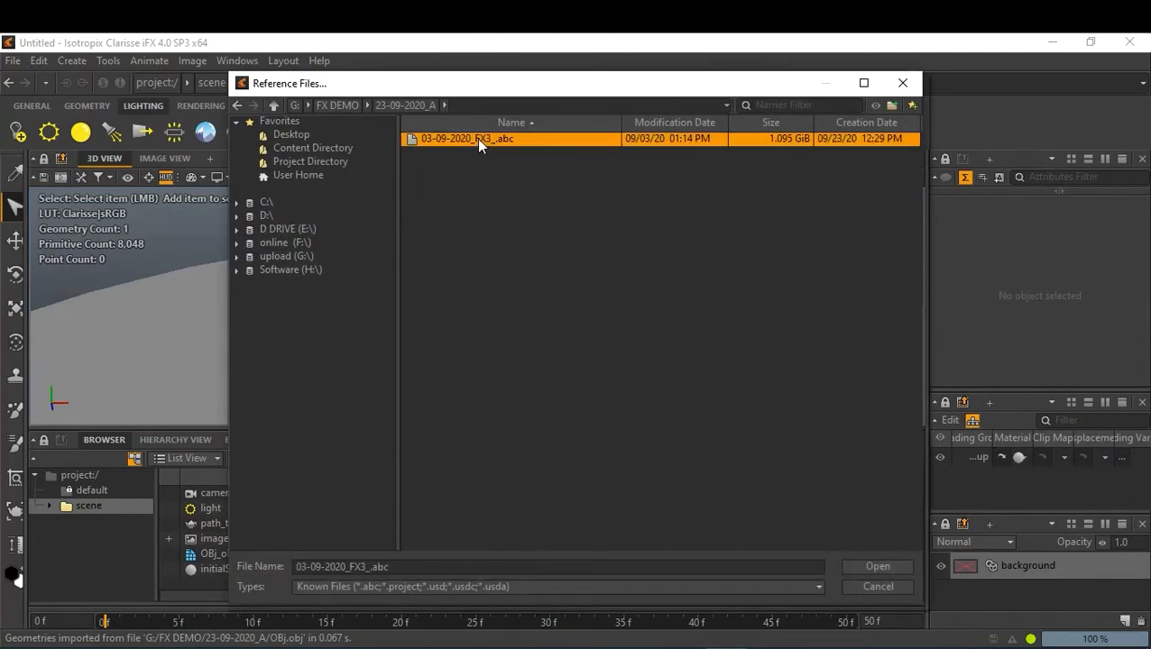
double_click(478, 143)
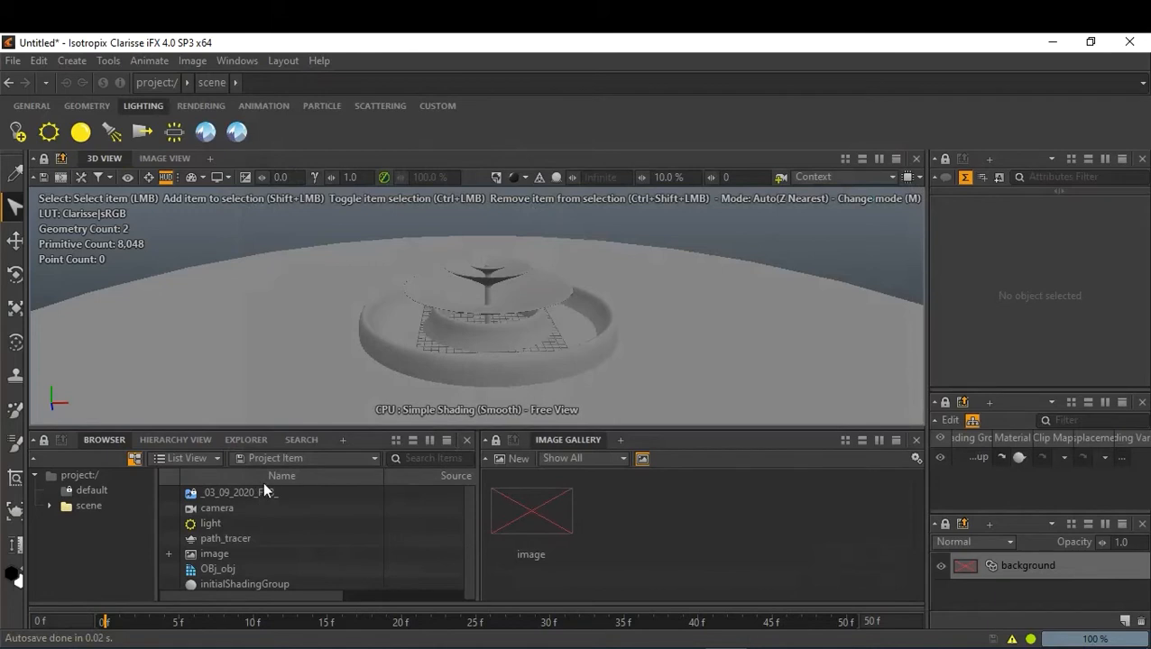
Step: Scrub the referenced fluid animation to frame 41 and set the timeline's end frame to 250
click(194, 622)
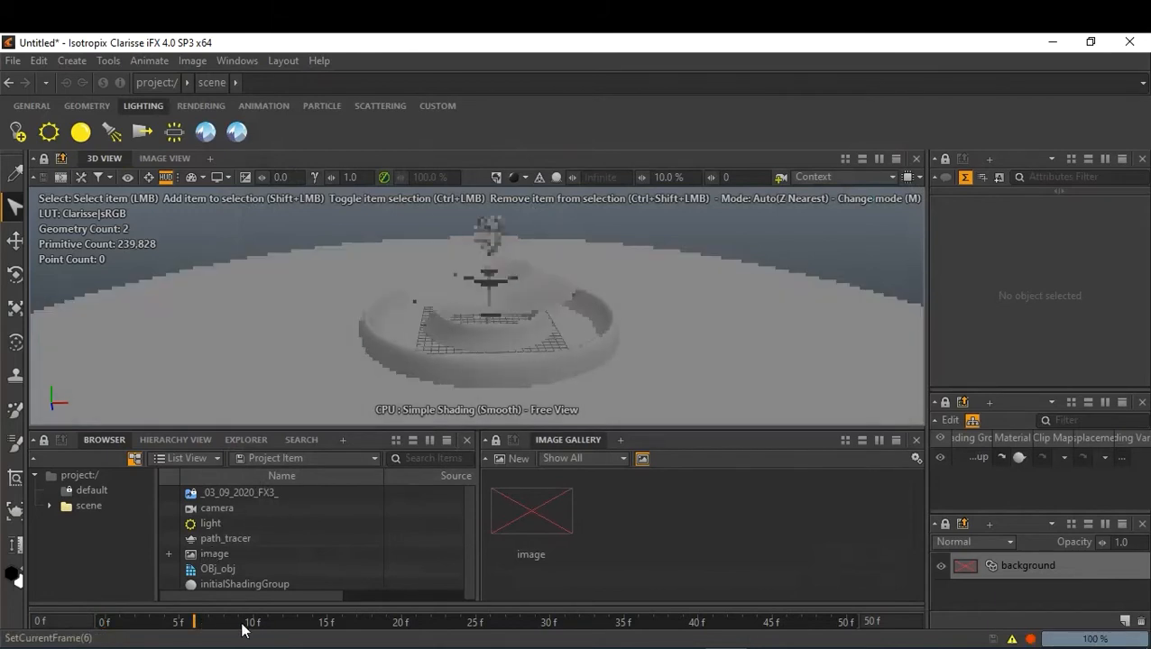
drag(257, 627, 712, 624)
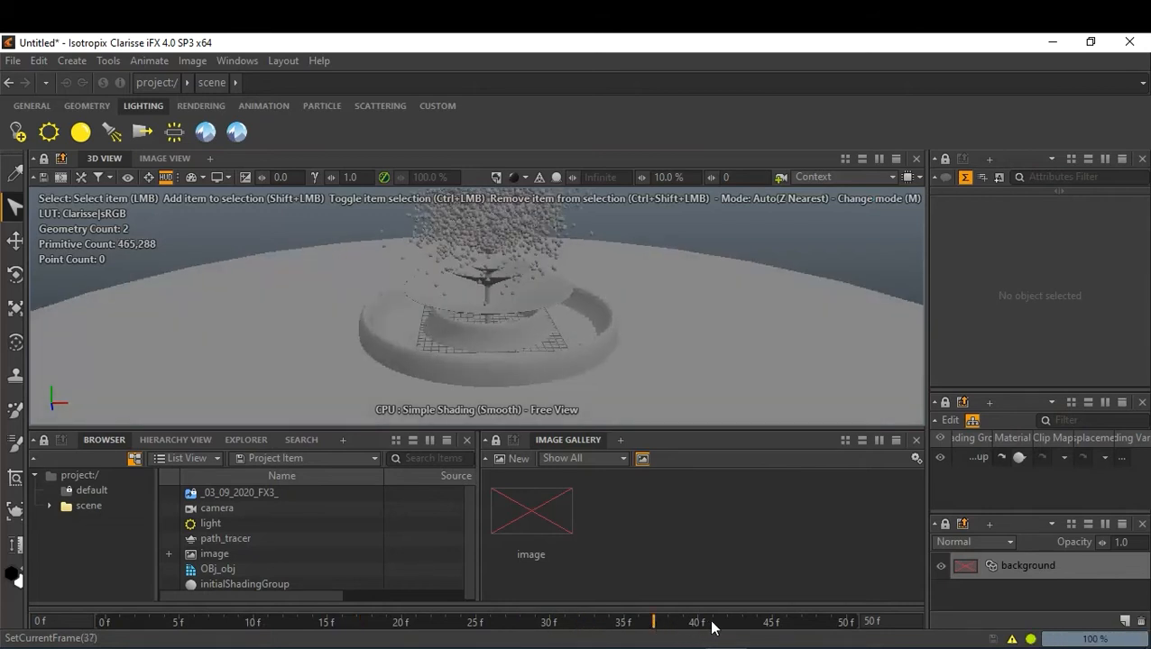
double_click(871, 621)
text(250)
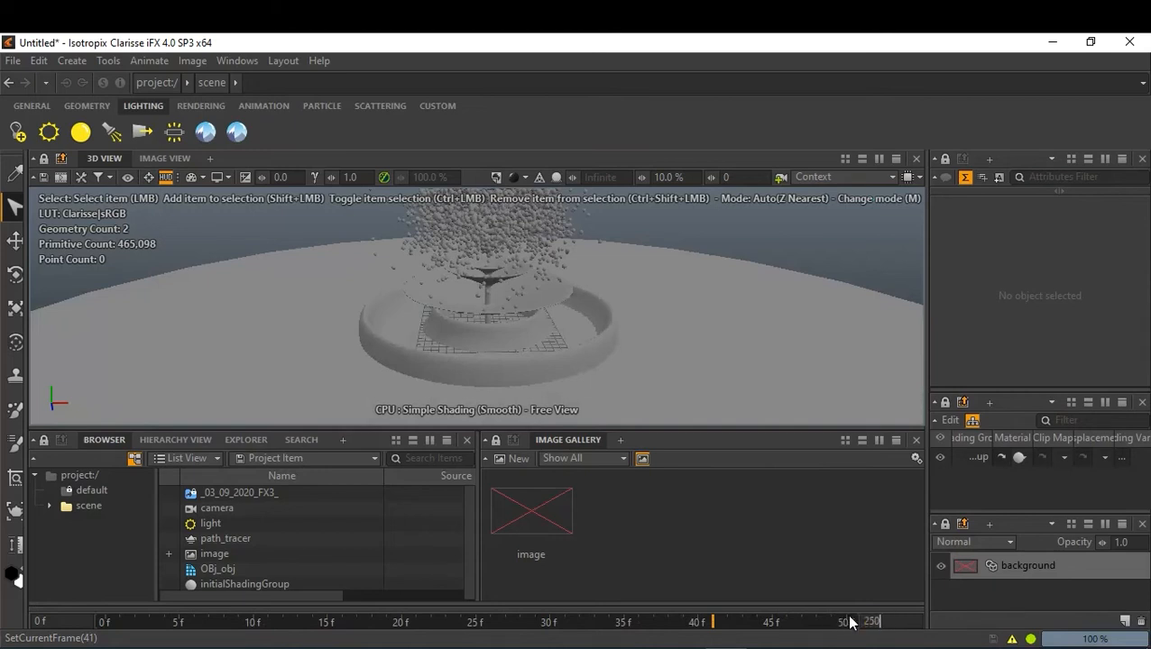
key(Return)
Step: Examine the fluid simulation at successive frames through the second half of the timeline, up to frame 249
click(483, 628)
click(512, 629)
click(570, 628)
click(620, 629)
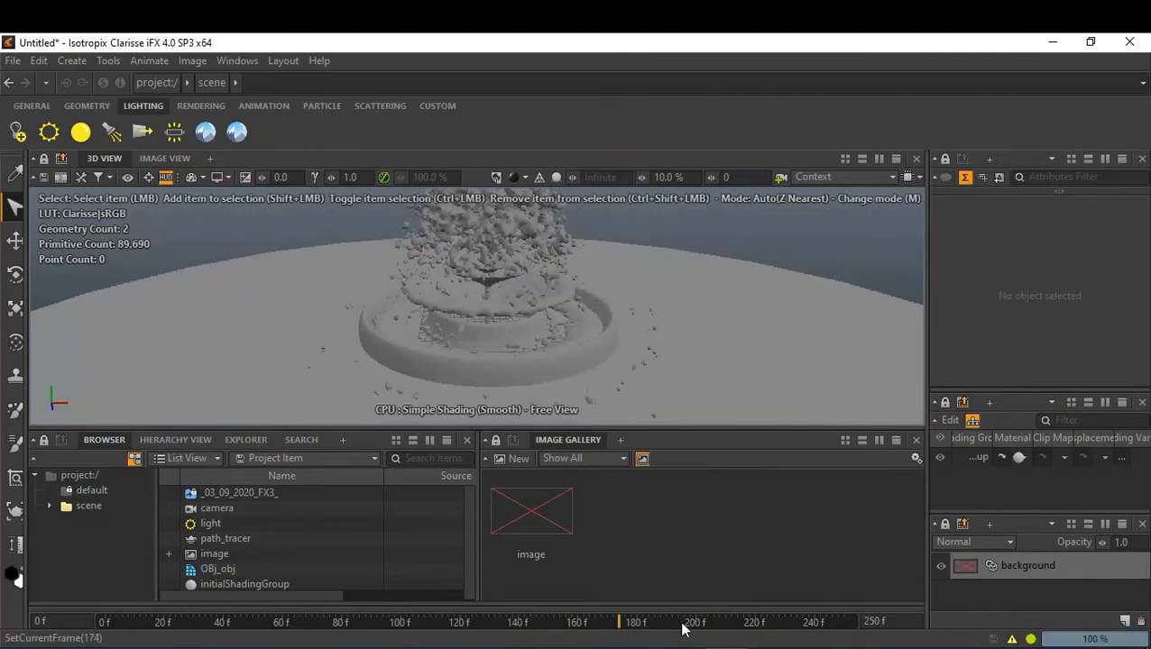
click(661, 622)
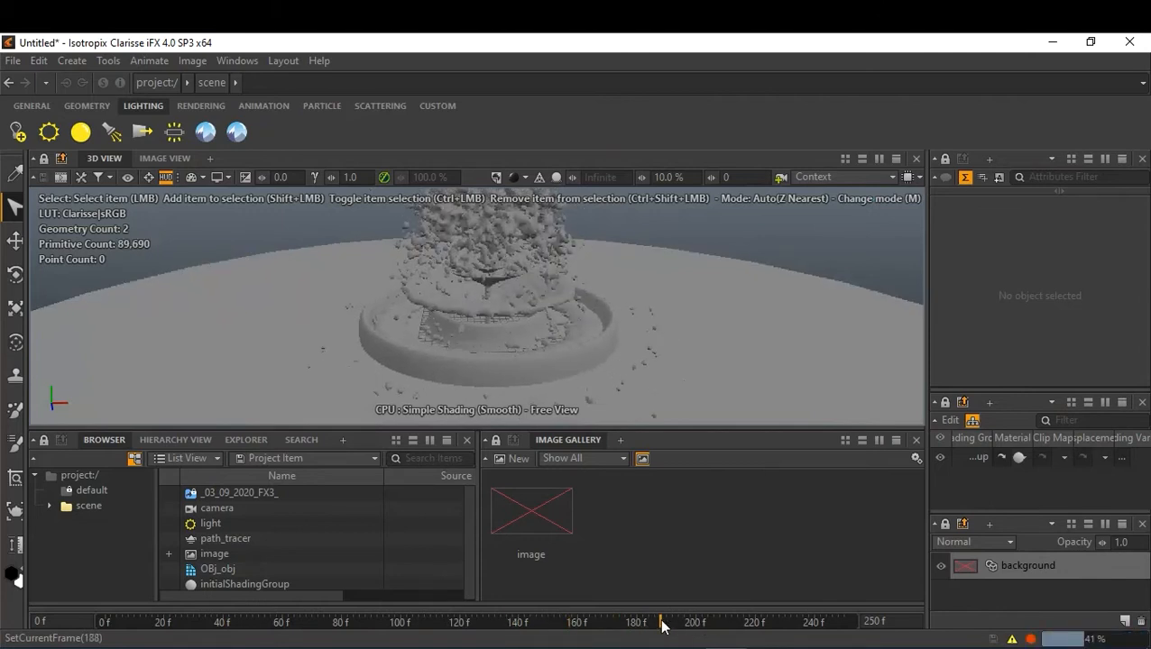
click(691, 622)
click(719, 623)
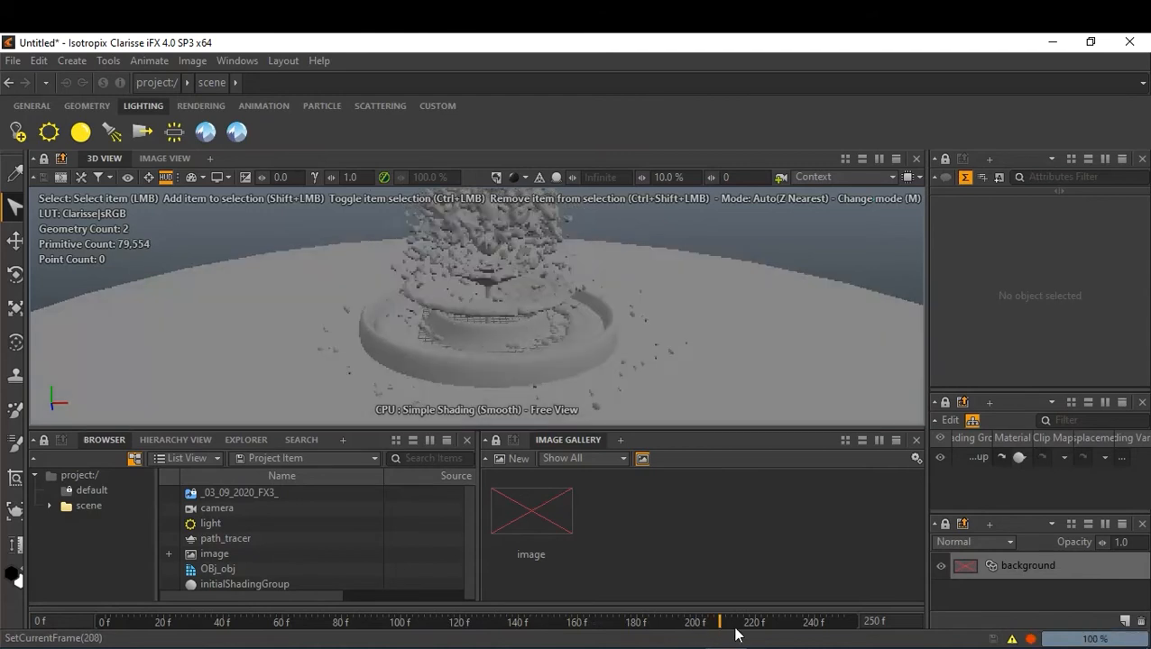
click(754, 629)
click(776, 629)
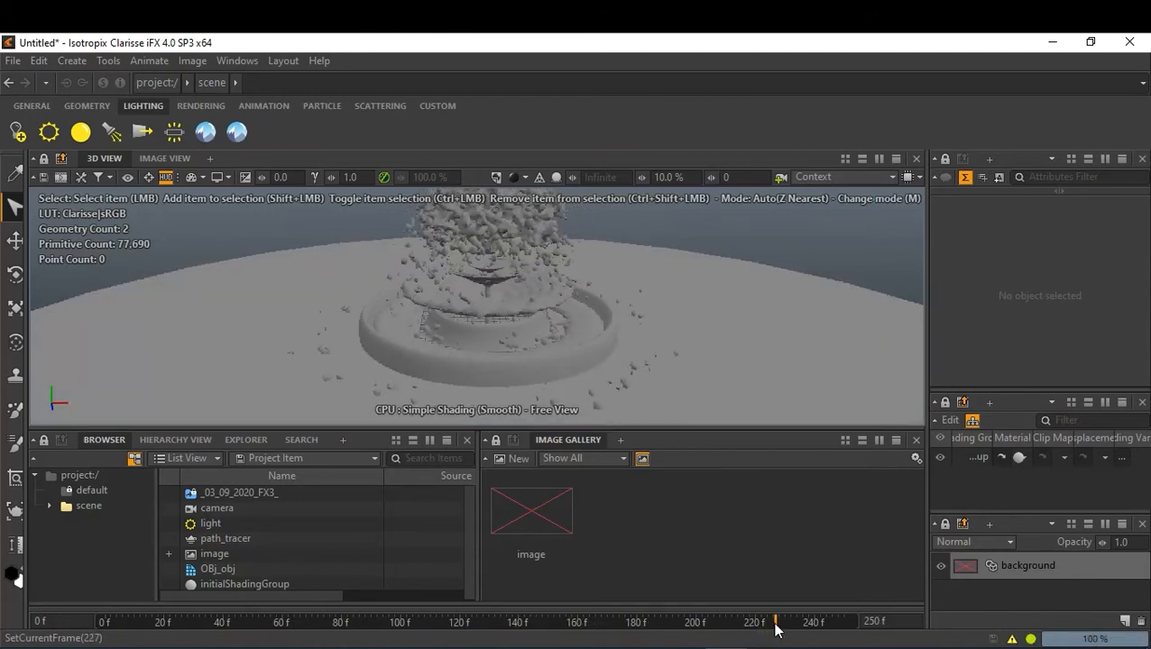
click(797, 624)
click(812, 624)
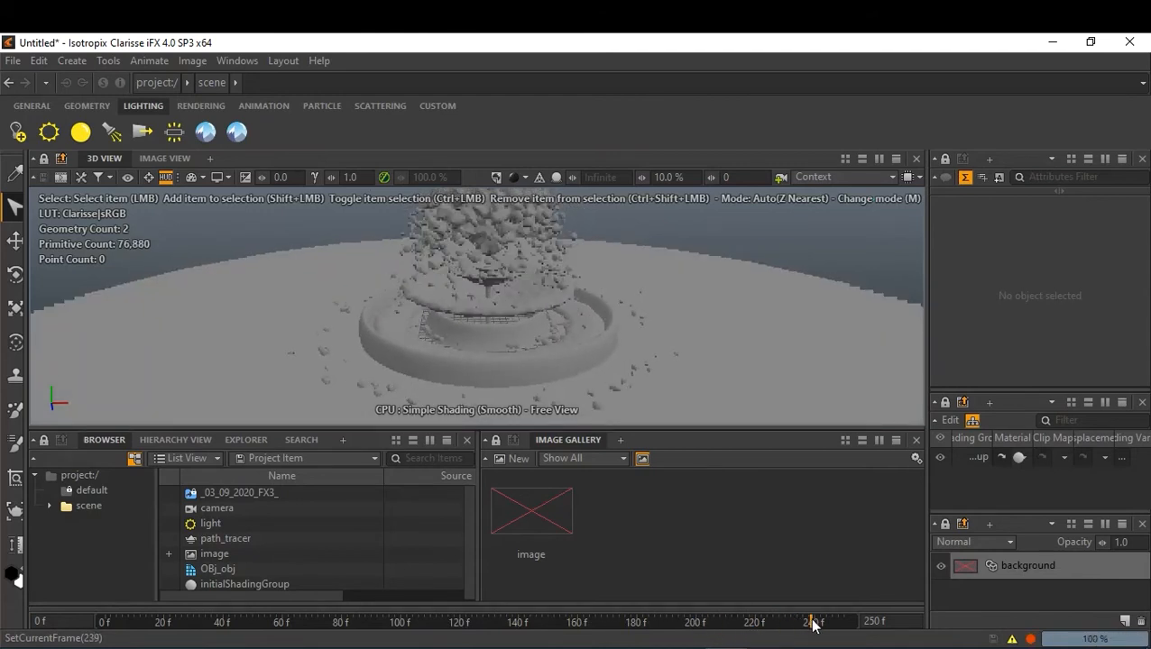
click(825, 622)
click(840, 623)
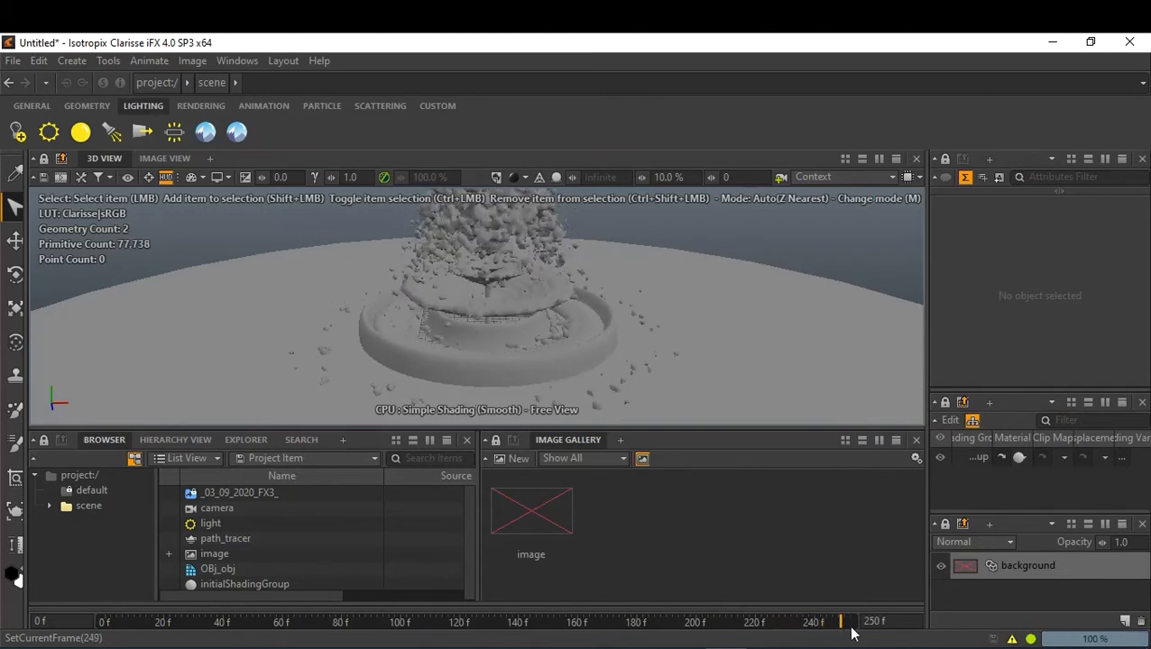
Step: Try an end frame of 300, scrubbing the fluid to frame 296, and restore the timeline's end to 250
drag(891, 622, 823, 622)
text(300)
key(Return)
click(776, 622)
click(798, 623)
drag(809, 628, 835, 623)
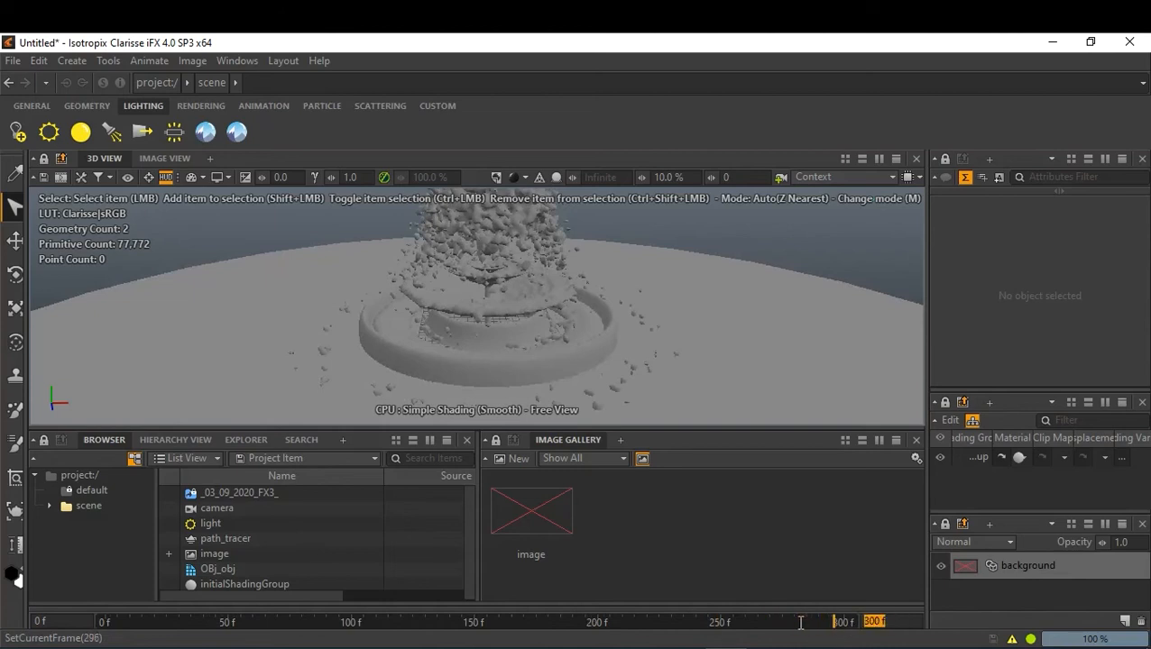
text(2502)
key(Return)
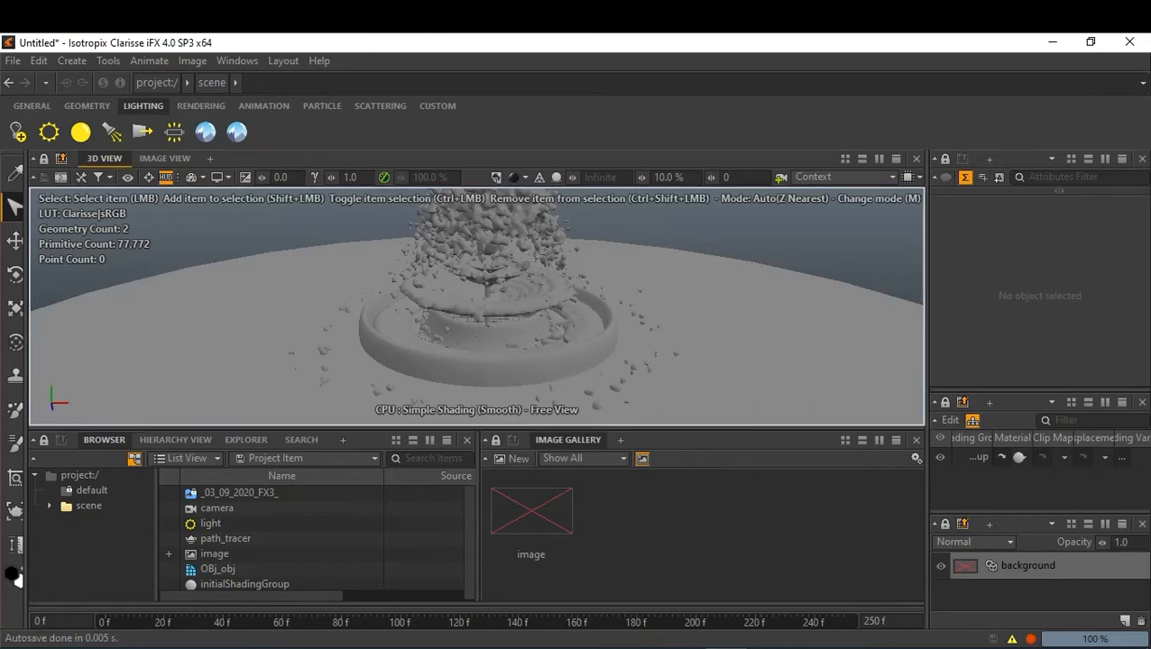
Step: Examine the fluid splash and fountain from several angles and distances in the 3D view
scroll(717, 292, down, 4)
alt+drag(718, 292, 706, 298)
scroll(704, 297, up, 1)
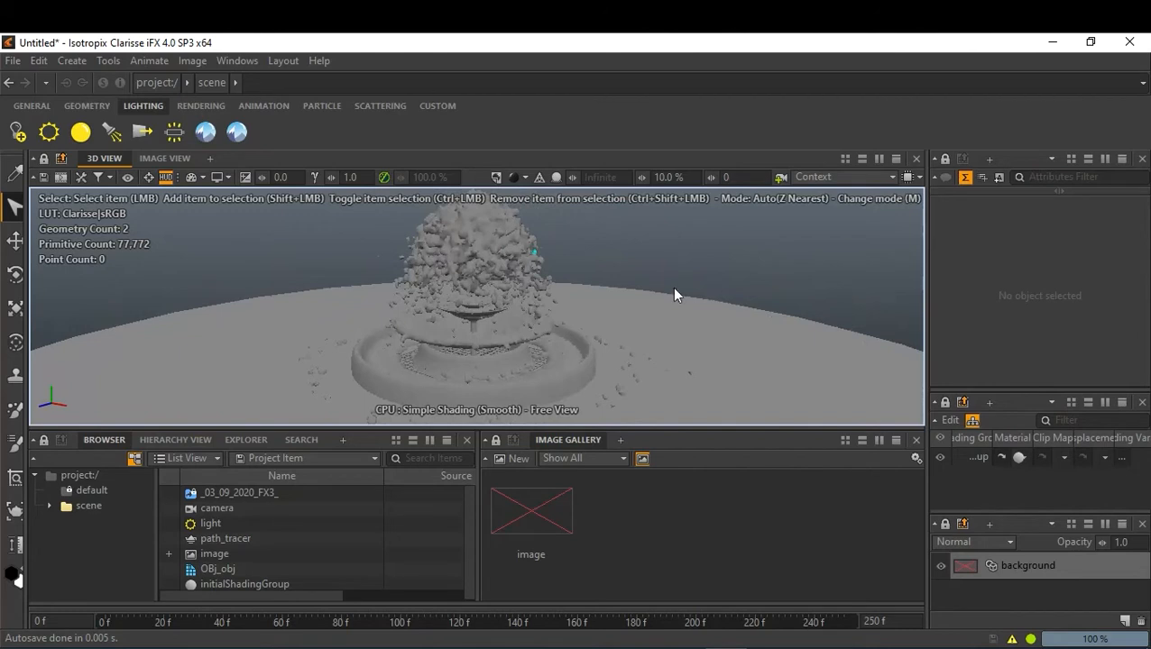
mouse_move(654, 288)
alt+mouse_down()
mouse_move(640, 292)
mouse_move(656, 294)
alt+mouse_up()
alt+drag(559, 322, 601, 317)
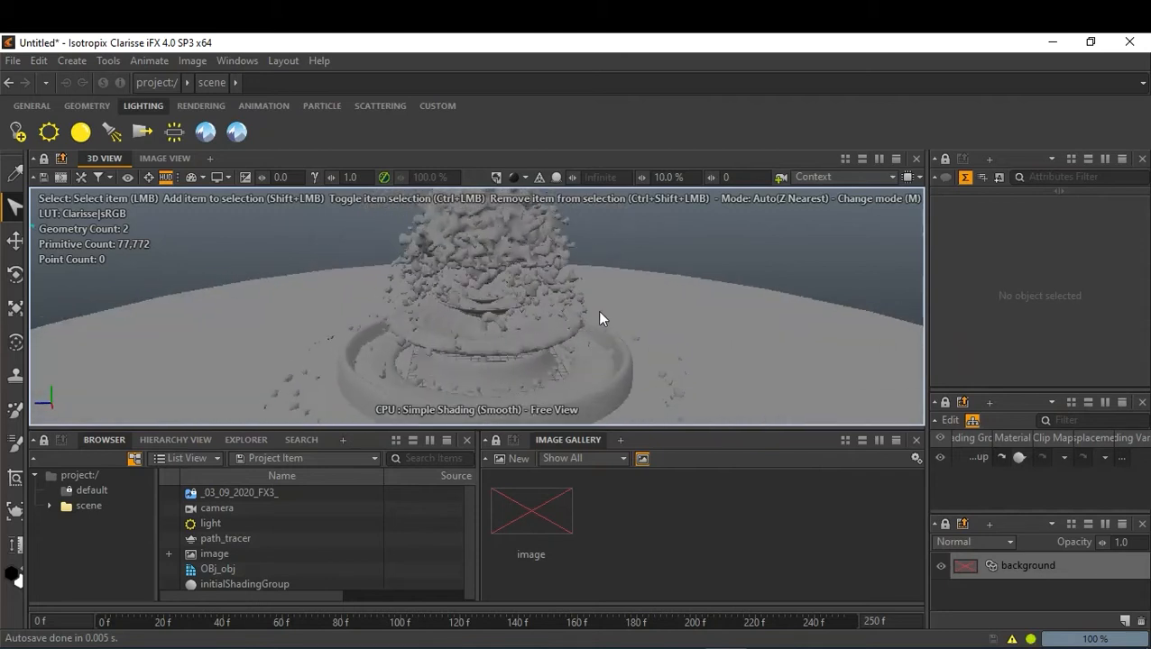
alt+right_drag(489, 319, 545, 306)
alt+drag(545, 306, 549, 303)
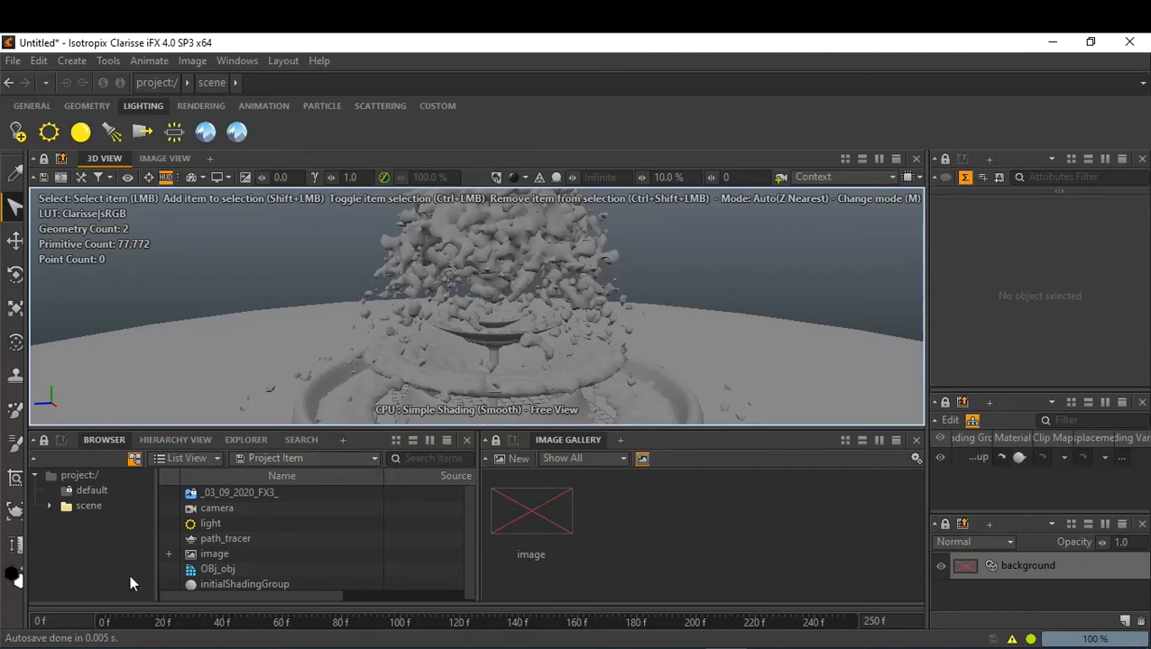
Step: Select the scene's existing light and set the 3D view's shading mode to Progressive Rendering
click(203, 524)
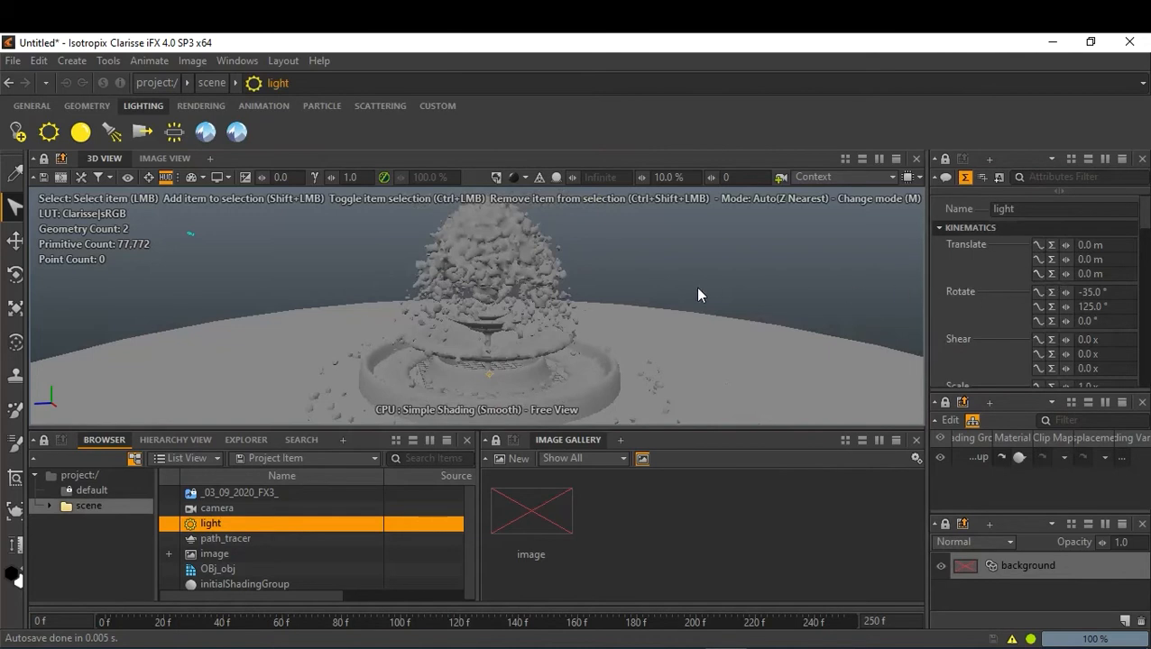
right_click(745, 241)
mouse_move(853, 432)
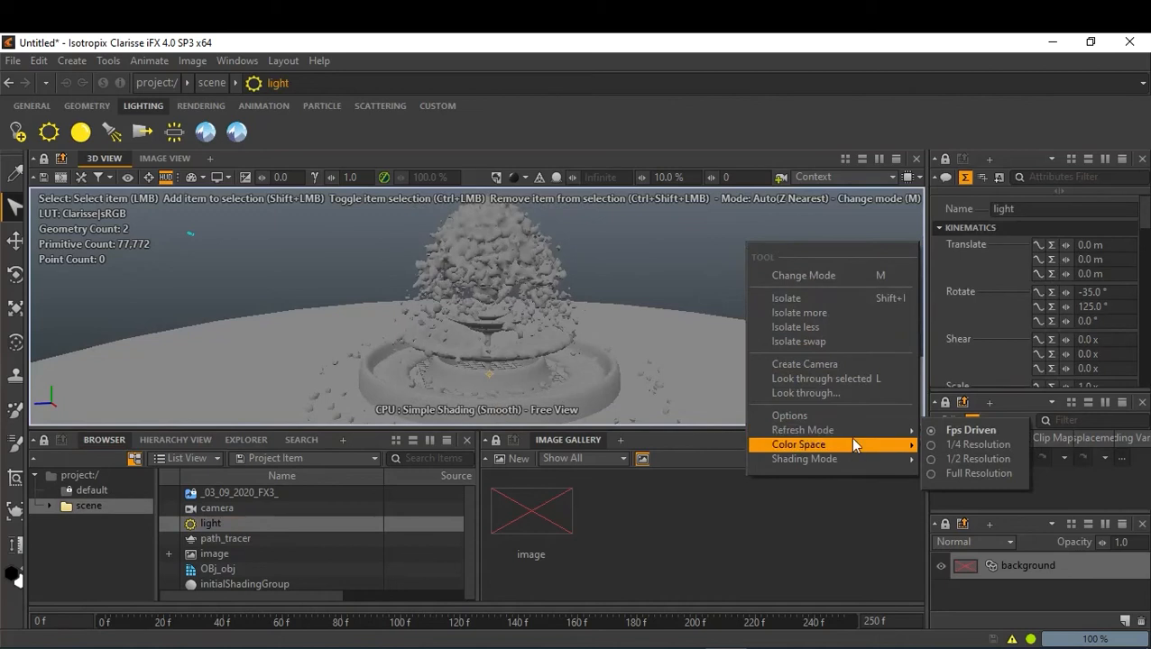
mouse_move(841, 455)
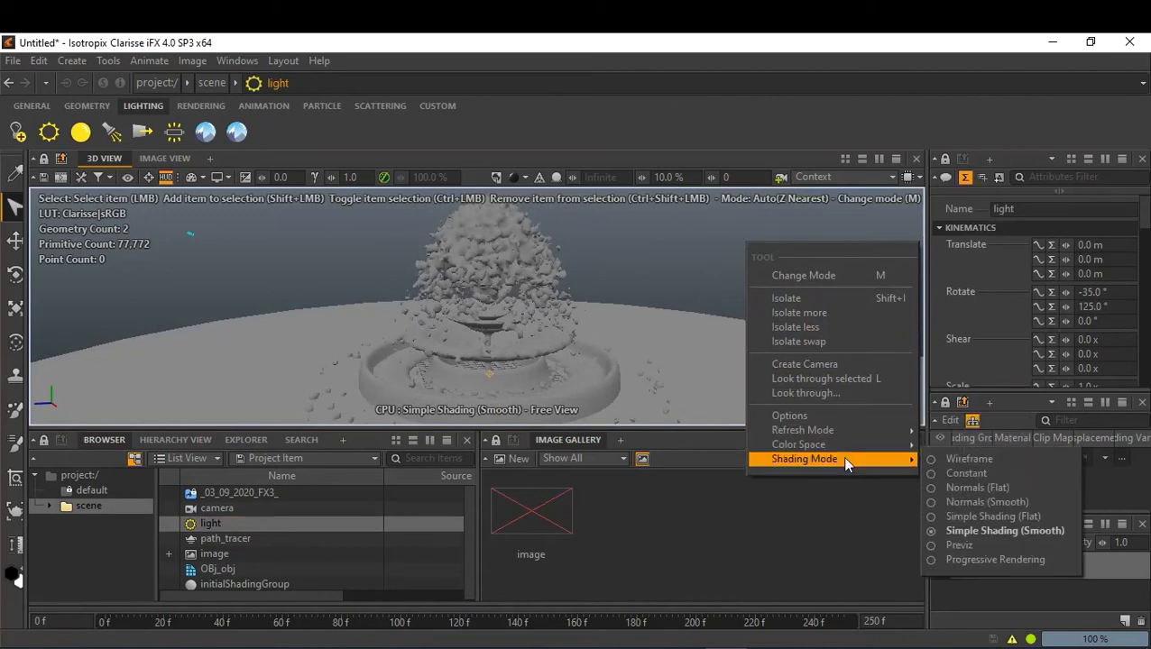
click(1023, 560)
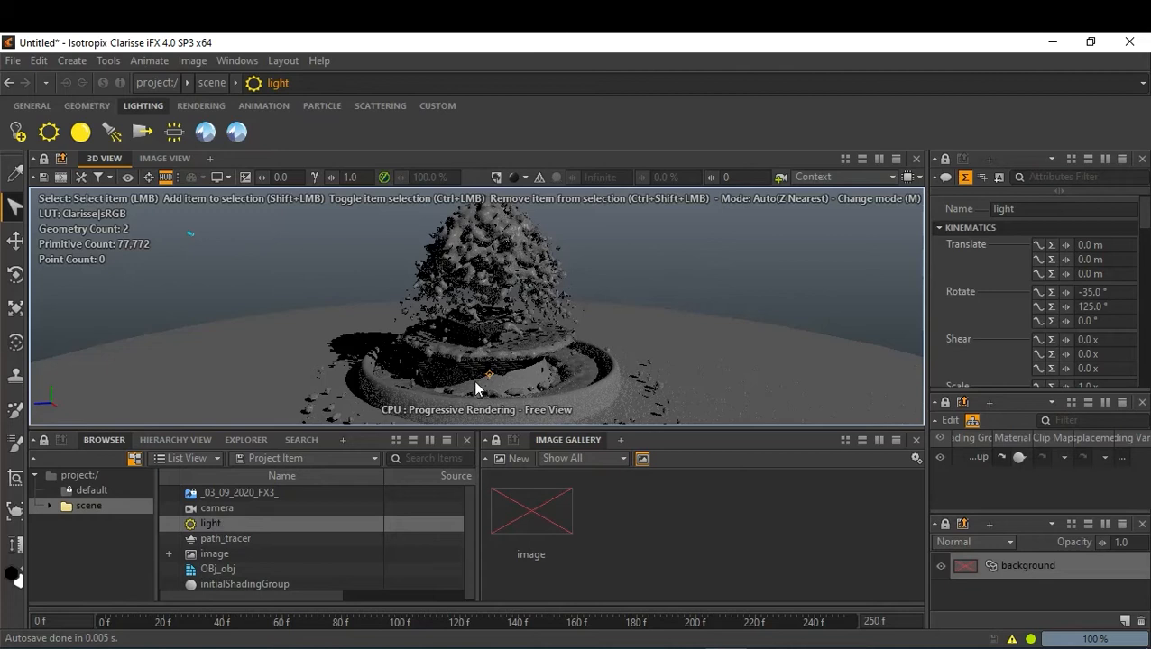
Step: Scale the light uniformly to about 24.86 and rotate it to about -19.9°, 105.6°, 11.3°
key(r)
drag(488, 374, 799, 482)
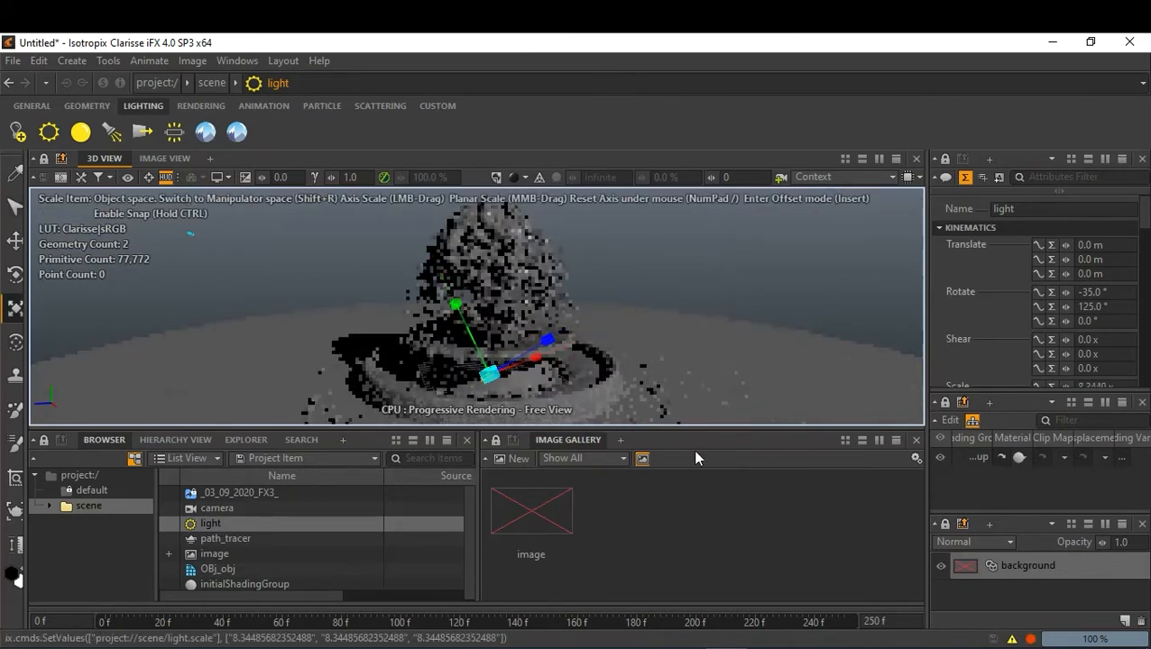
drag(490, 375, 671, 454)
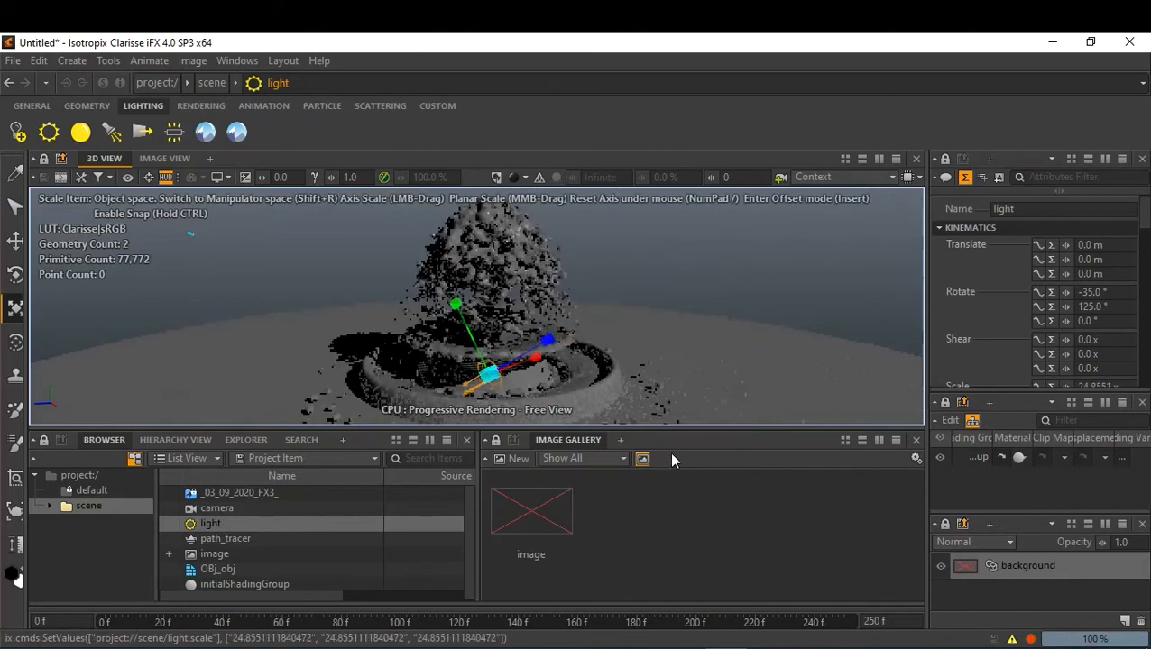
key(e)
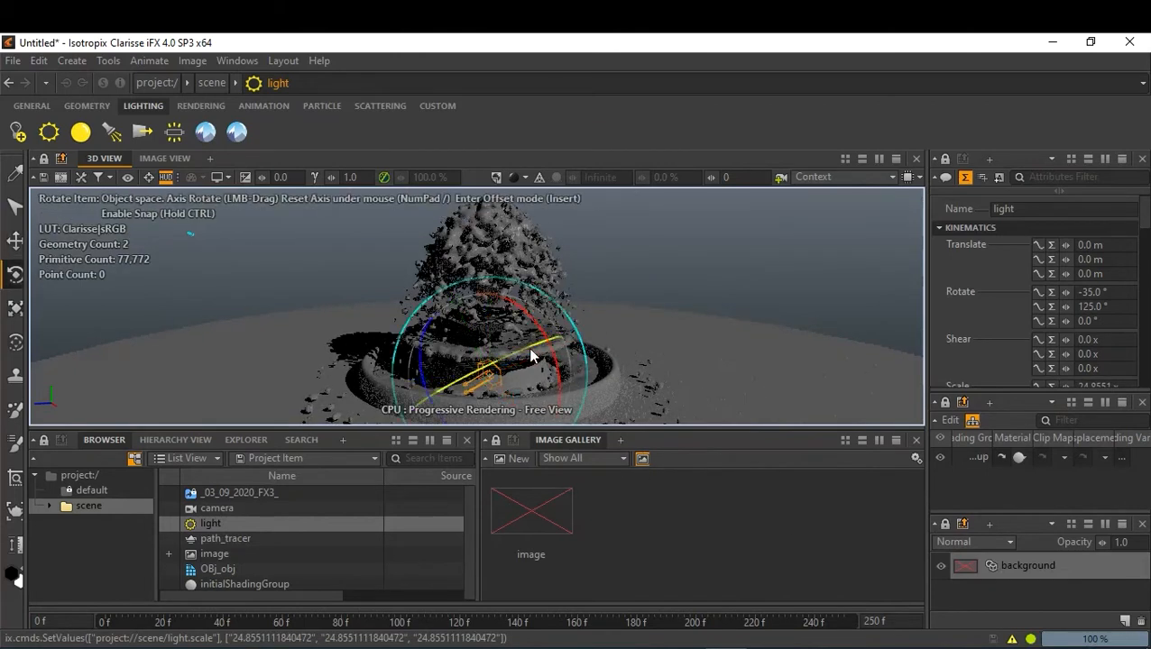
drag(529, 344, 591, 341)
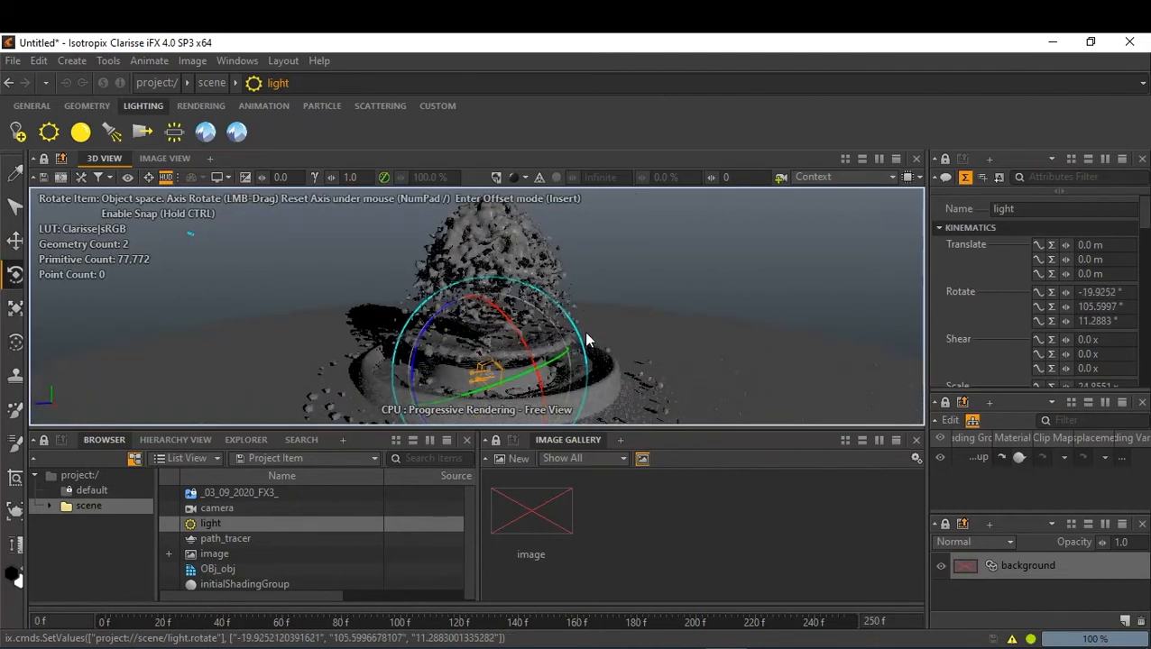
click(241, 528)
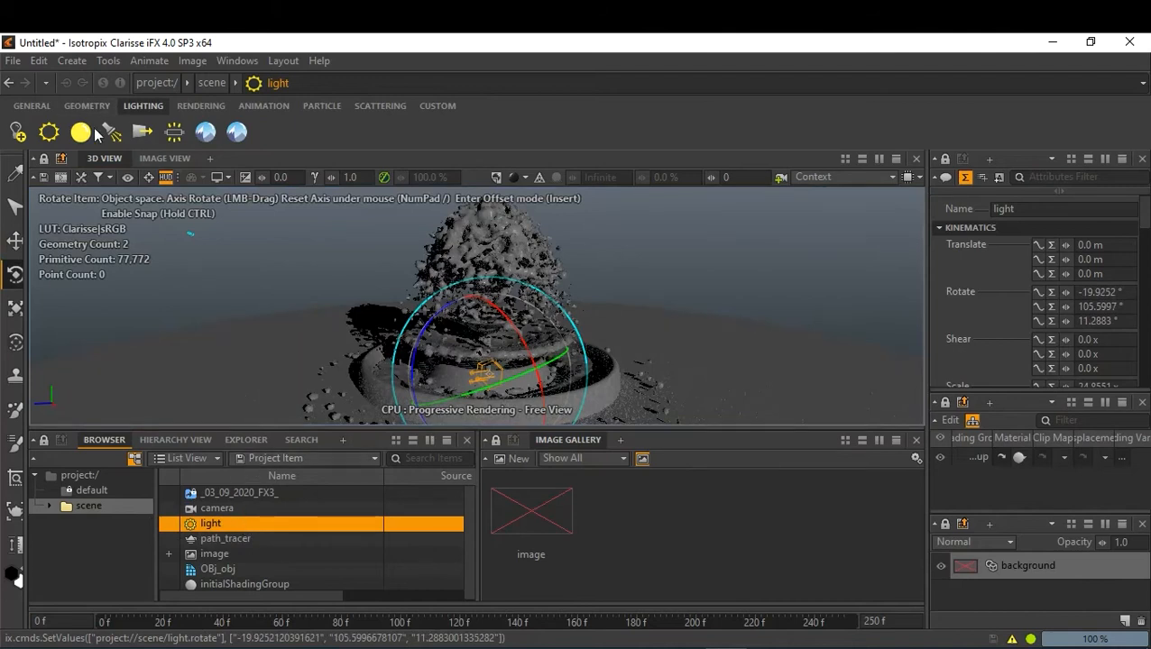
Step: Start adding an image-based light and, in File Explorer, open the folder F:\3D - Resources\HDRI_2\HDRI
click(238, 133)
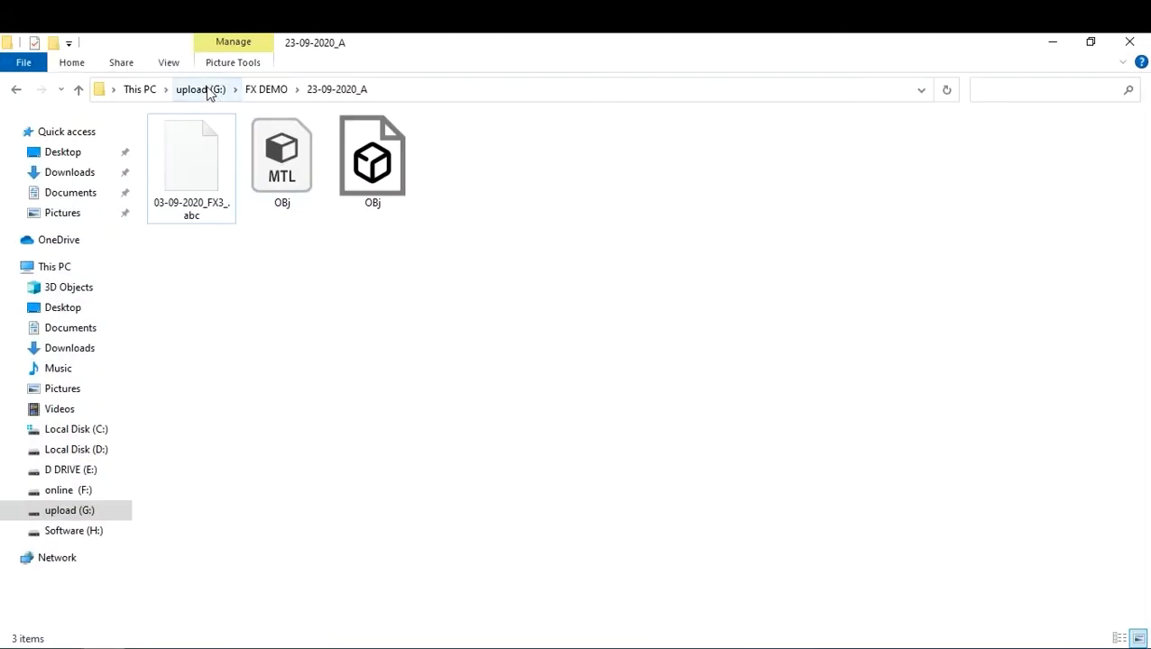
click(207, 91)
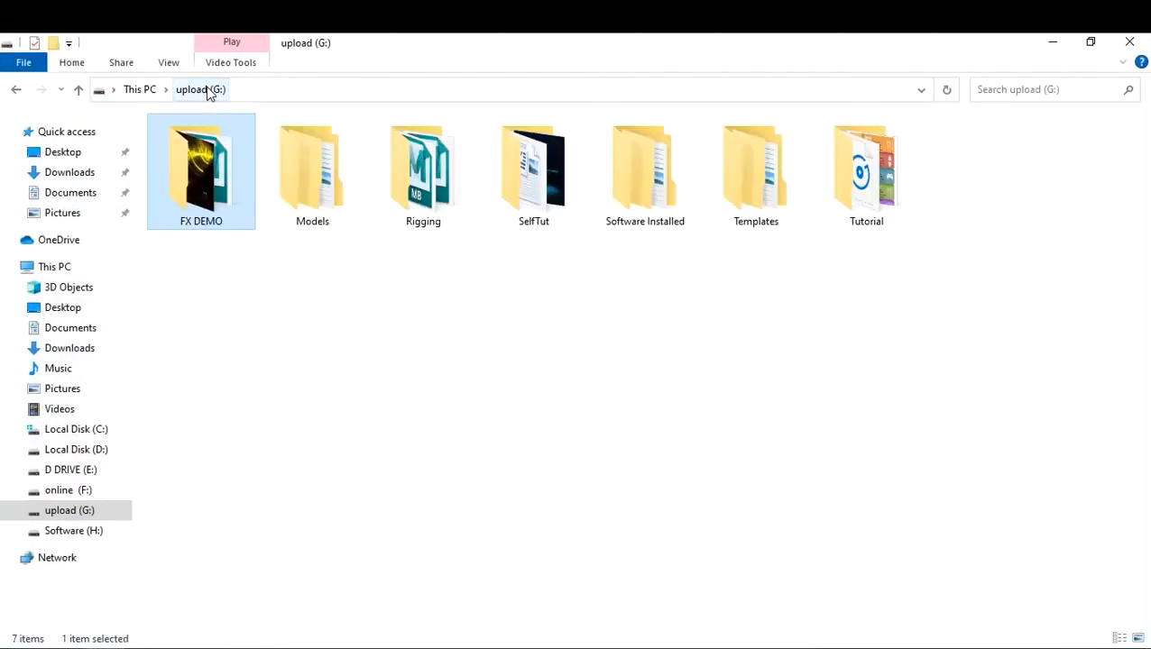
click(88, 491)
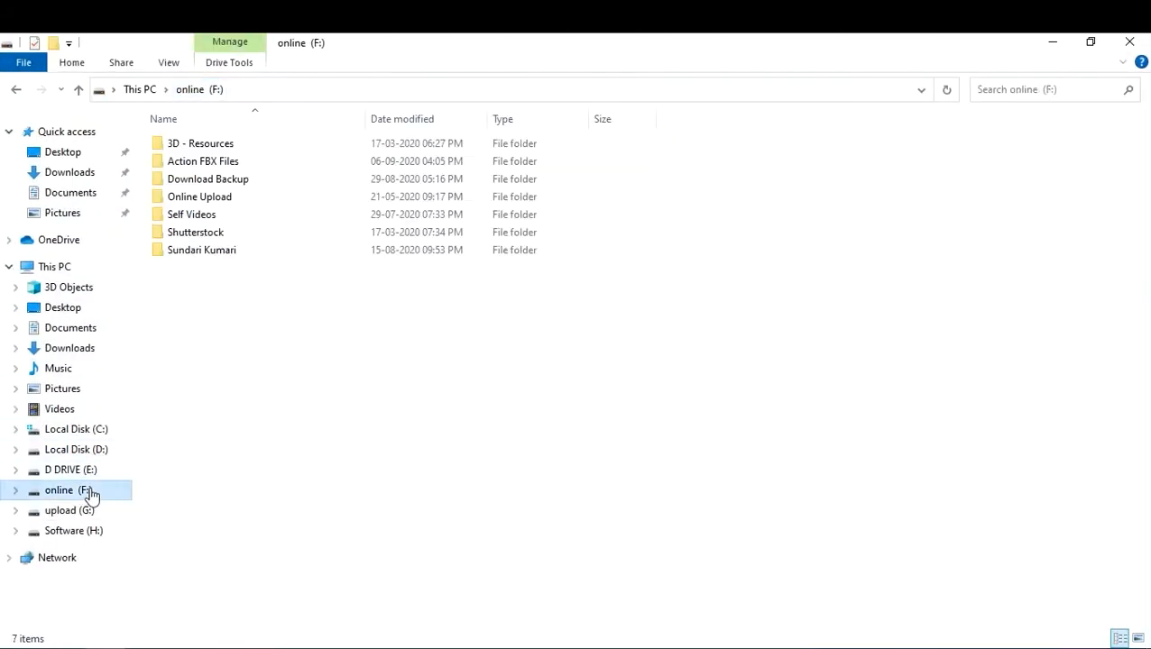
double_click(262, 196)
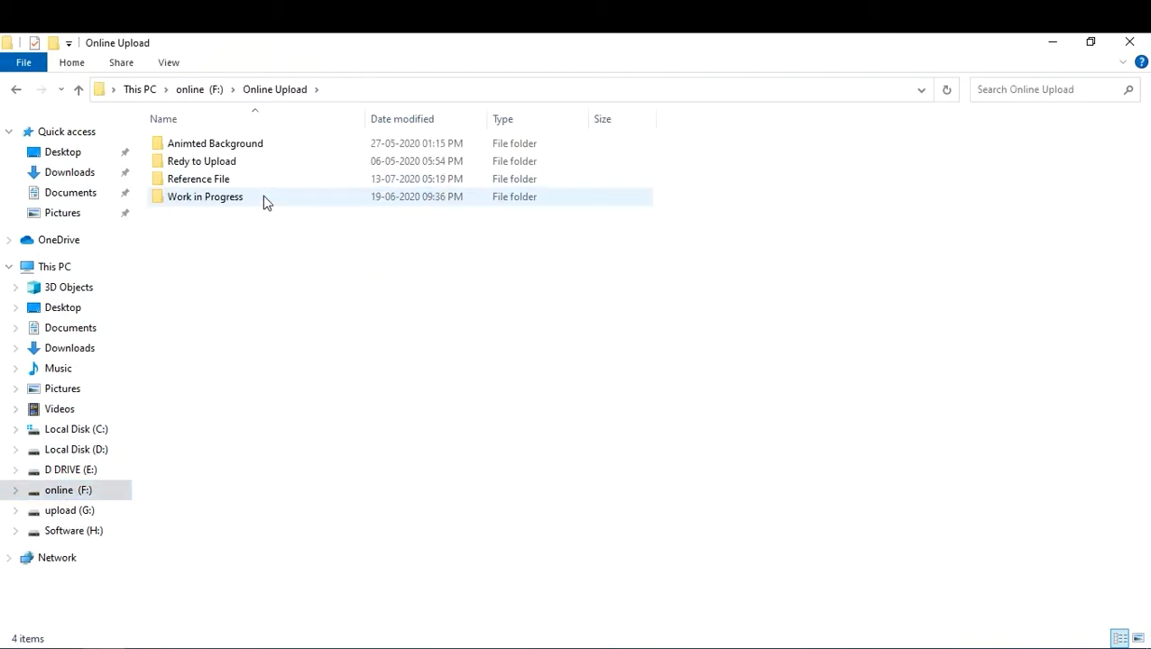
key(BackSpace)
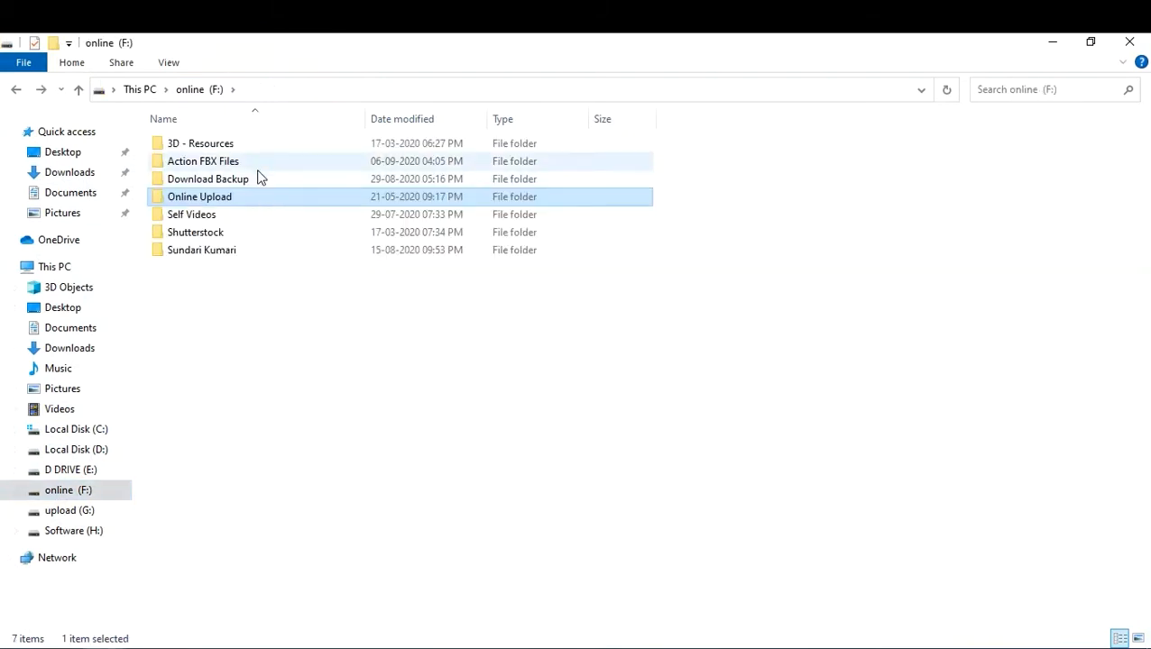
double_click(255, 147)
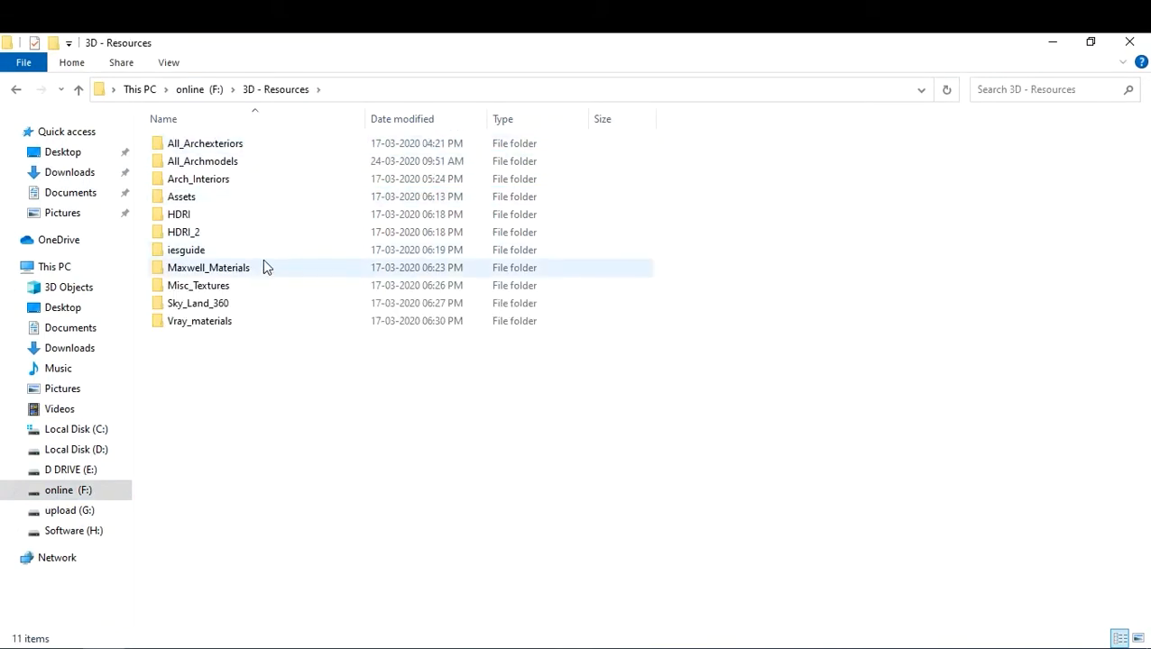
double_click(230, 235)
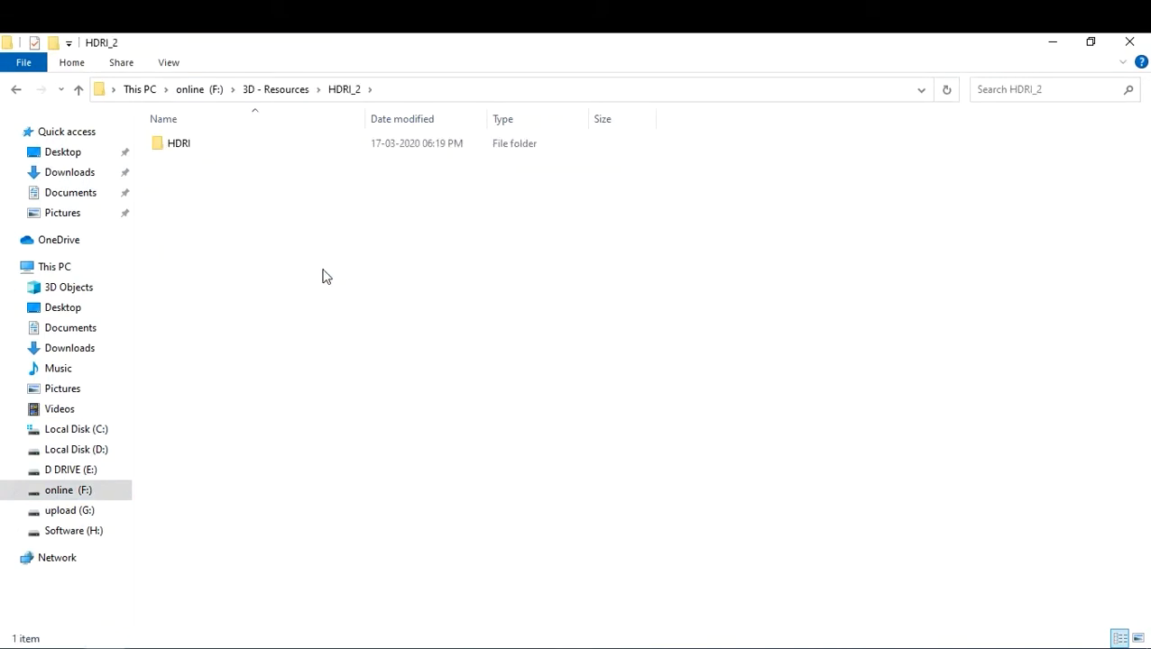
double_click(203, 147)
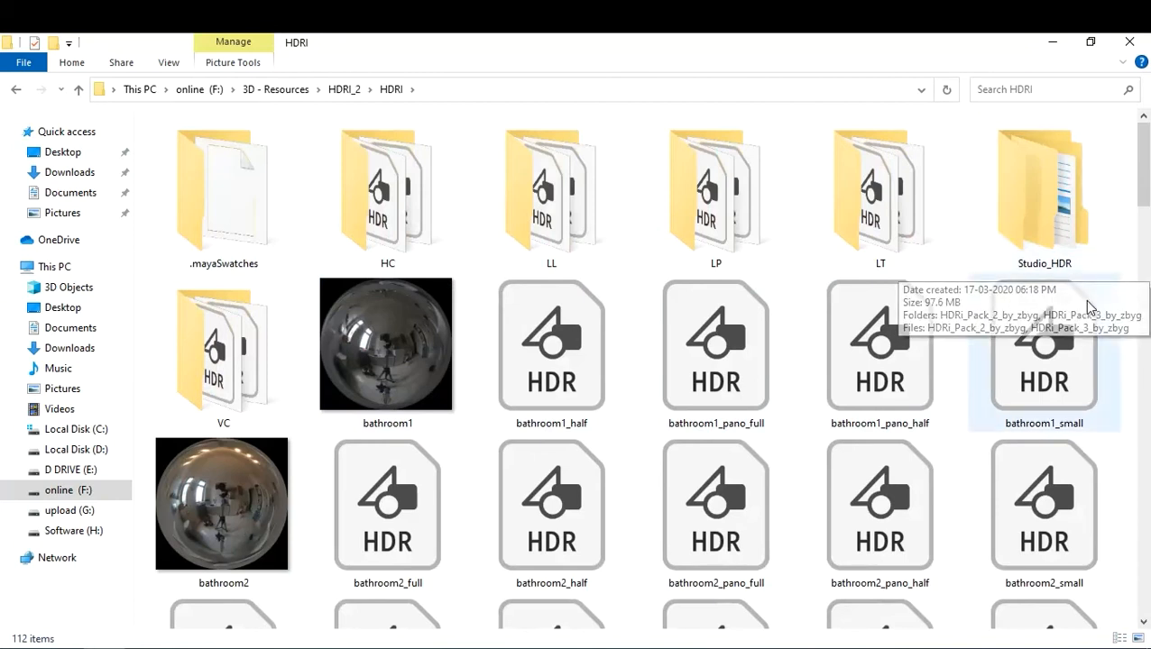
Step: Look through the HDR images, select sky0036, copy the folder's path and return to Clarisse
click(1063, 397)
scroll(1070, 359, down, 6)
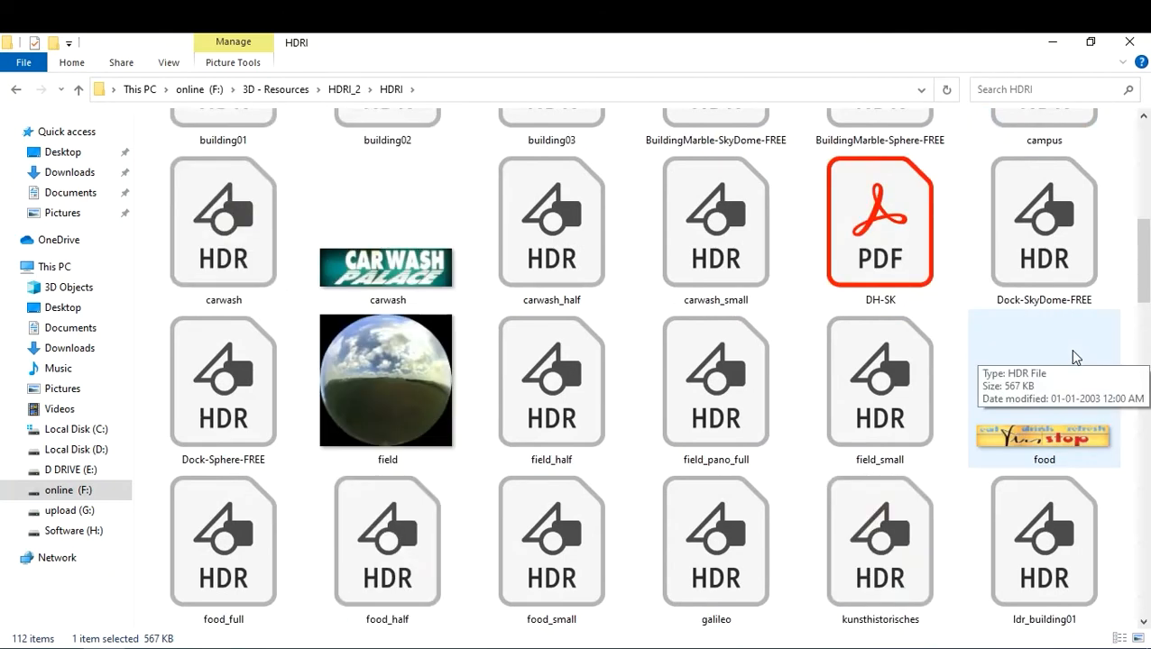
scroll(1071, 357, down, 3)
scroll(1069, 356, down, 3)
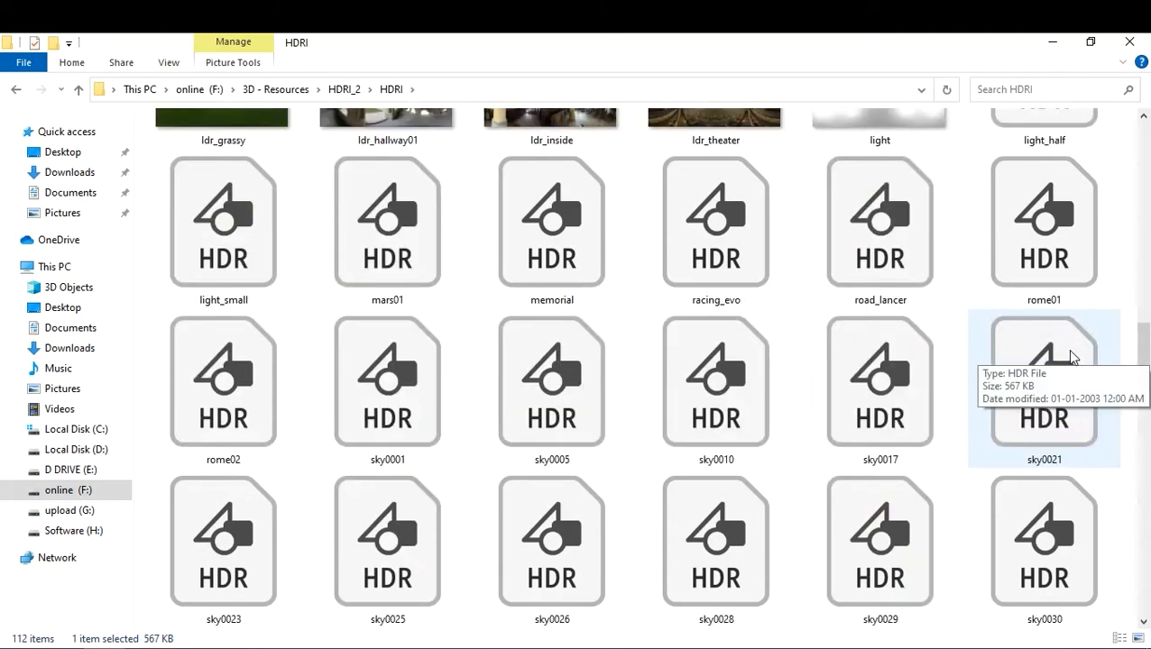
scroll(1055, 353, up, 3)
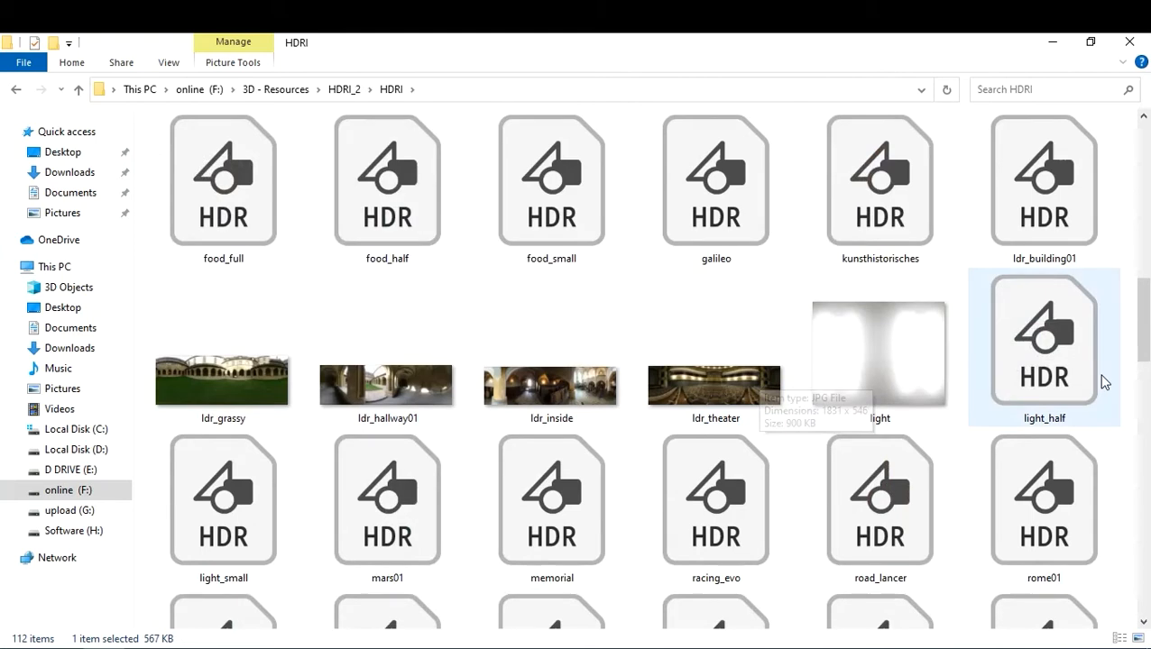
scroll(1092, 381, down, 5)
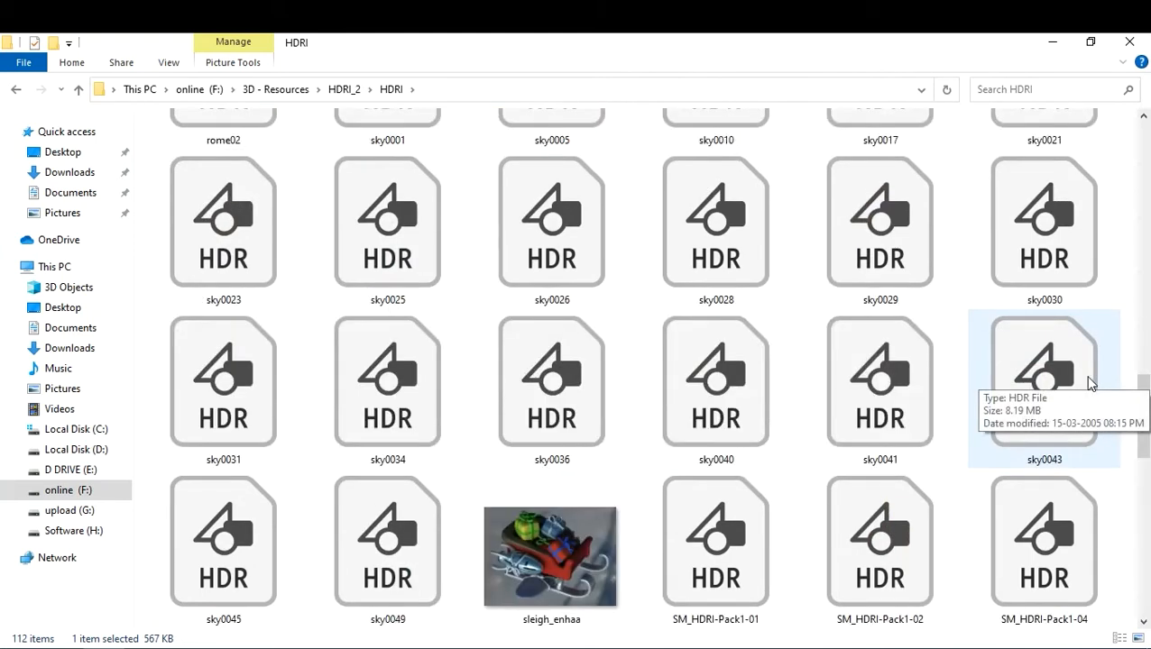
click(588, 394)
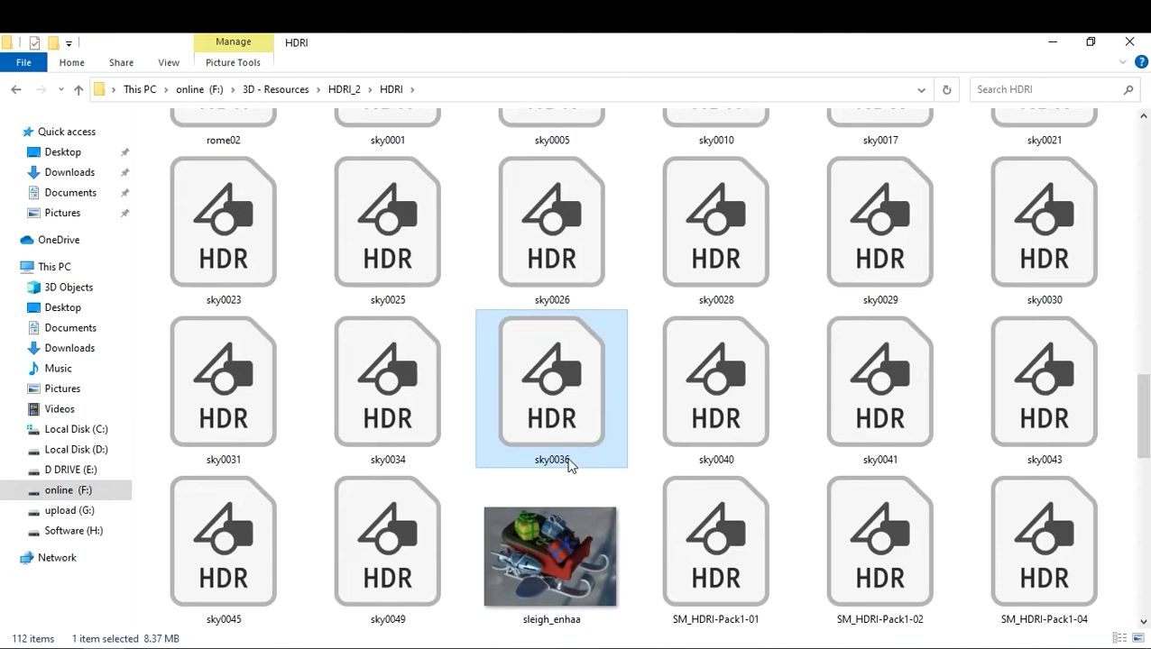
click(436, 89)
key(ctrl+c)
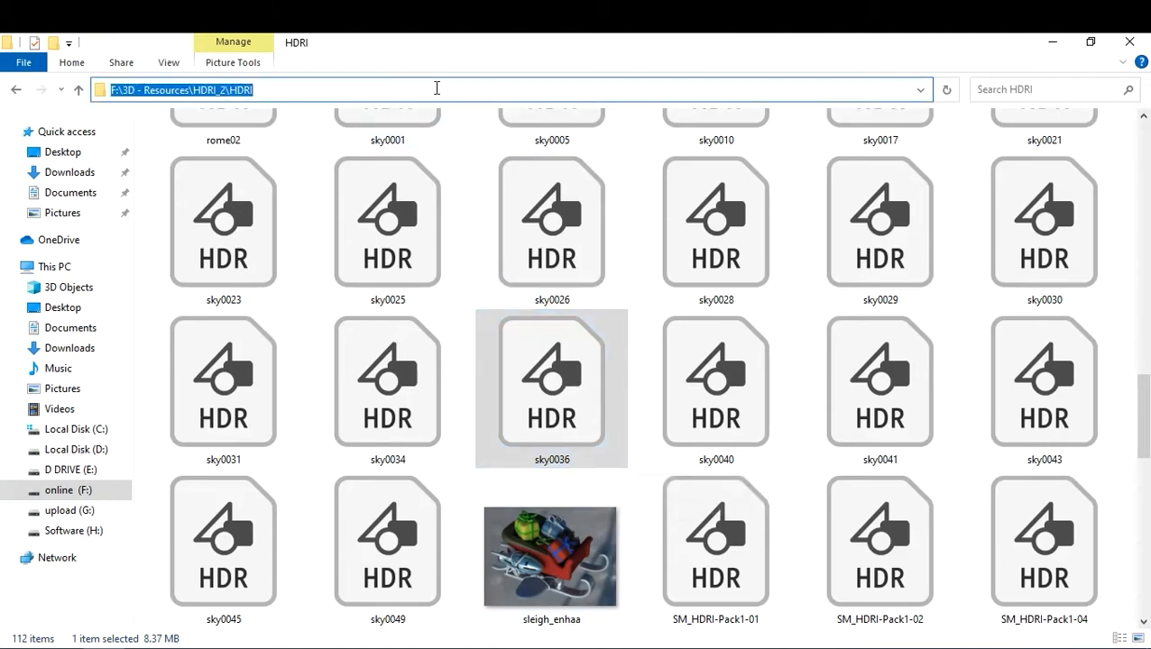
click(1059, 40)
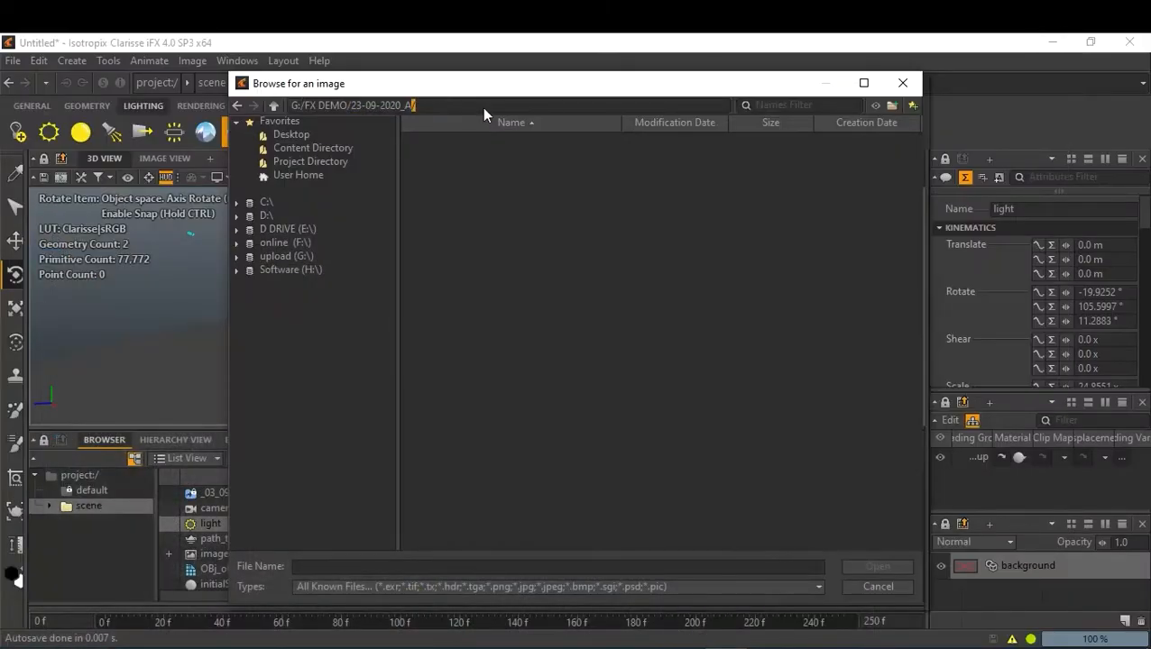
Step: Go to F:\3D - Resources\HDRI_2\HDRI in the image browser and load a sky HDR for the image-based light
click(482, 107)
key(ctrl+v)
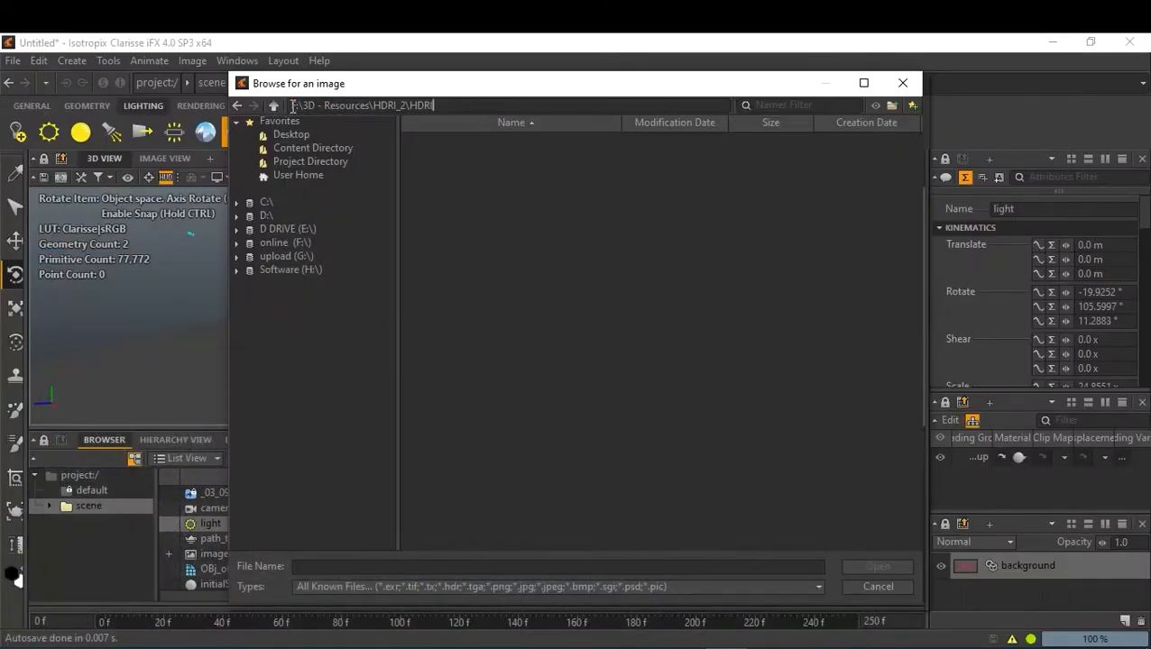
key(Return)
click(602, 423)
scroll(605, 422, down, 10)
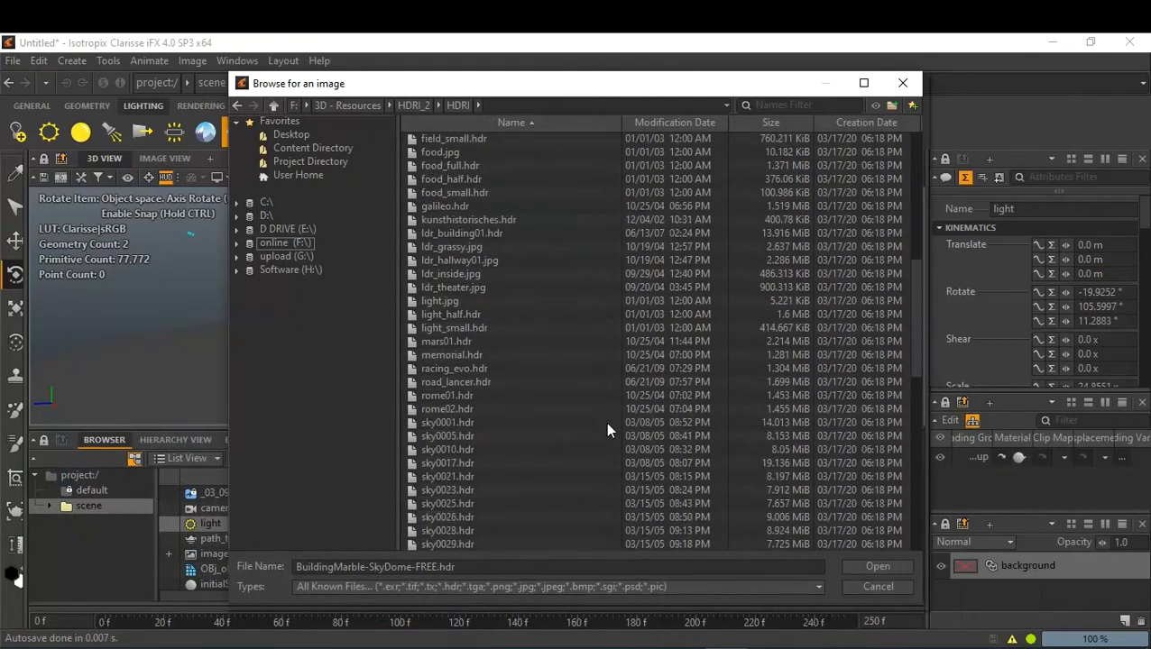
scroll(605, 422, down, 3)
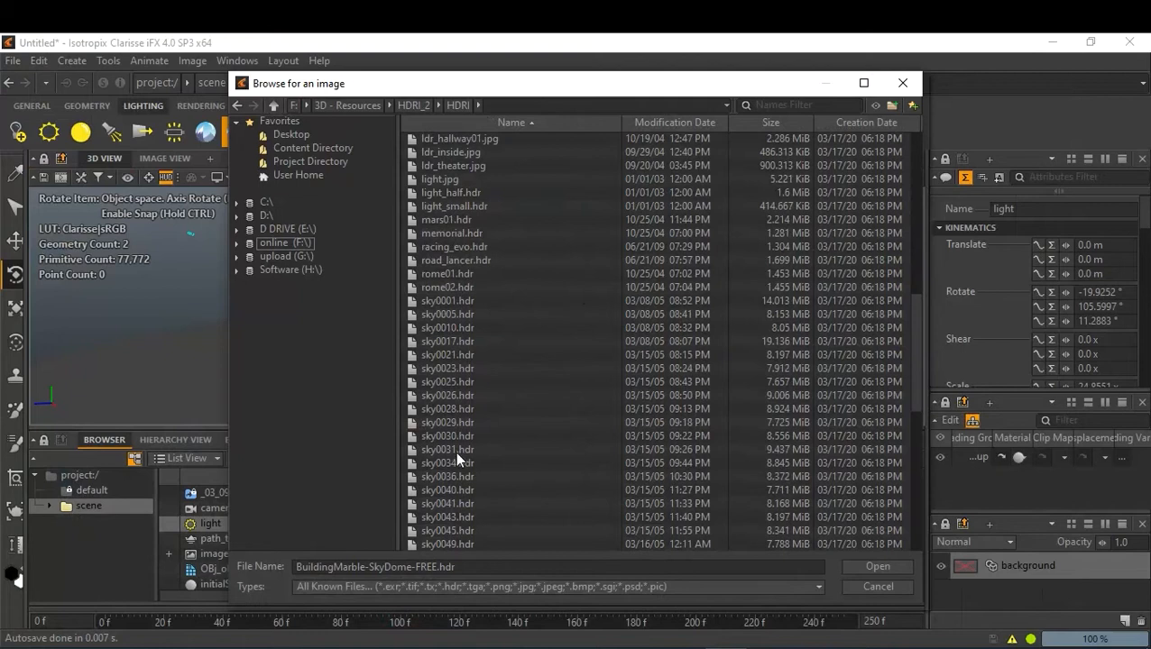
key(alt+Tab)
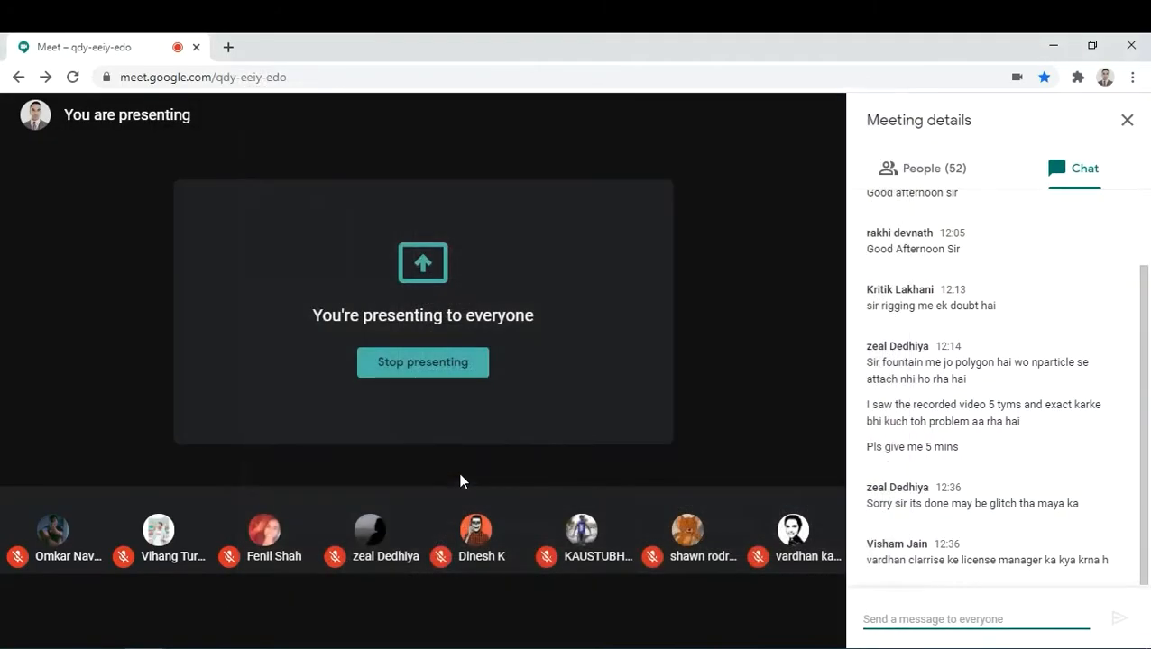
click(1053, 45)
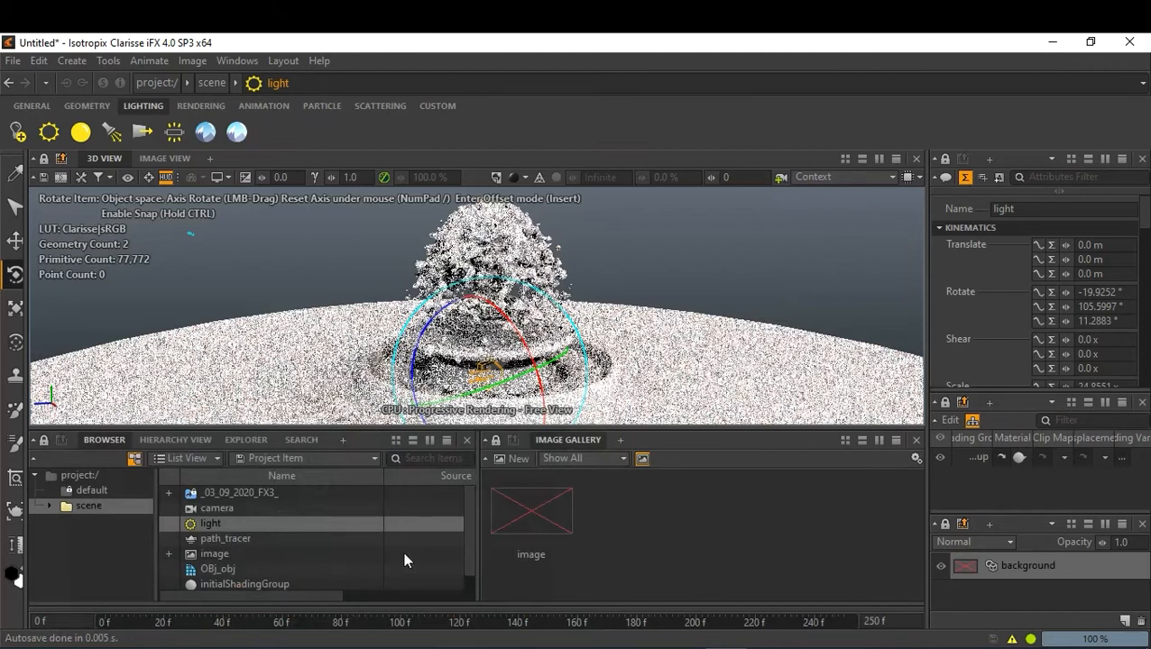
Step: Select the new image-based light and examine its lighting and sampling attributes
scroll(402, 561, down, 1)
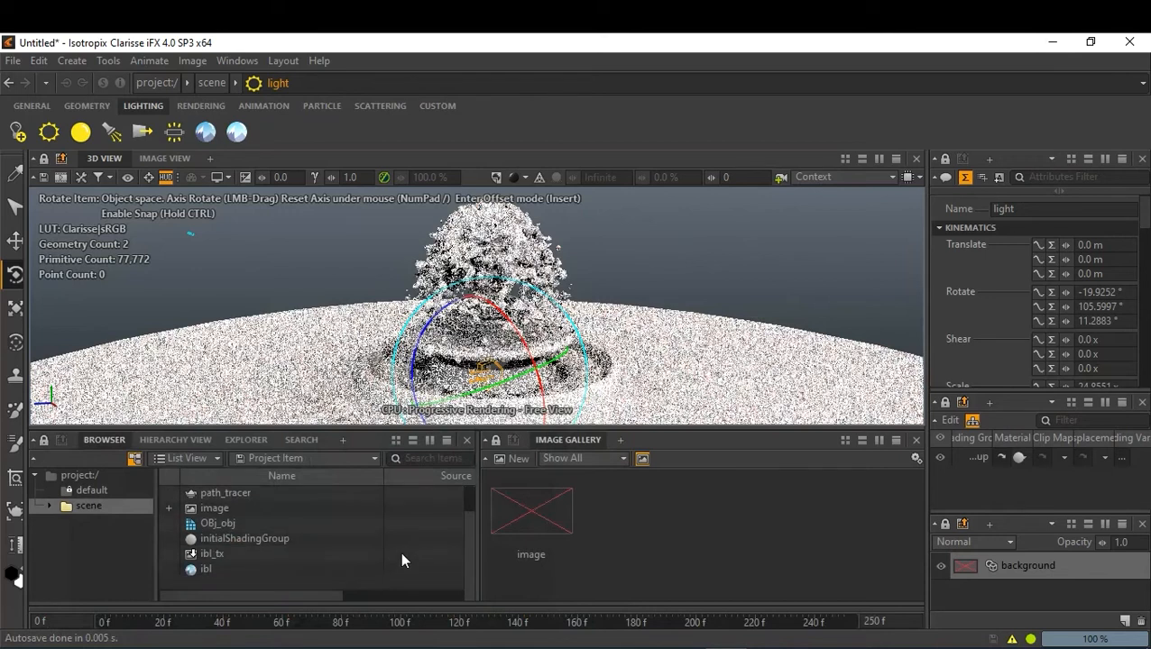
click(195, 569)
scroll(1123, 322, down, 5)
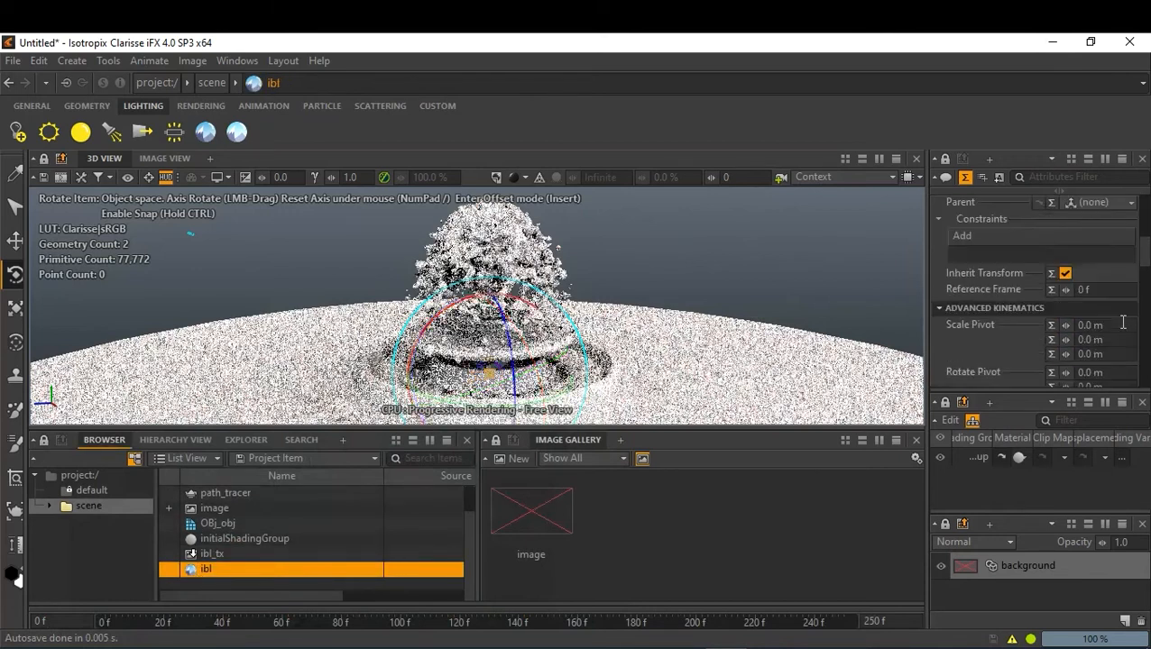
scroll(1123, 322, down, 10)
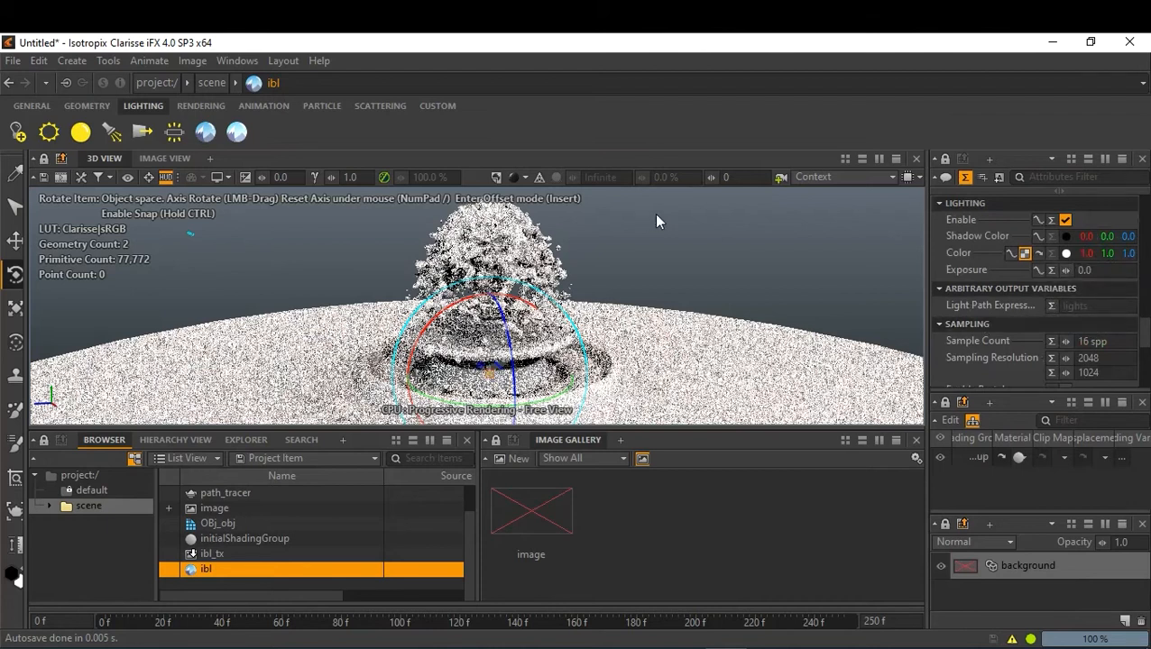
Step: Open the scene's image in its own image view and frame the whole fountain and splash through the render camera
double_click(537, 511)
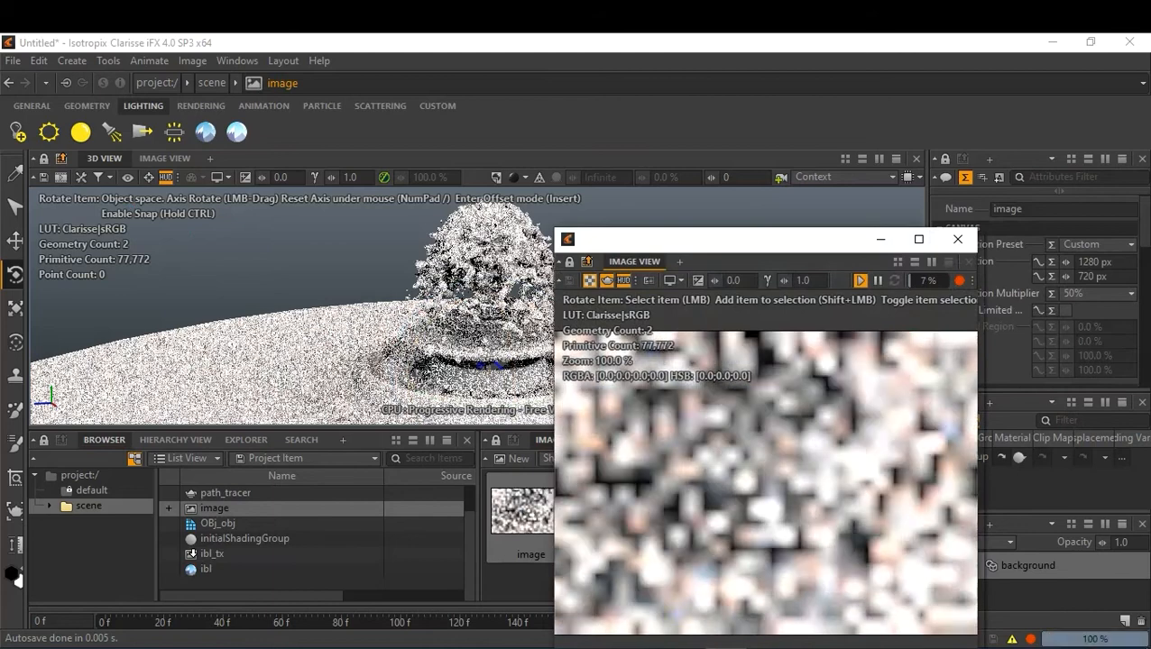
scroll(905, 478, down, 4)
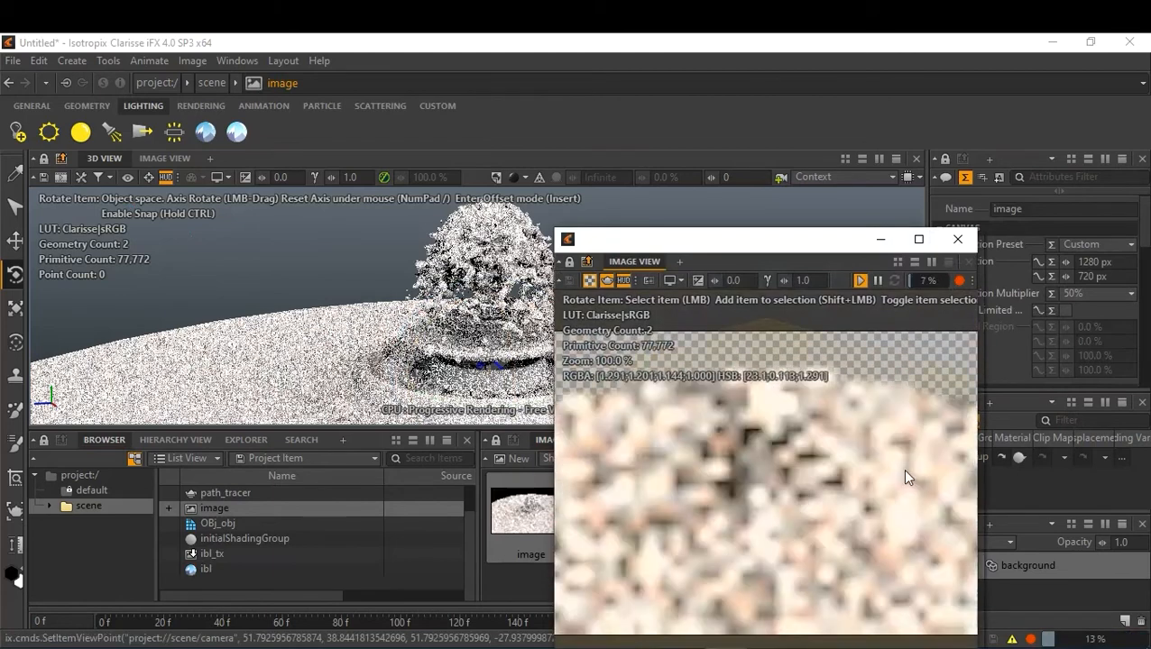
alt+drag(816, 531, 847, 493)
alt+right_drag(848, 493, 902, 488)
alt+middle_drag(772, 392, 771, 435)
alt+drag(835, 412, 875, 401)
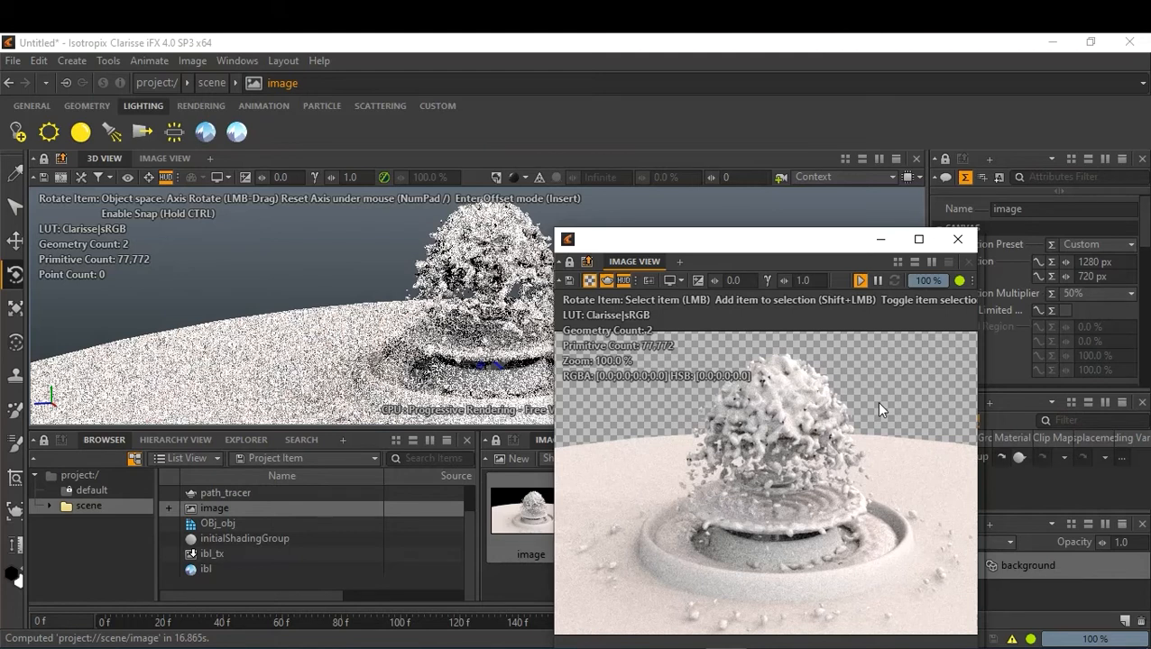
Step: Close the separate image view and examine the path_tracer's anti-aliasing, material sampling, indirect path depth and clamping attributes
click(965, 246)
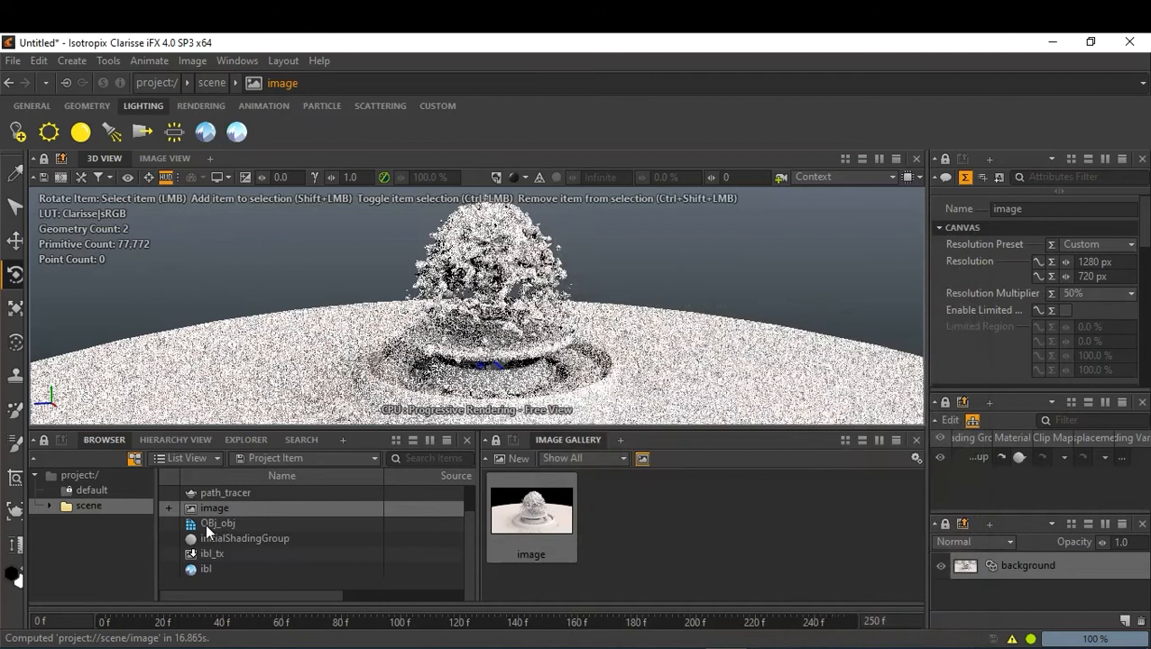
click(225, 493)
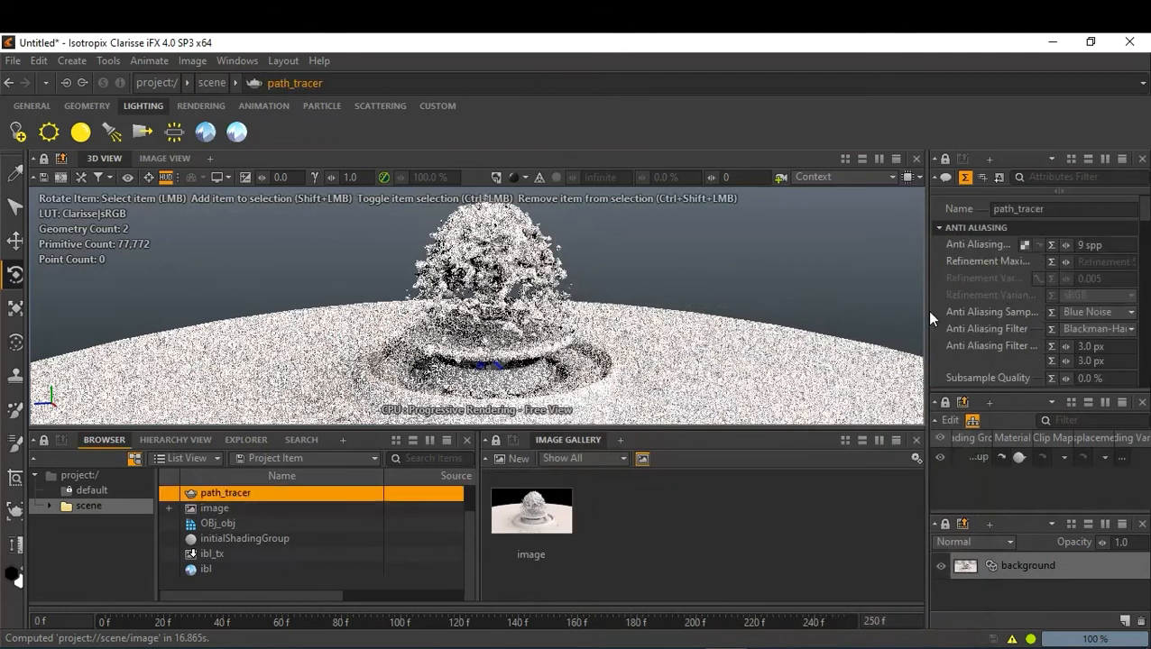
drag(924, 310, 830, 310)
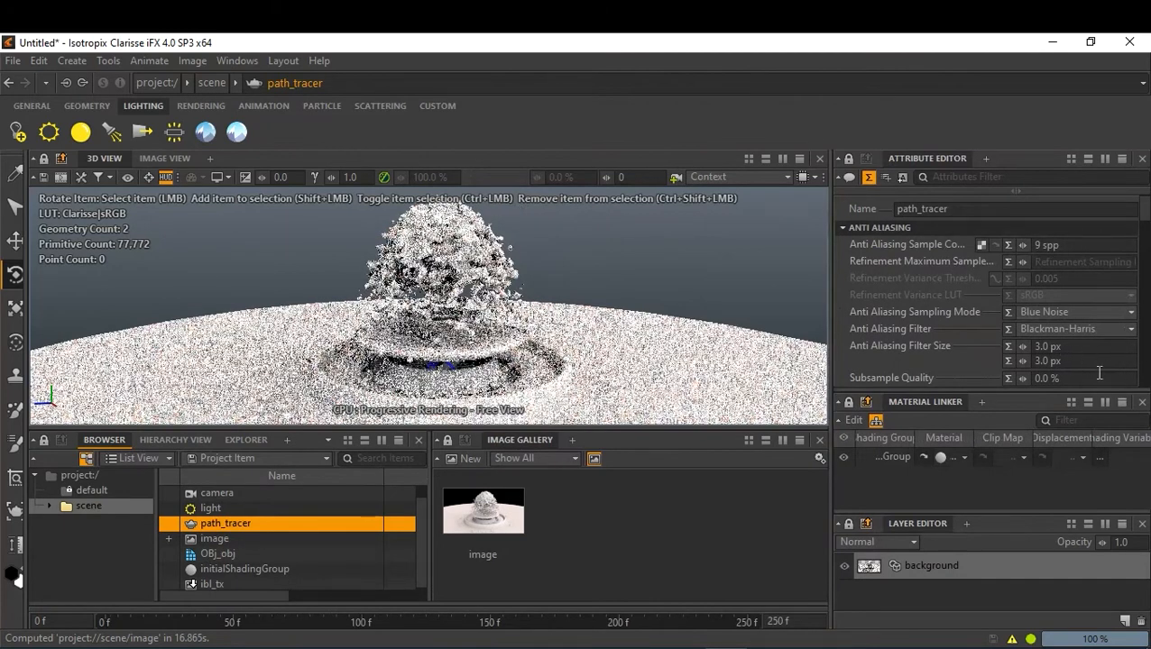
drag(1143, 200, 1149, 278)
drag(1145, 267, 1145, 347)
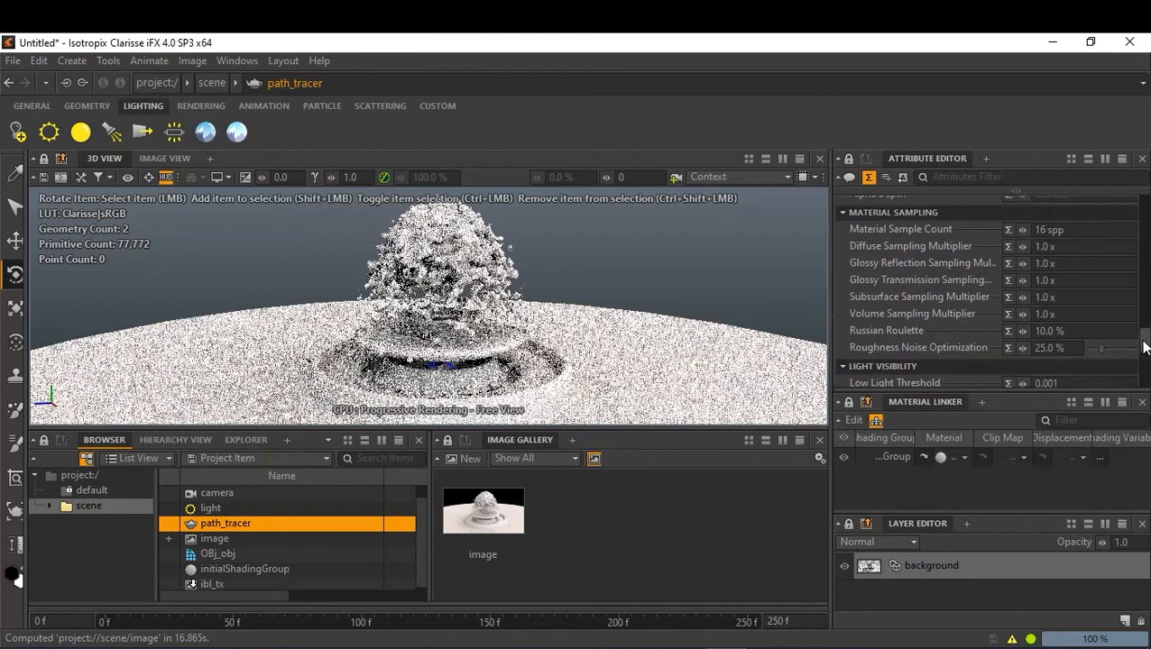
scroll(1143, 341, down, 5)
drag(1144, 366, 1144, 365)
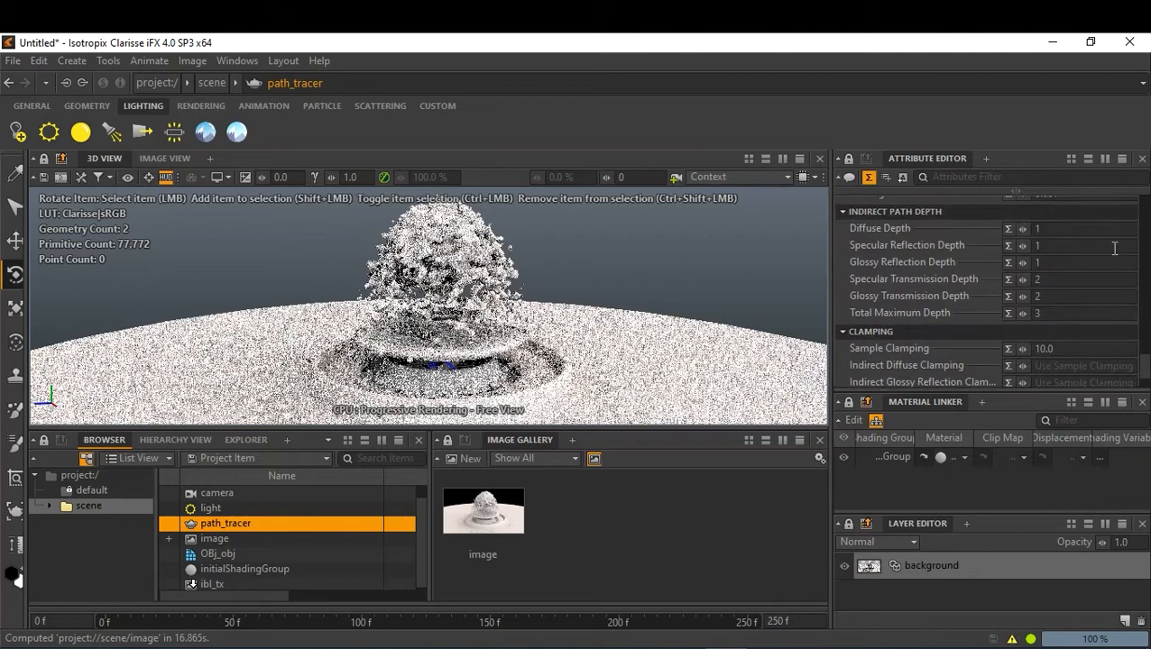
drag(1145, 381, 1147, 215)
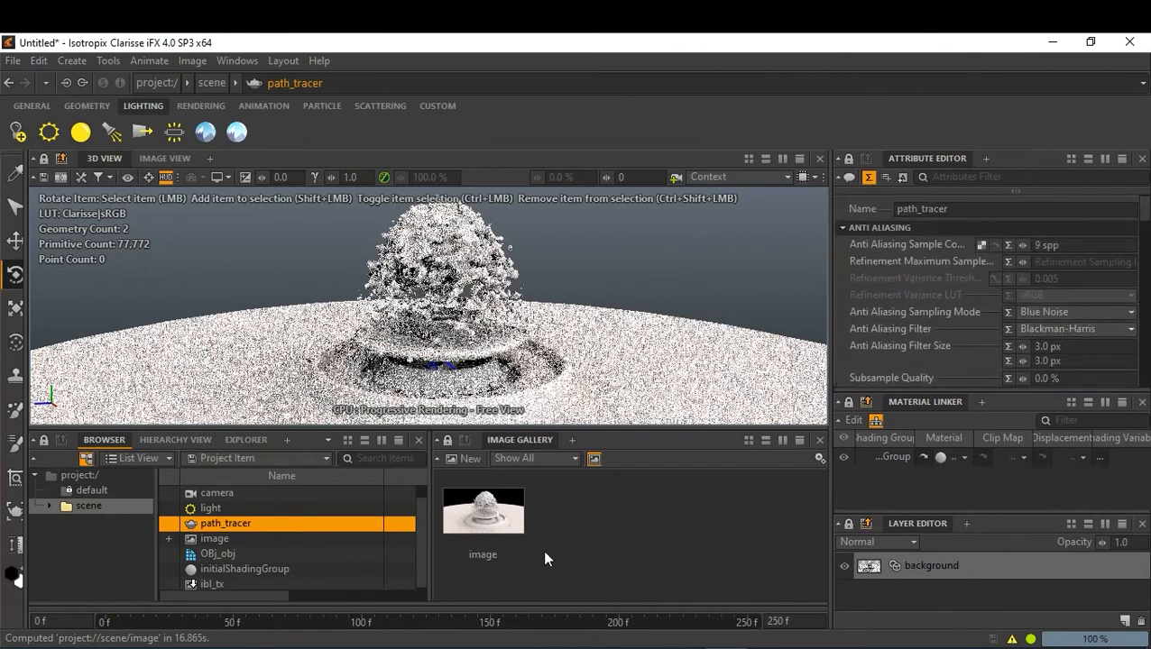
Step: Add a Material Editor alongside the Attribute Editor
drag(418, 545, 420, 531)
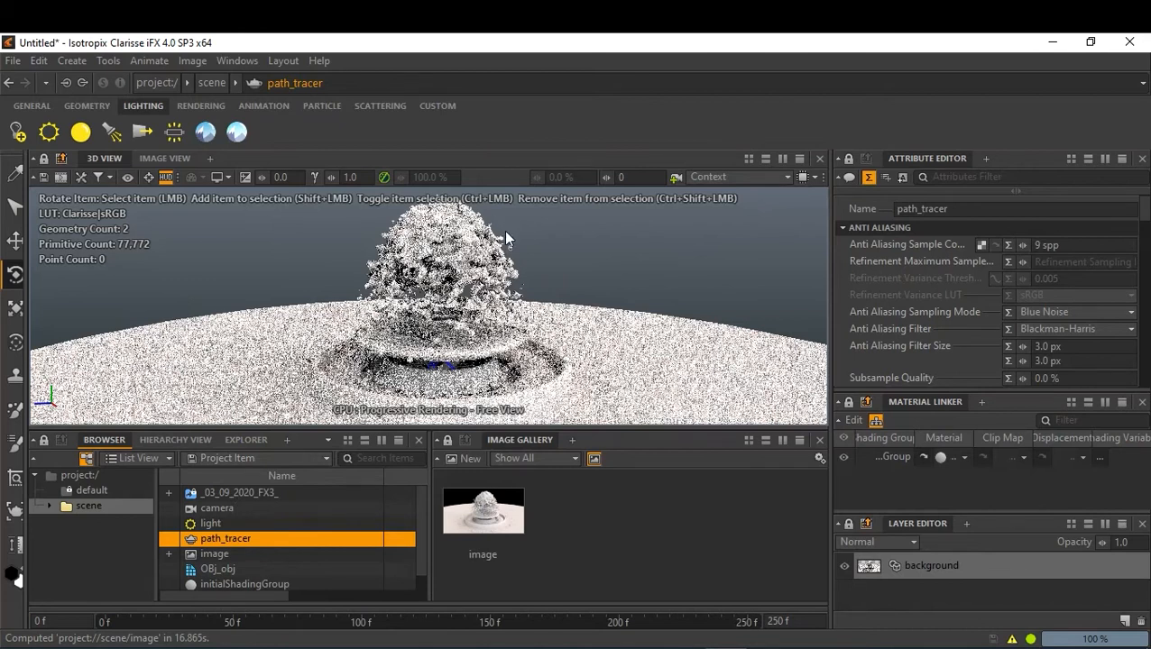
click(287, 441)
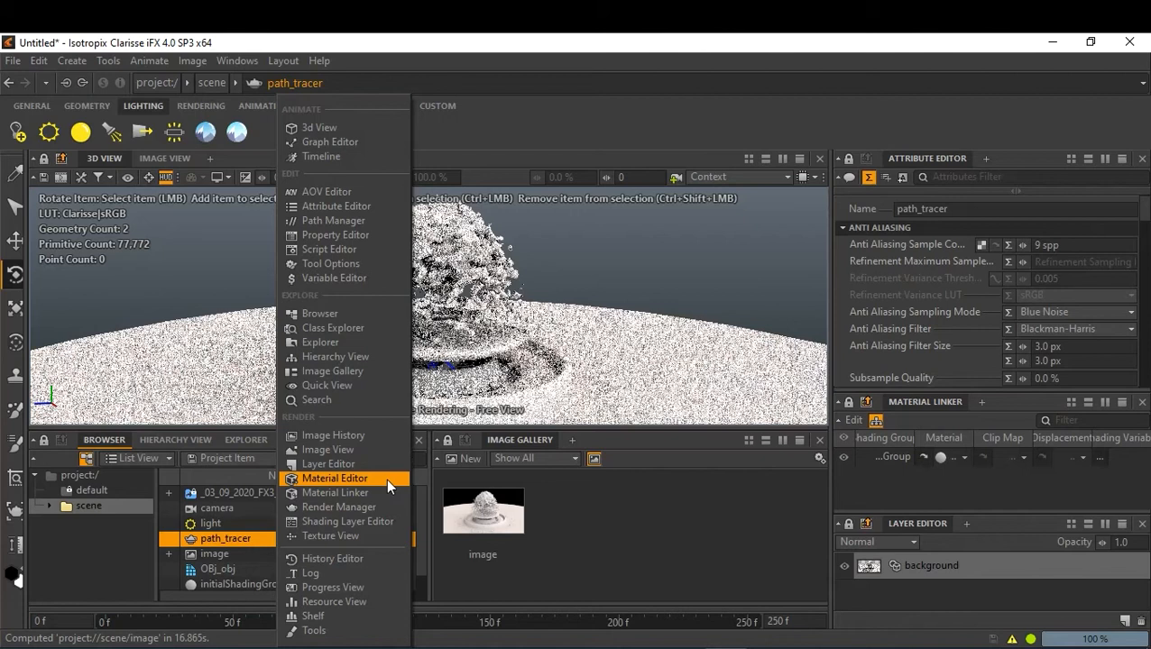
click(625, 505)
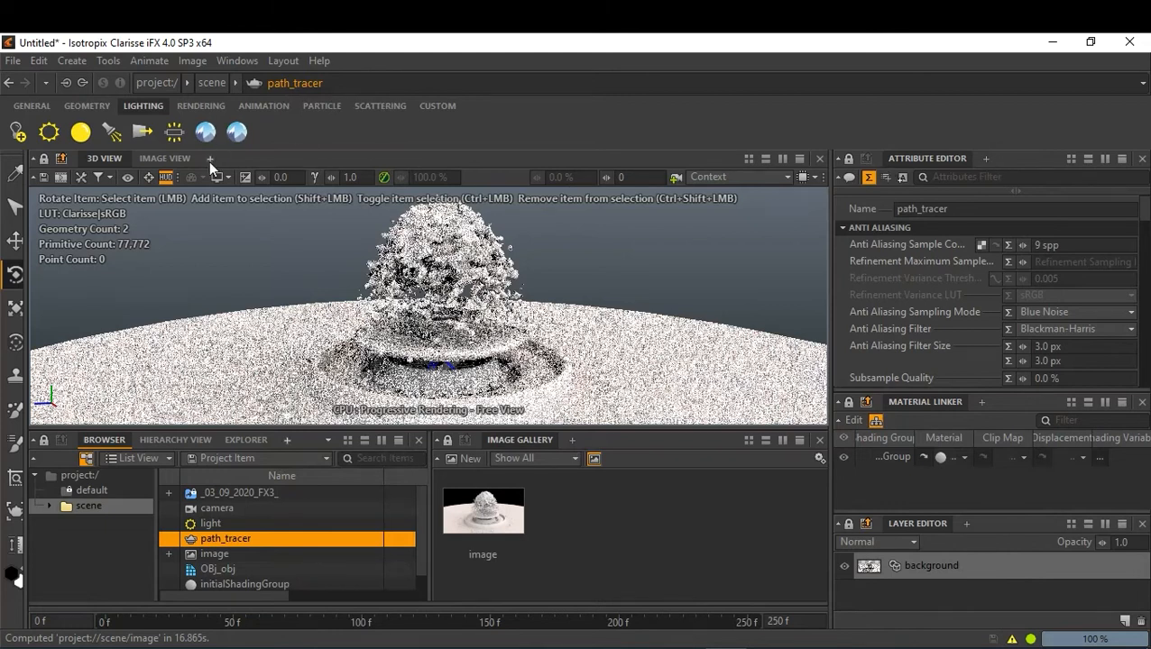
click(986, 159)
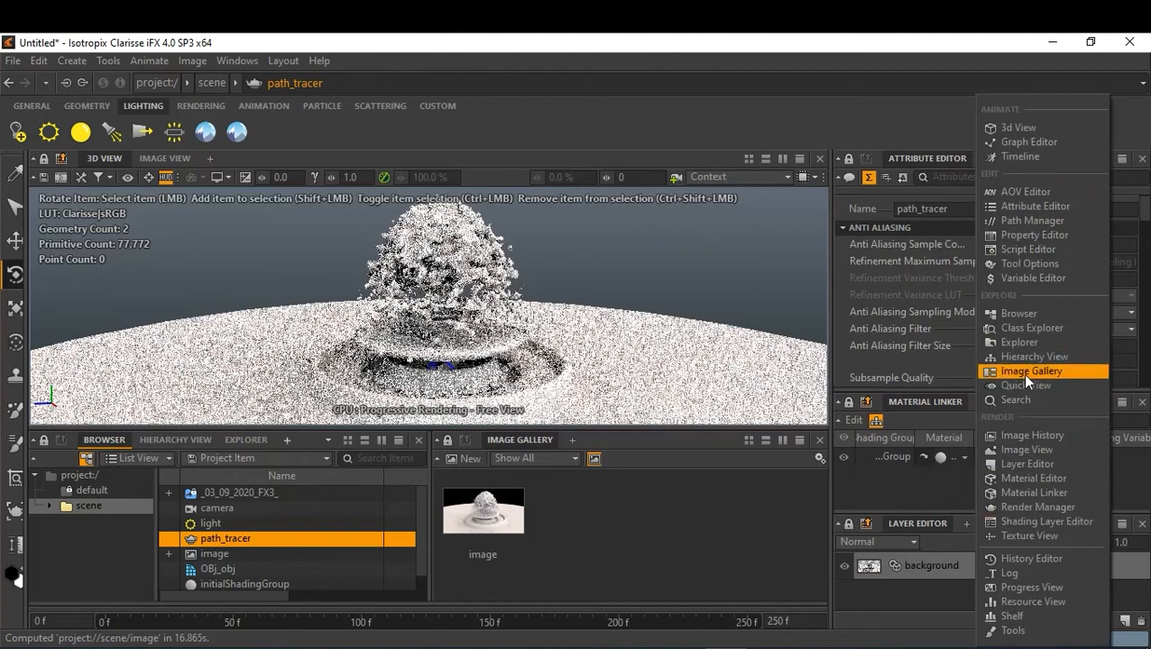
click(1077, 484)
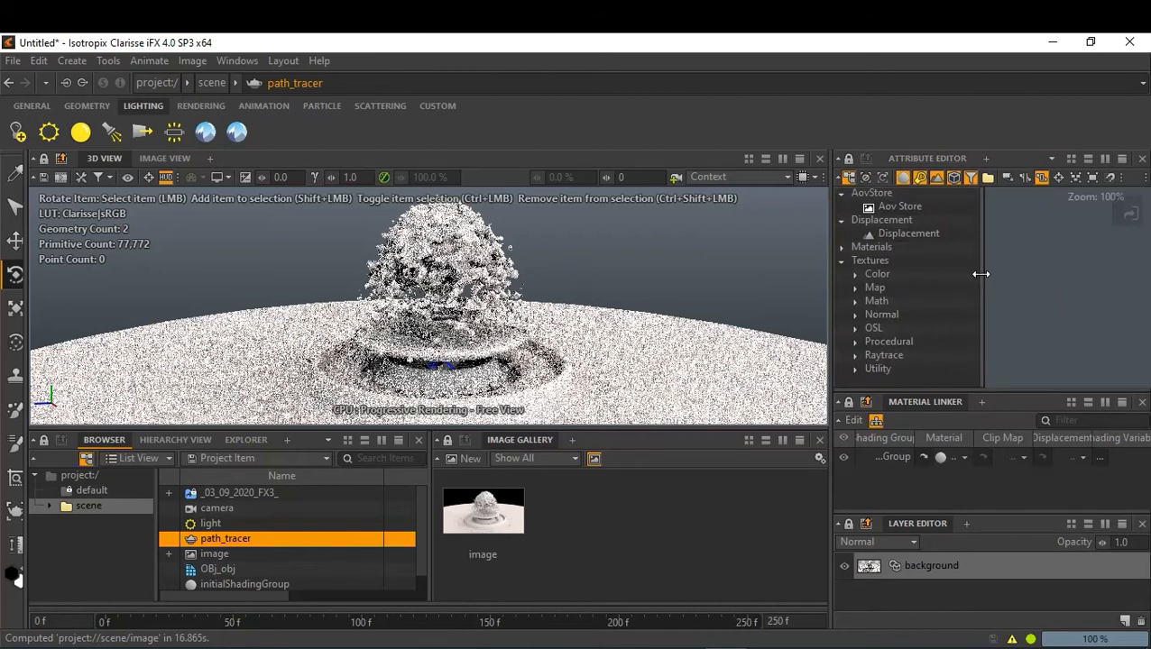
Step: Look through the Material Editor's node library, including the Materials, Color, Map, OSL, Procedural and Raytrace categories
click(841, 248)
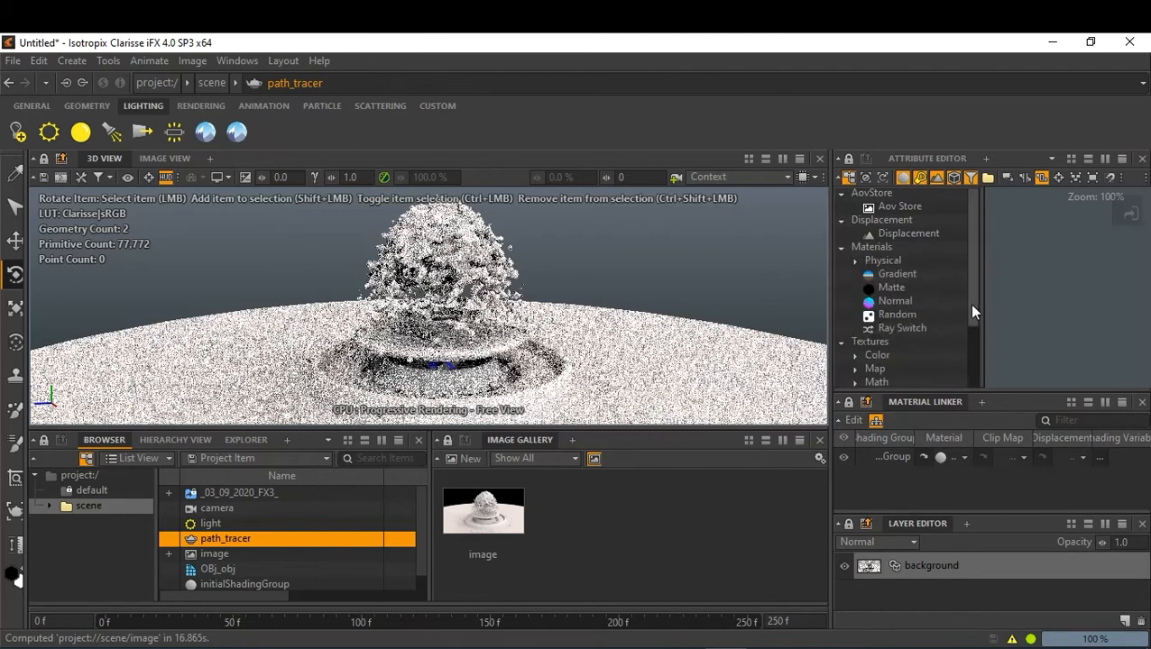
drag(967, 283, 965, 359)
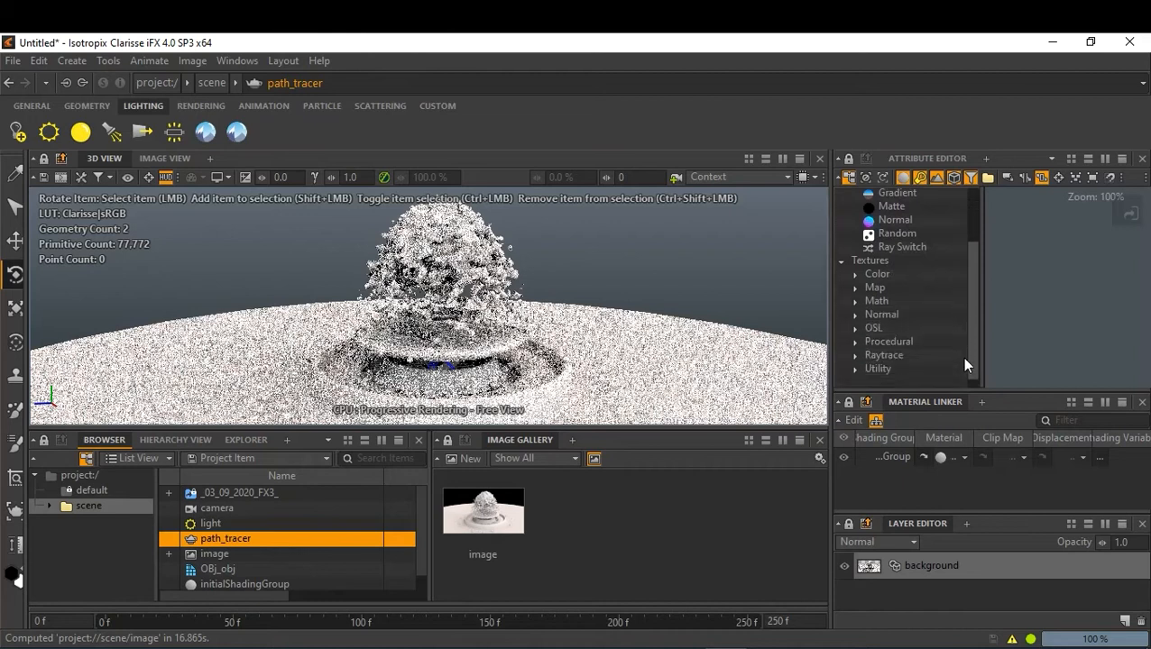
click(854, 275)
scroll(895, 287, down, 7)
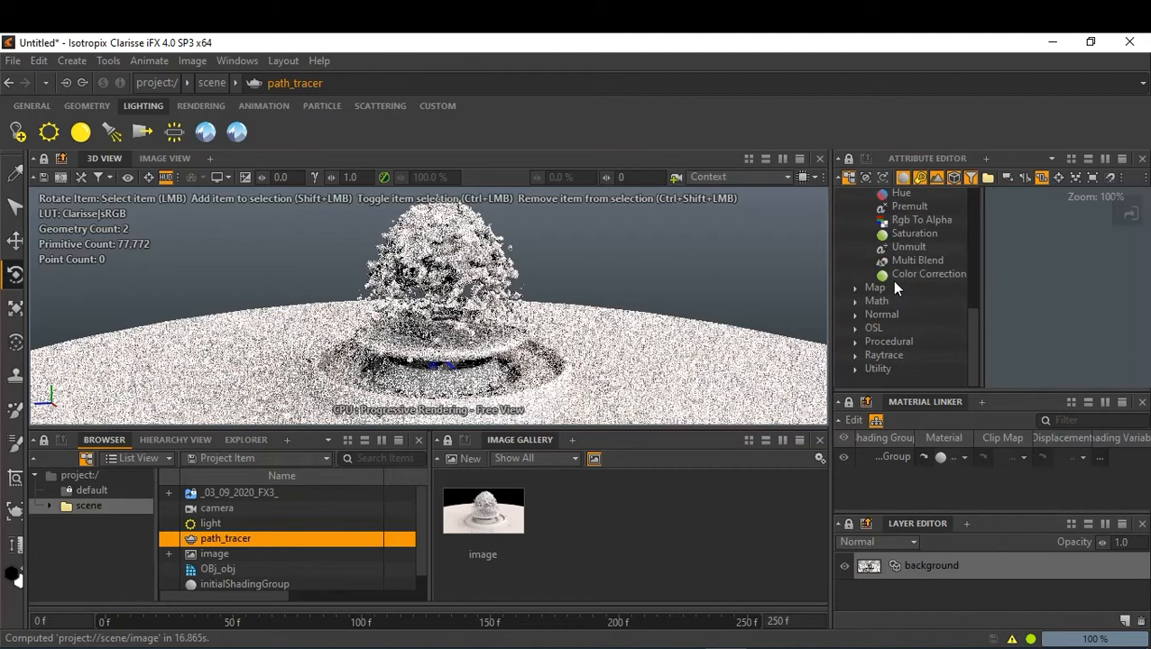
click(855, 355)
click(854, 328)
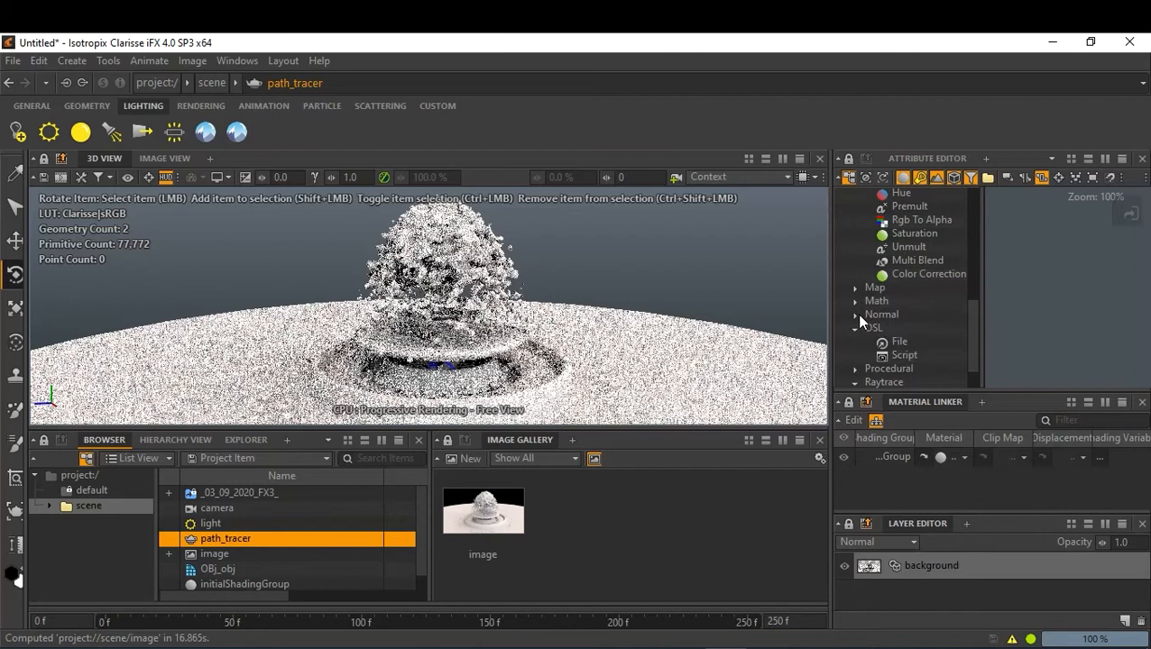
click(854, 289)
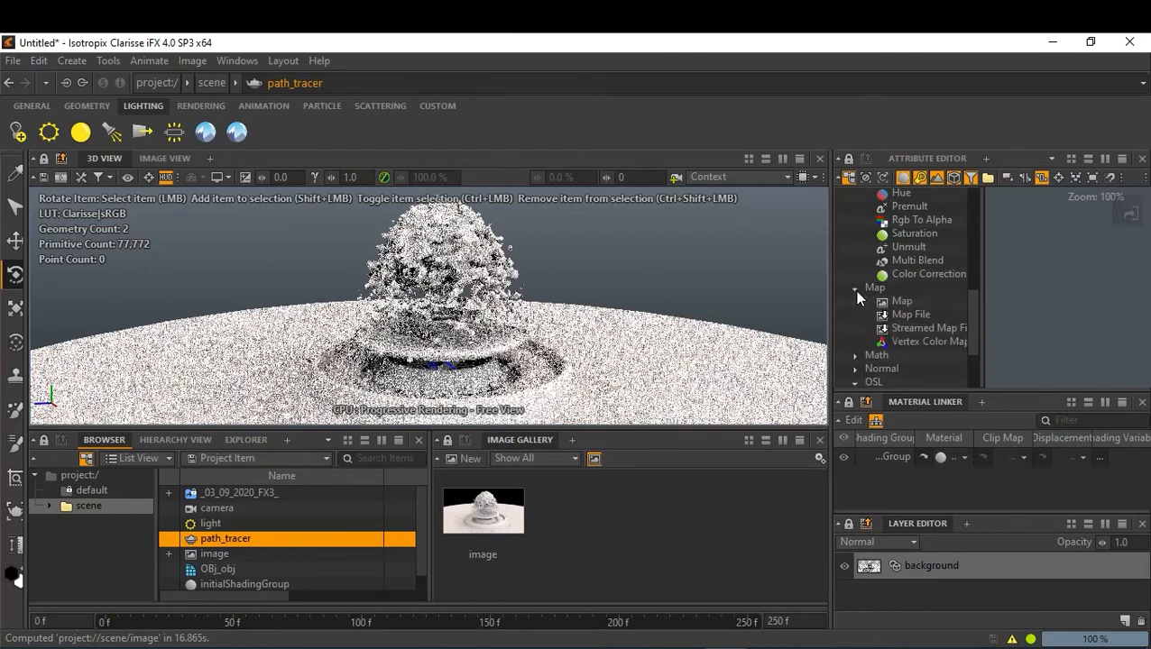
drag(968, 338, 974, 364)
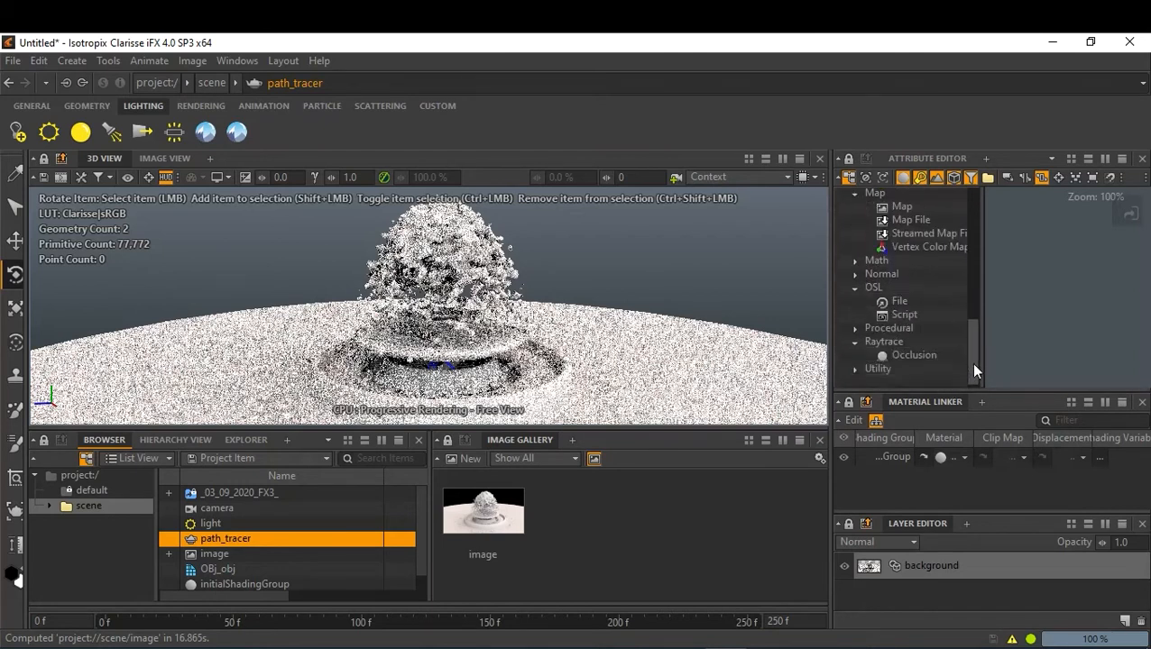
click(854, 329)
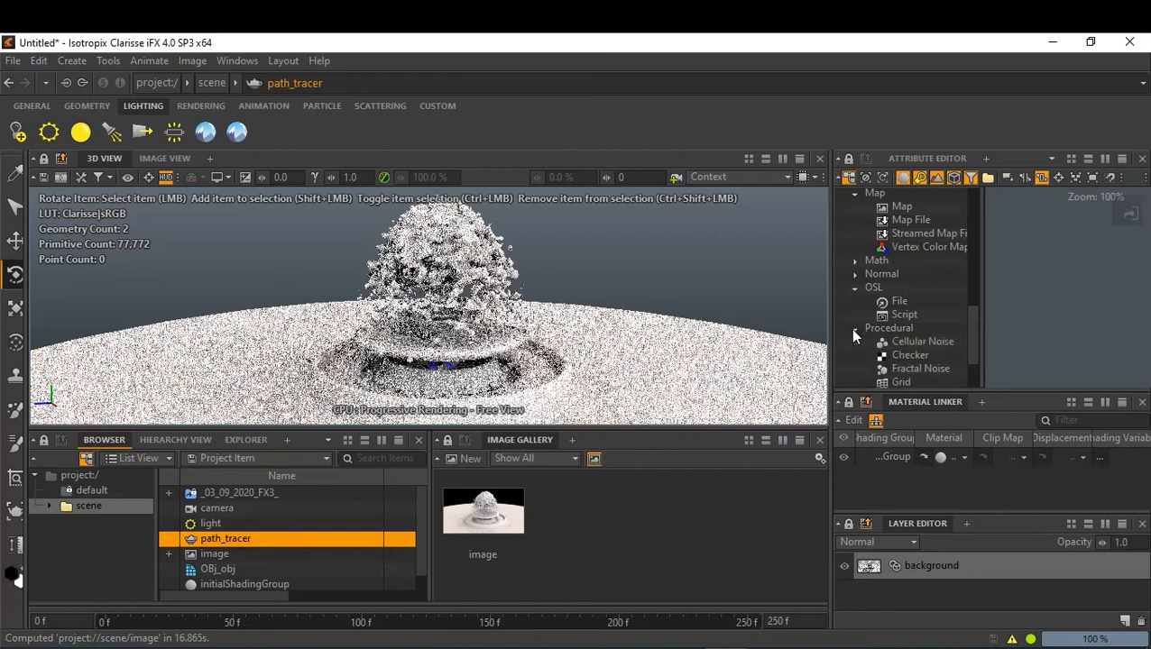
drag(973, 335, 977, 360)
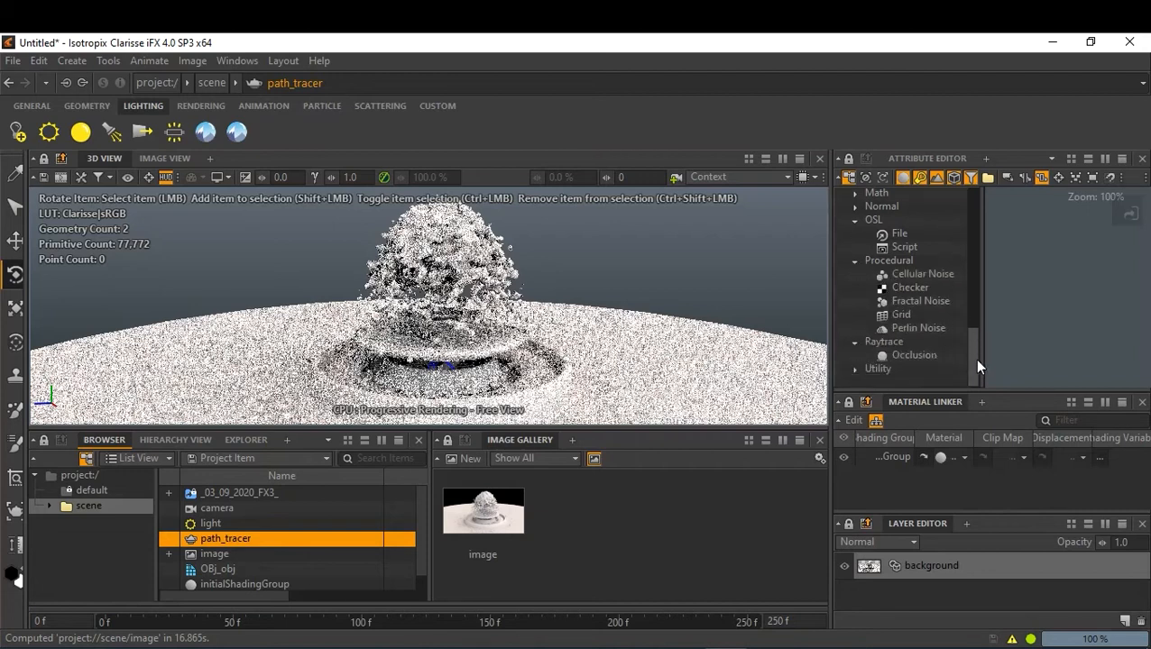
drag(976, 360, 966, 219)
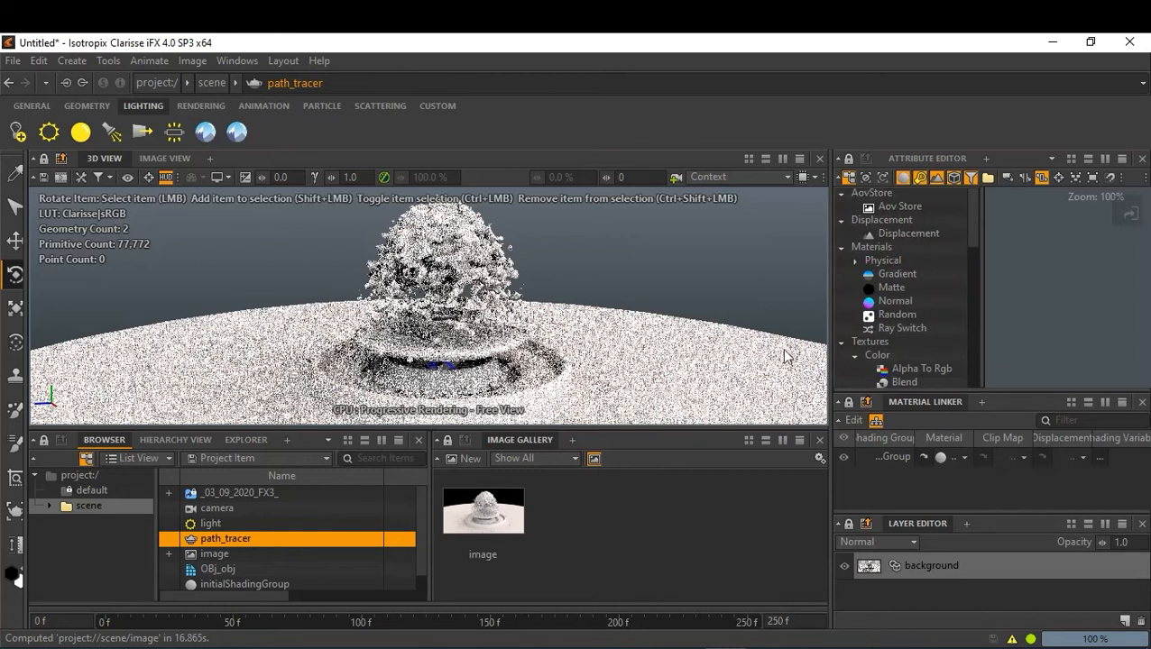
Step: Widen the Material Editor and add a physical Dielectric material node to its graph
drag(831, 367, 731, 367)
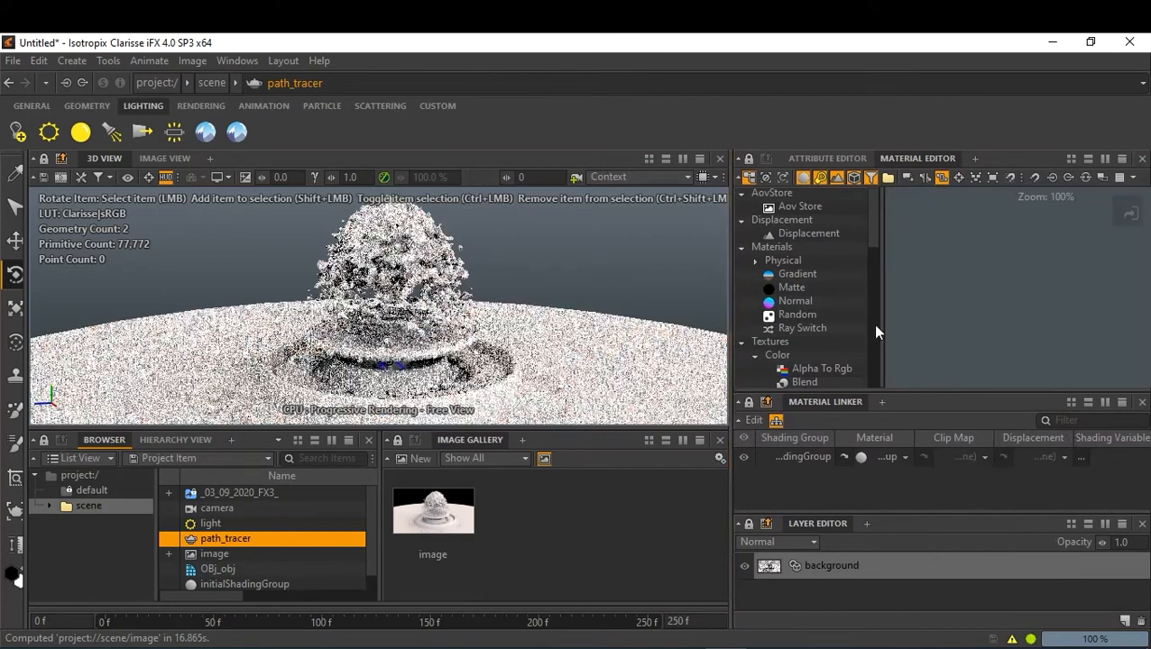
drag(874, 233, 925, 249)
right_click(945, 252)
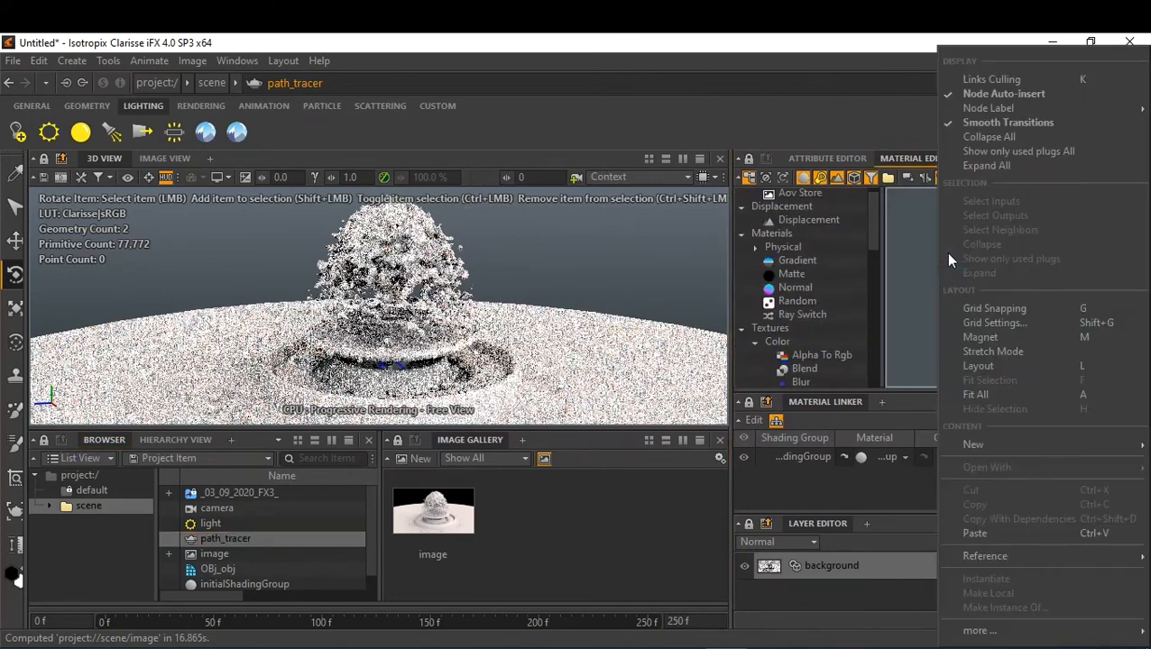
click(904, 267)
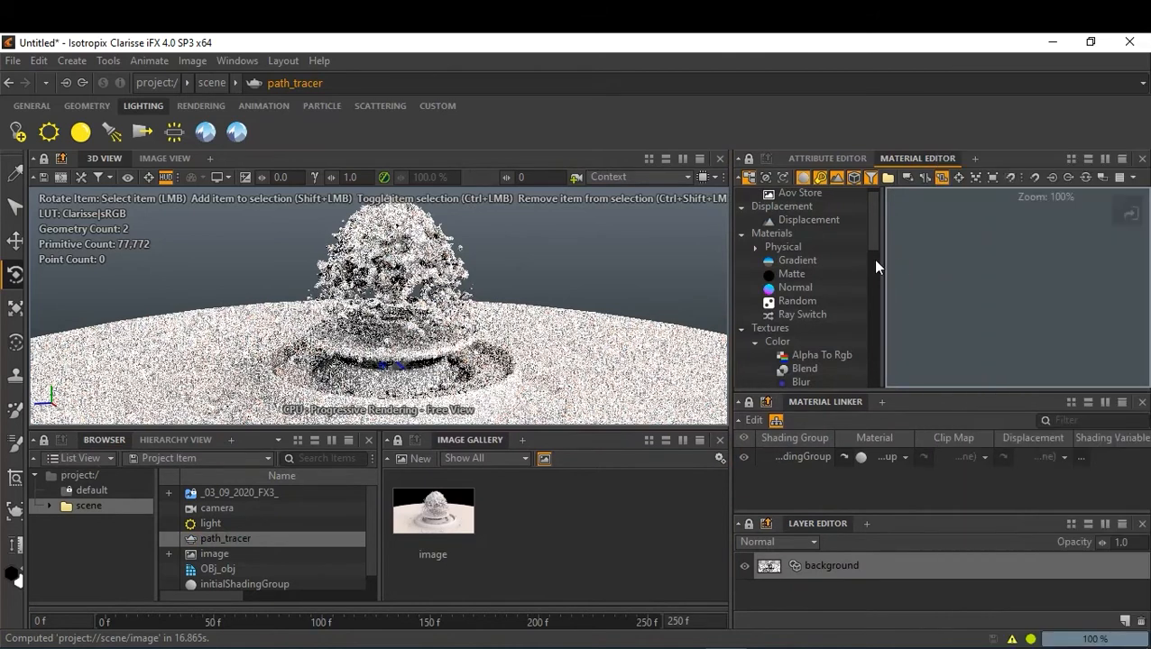
drag(871, 260, 873, 237)
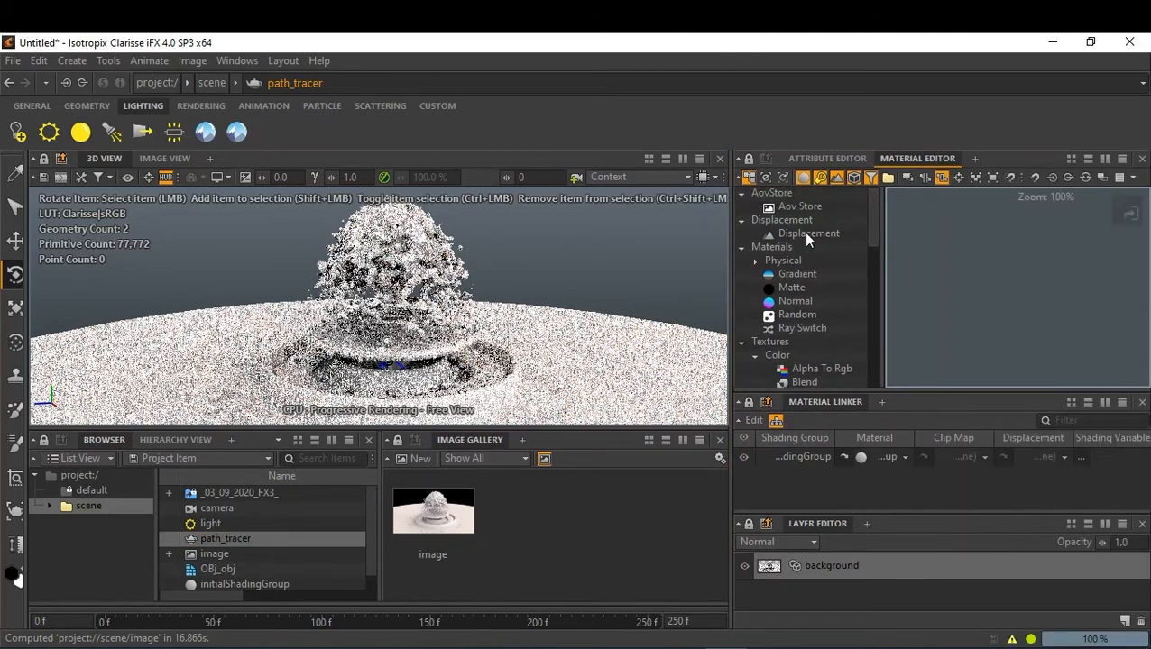
click(754, 259)
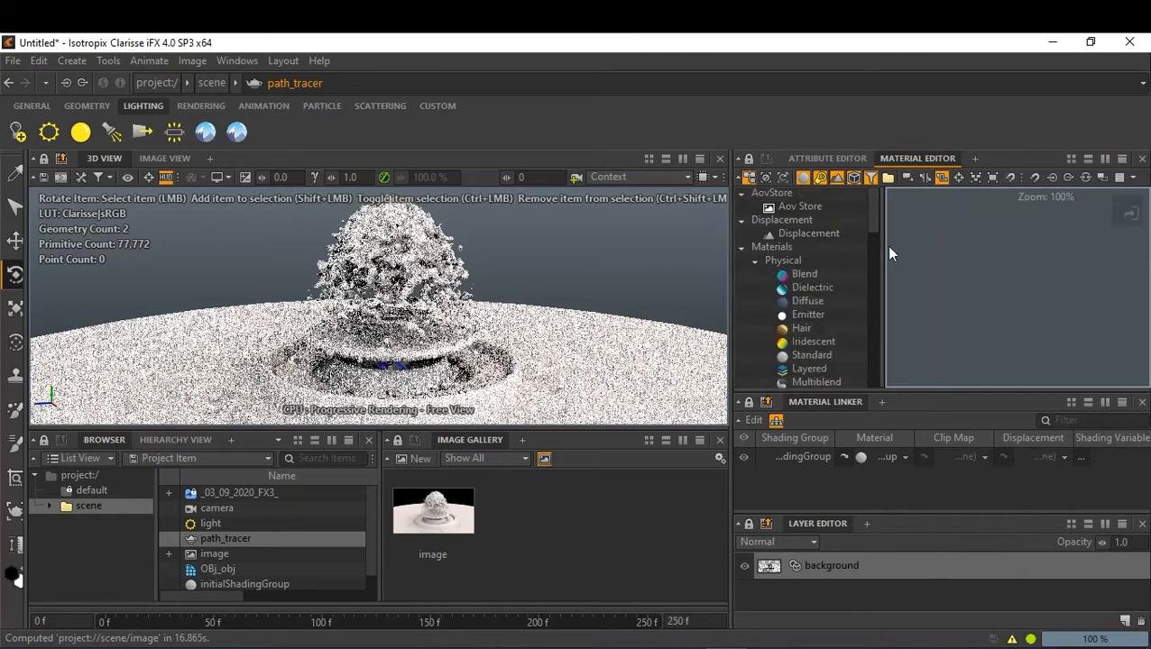
drag(873, 223, 872, 233)
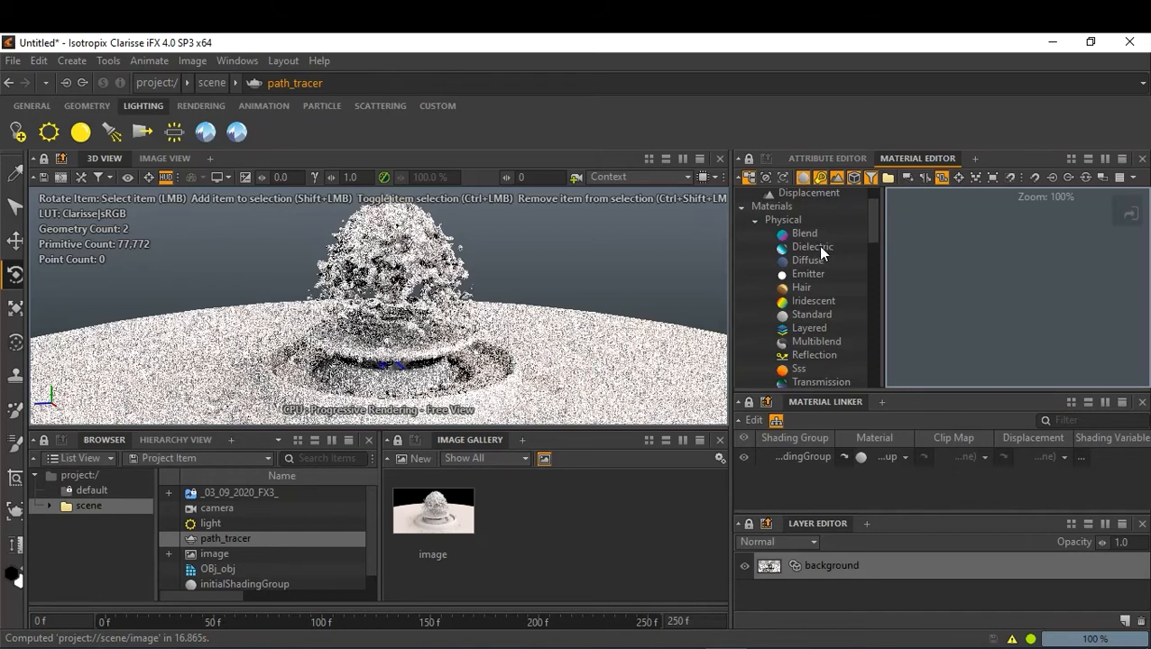
drag(816, 247, 974, 268)
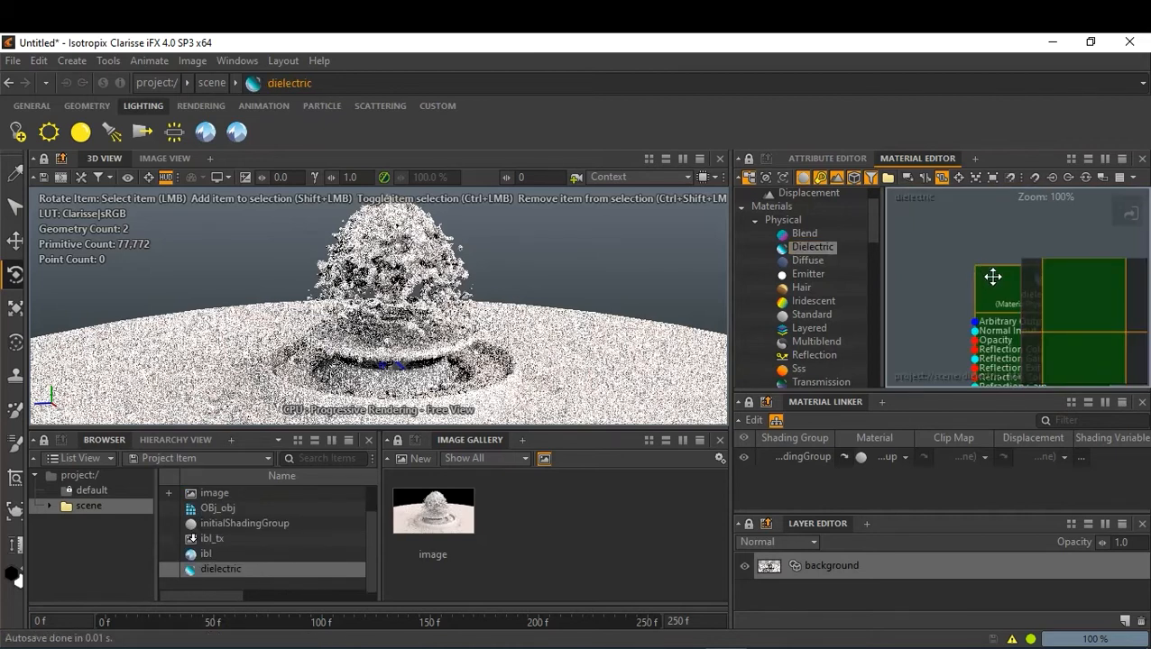
drag(991, 277, 945, 232)
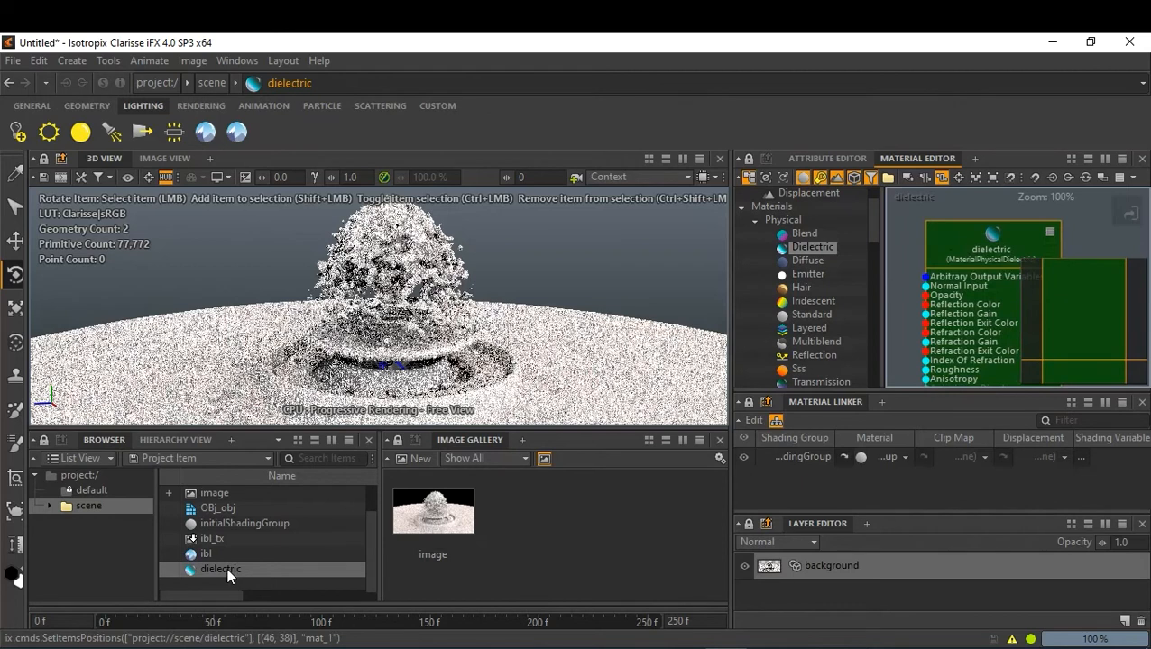
Step: Assign the dielectric material to the fluid splash mesh and check it in the rendered image
drag(227, 577, 411, 262)
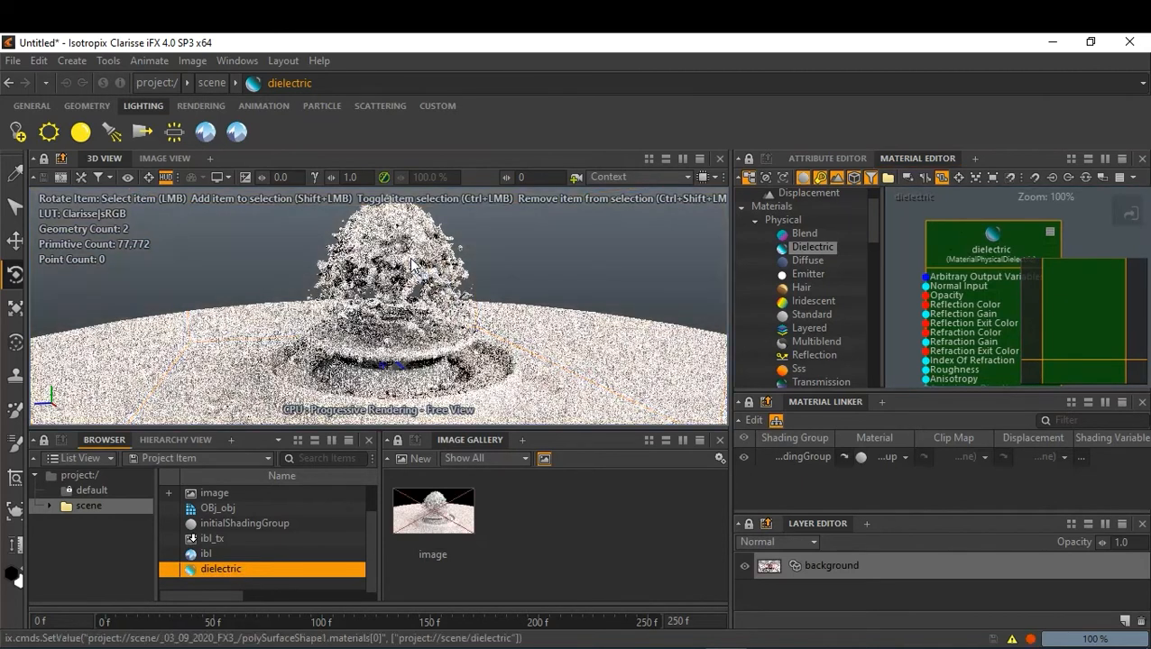
double_click(434, 497)
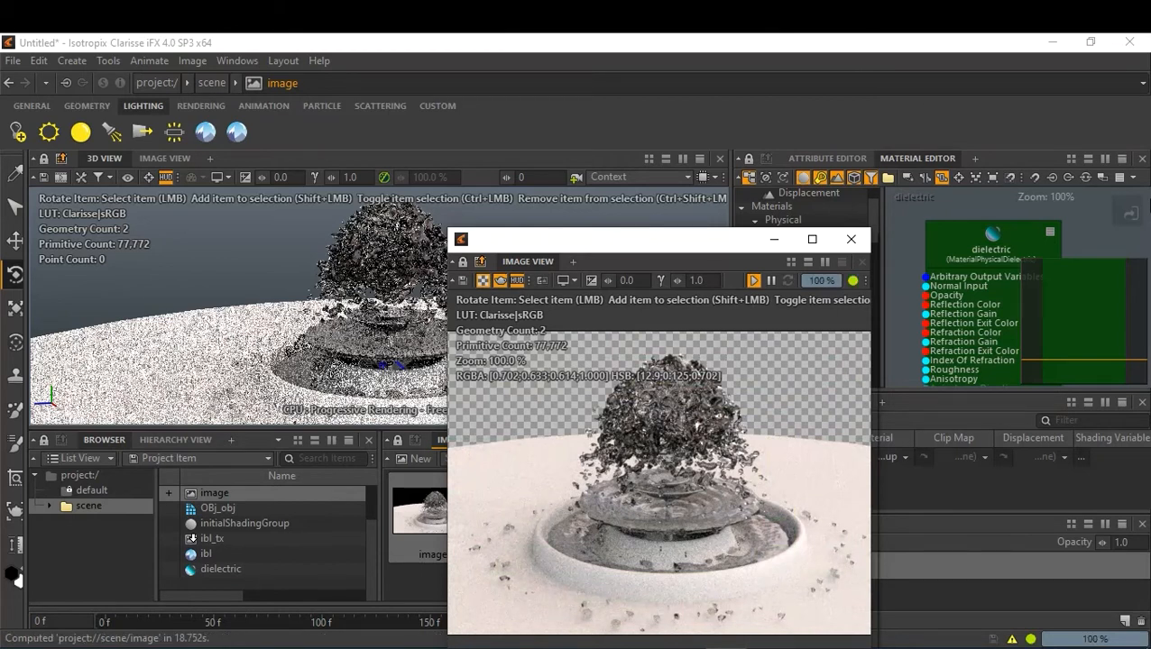
click(850, 239)
Step: Switch the 3D view's shading mode to Simple Shading (Flat)
right_click(530, 255)
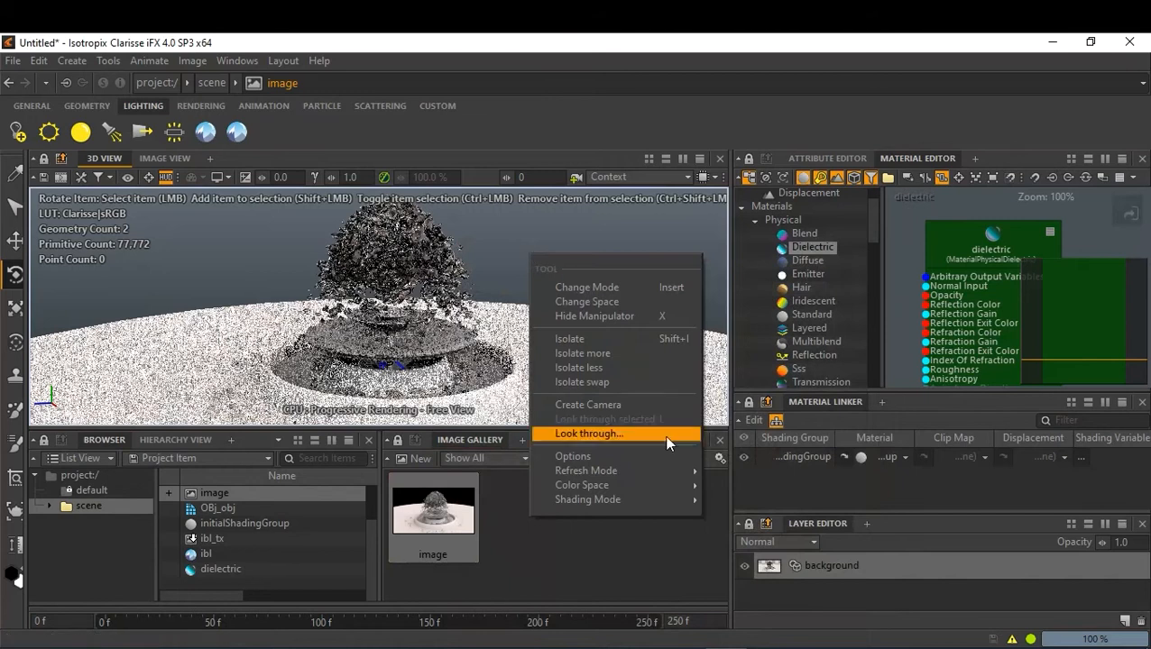
mouse_move(659, 502)
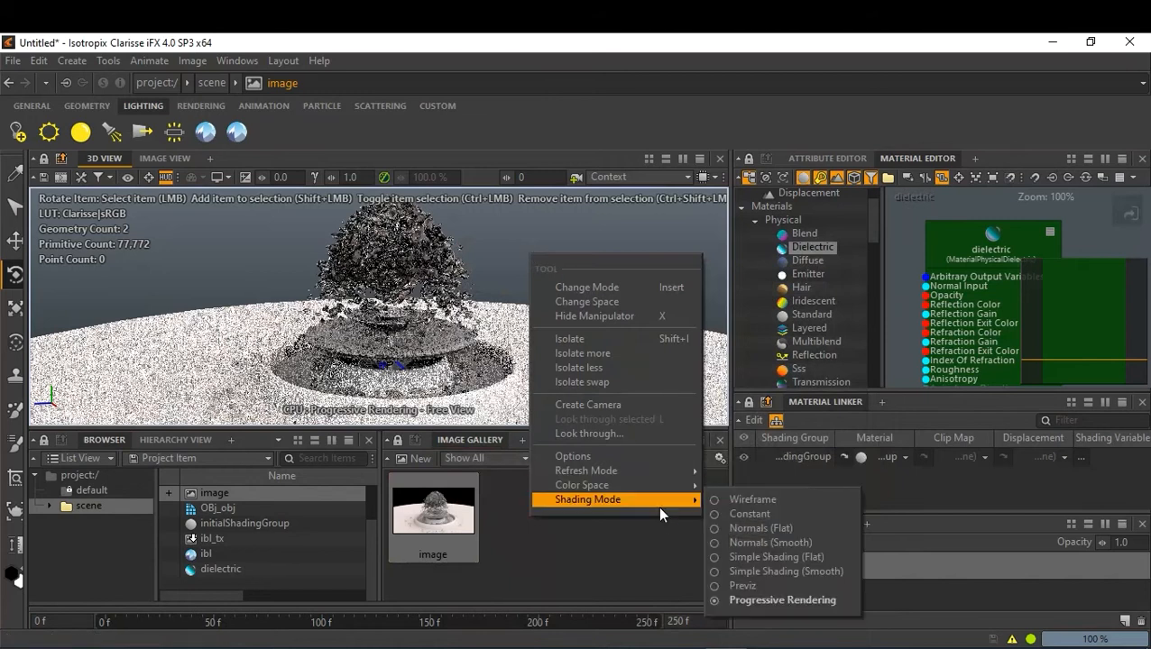
click(846, 559)
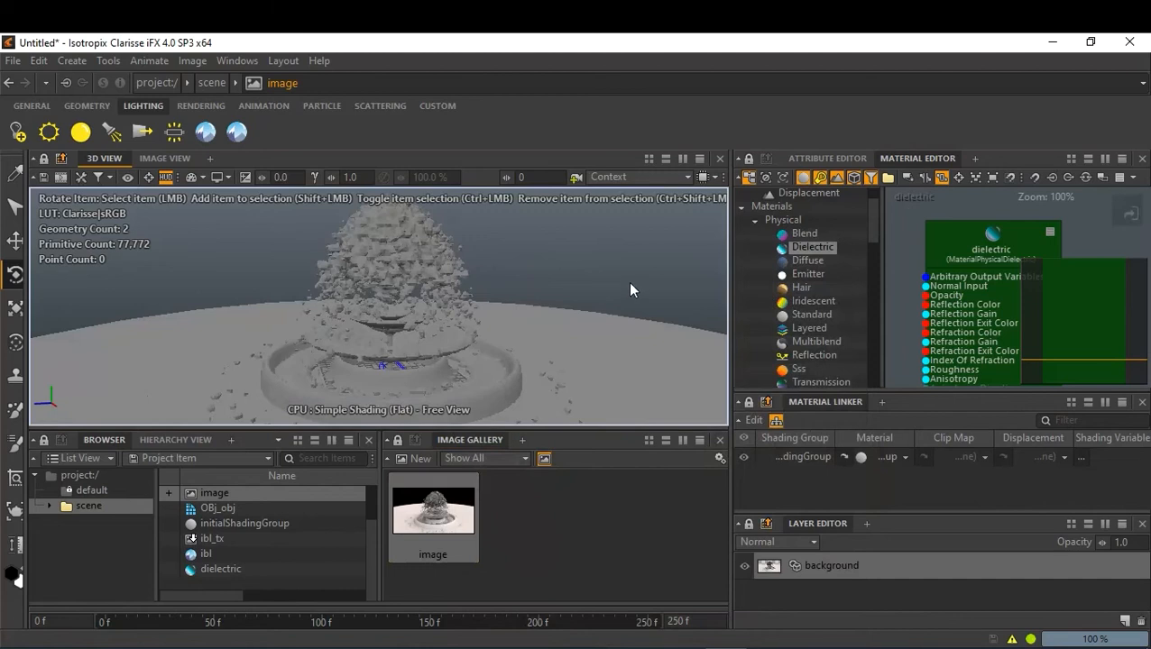
Step: Move the timeline to frame 108 and inspect the splash at that frame in the separate image view
click(232, 626)
click(253, 626)
click(320, 624)
click(340, 625)
click(340, 625)
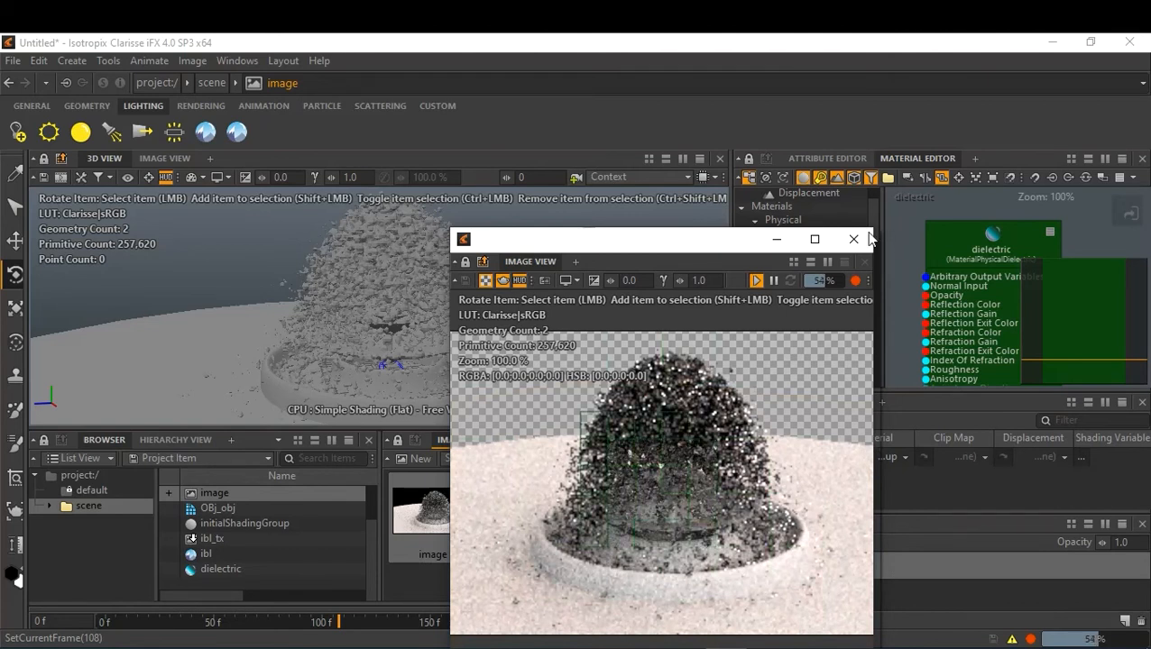
drag(712, 244, 605, 217)
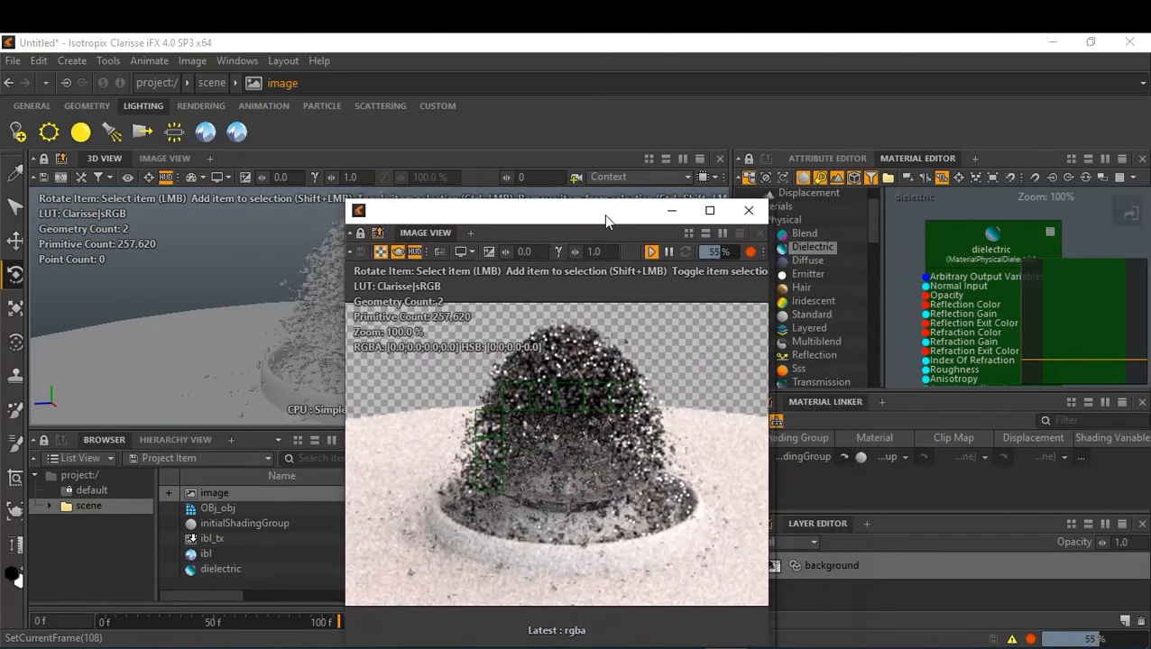
Step: Set the image's resolution preset to VGA (640x480) and open its render in a separate image view
click(749, 210)
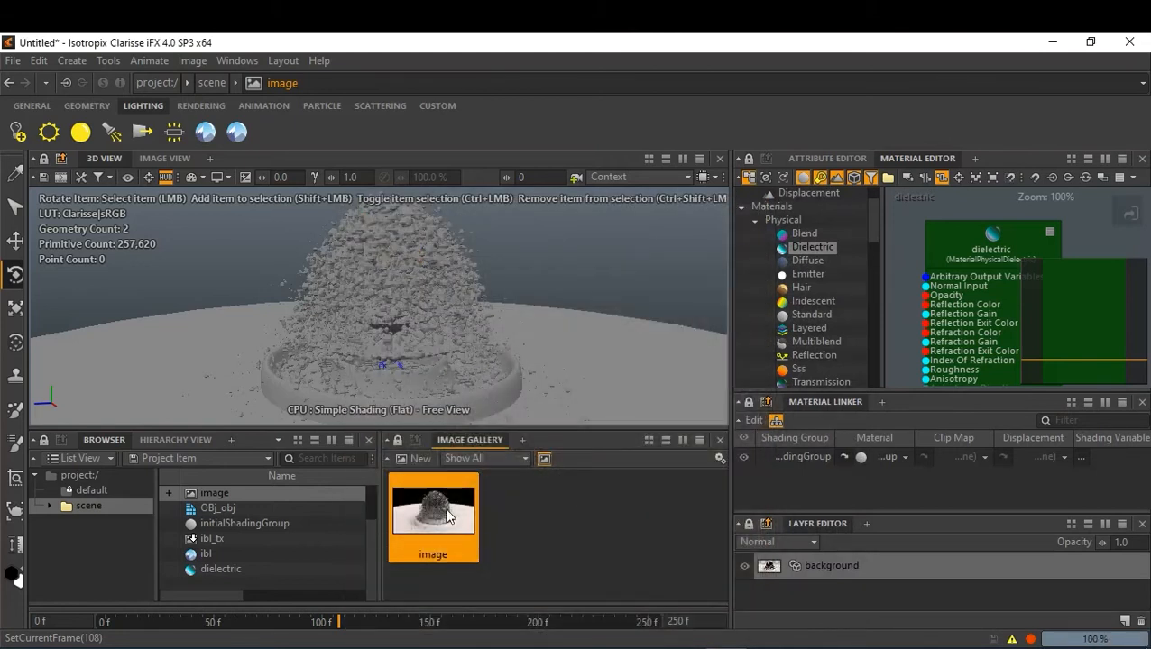
click(836, 160)
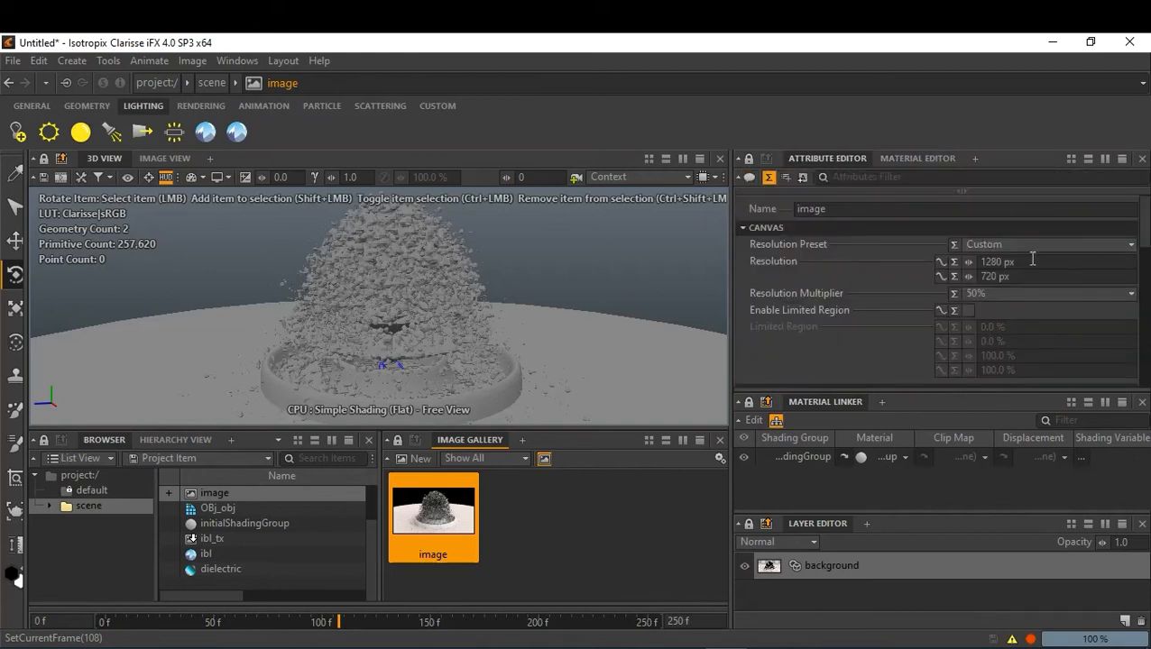
click(1131, 245)
mouse_move(1046, 301)
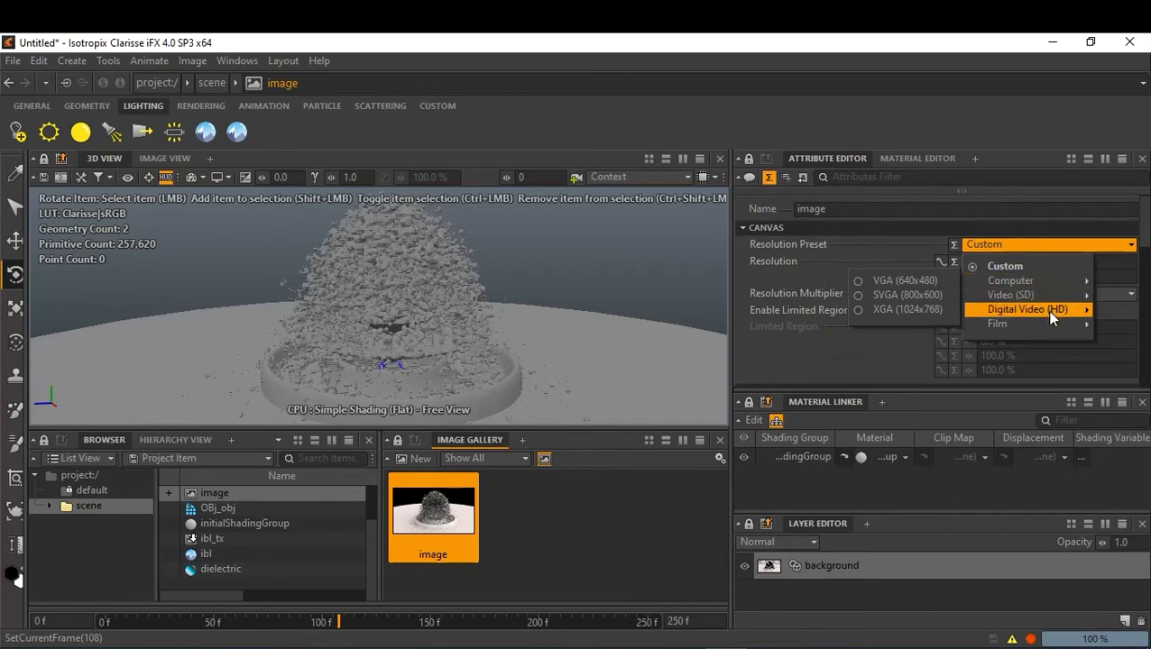
mouse_move(1051, 326)
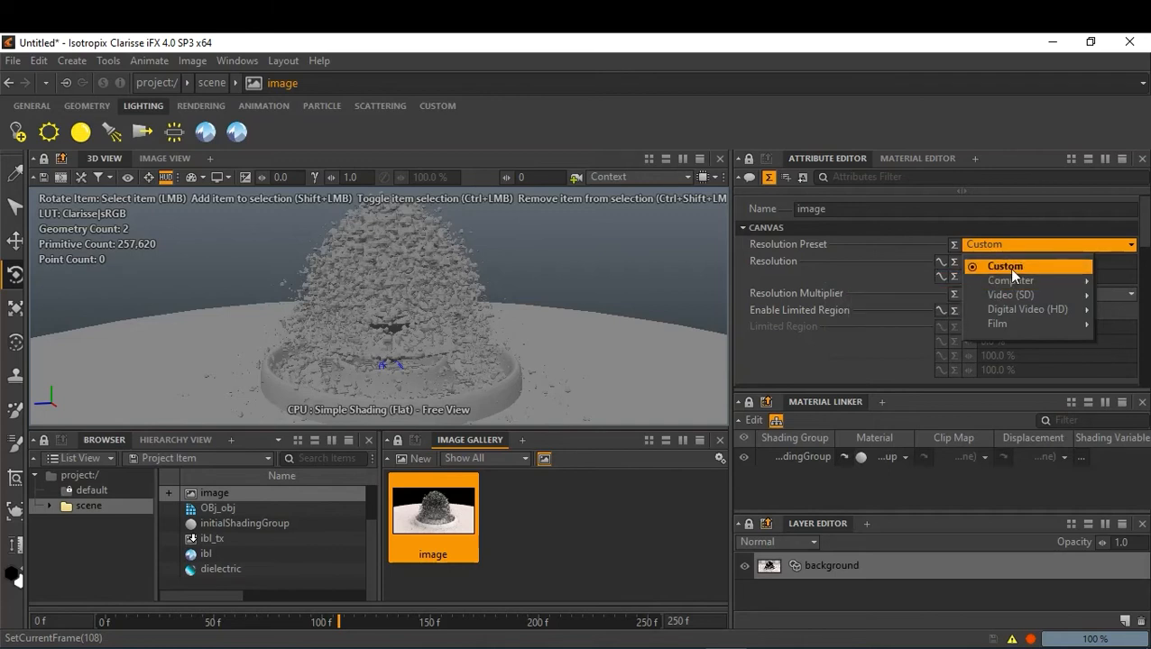
mouse_move(998, 281)
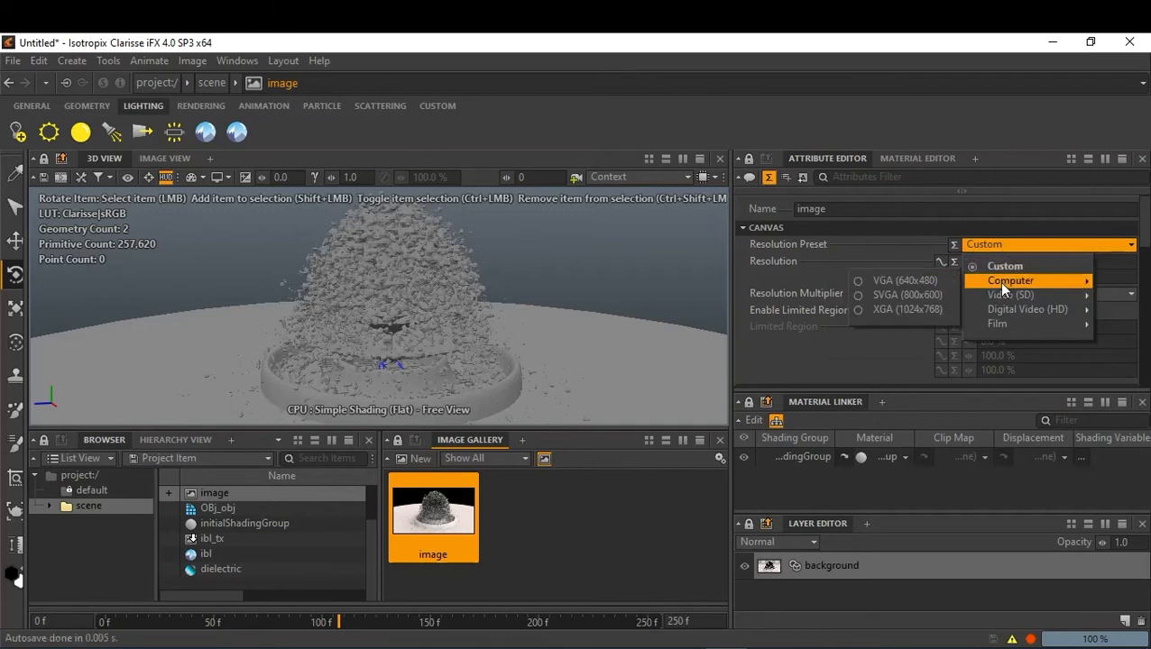
click(927, 279)
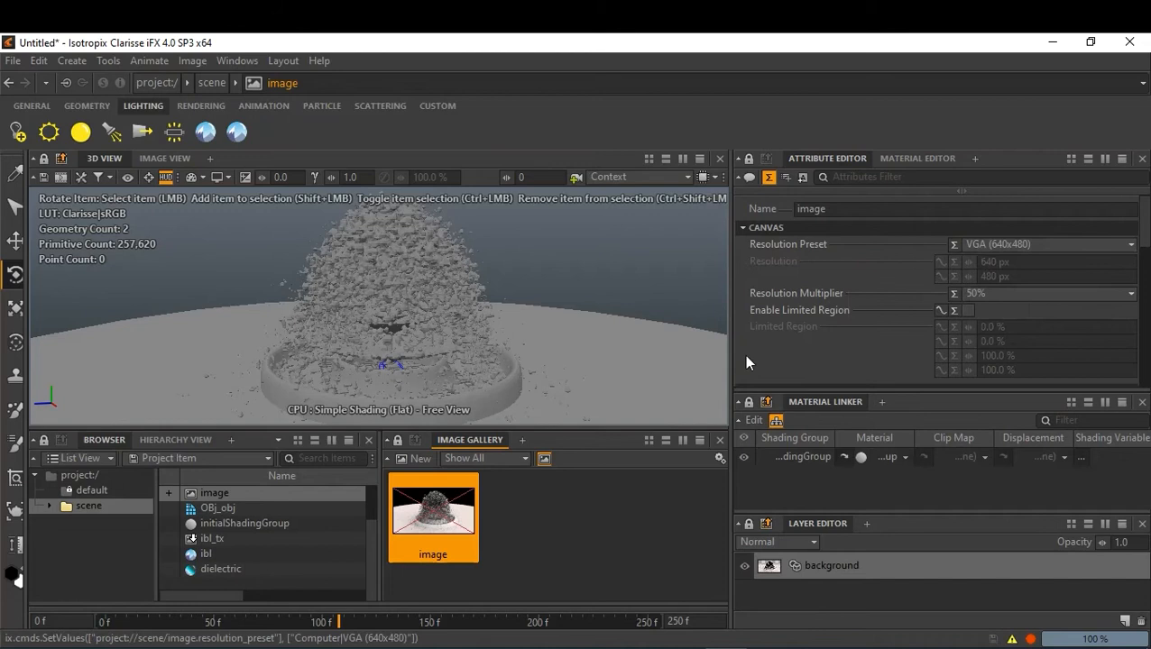
double_click(432, 521)
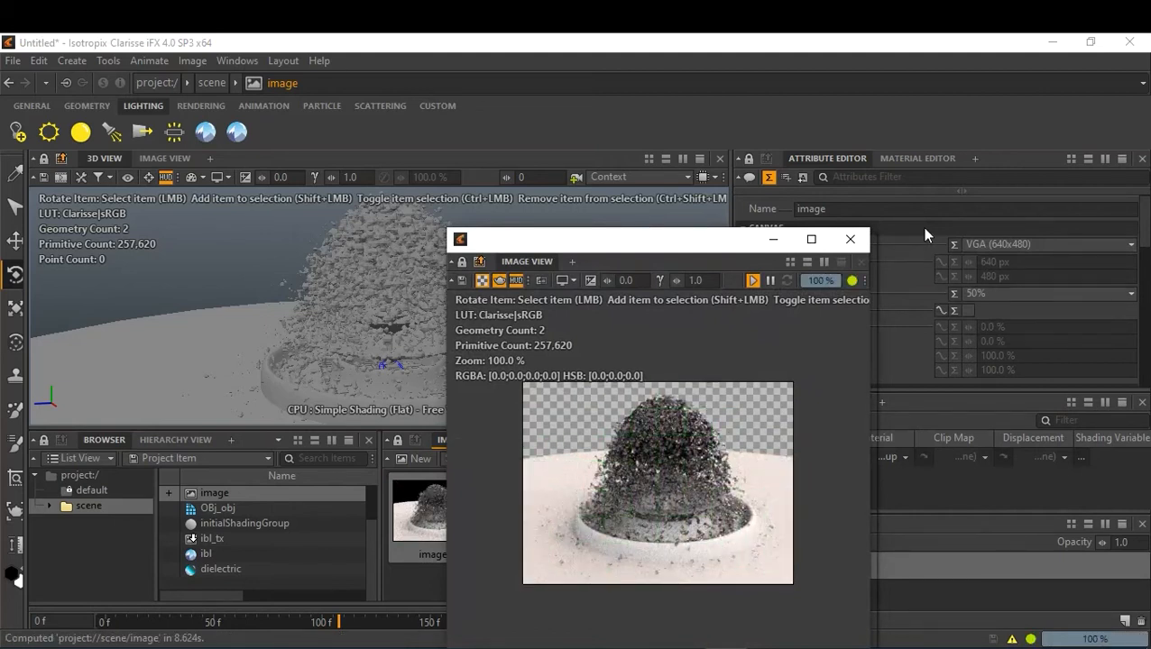
Step: Try a 25% resolution multiplier on the image and set it back to 50%
click(1132, 295)
click(1021, 311)
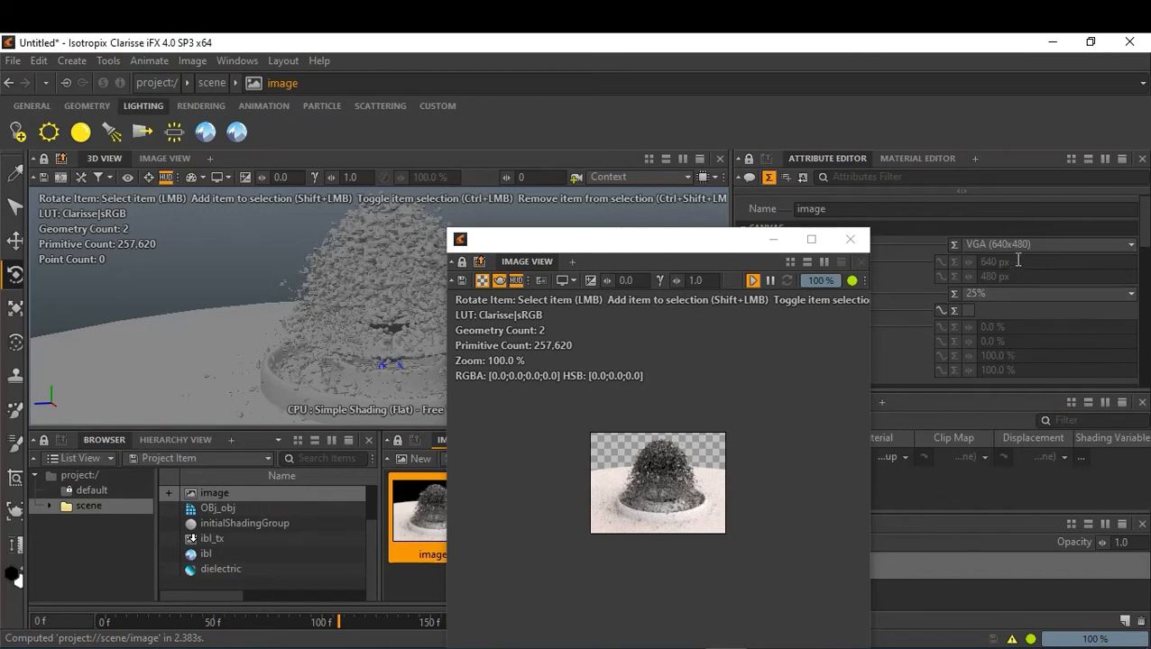
click(1132, 294)
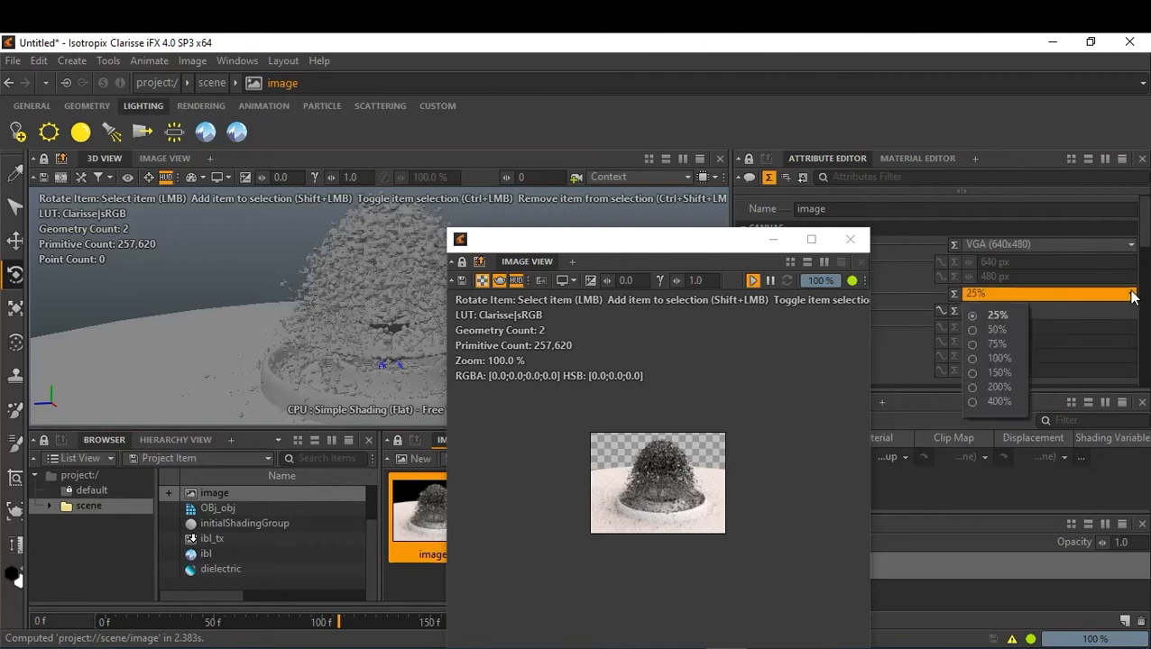
click(998, 330)
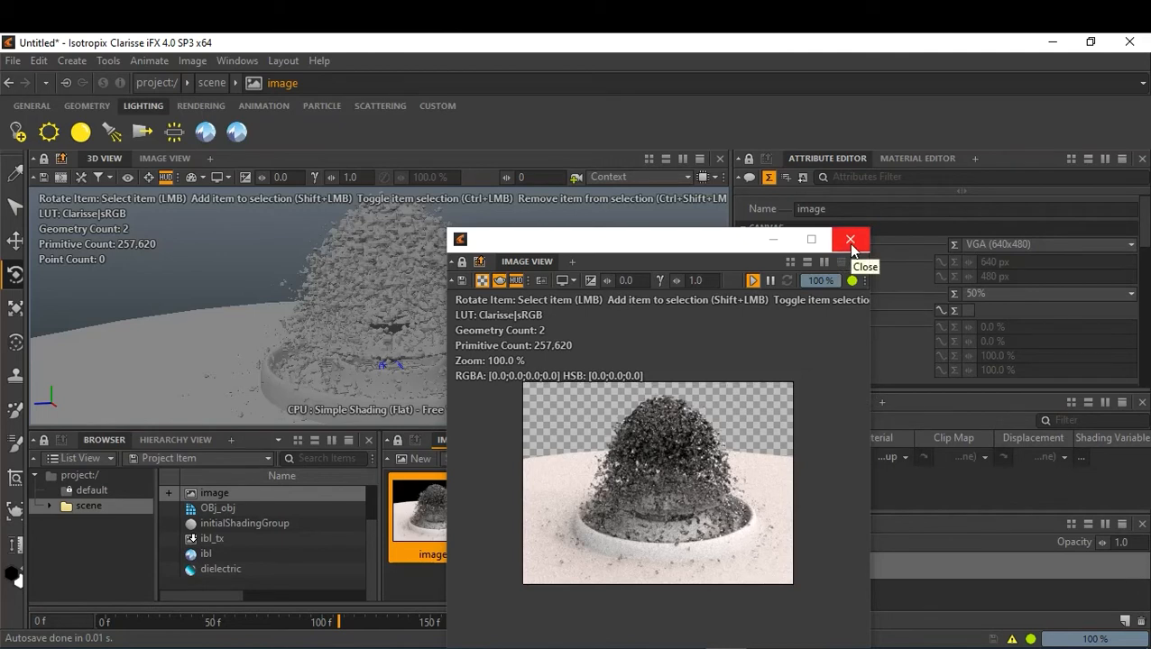
Step: Set the exposure of the ibl light to 1 with the render kept in view
click(204, 555)
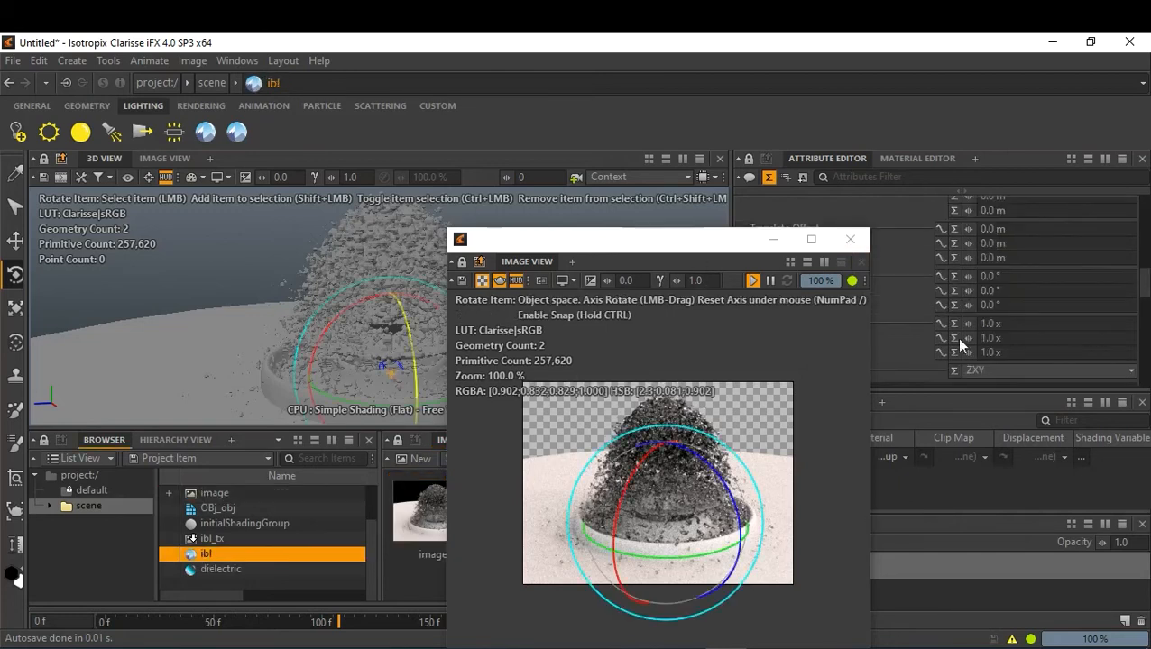
drag(696, 256, 632, 244)
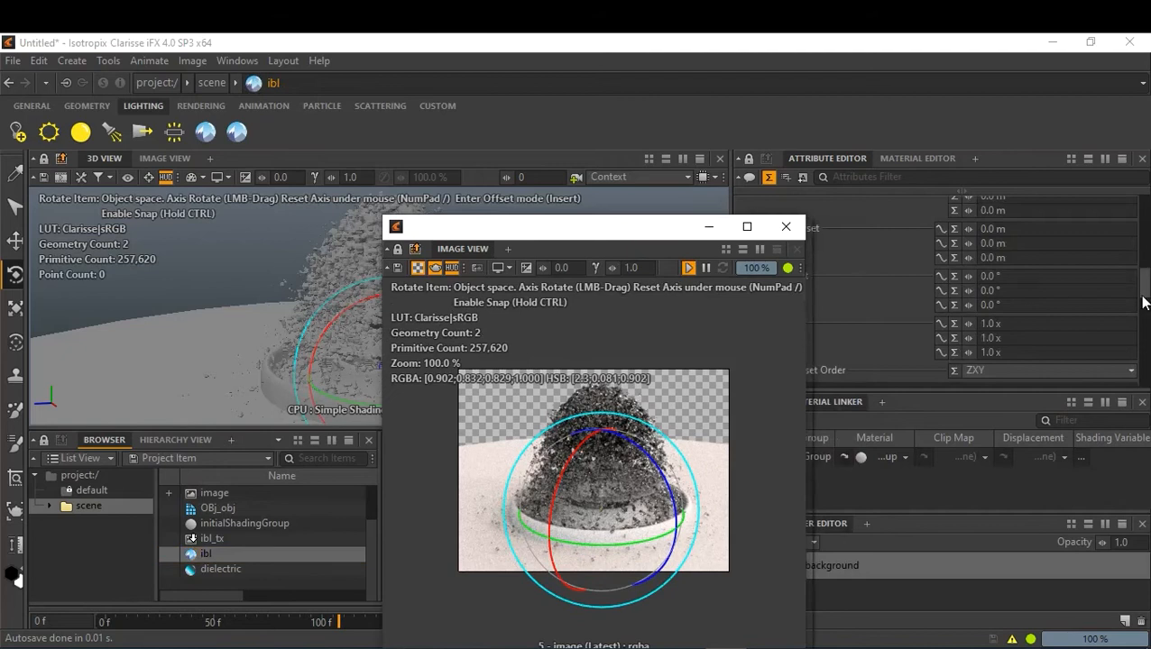
drag(1147, 298, 1146, 337)
drag(642, 231, 555, 221)
drag(1014, 320, 938, 313)
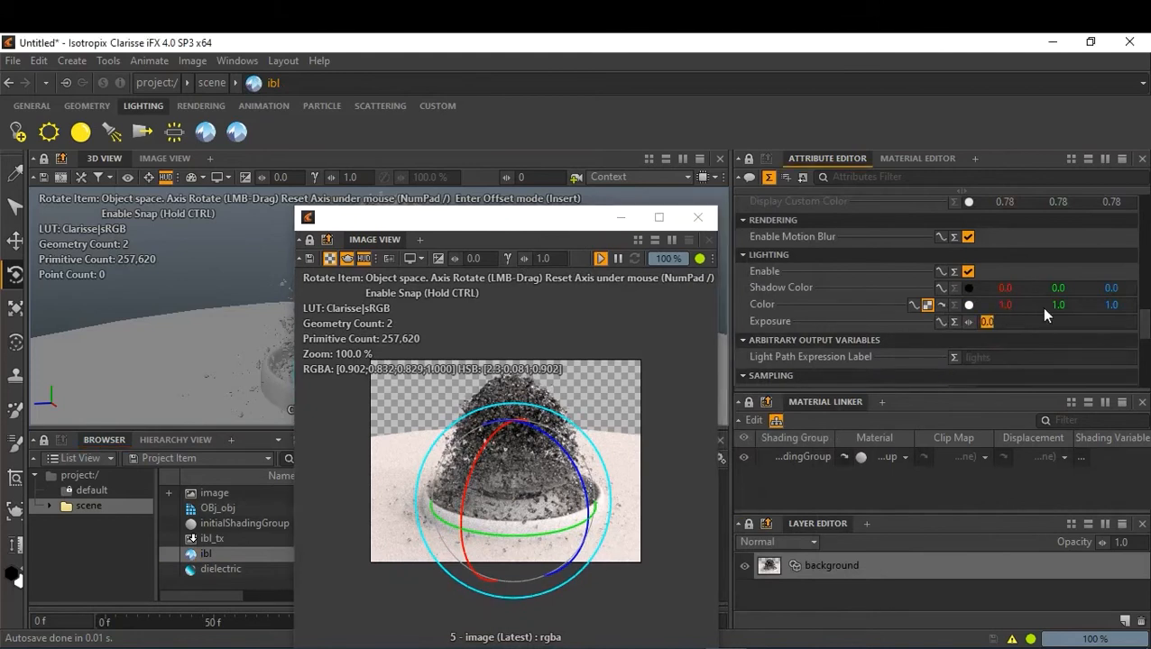
text(1)
key(Tab)
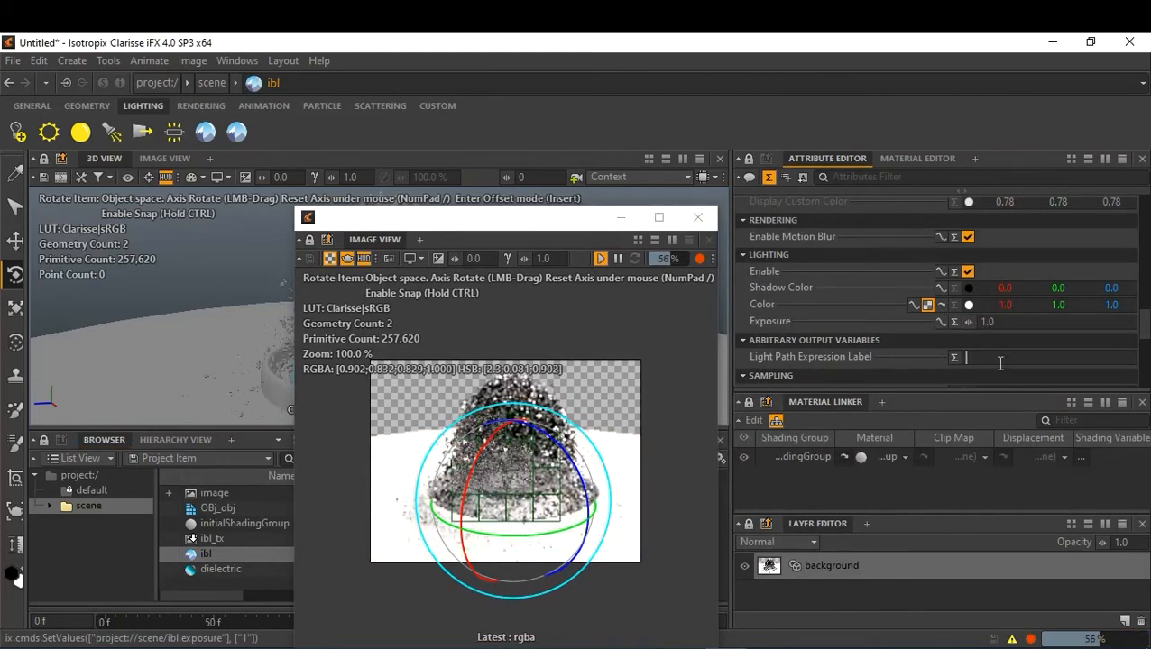
Step: Return the ibl light's exposure to 0 and close the separate image view
drag(1009, 322, 938, 320)
text(0)
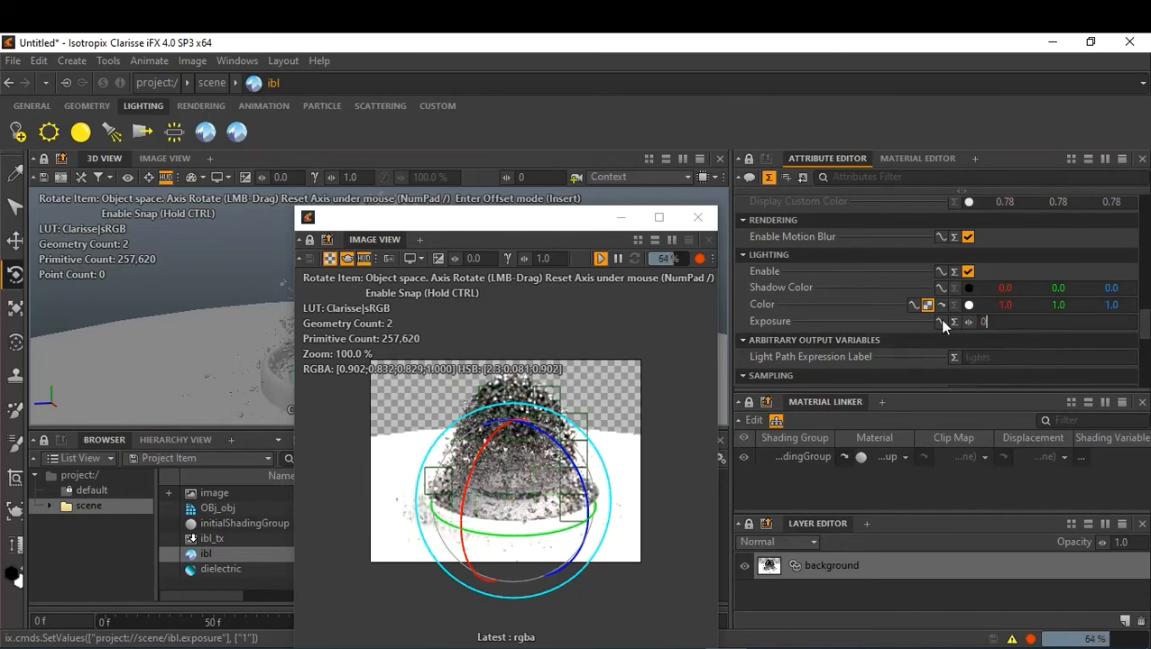
key(Tab)
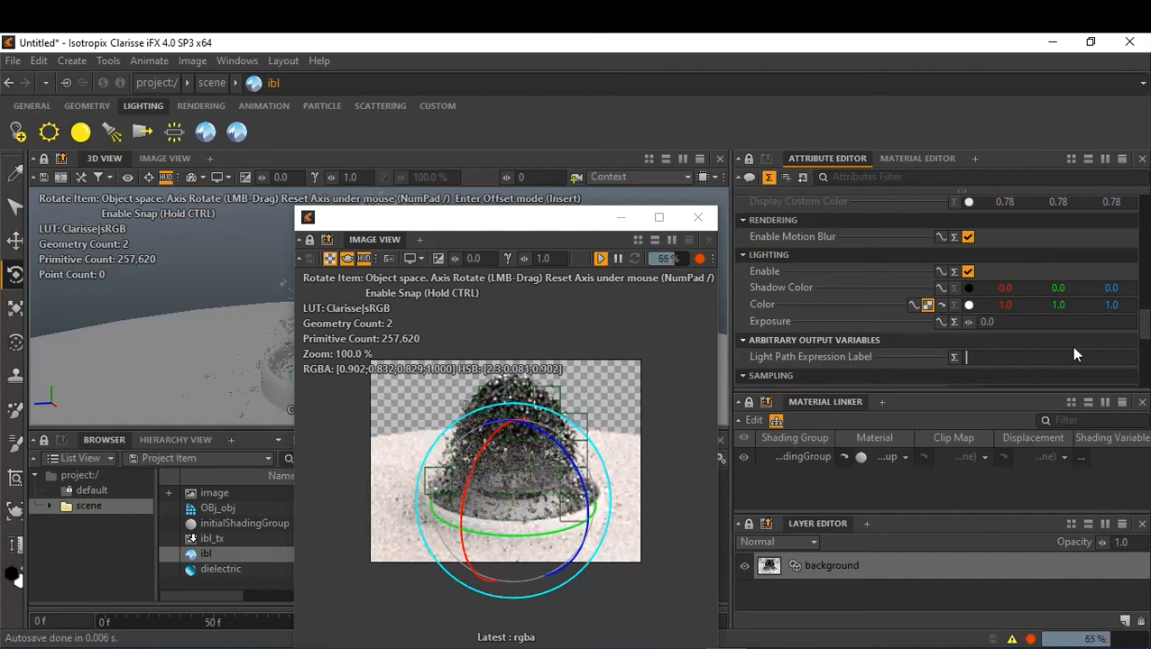
click(694, 223)
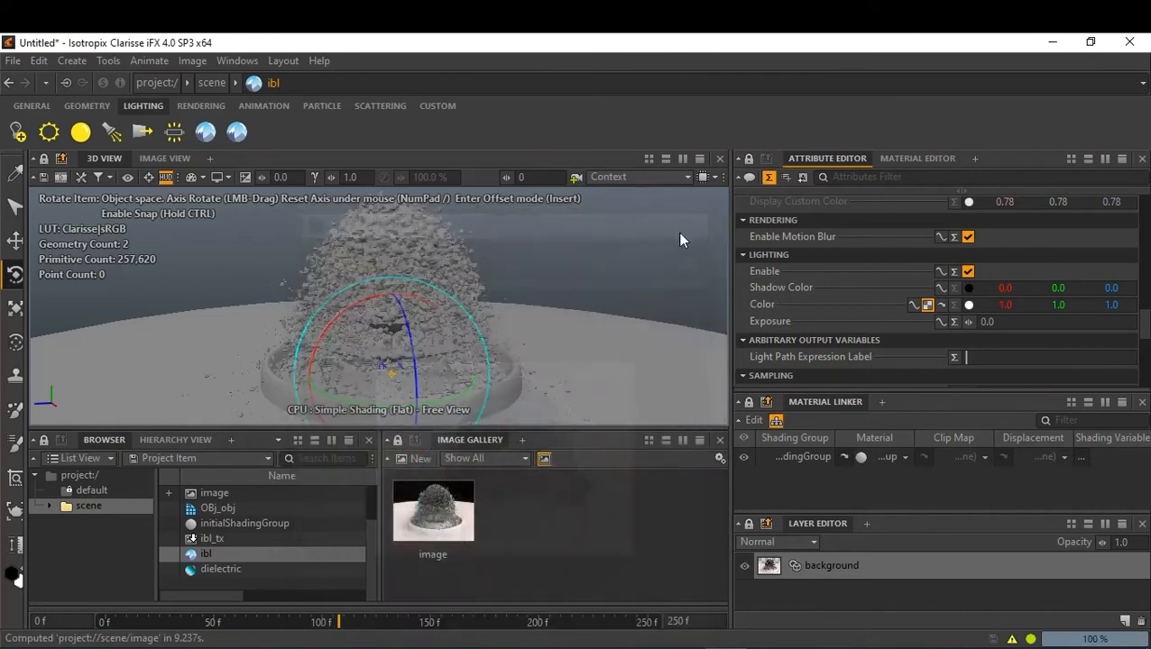
Step: Set the second UV Rotate value of the ibl_tx texture to 90° and check the lighting in the separate image view
click(211, 539)
drag(1148, 216, 1148, 290)
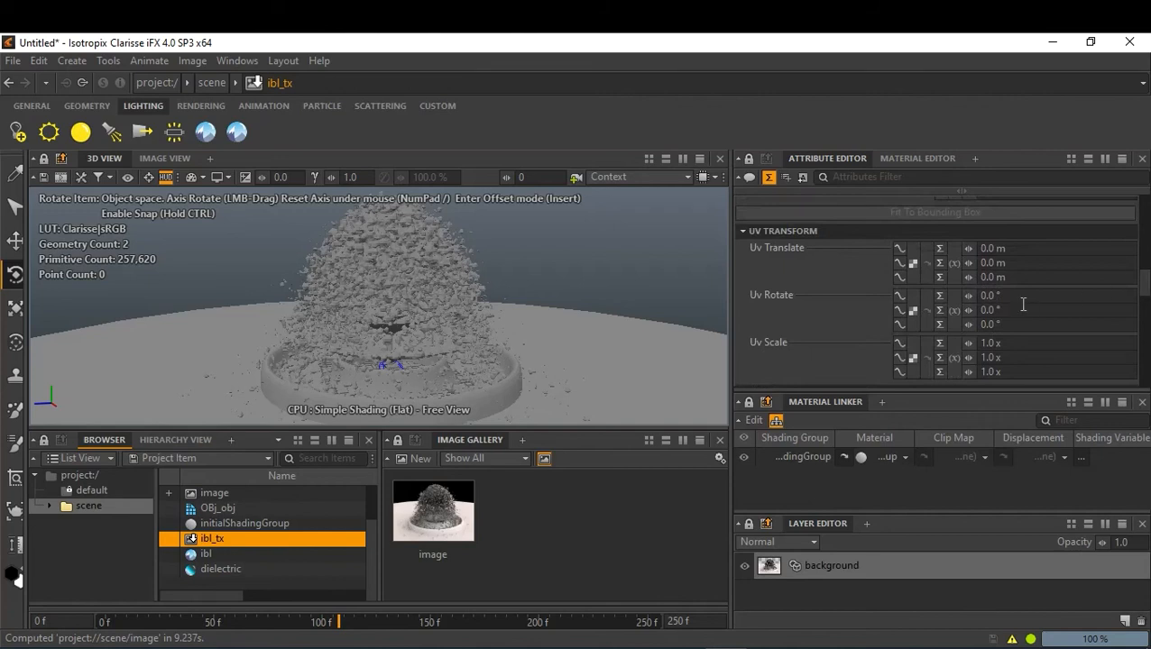
click(990, 309)
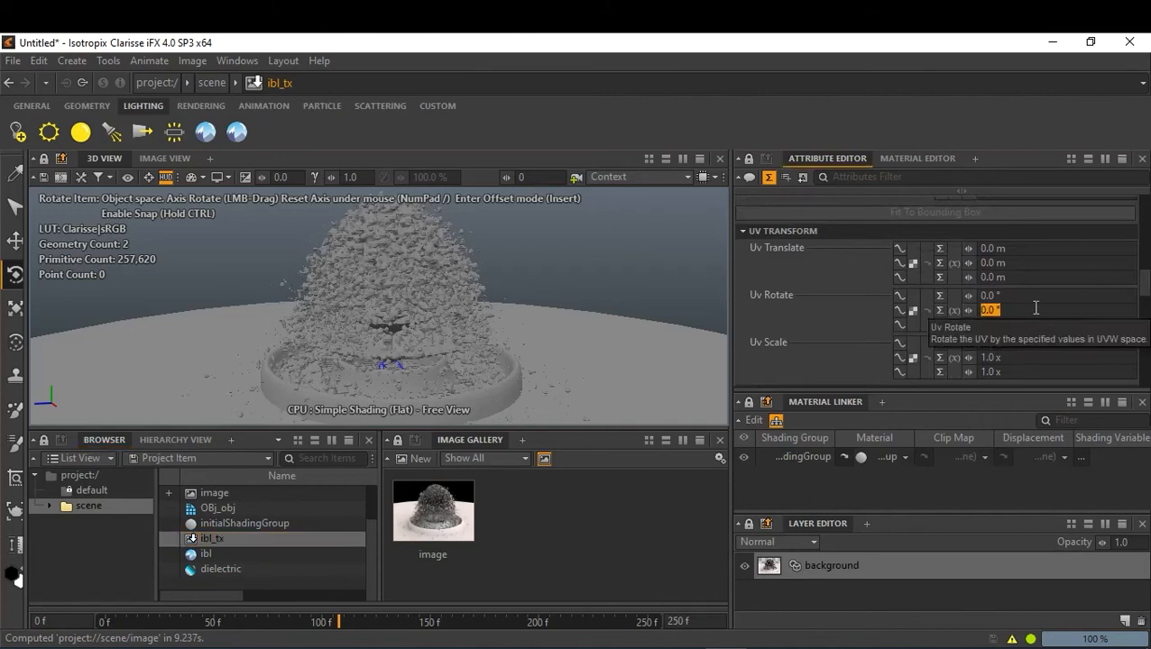
text(901)
key(BackSpace)
key(Return)
double_click(408, 504)
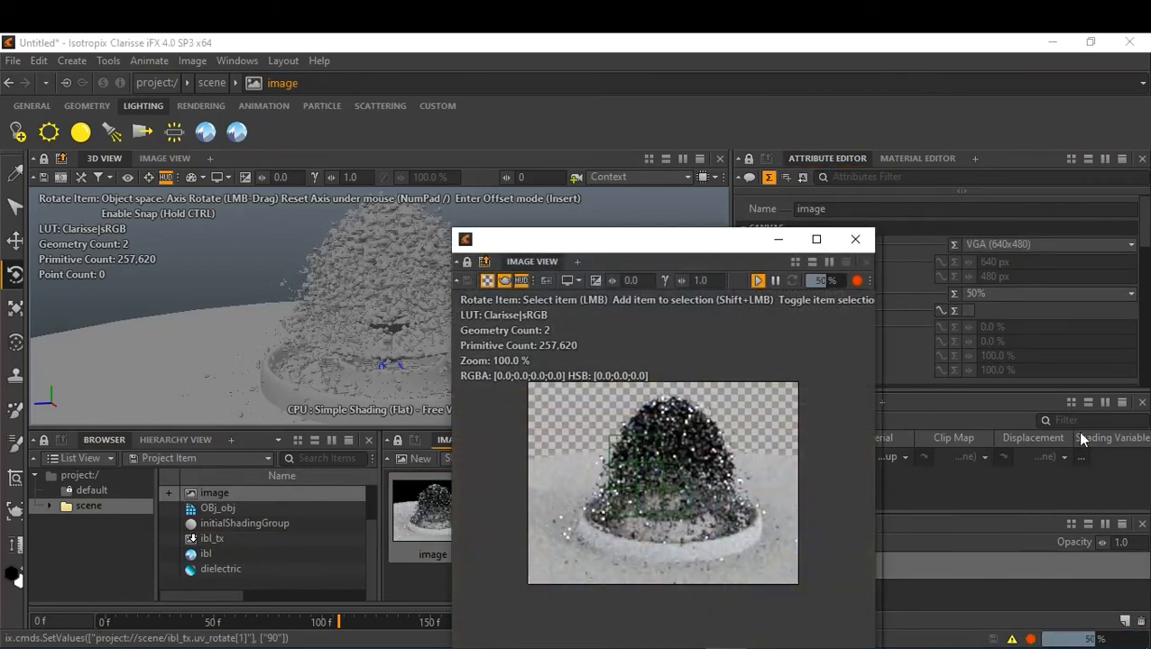
drag(709, 247, 467, 228)
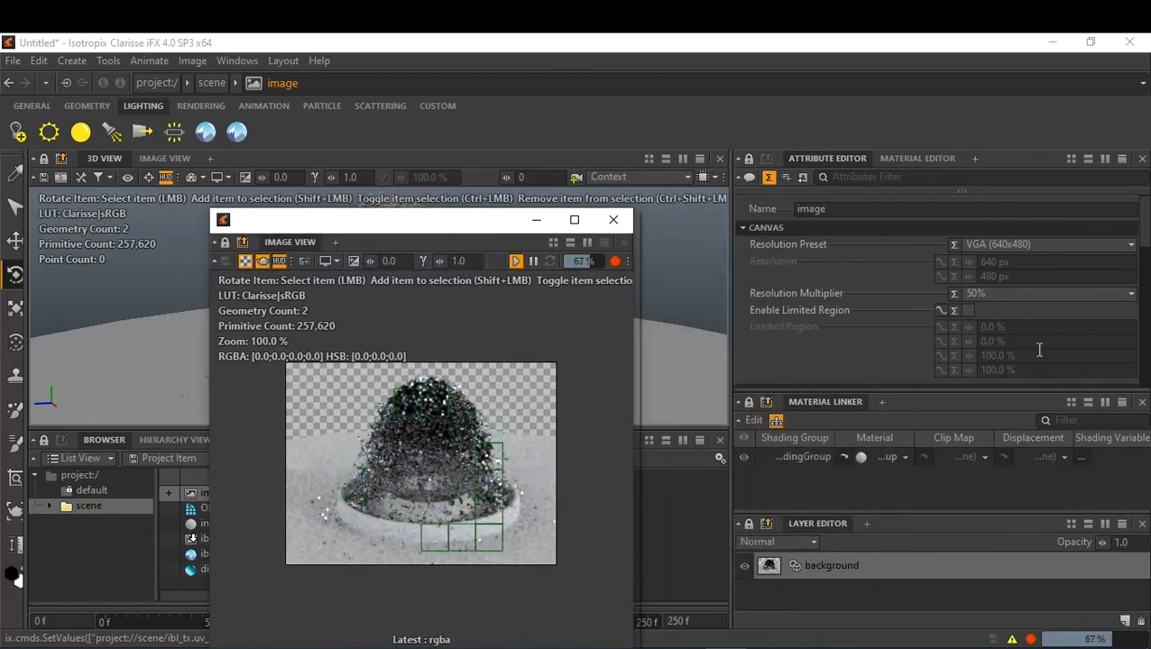
Step: Reset the second UV Rotate value of the ibl_tx texture to 0°
click(194, 538)
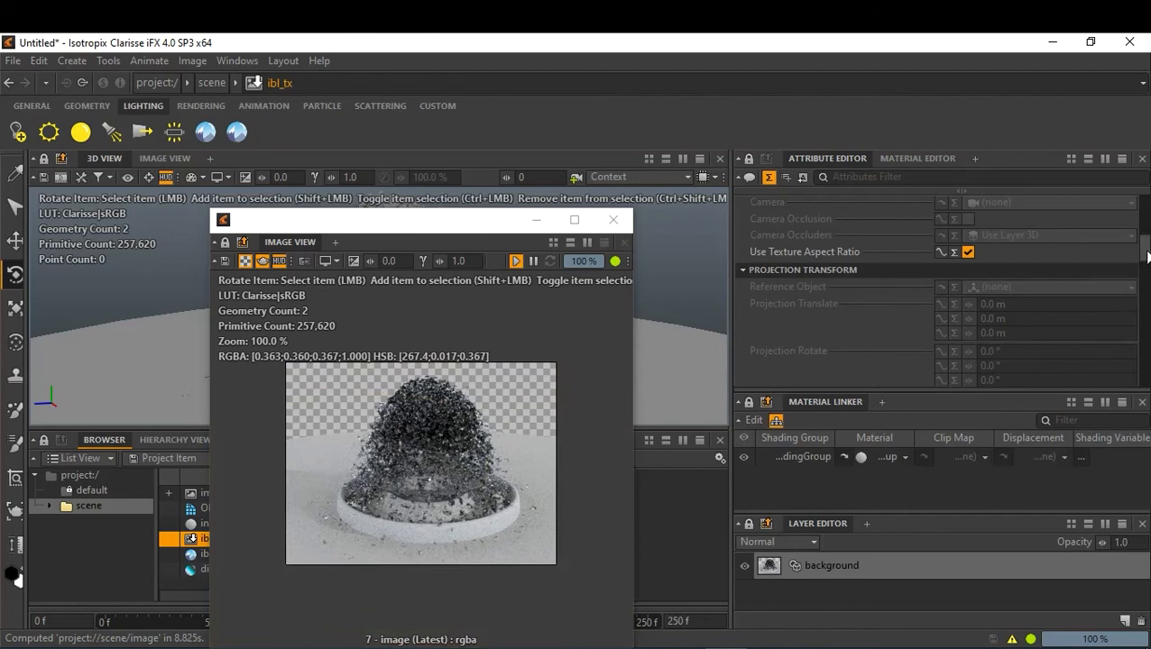
drag(1146, 257, 1146, 294)
click(1039, 258)
text(0)
key(Tab)
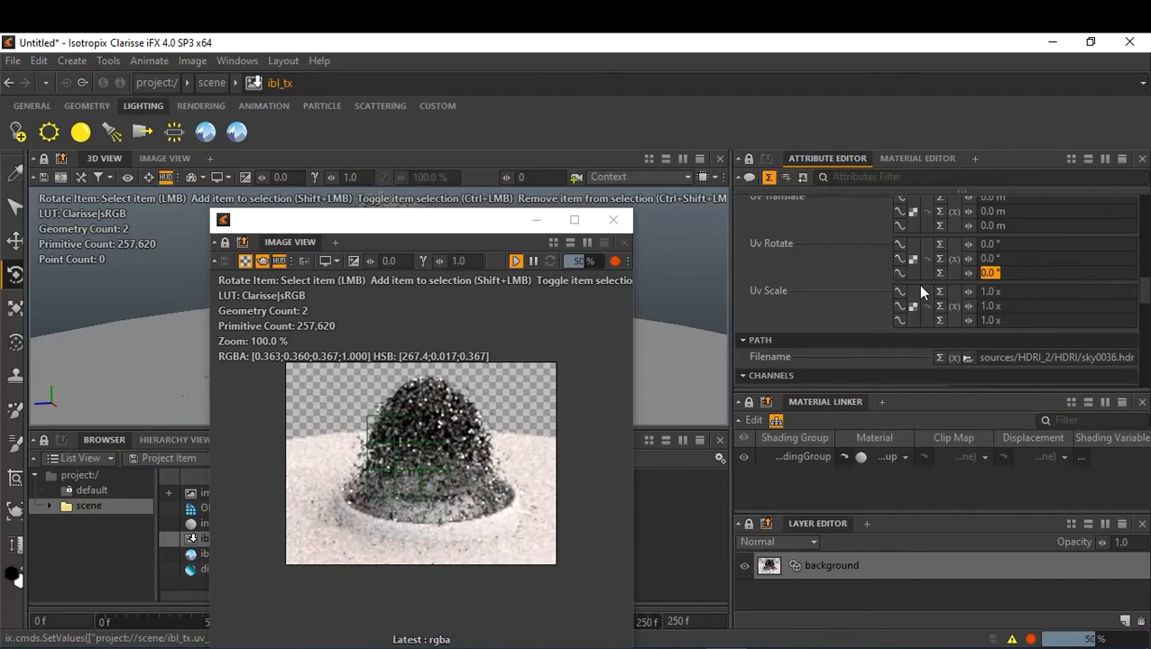
Step: Try 90° for the first UV Rotate value of the ibl_tx texture
click(1003, 242)
text(90)
key(Tab)
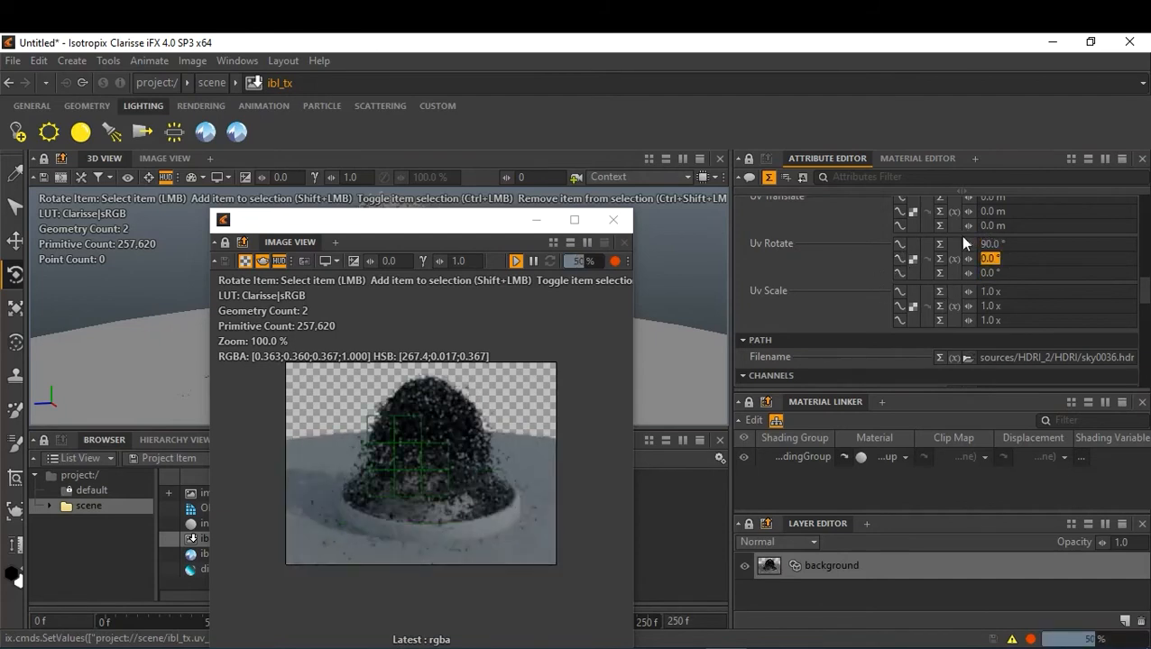
Step: Reset the first UV Rotate value of the ibl_tx texture to 0° and close the separate image view
click(1009, 242)
drag(1010, 240, 858, 243)
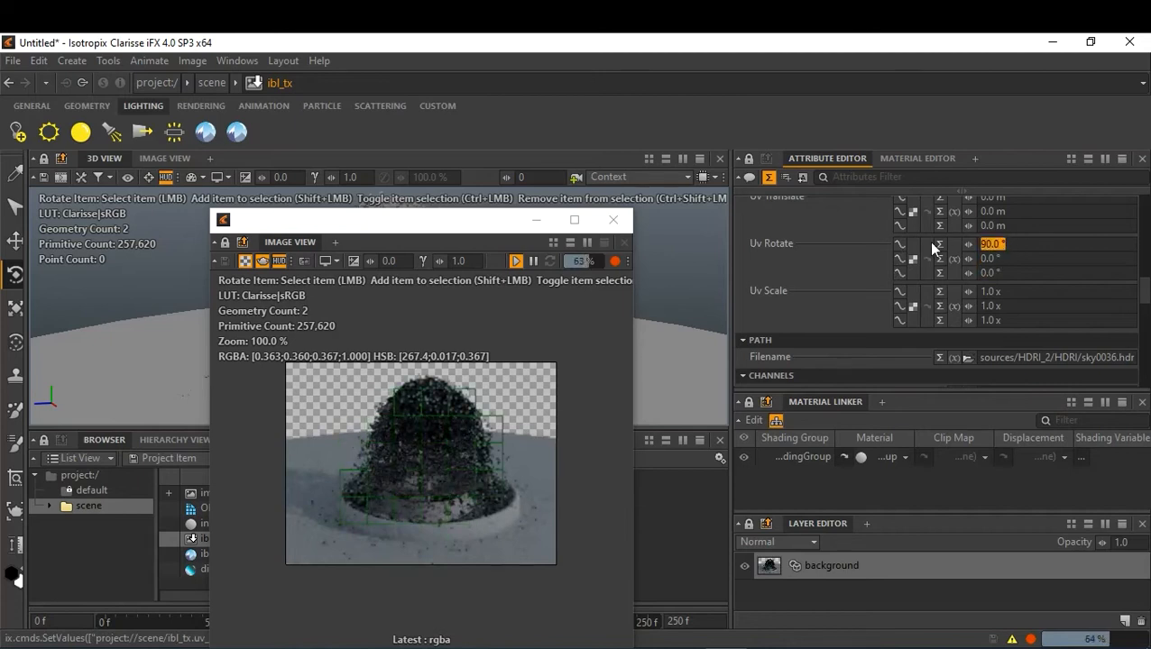
text(0)
key(Tab)
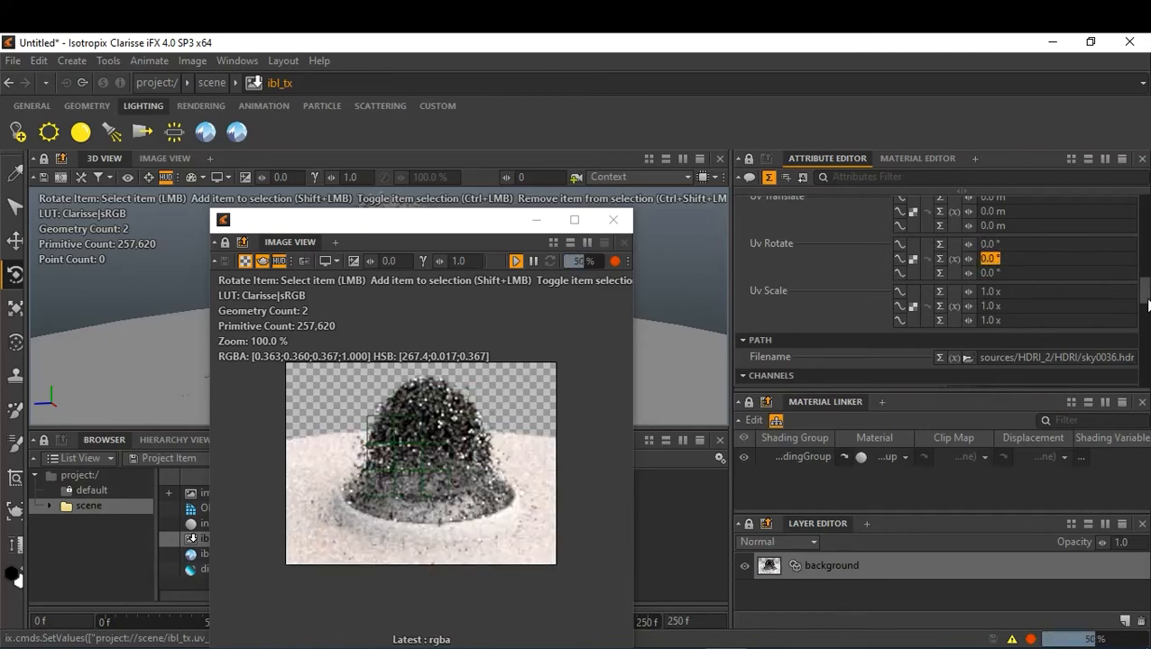
drag(1145, 291, 1148, 230)
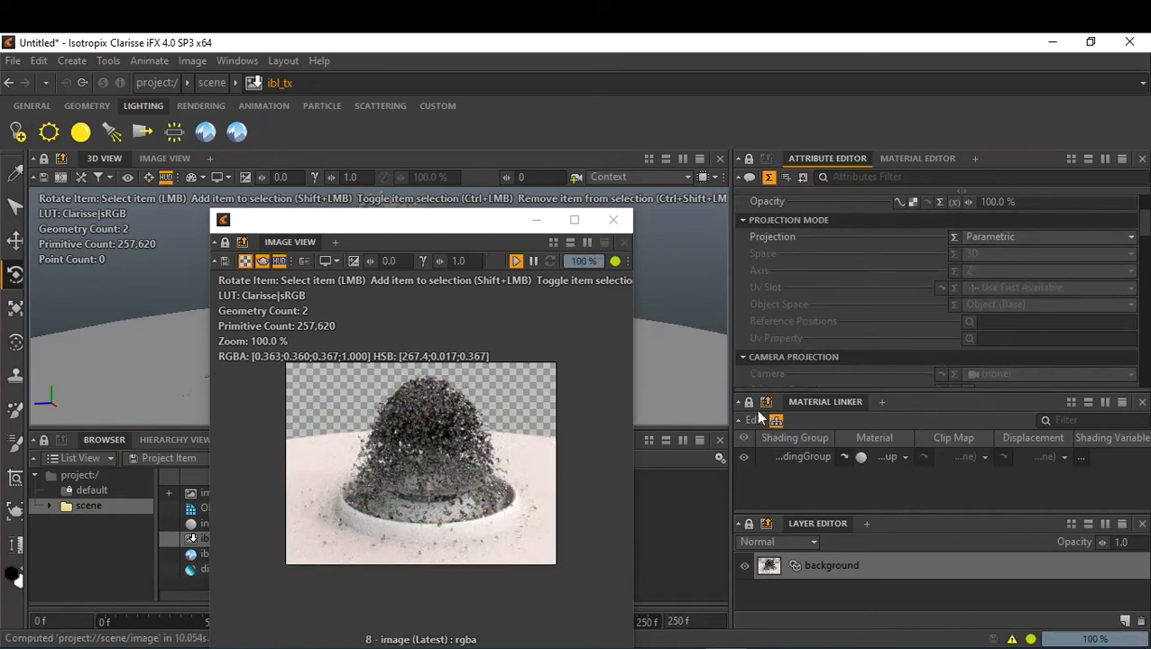
click(612, 219)
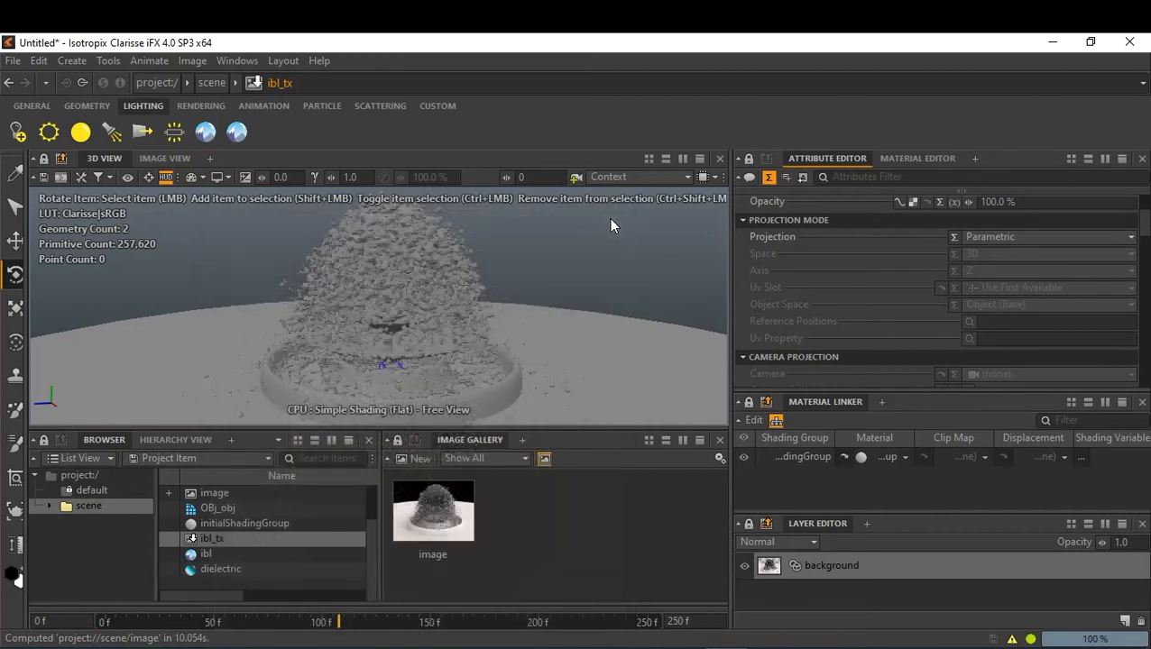
Step: Reopen the rendered image in a separate view, clear of the attributes, and select the fluid splash mesh to display its material assignment
click(221, 572)
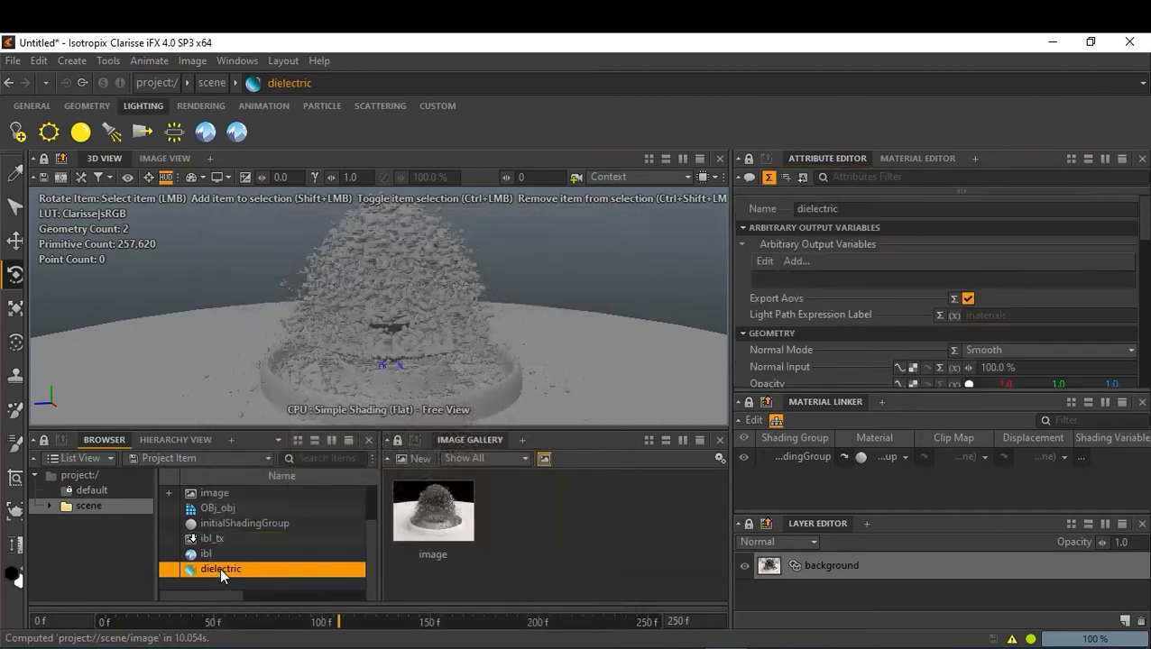
double_click(433, 511)
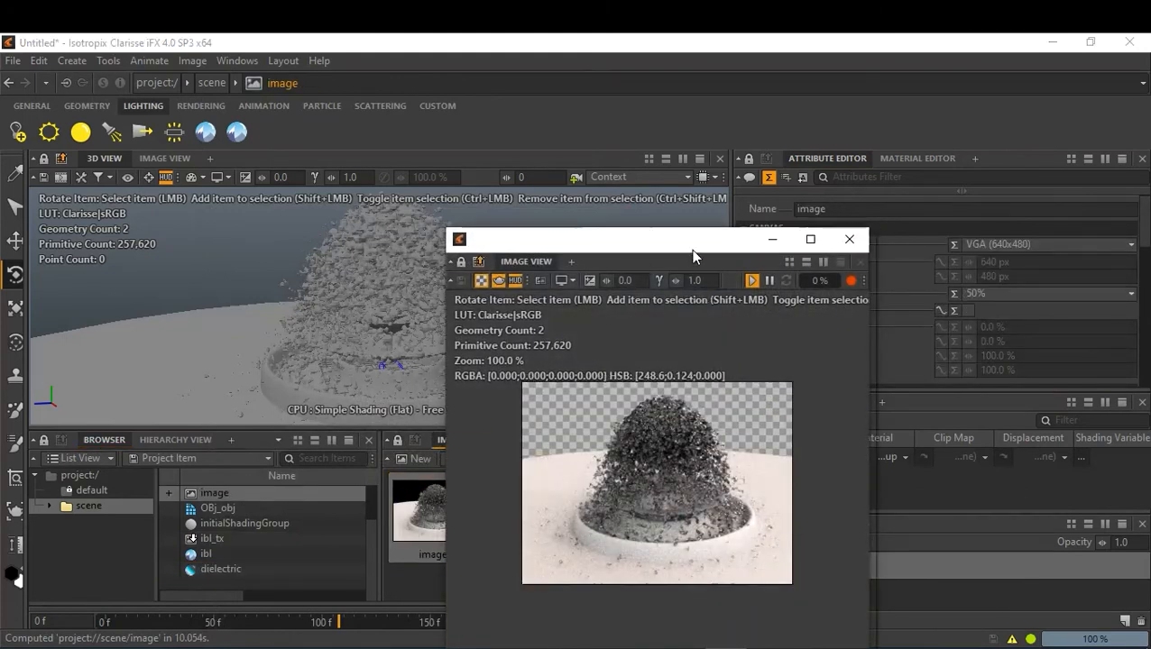
drag(691, 244, 428, 218)
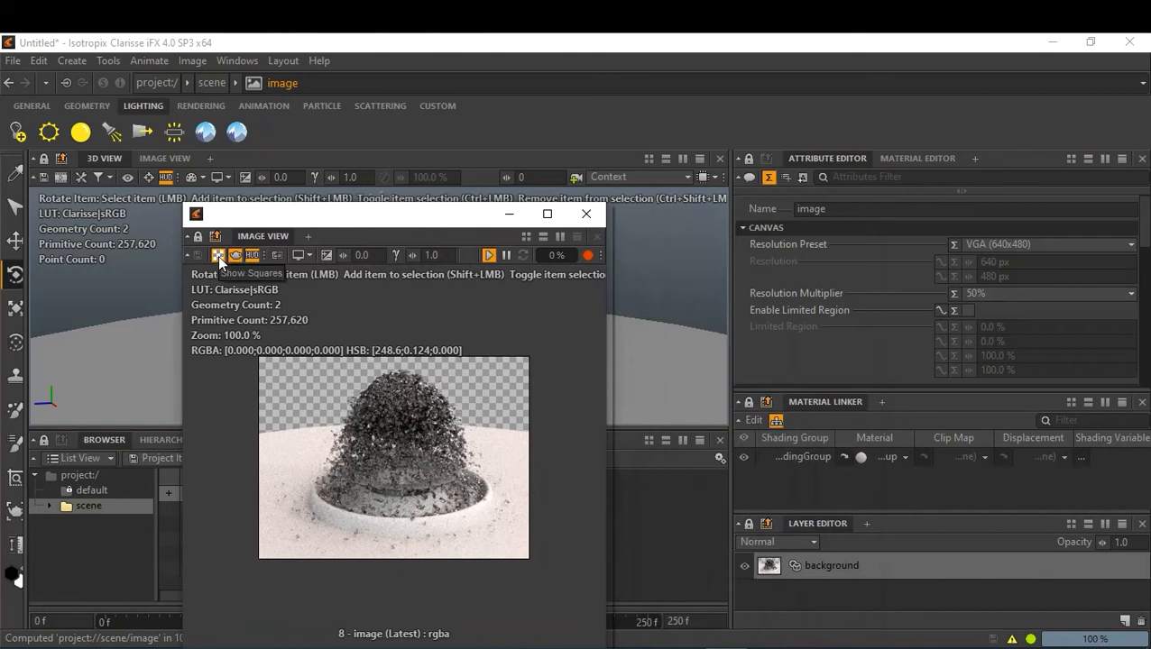
drag(373, 217, 241, 194)
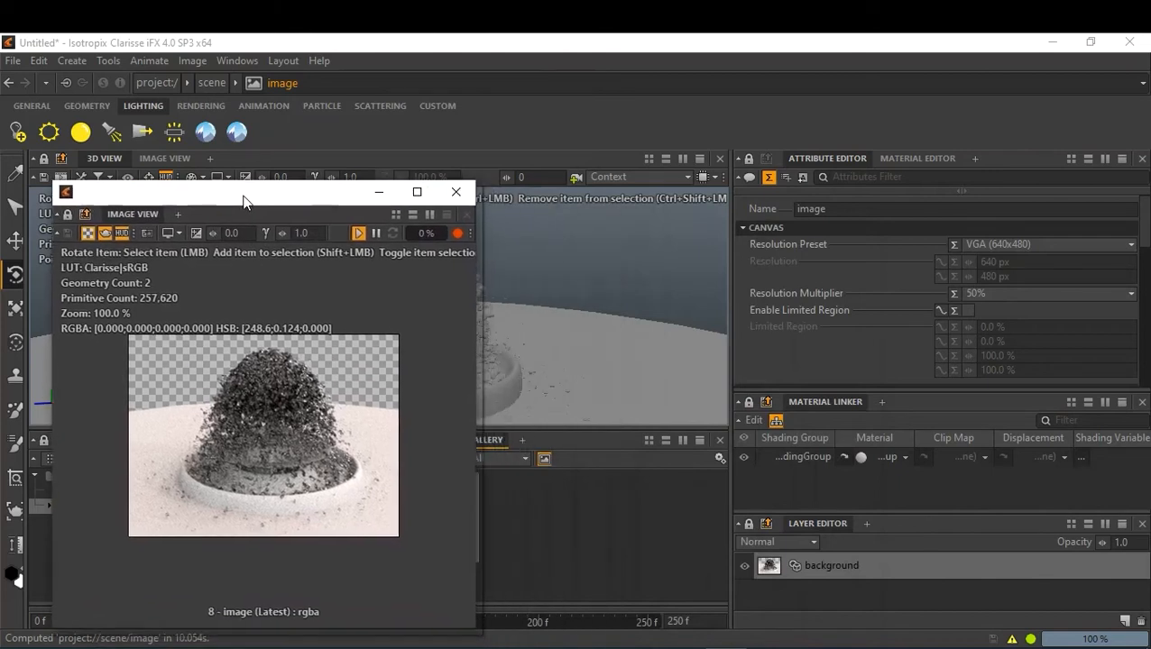
click(275, 441)
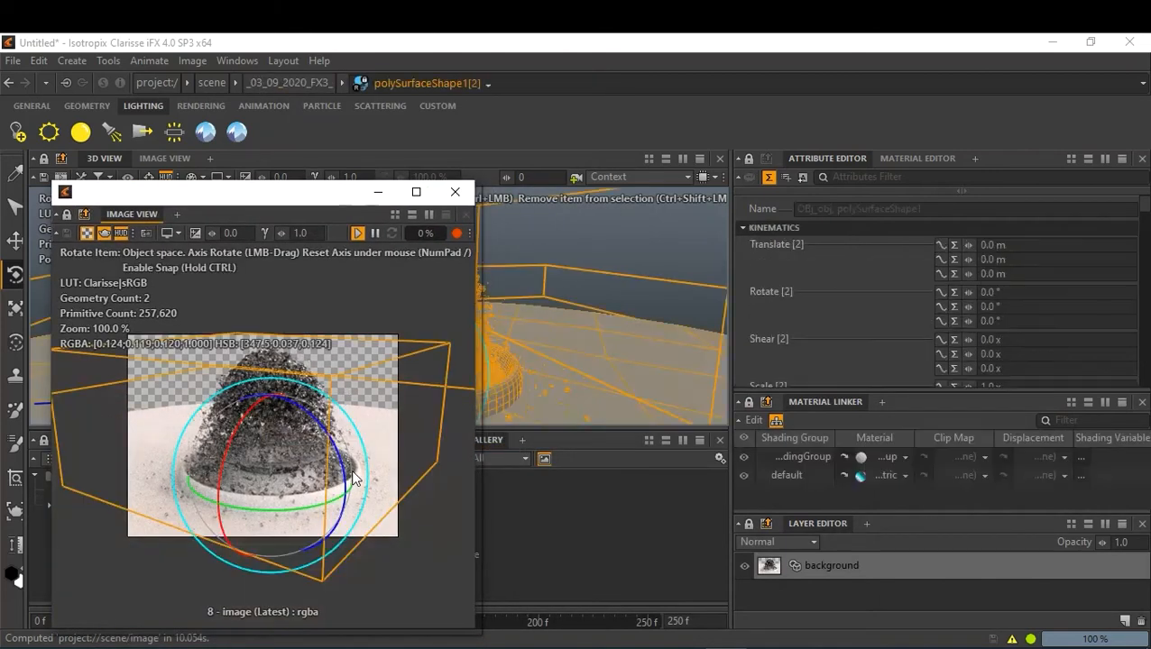
click(436, 494)
click(316, 416)
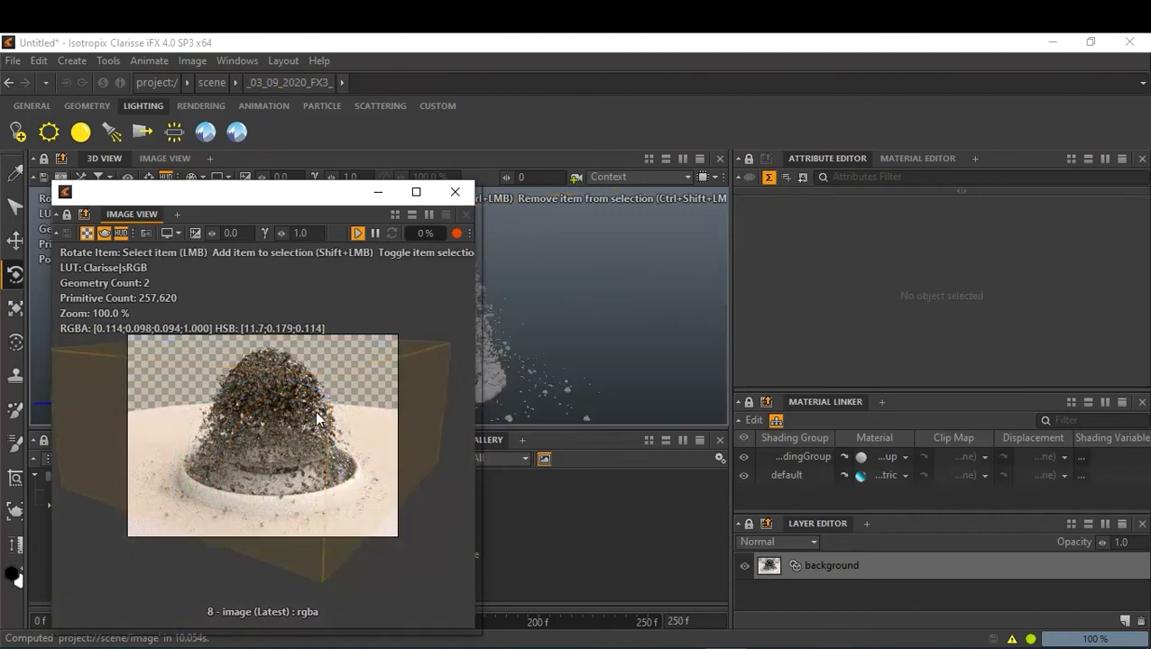
click(458, 464)
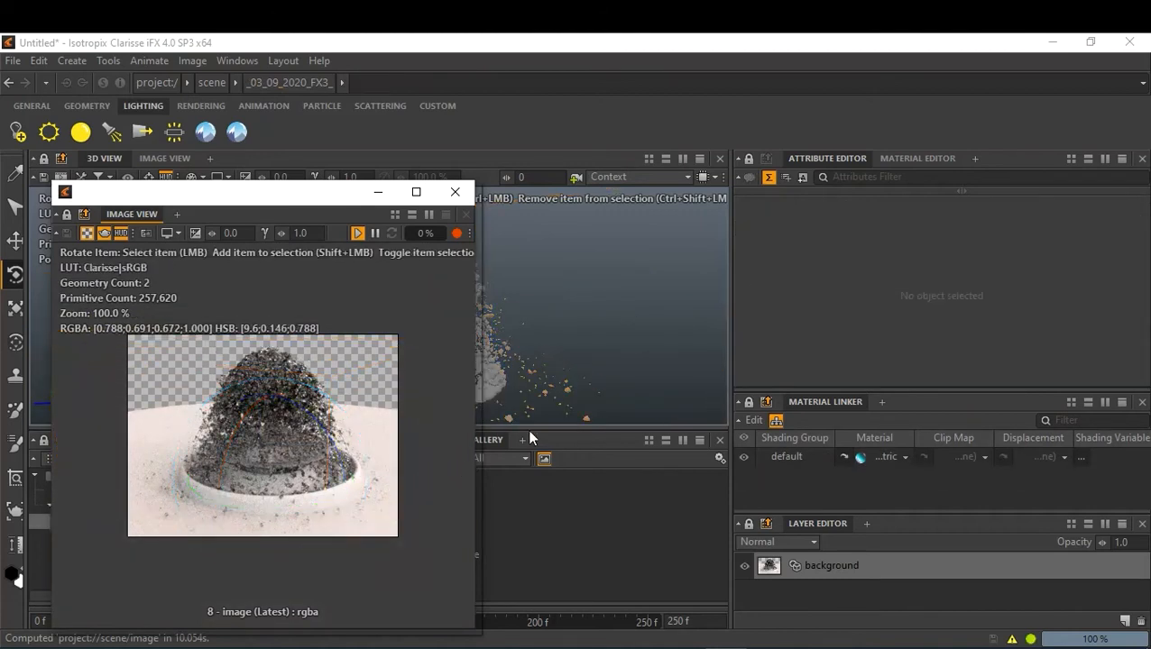
Step: Select the dielectric material in the scene and set its Index Of Refraction to 1.33
drag(226, 201, 439, 254)
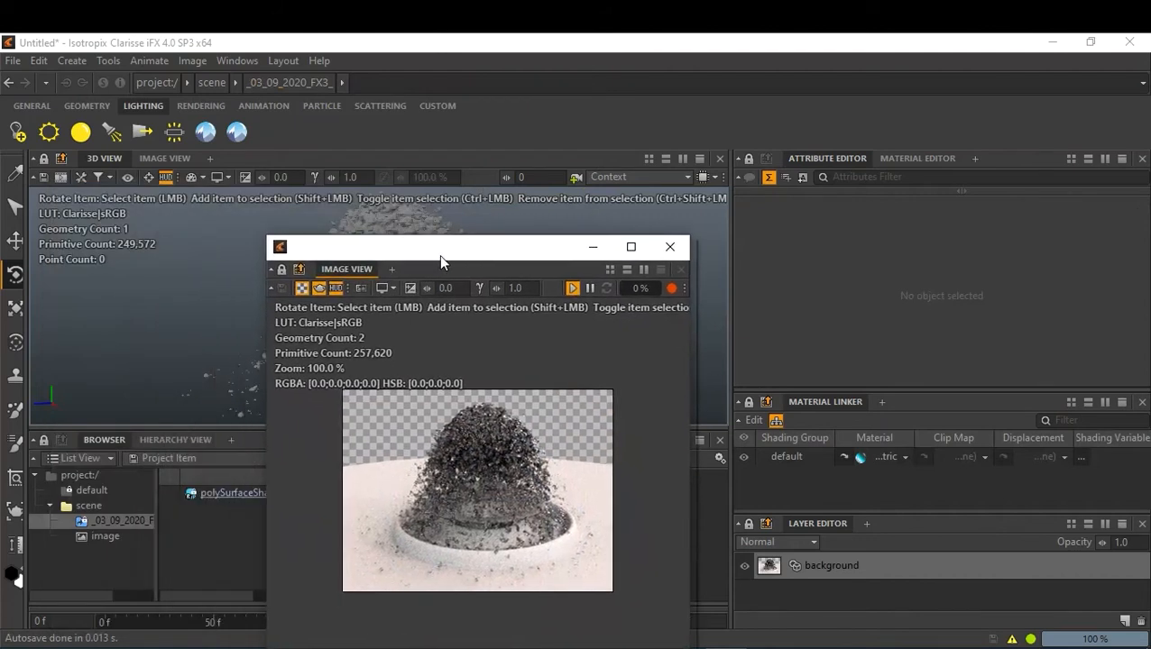
click(83, 475)
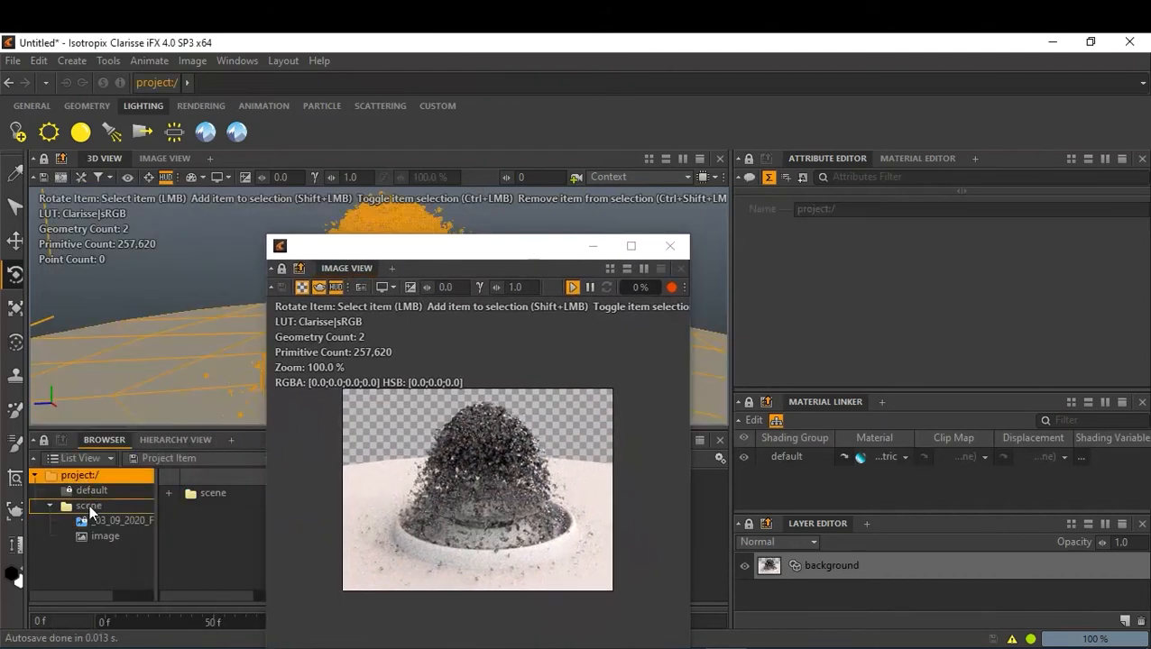
click(88, 506)
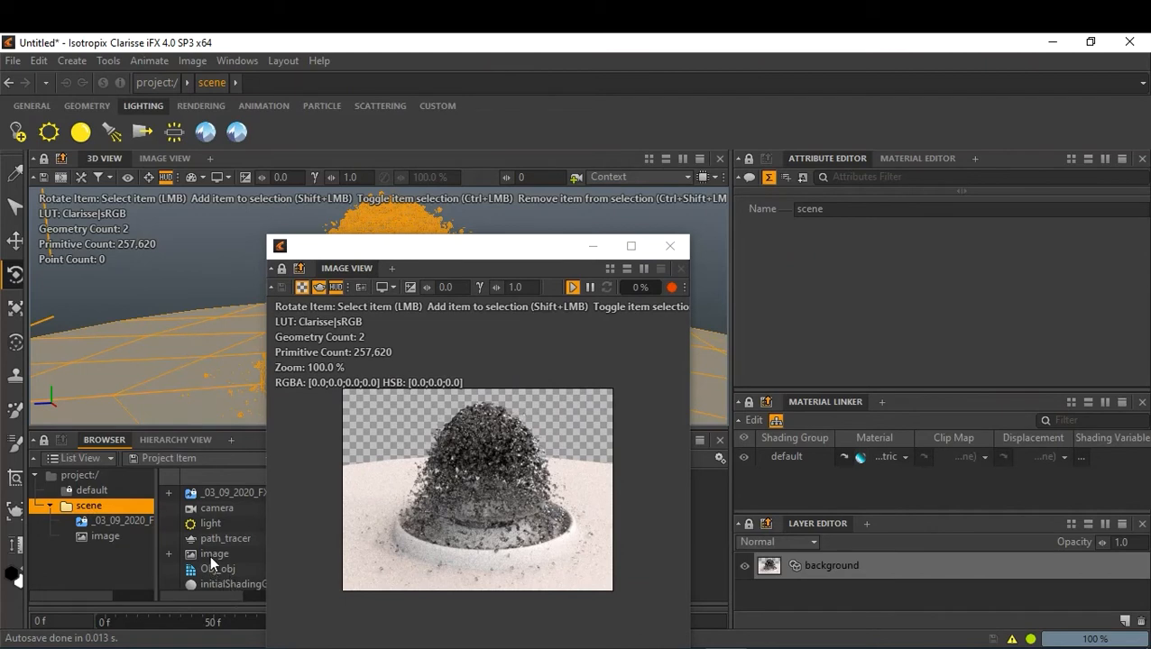
scroll(206, 530, down, 2)
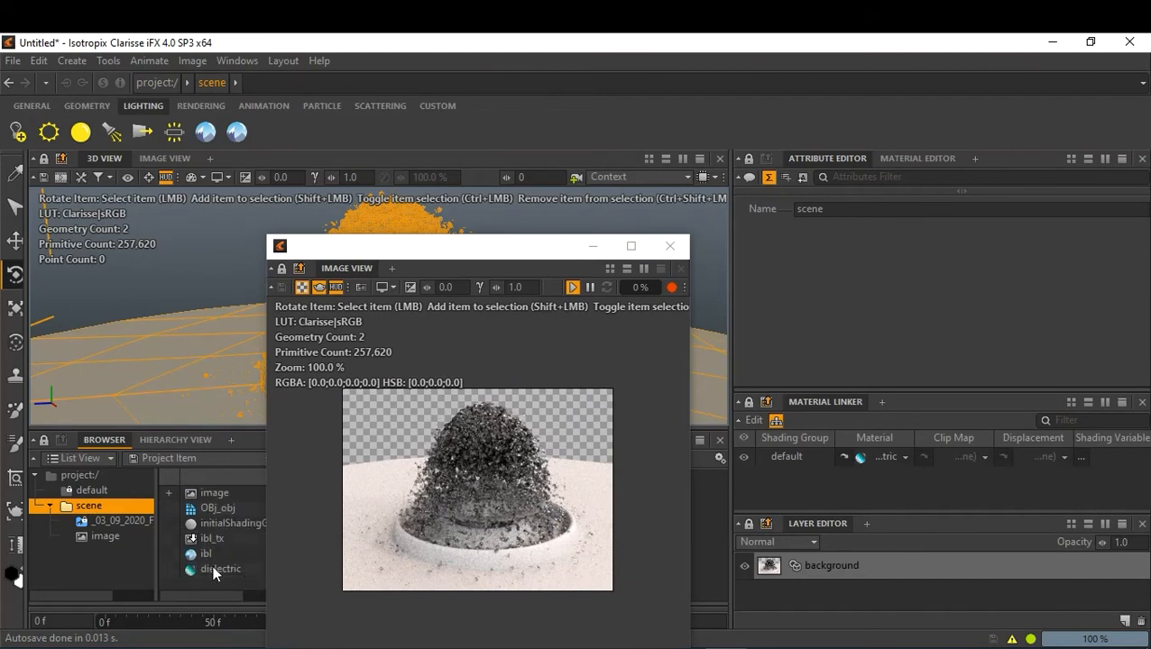
click(217, 569)
drag(496, 252, 413, 249)
scroll(1101, 303, down, 5)
scroll(938, 291, down, 6)
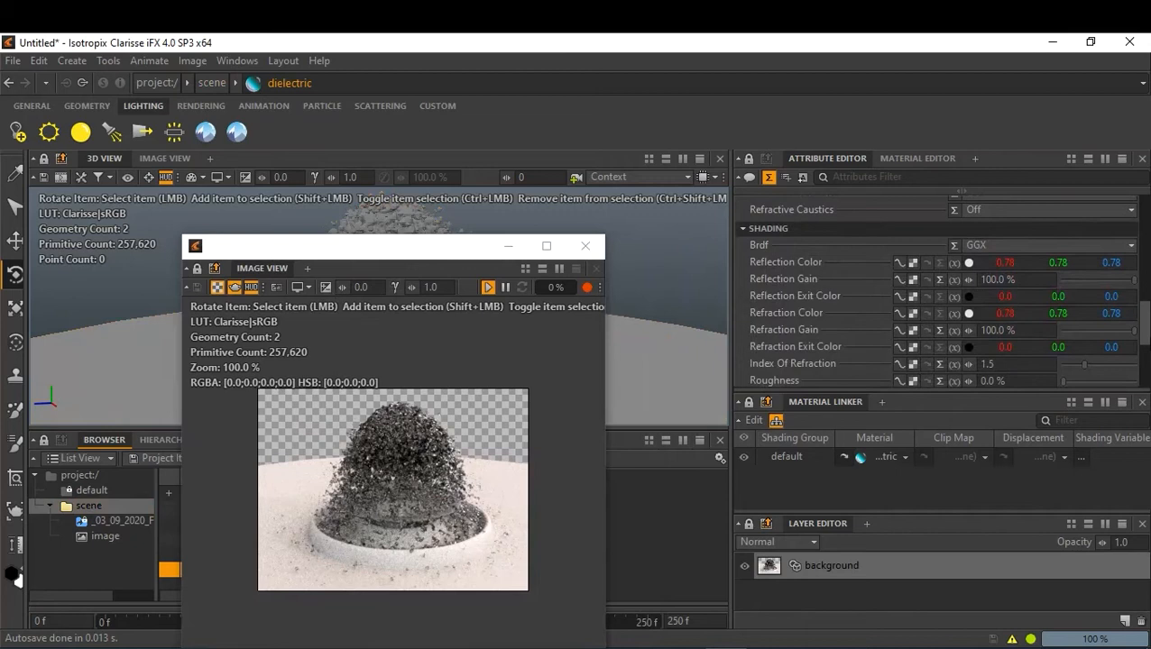
scroll(938, 290, down, 1)
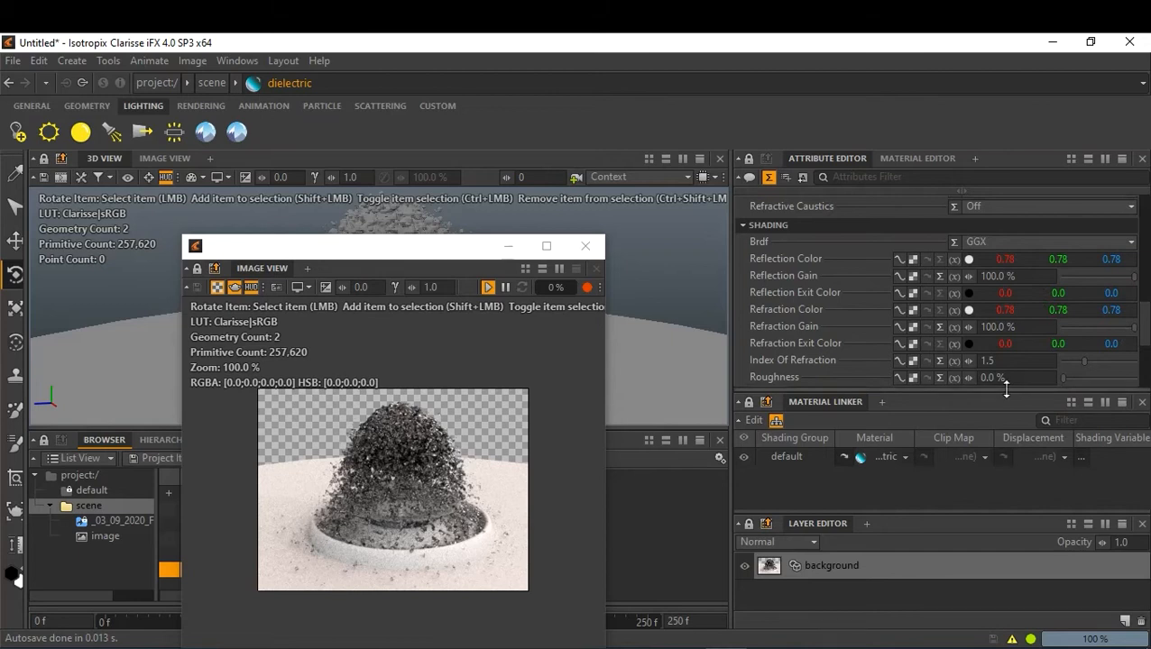
click(1001, 360)
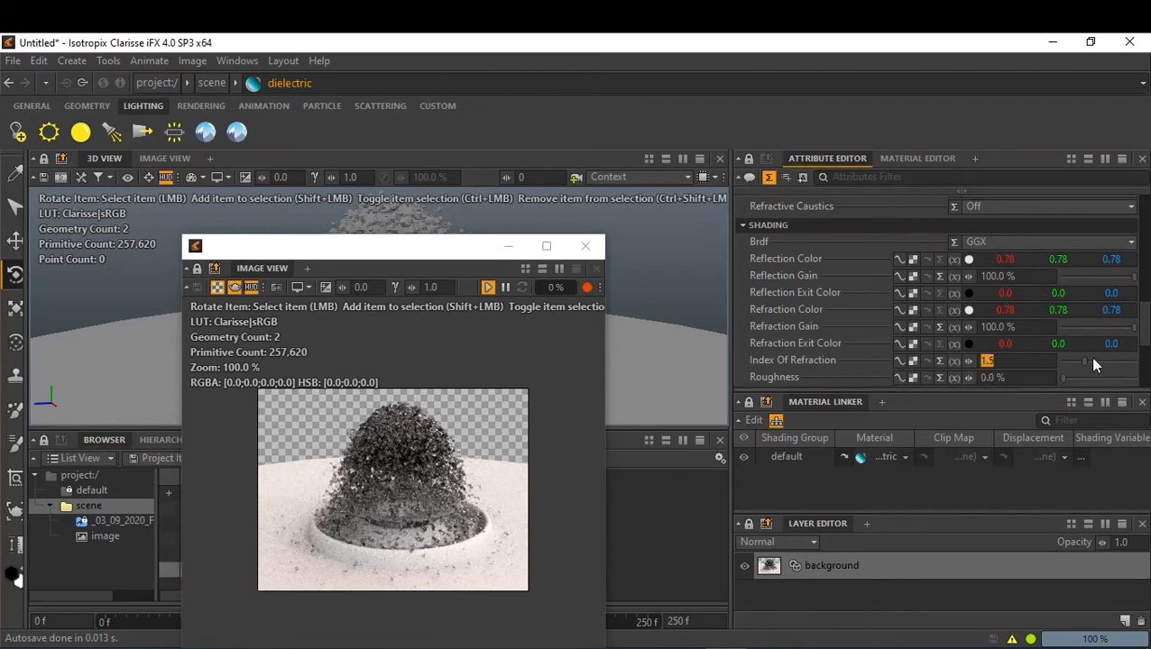
text(1.33)
key(Tab)
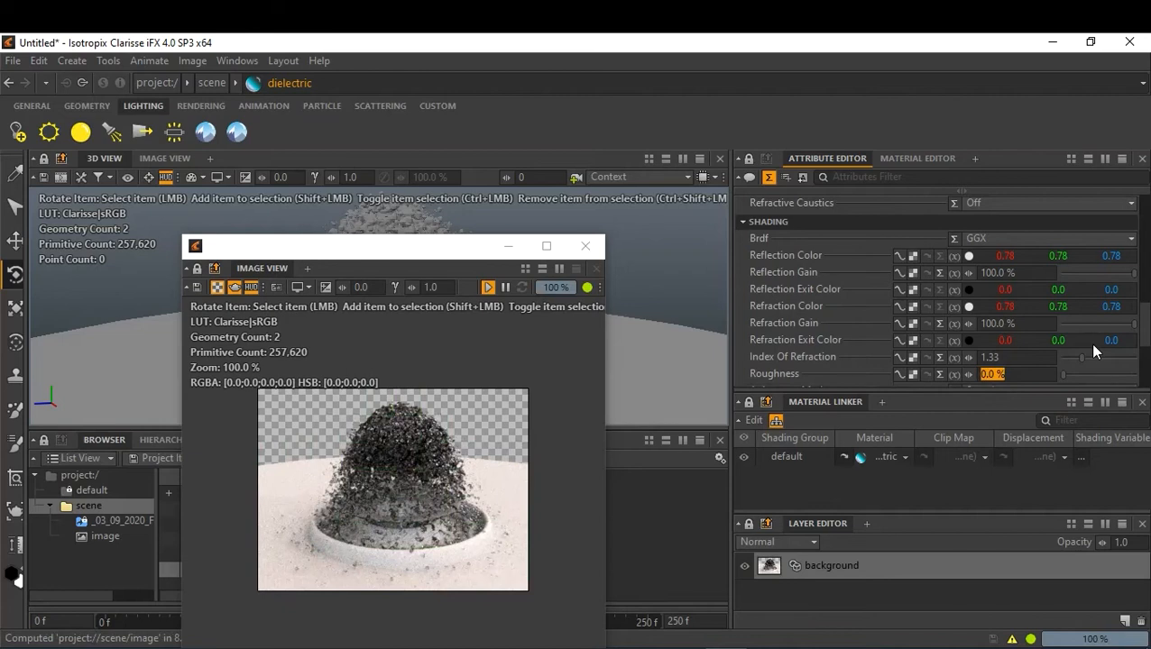
Step: Select the ibl_tx texture and bring its file path attribute into view, keeping the separate image view clear of the attributes
drag(322, 253, 471, 254)
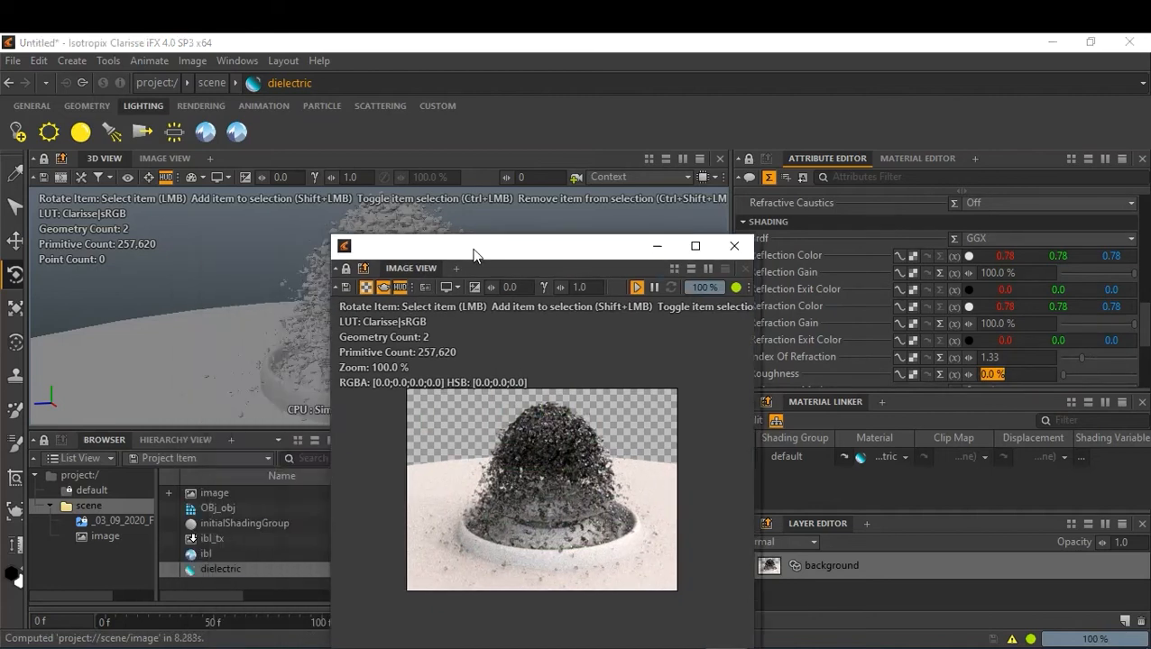
click(215, 537)
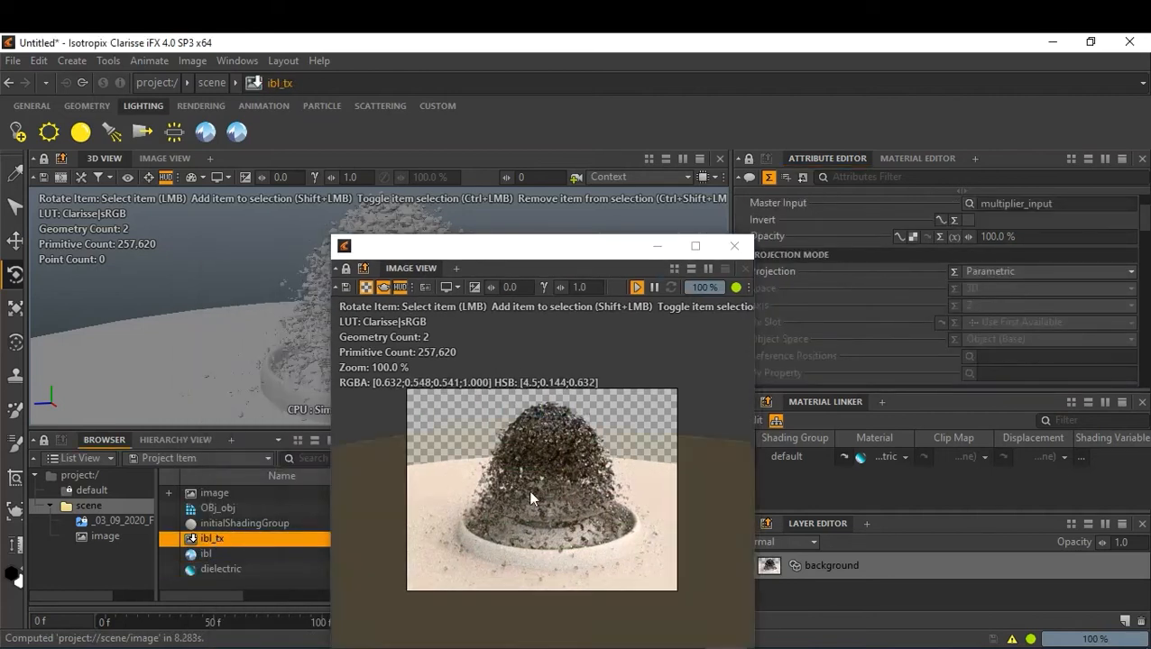
drag(616, 253, 589, 256)
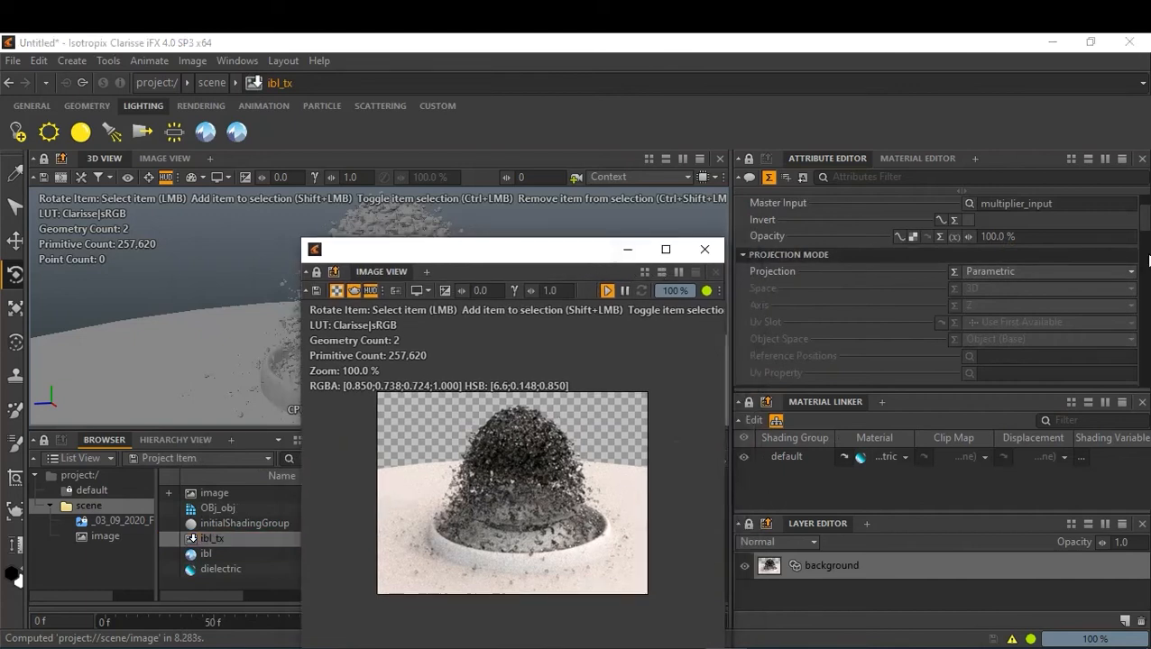
scroll(1146, 208, up, 1)
drag(1147, 207, 1148, 307)
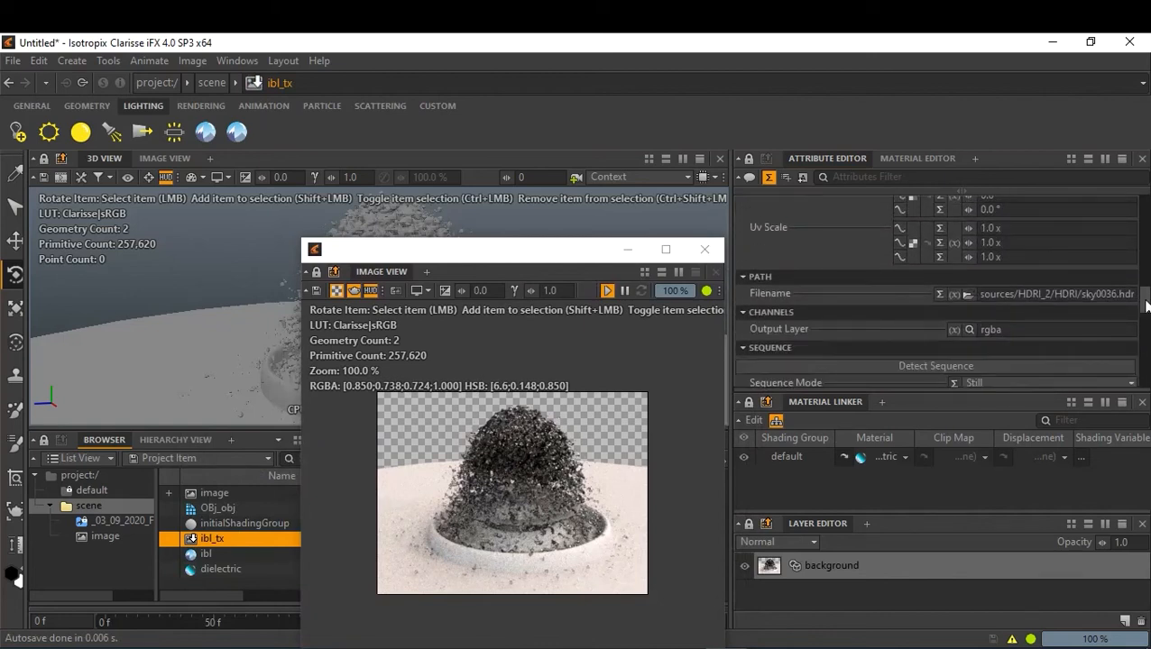
Step: Try sky0031.hdr from the HDRI folder as the environment file of the ibl_tx texture
click(967, 295)
click(541, 463)
scroll(556, 451, down, 9)
scroll(558, 459, down, 4)
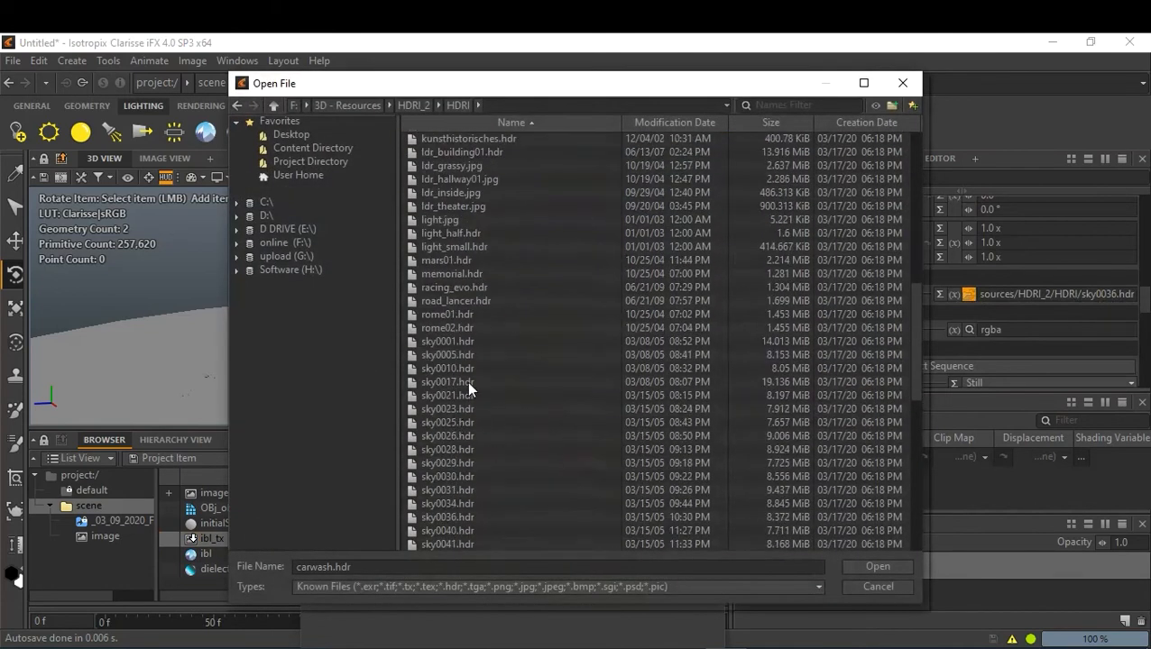
double_click(451, 490)
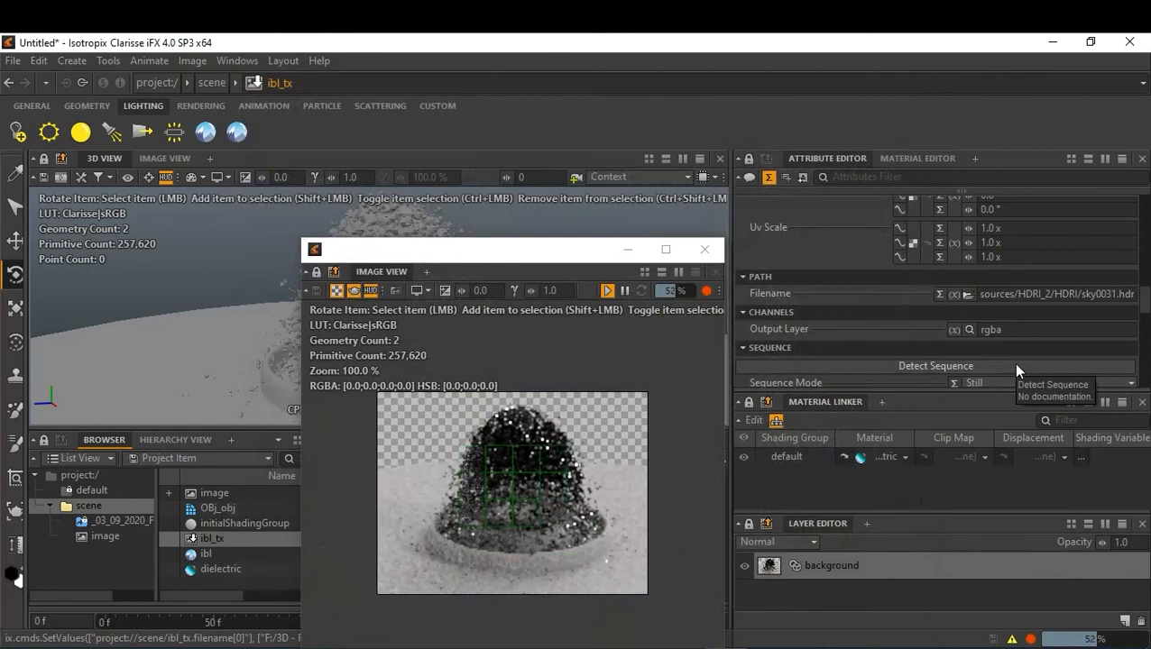
Step: Try sky0049.hdr as the environment file of the ibl_tx texture
click(967, 294)
scroll(572, 463, down, 15)
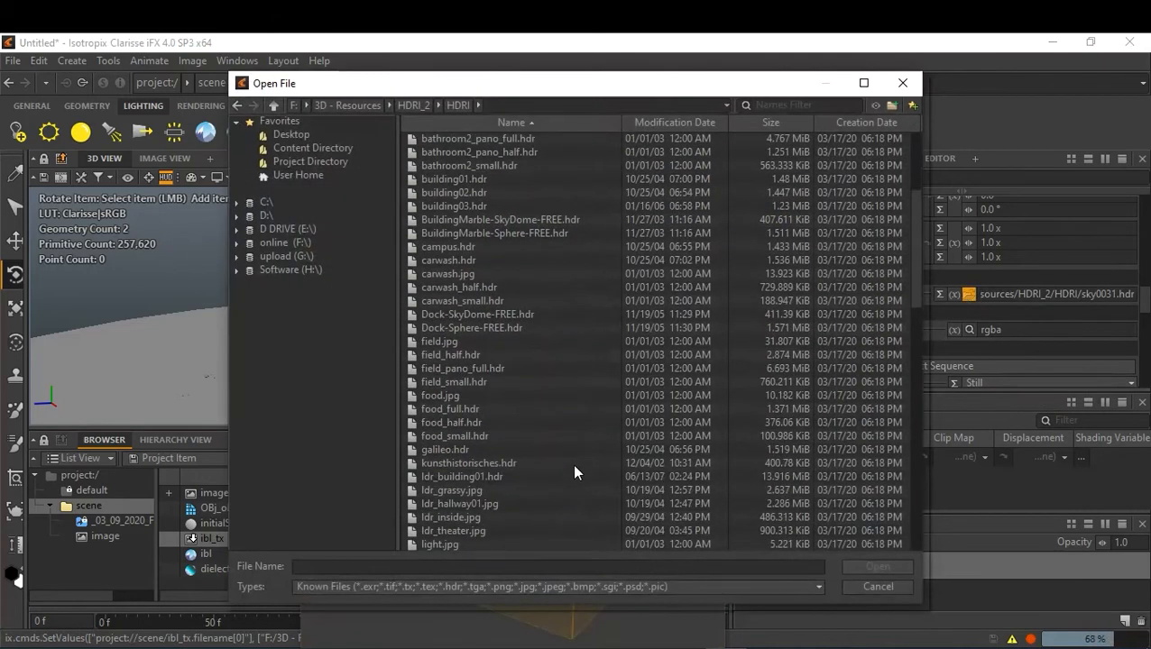
scroll(538, 475, down, 1)
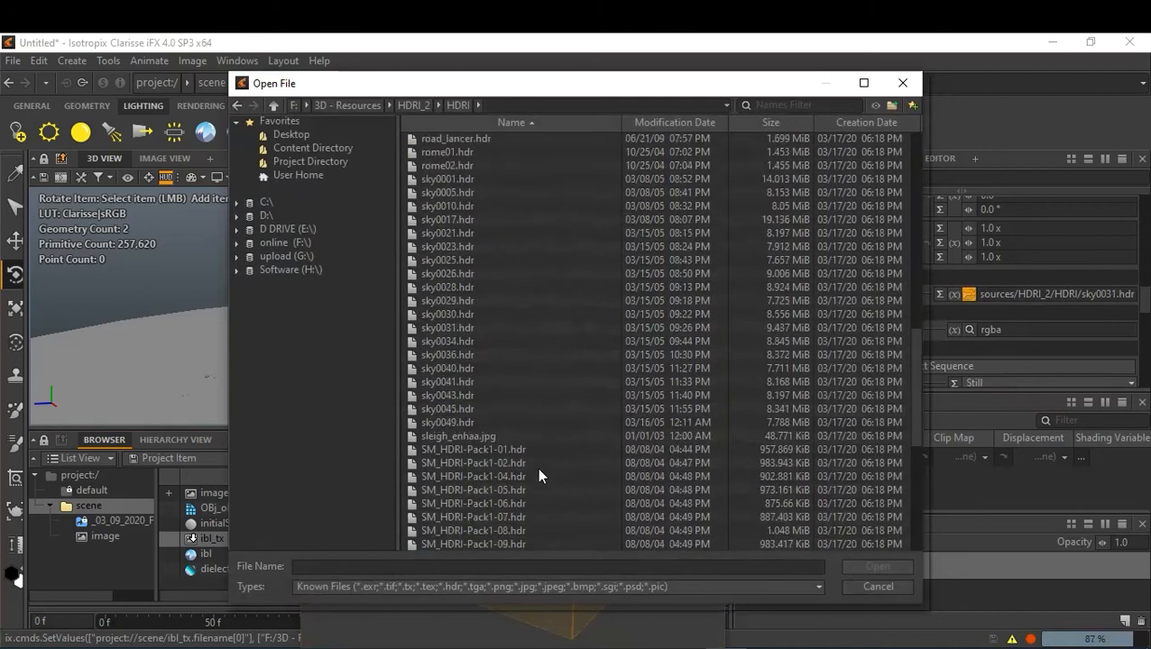
click(453, 421)
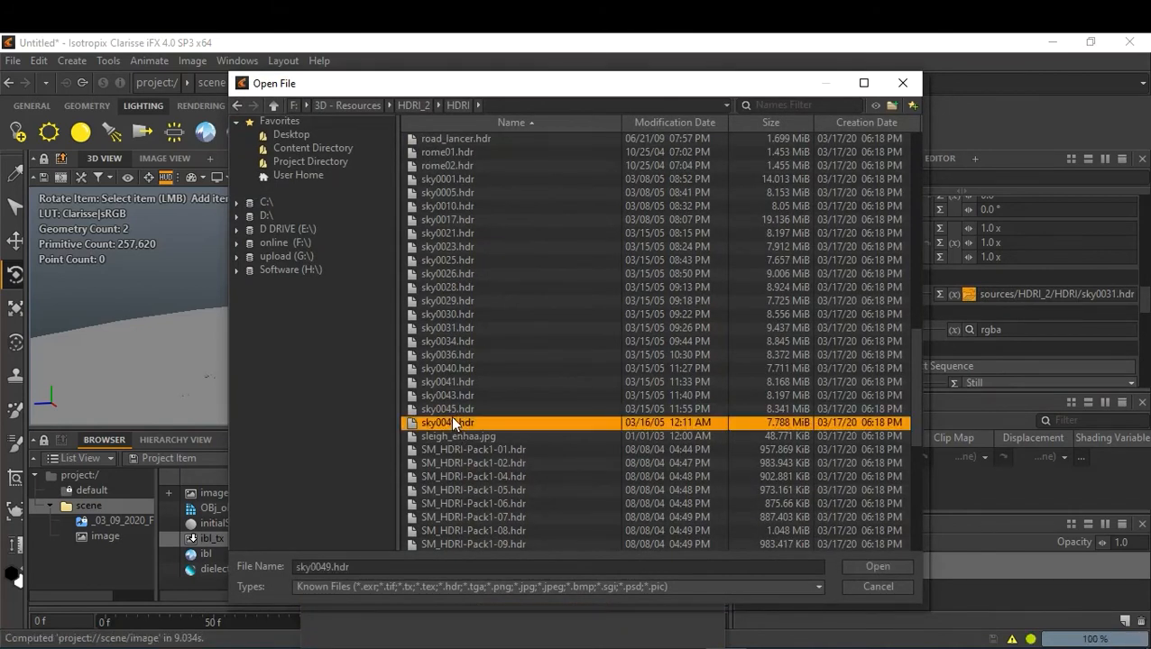
double_click(450, 421)
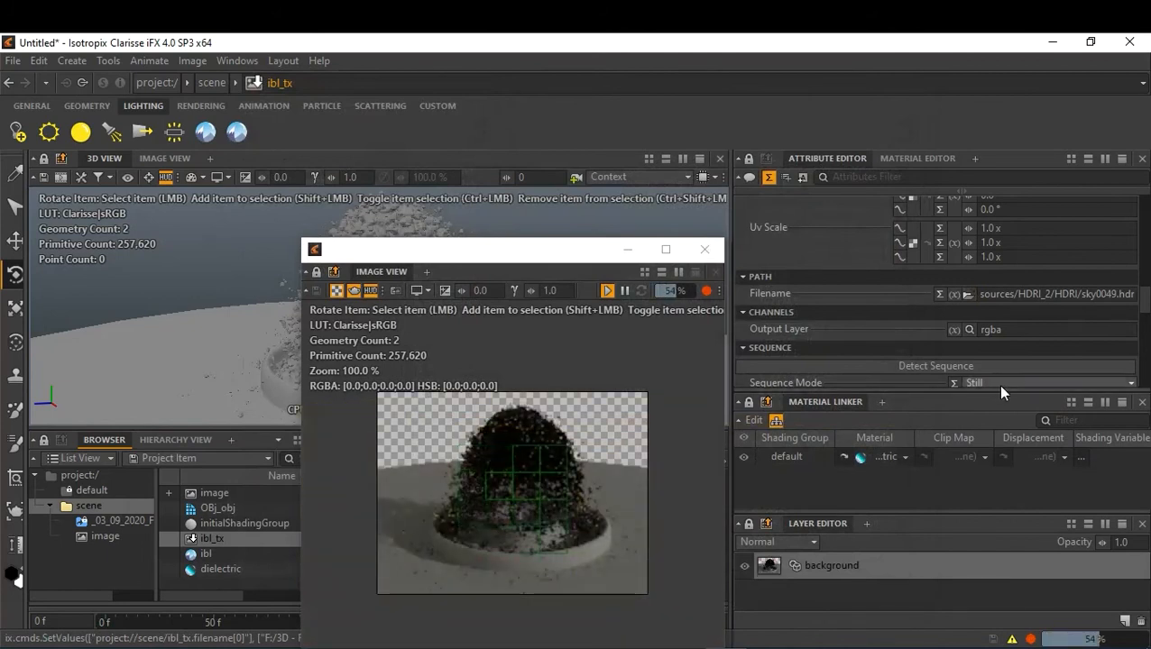
Step: Try sky0001.hdr as the environment file of the ibl_tx texture
click(968, 295)
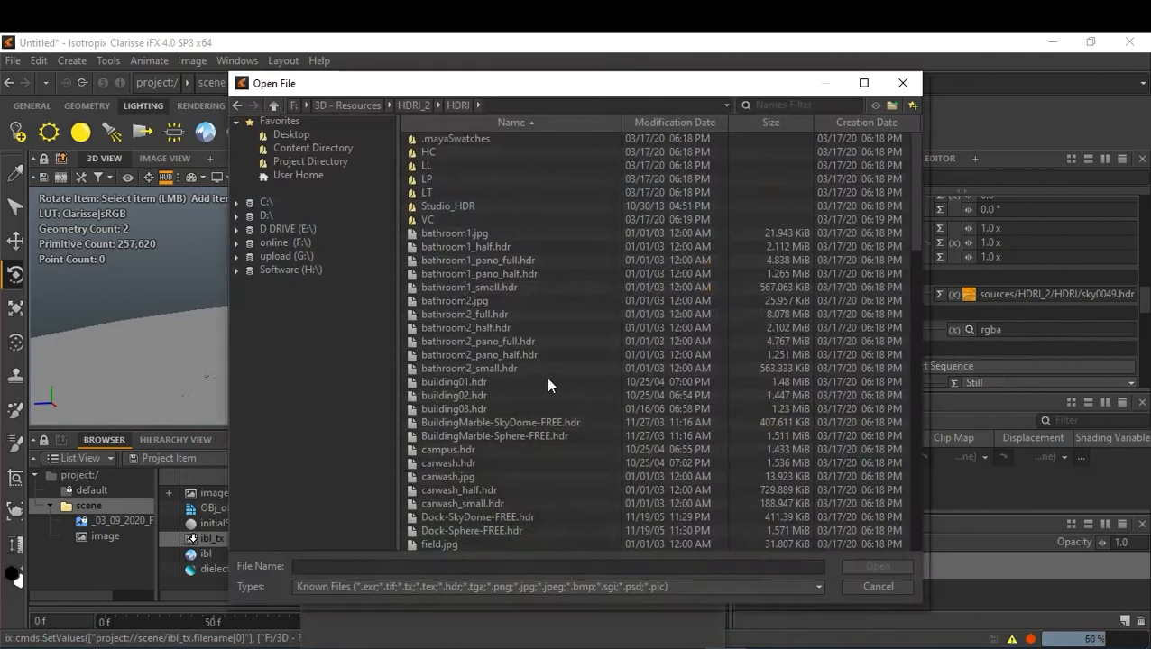
click(522, 369)
scroll(567, 385, down, 20)
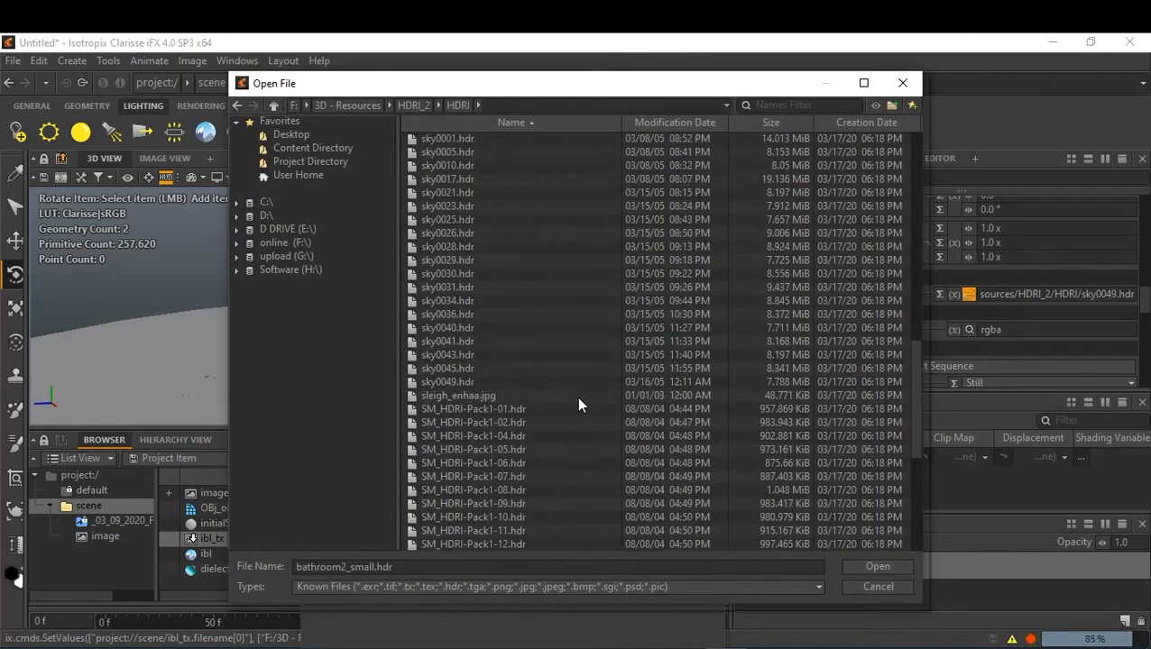
scroll(458, 296, up, 5)
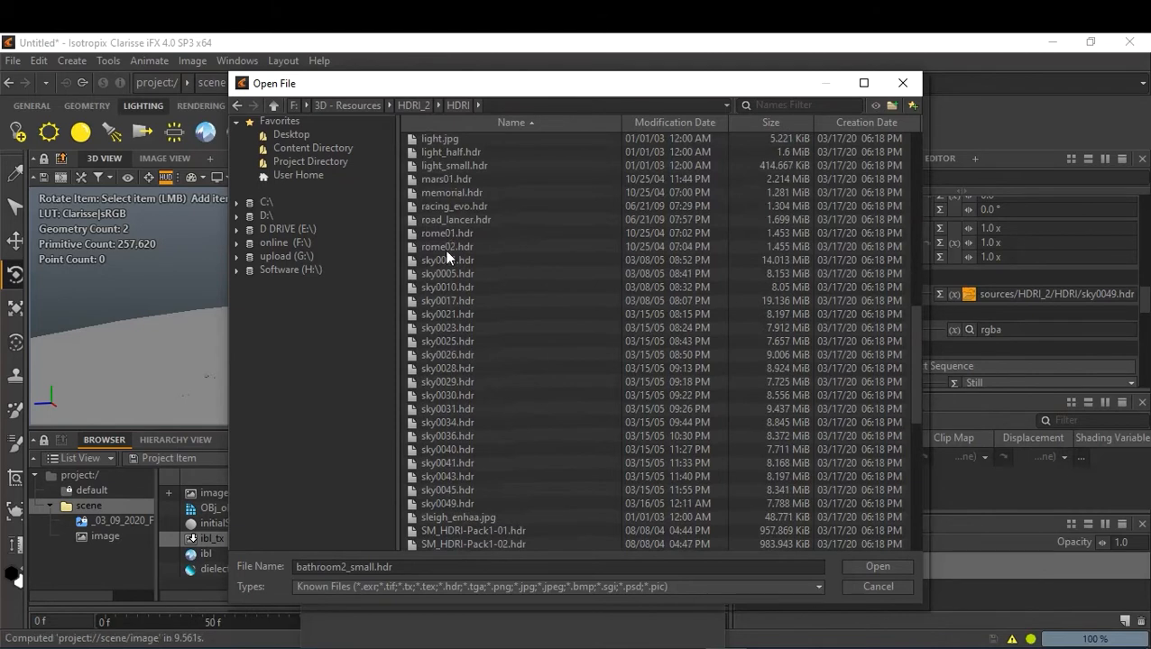
double_click(443, 260)
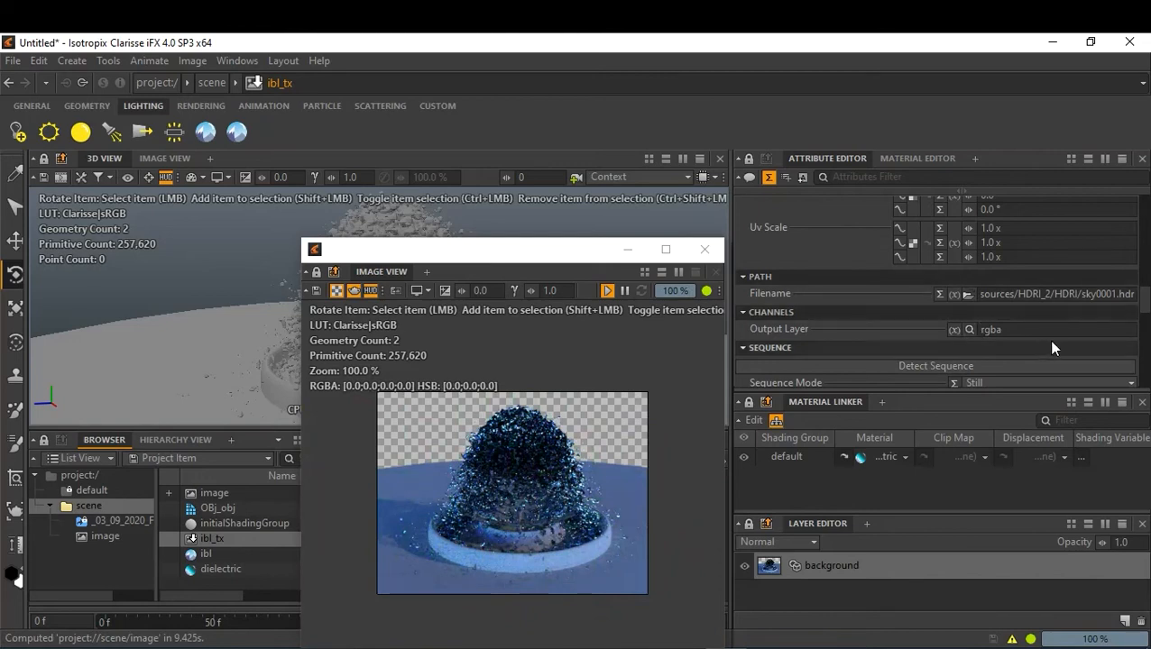
Step: Try sky0005.hdr as the environment file of the ibl_tx texture
click(965, 294)
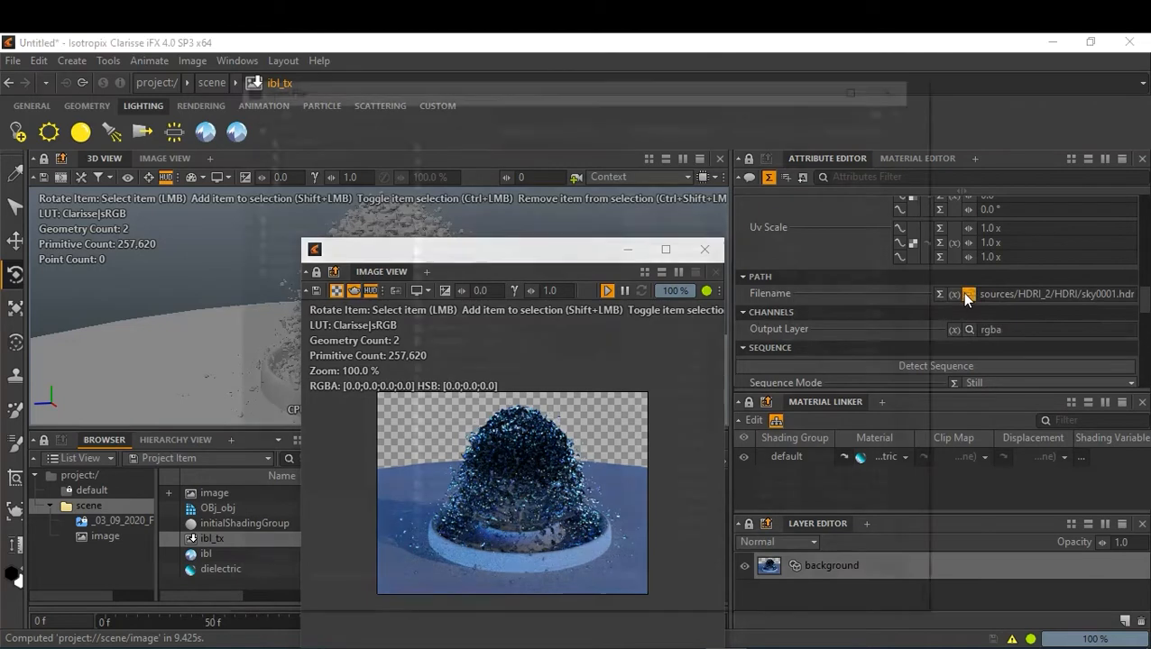
click(466, 368)
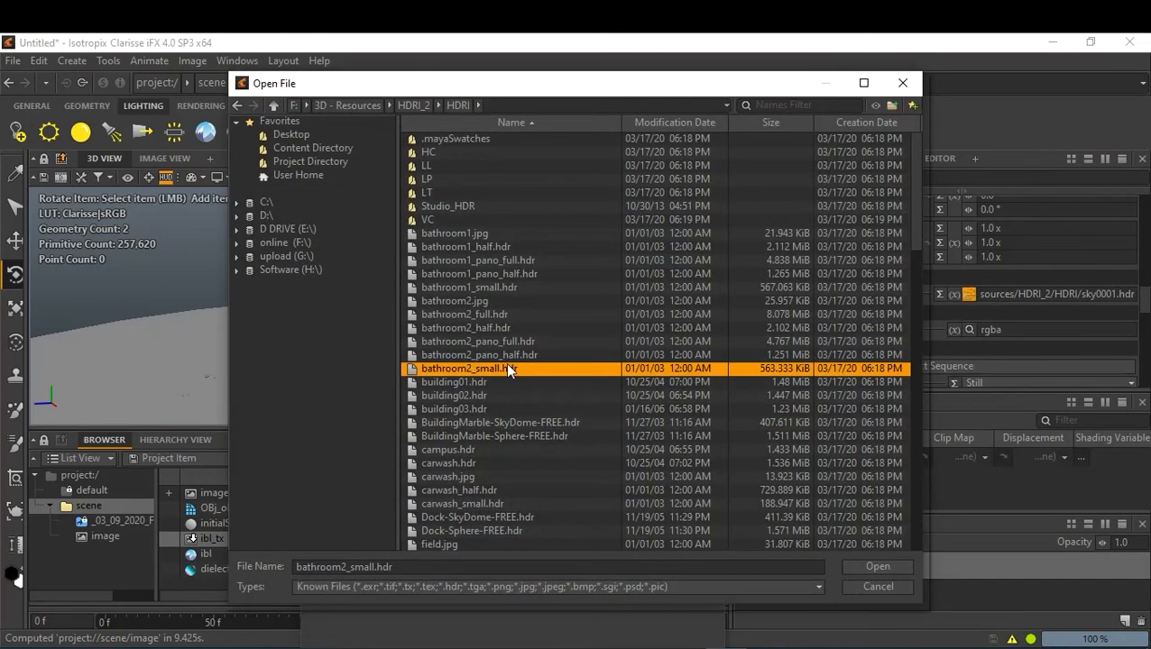
scroll(507, 363, down, 12)
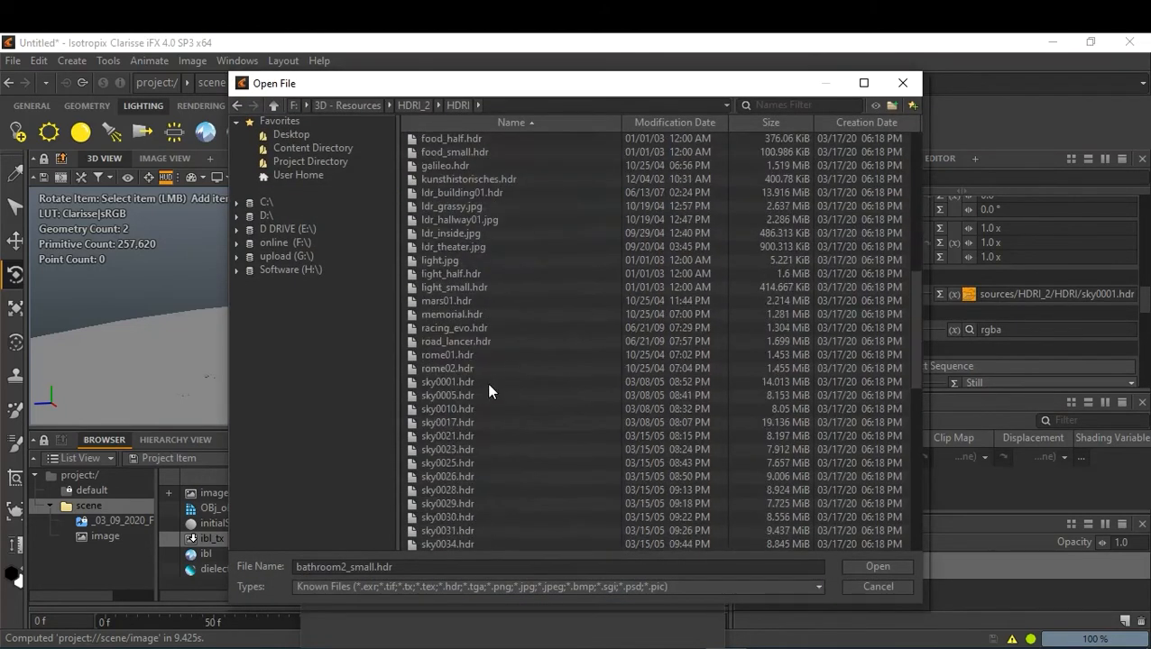
double_click(439, 394)
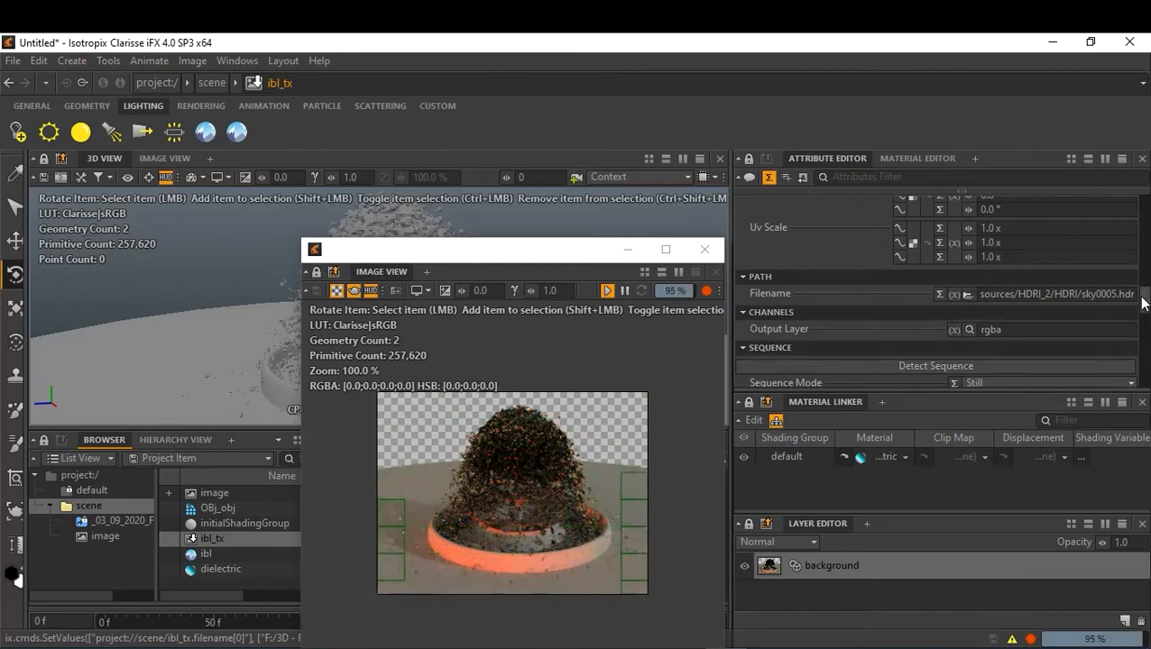
Step: Load sky0021.hdr as the environment file of the ibl_tx texture and close the separate image view
click(966, 295)
click(455, 314)
scroll(583, 394, down, 6)
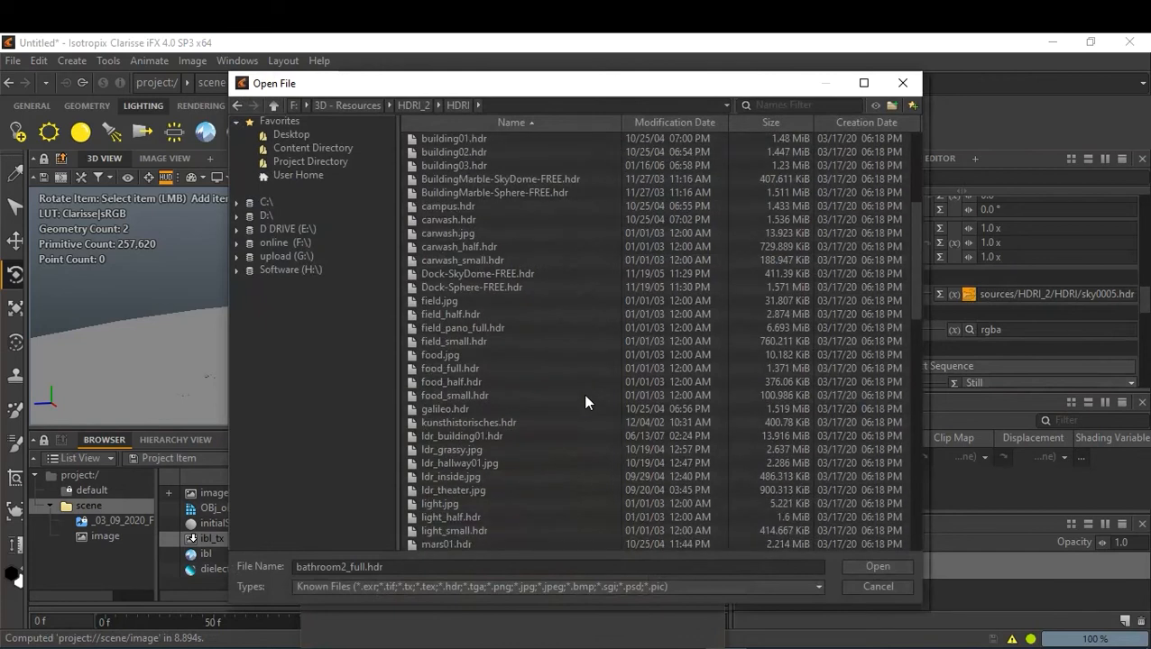
scroll(584, 396, down, 5)
scroll(586, 396, down, 1)
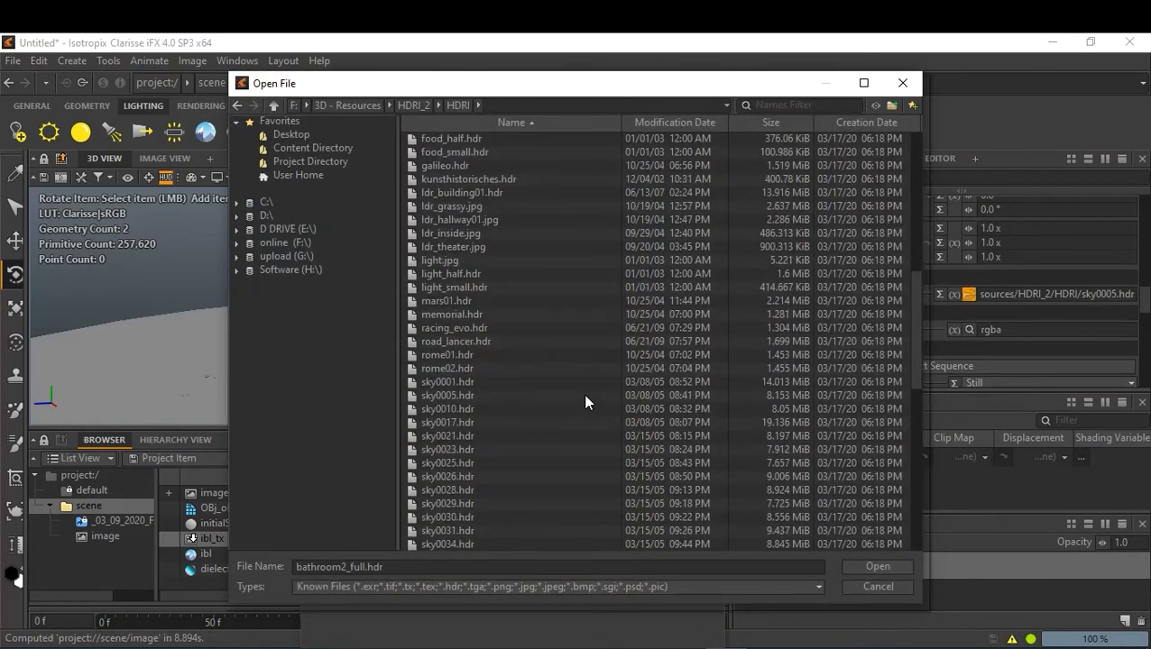
double_click(442, 436)
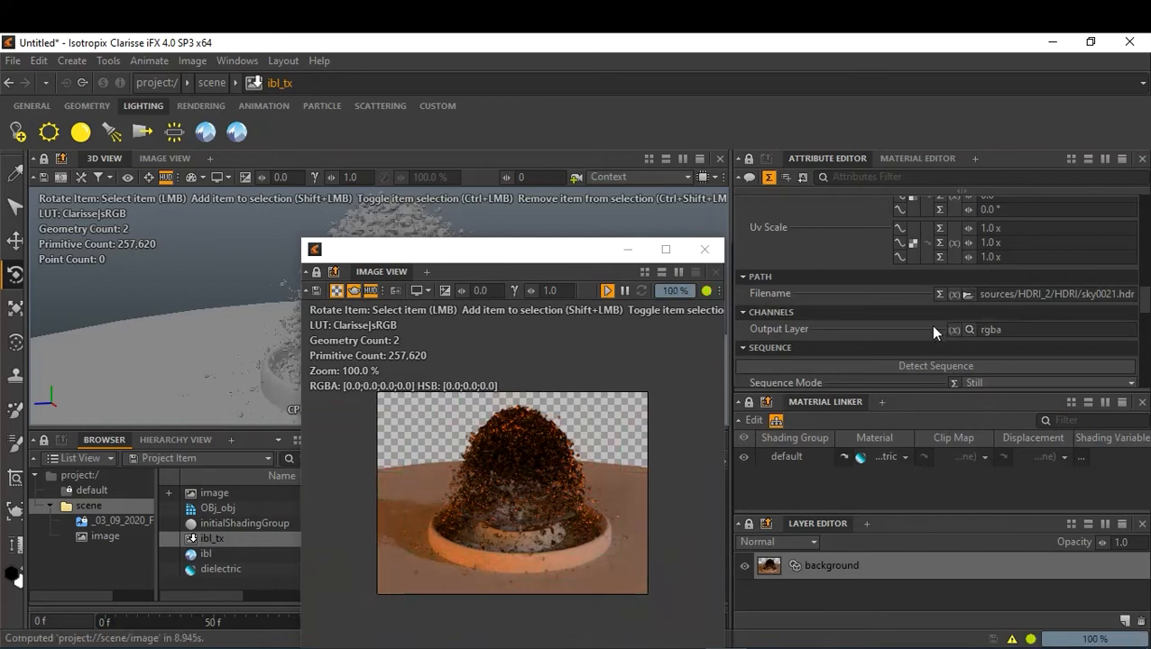
click(707, 252)
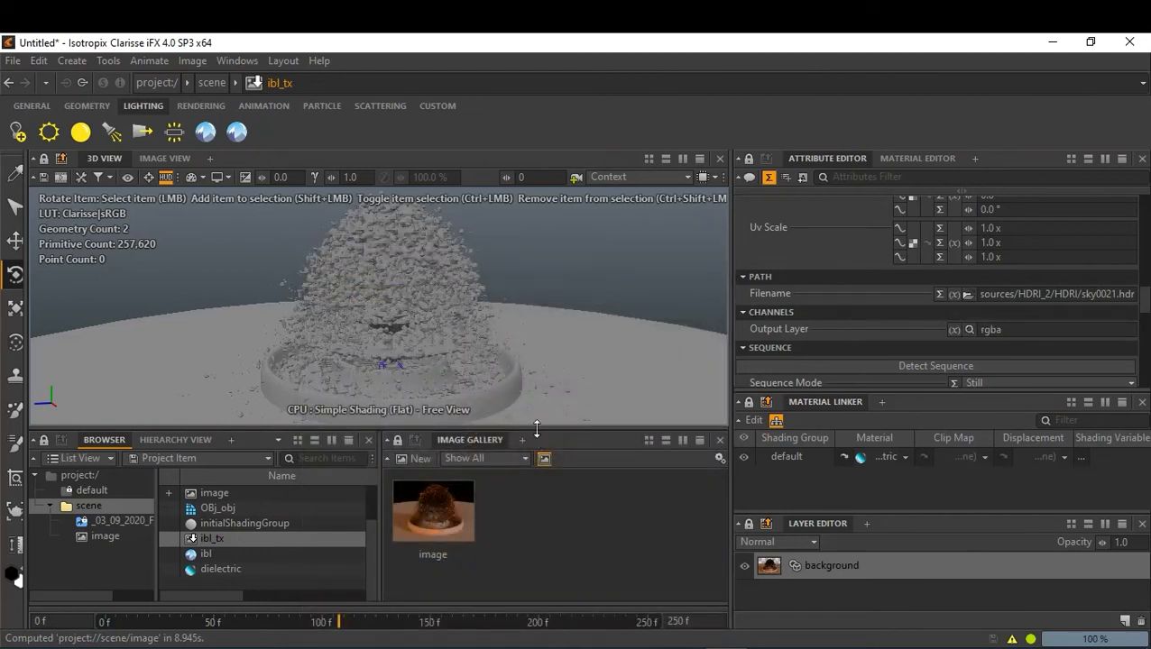
Step: Show the dielectric material's node graph and add a physical Standard material node beside the dielectric node
click(893, 158)
drag(996, 224, 1066, 220)
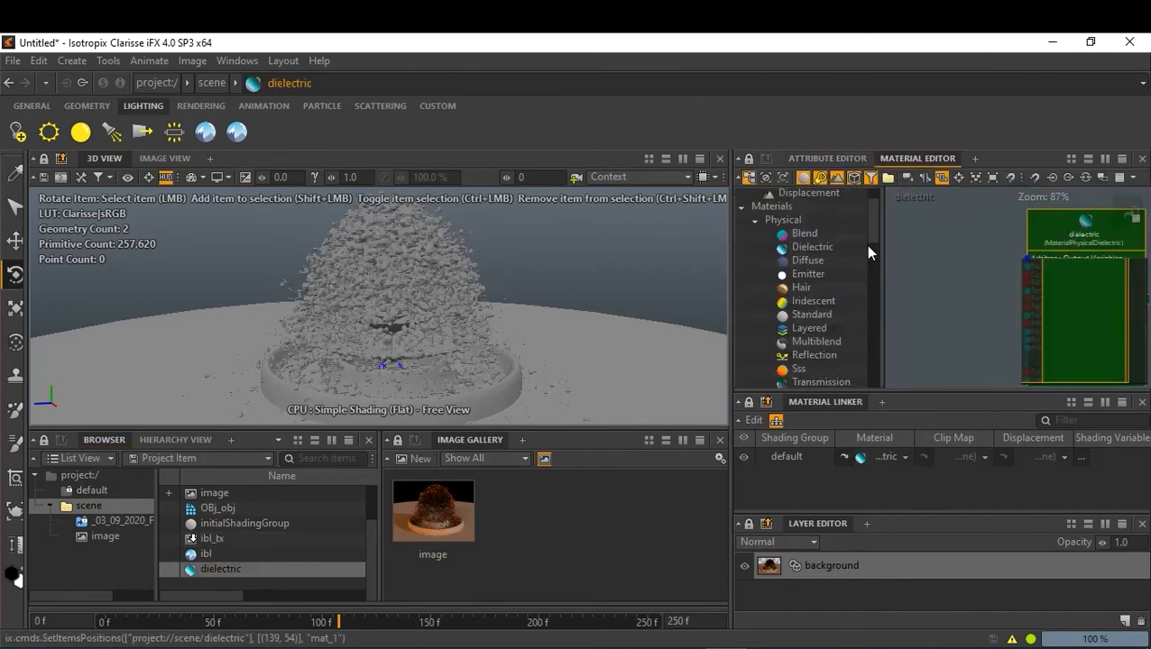
scroll(875, 246, down, 1)
scroll(877, 247, down, 1)
drag(873, 241, 944, 221)
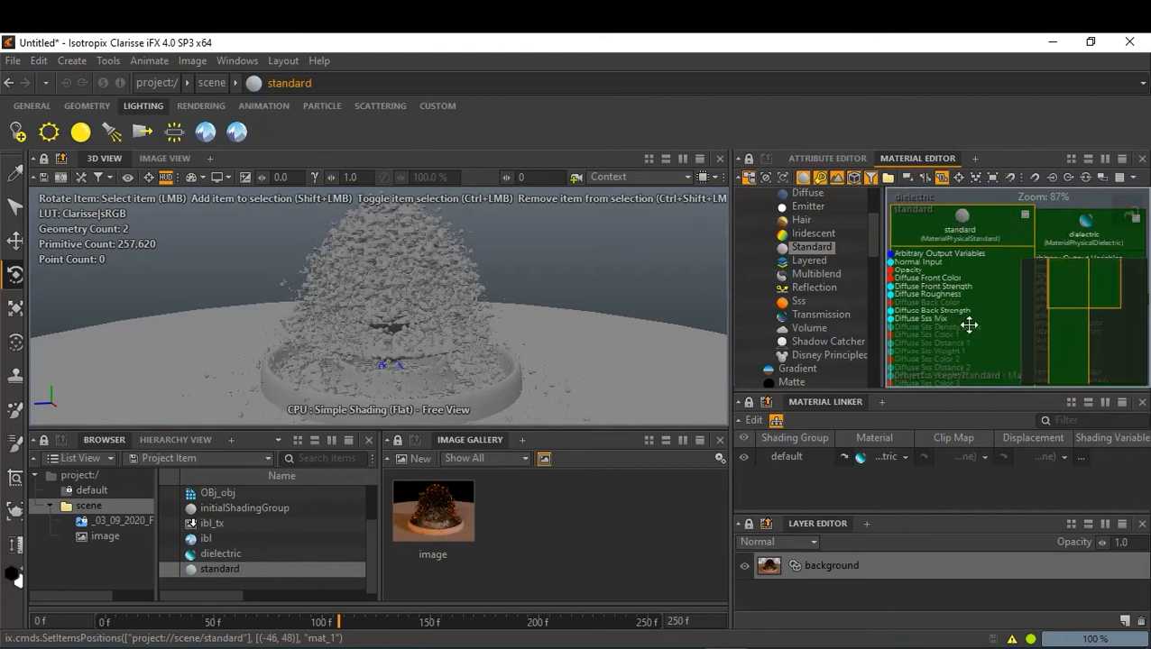
Step: Rearrange the node graph by moving the dielectric node clear of the standard material node
key(Tab)
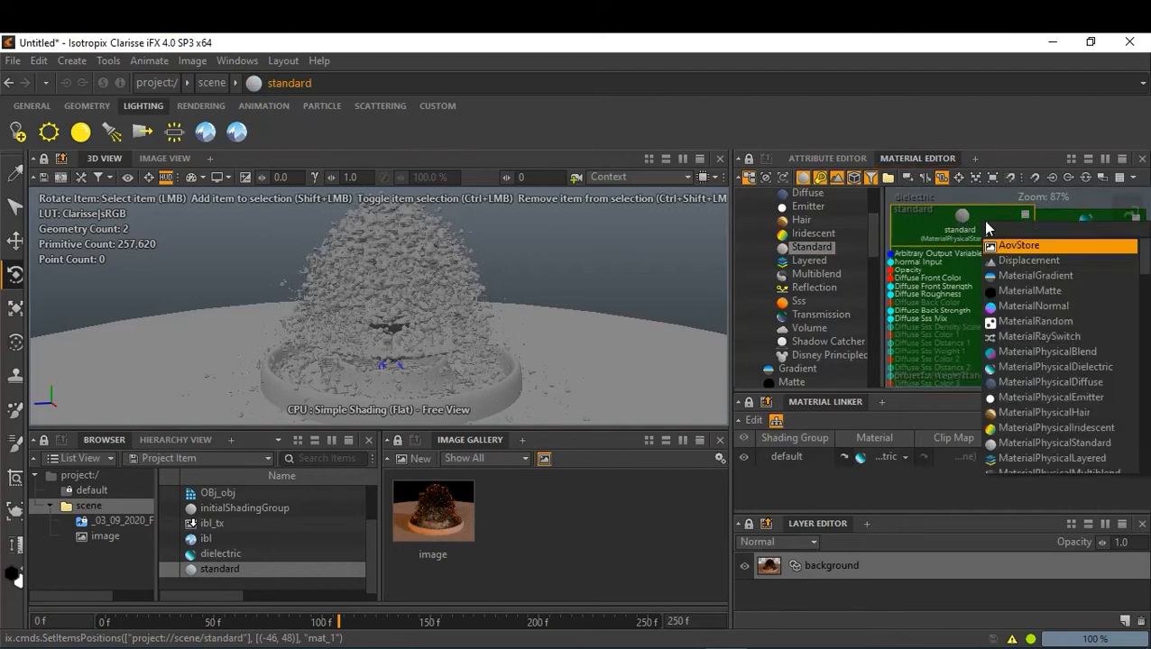
click(981, 219)
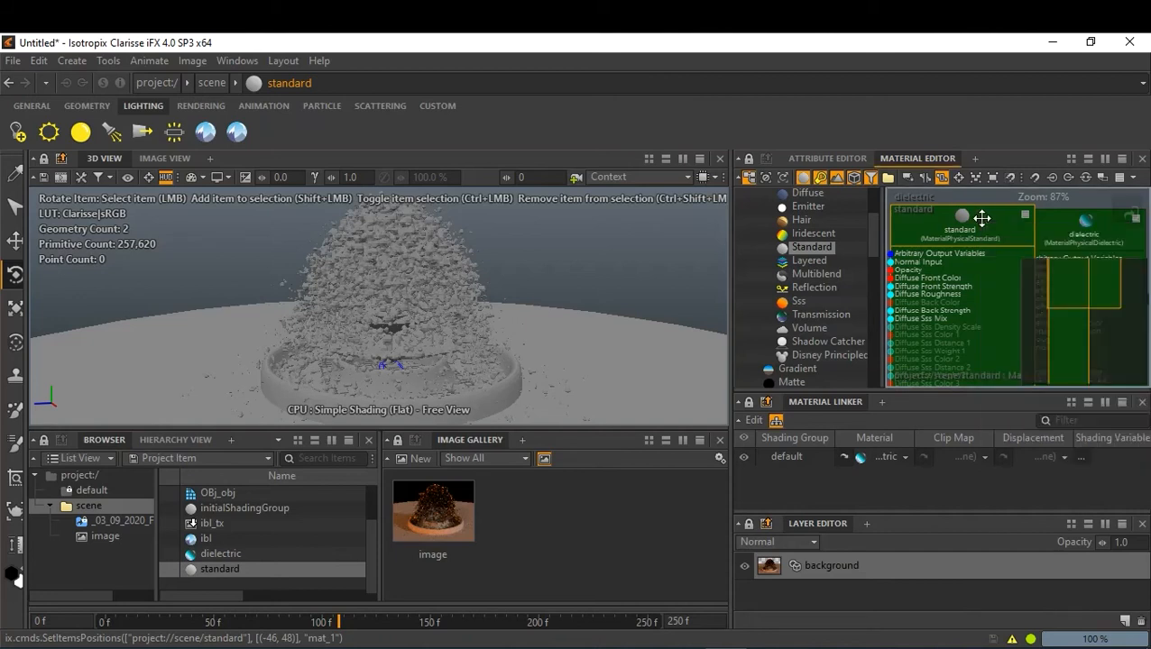
drag(984, 226, 1087, 285)
drag(990, 236, 1044, 219)
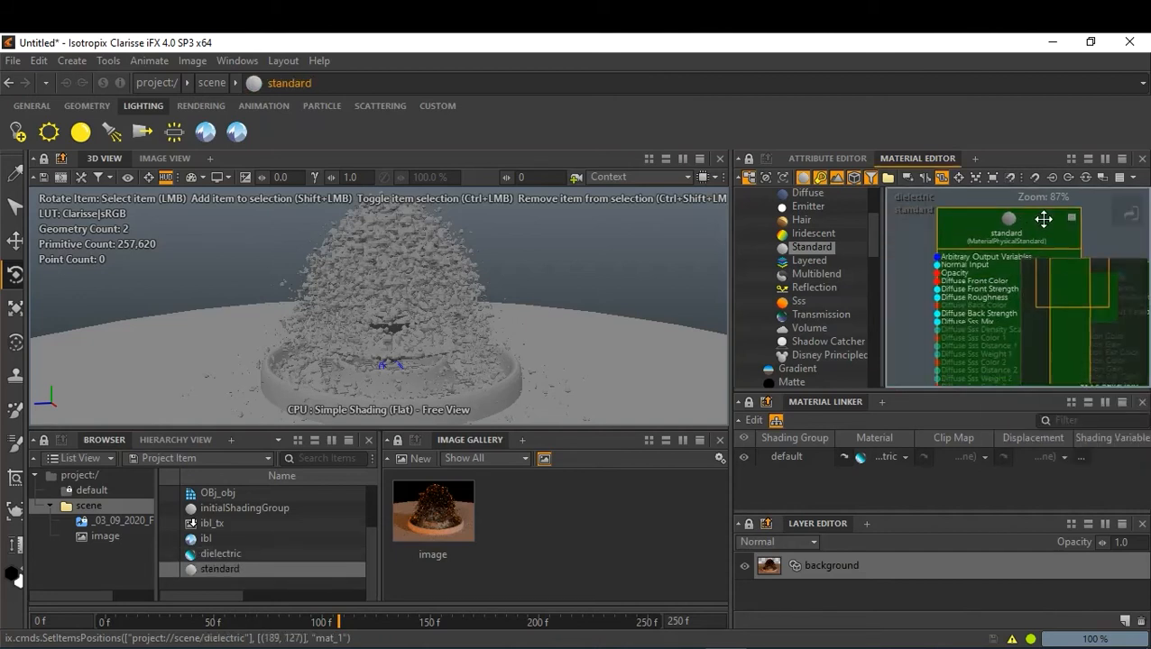
Step: Give the node graph more room, assign the standard material to the fluid mesh, and show the render in a separate image view
drag(965, 394, 966, 485)
drag(996, 221, 974, 217)
scroll(990, 287, up, 1)
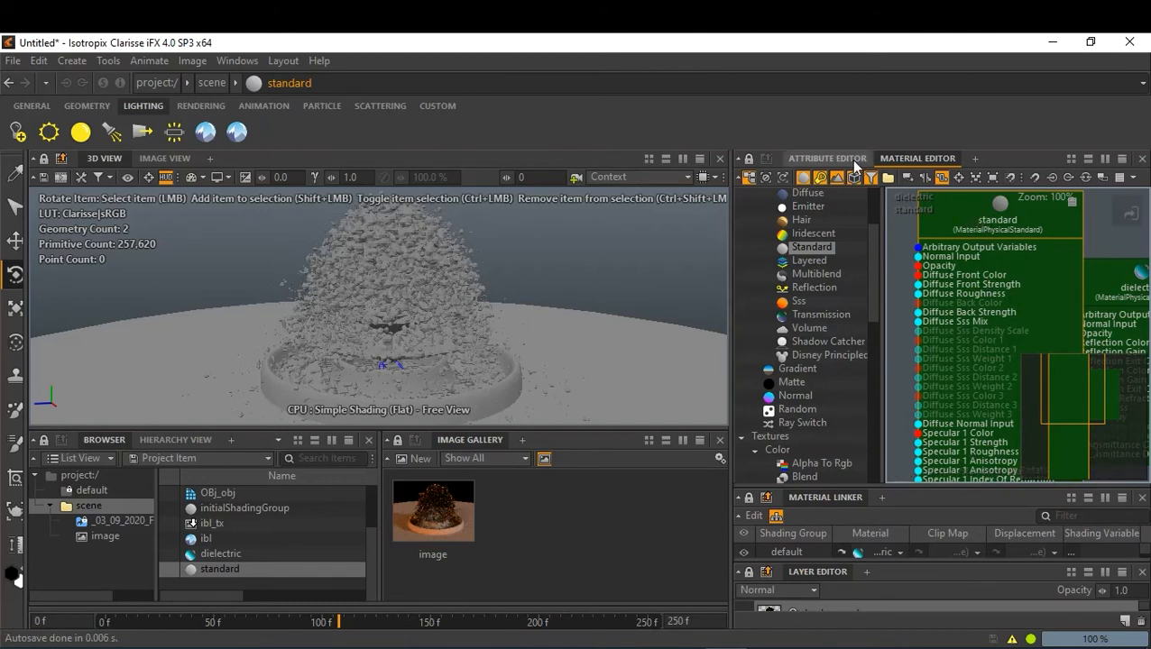
drag(228, 574, 356, 305)
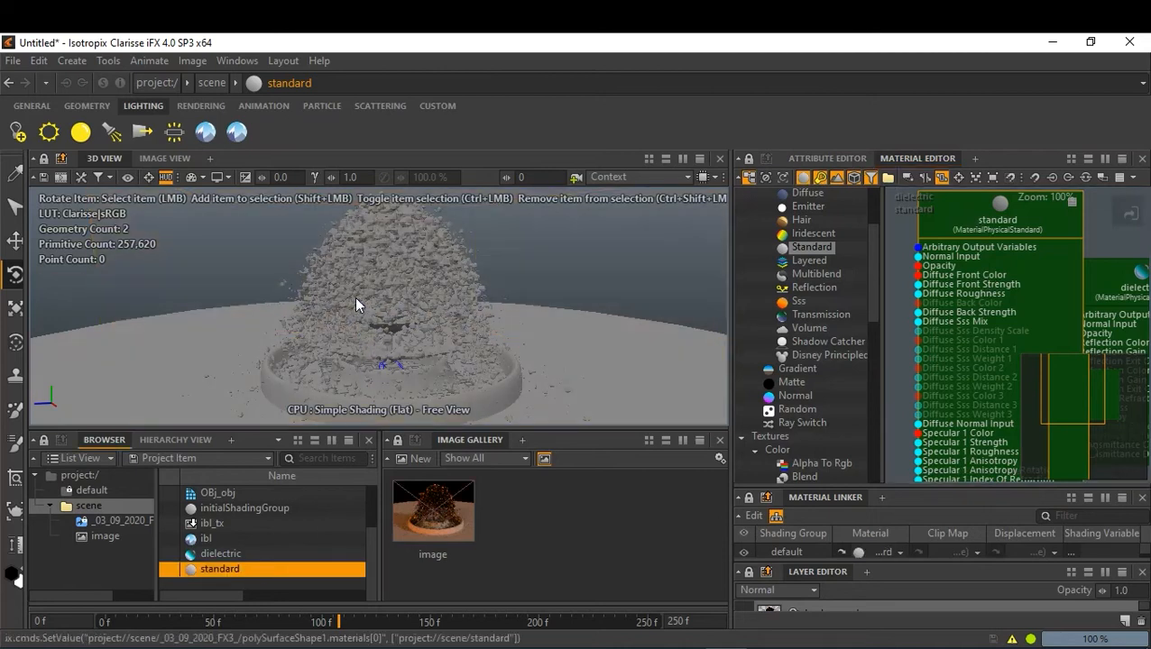
double_click(458, 530)
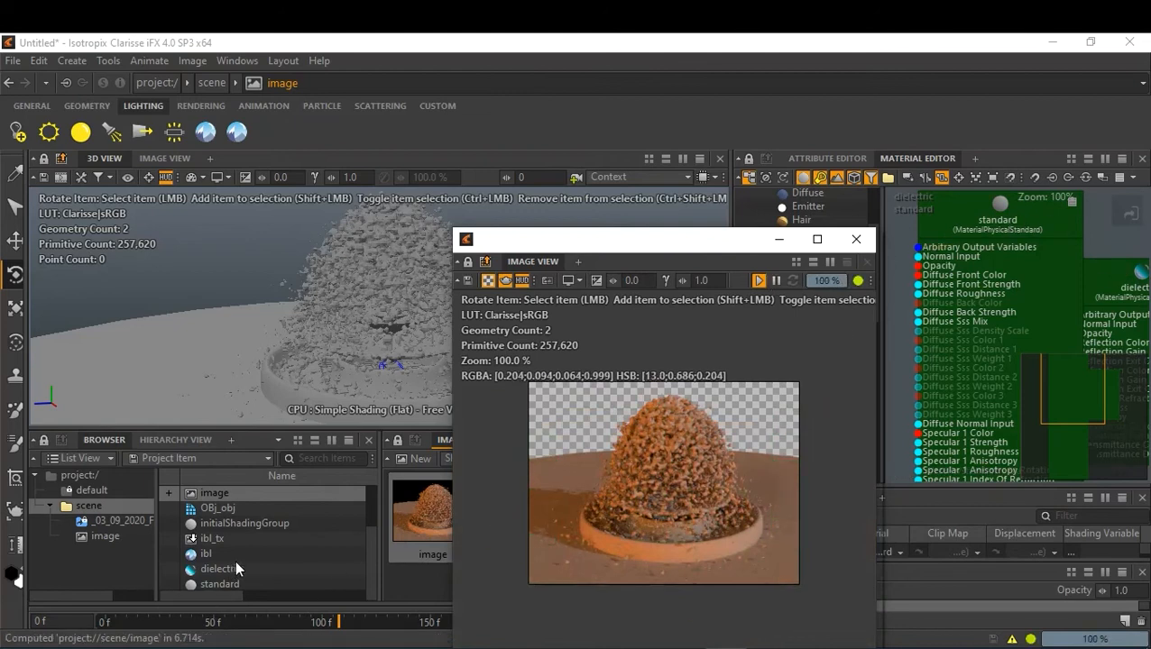
Step: Rename the standard material as Water
click(219, 585)
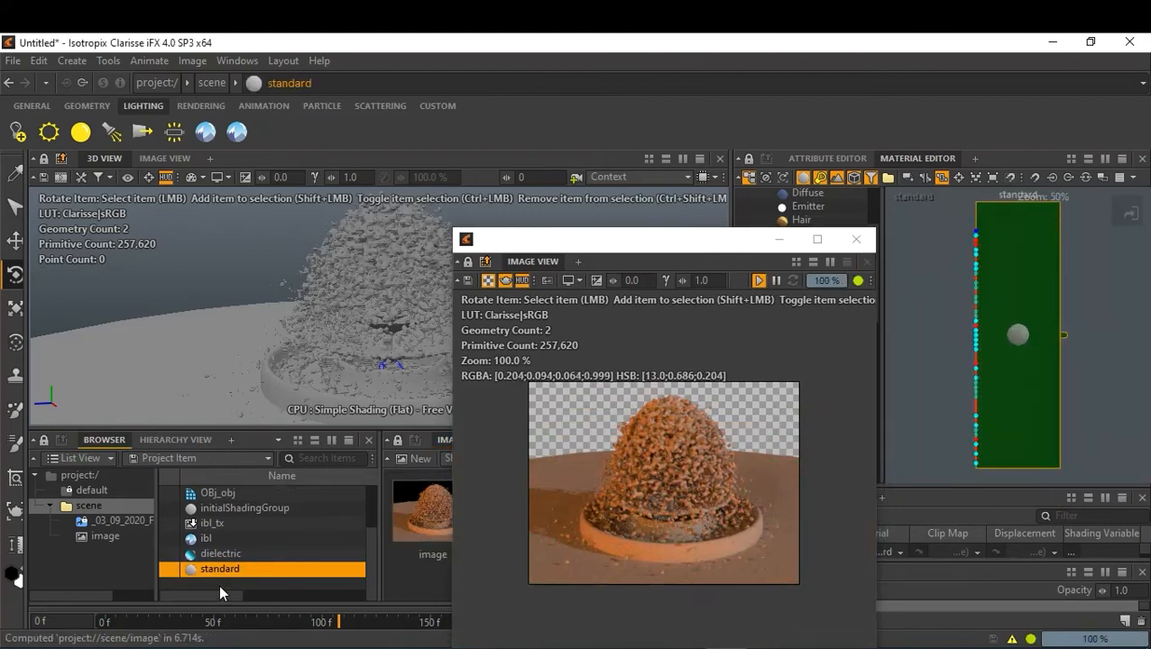
double_click(220, 566)
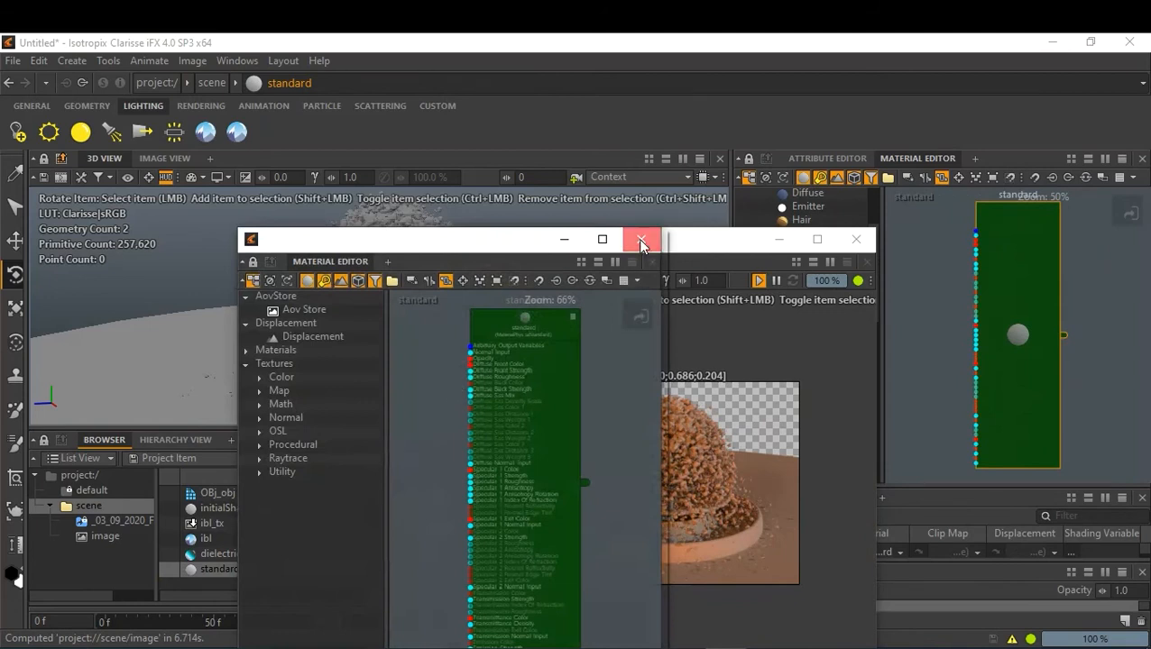
click(640, 240)
right_click(220, 572)
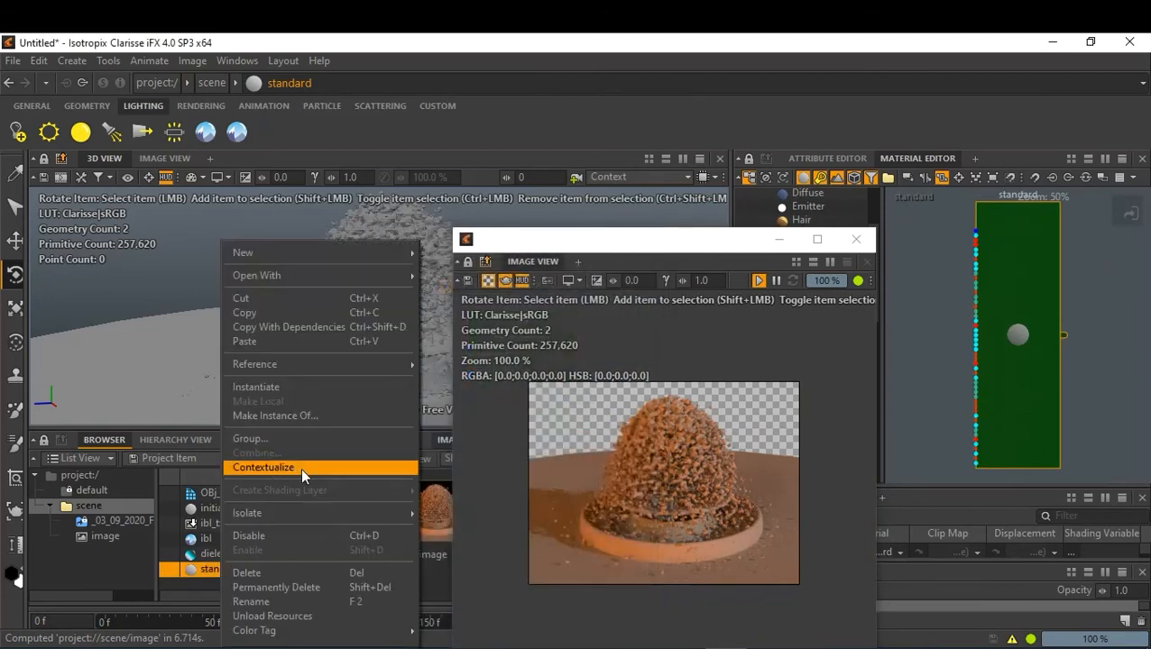
click(252, 601)
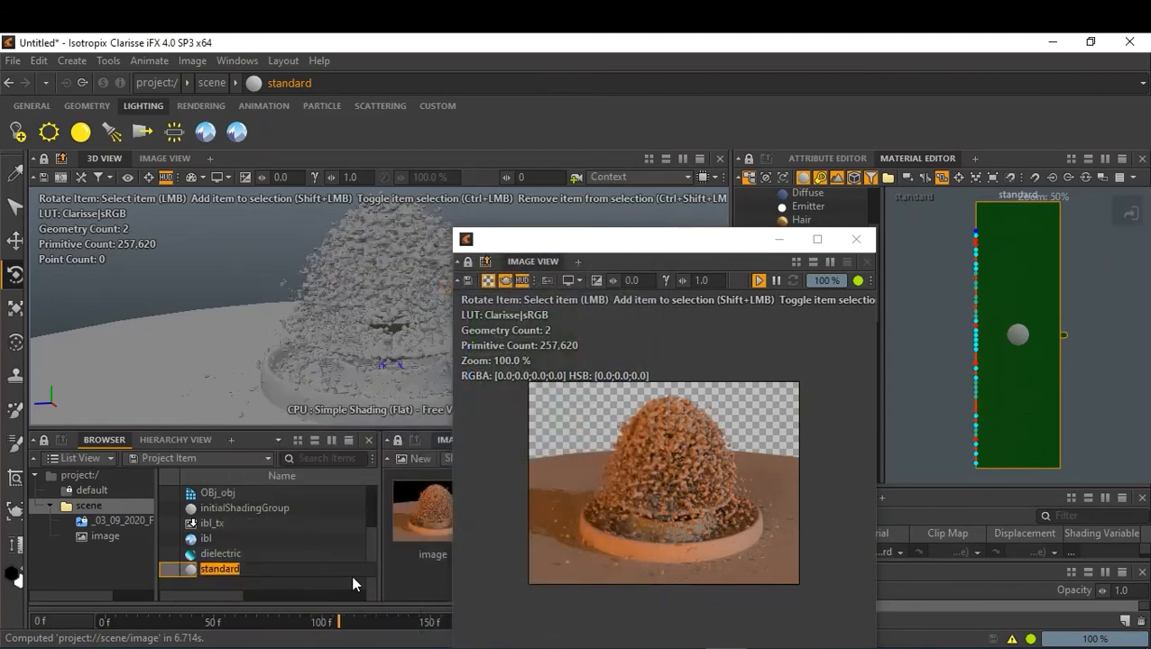
text(Water)
key(Return)
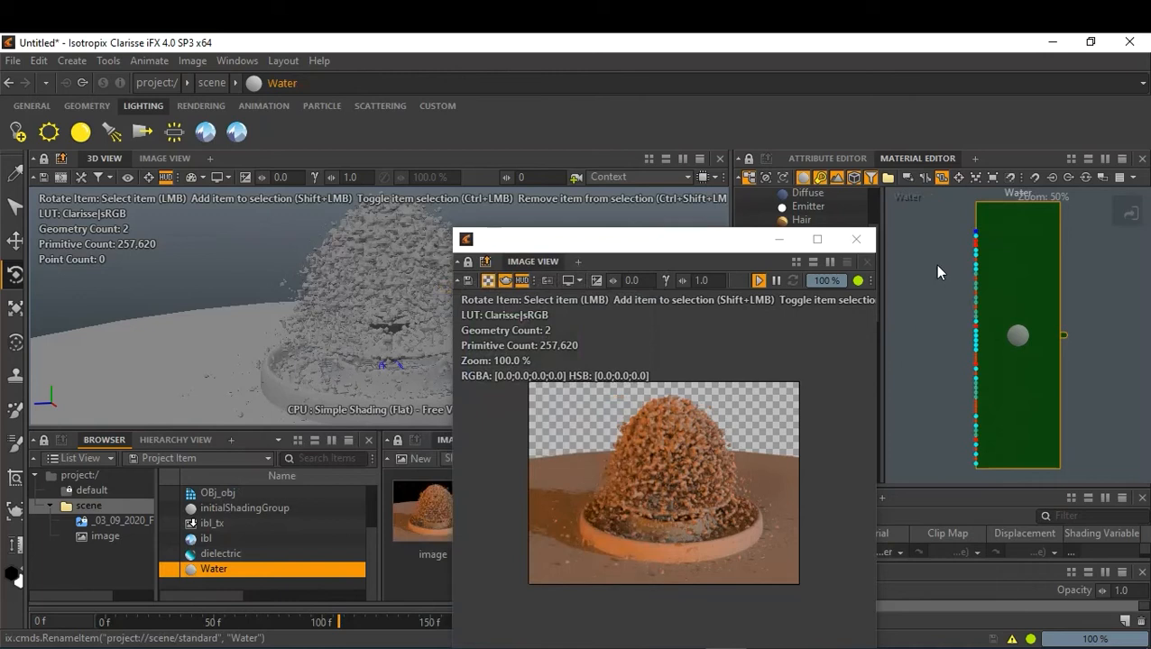
Step: Add a second physical Standard material node to the graph and assign it to the ground object
drag(744, 240, 661, 243)
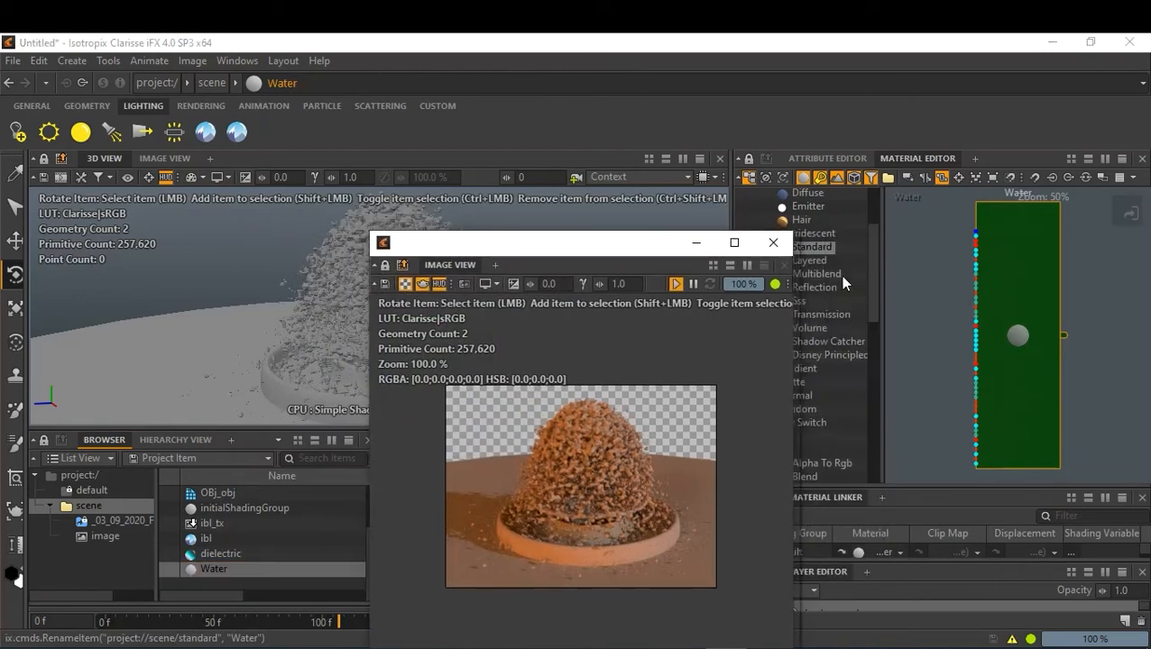
drag(820, 255, 894, 238)
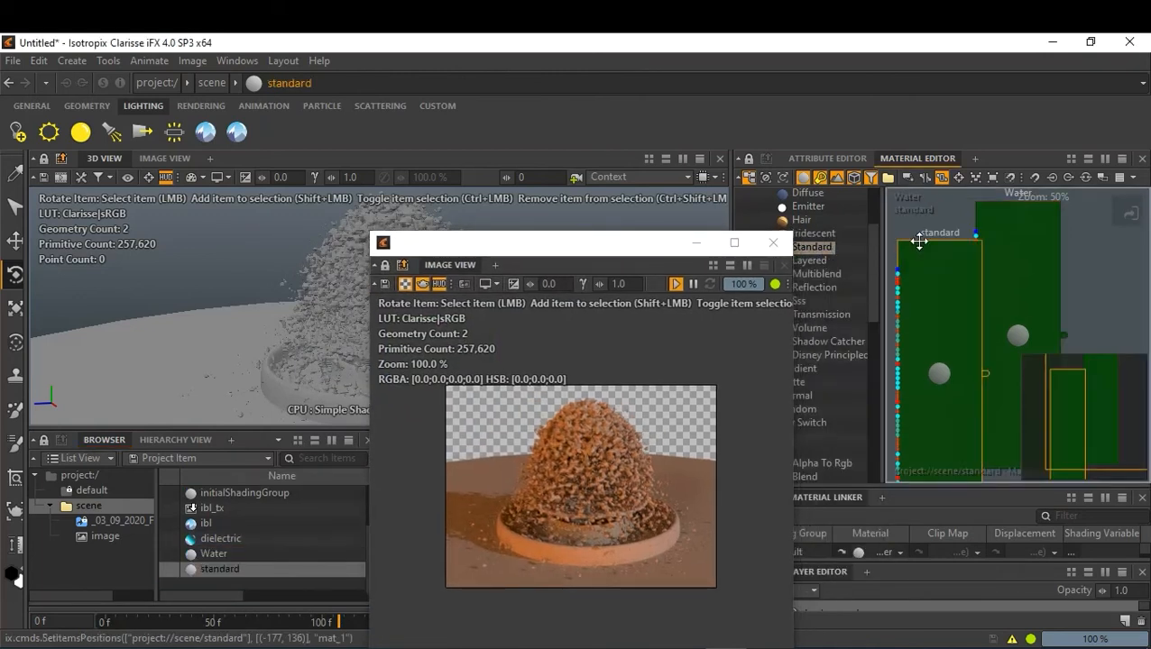
click(216, 570)
right_click(217, 570)
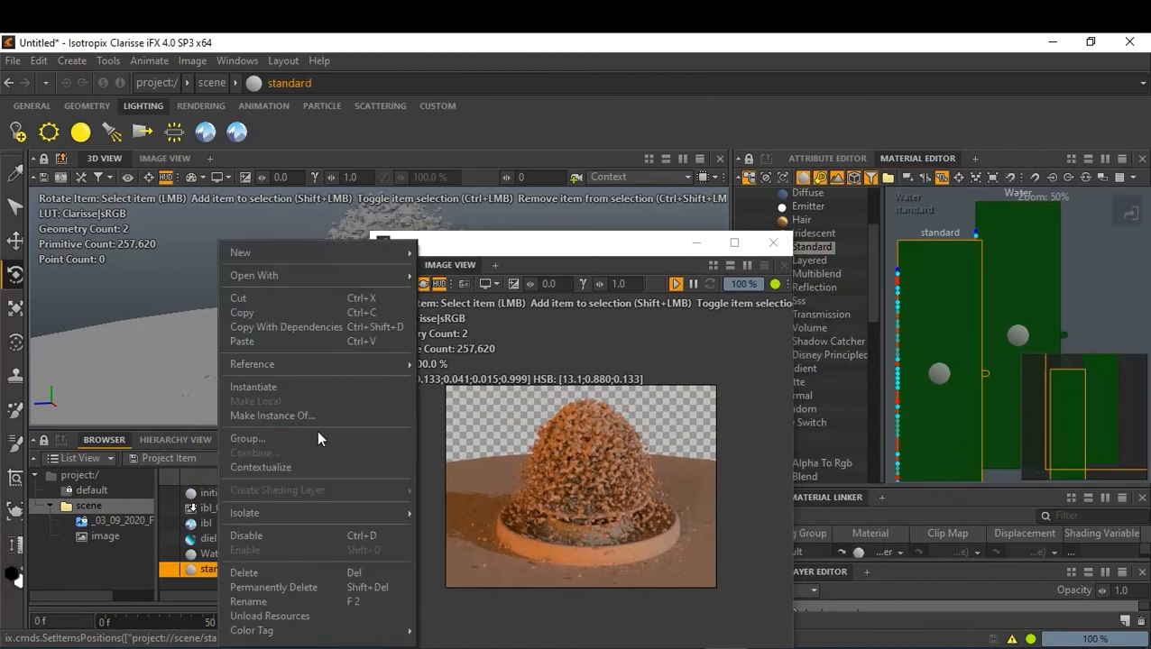
click(204, 569)
drag(208, 567, 178, 367)
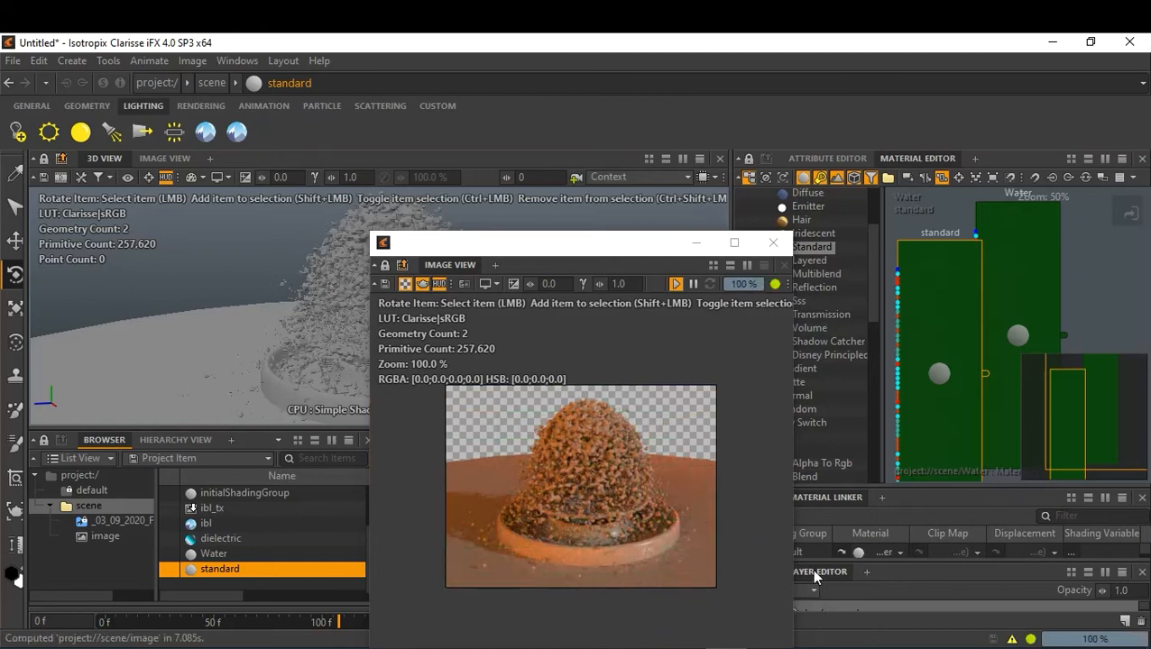
Step: Set the Water material's Specular 1 Fresnel preset to Water and its Specular 1 roughness to 0%
drag(643, 251, 398, 190)
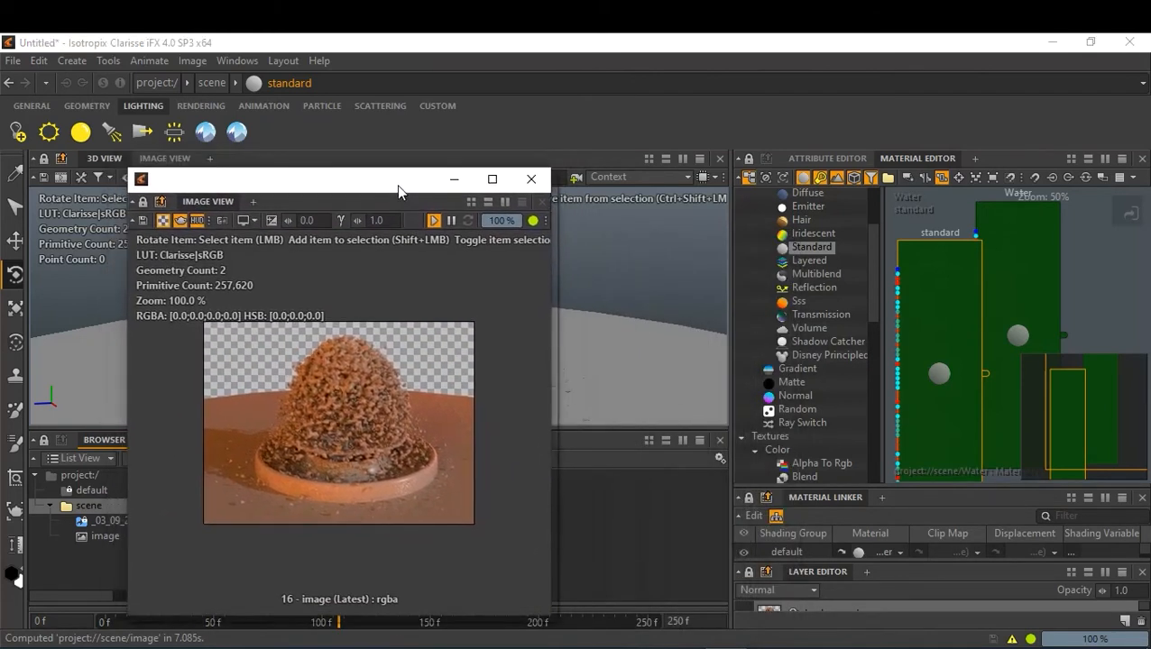
click(1008, 210)
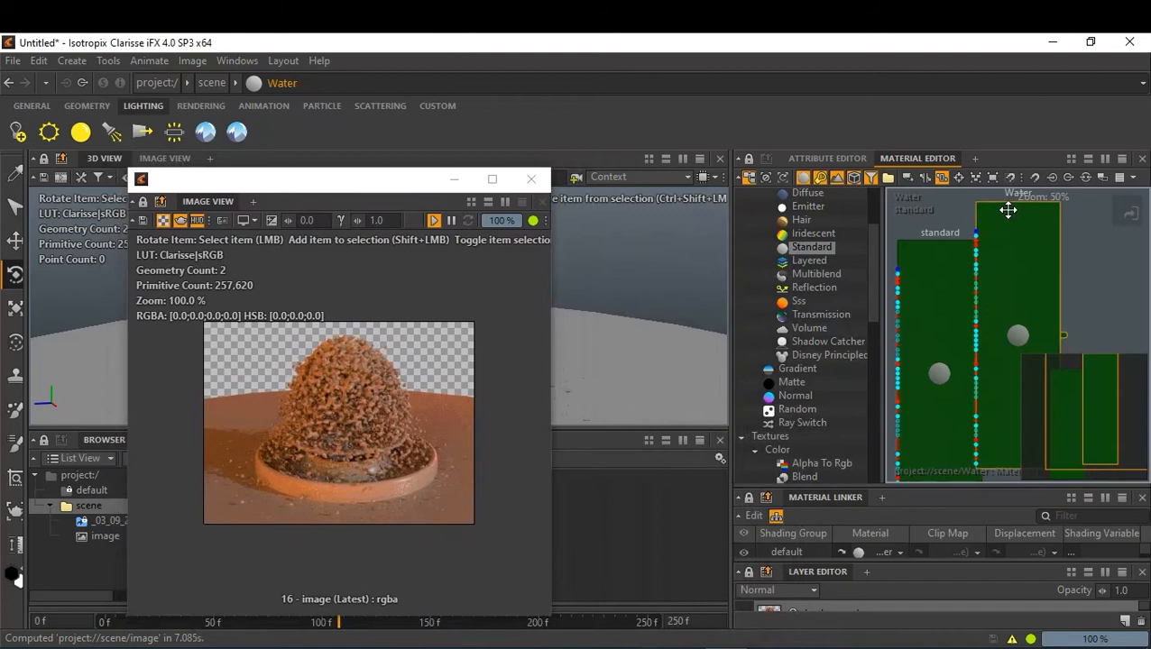
click(830, 158)
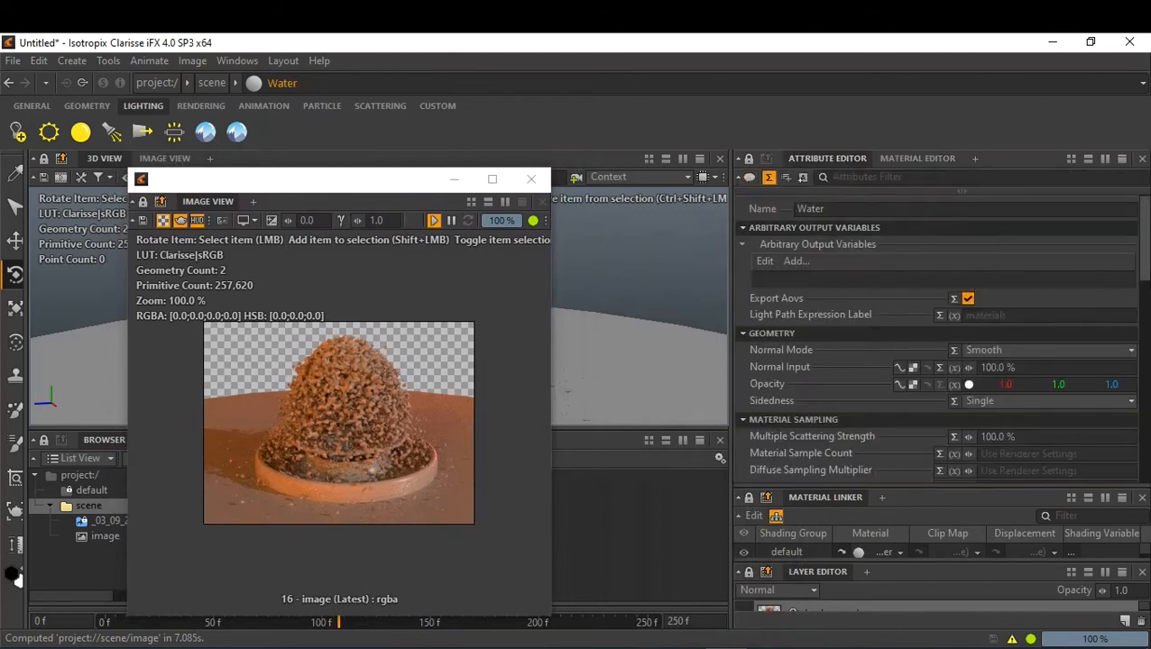
drag(1146, 263, 1147, 444)
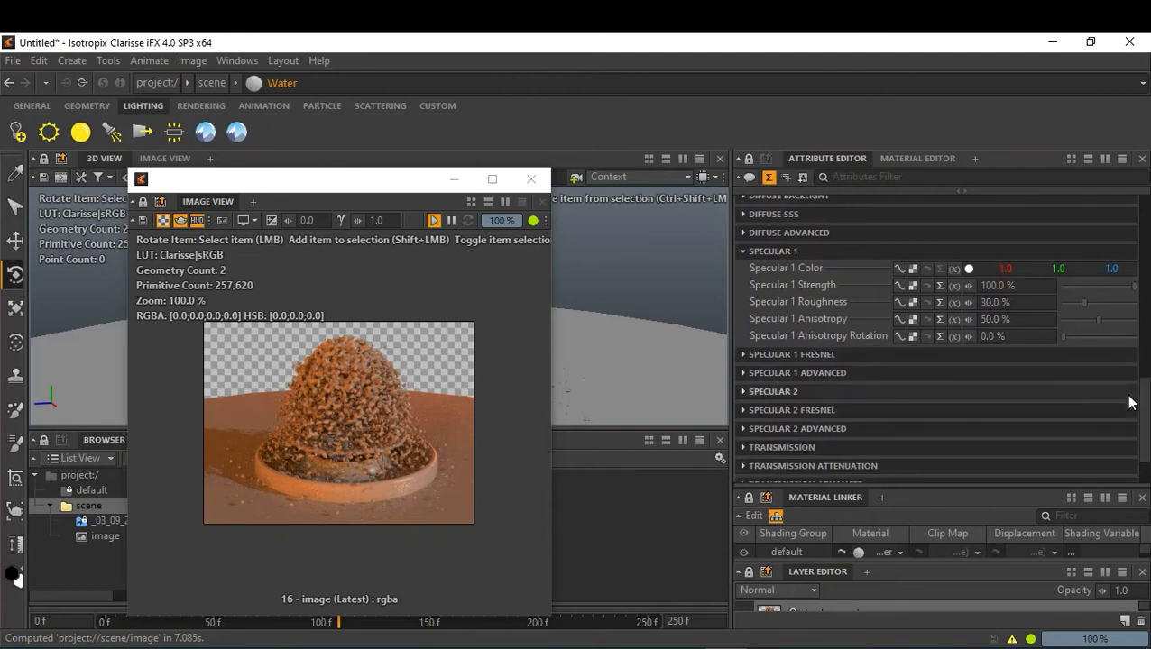
drag(1144, 422, 1145, 444)
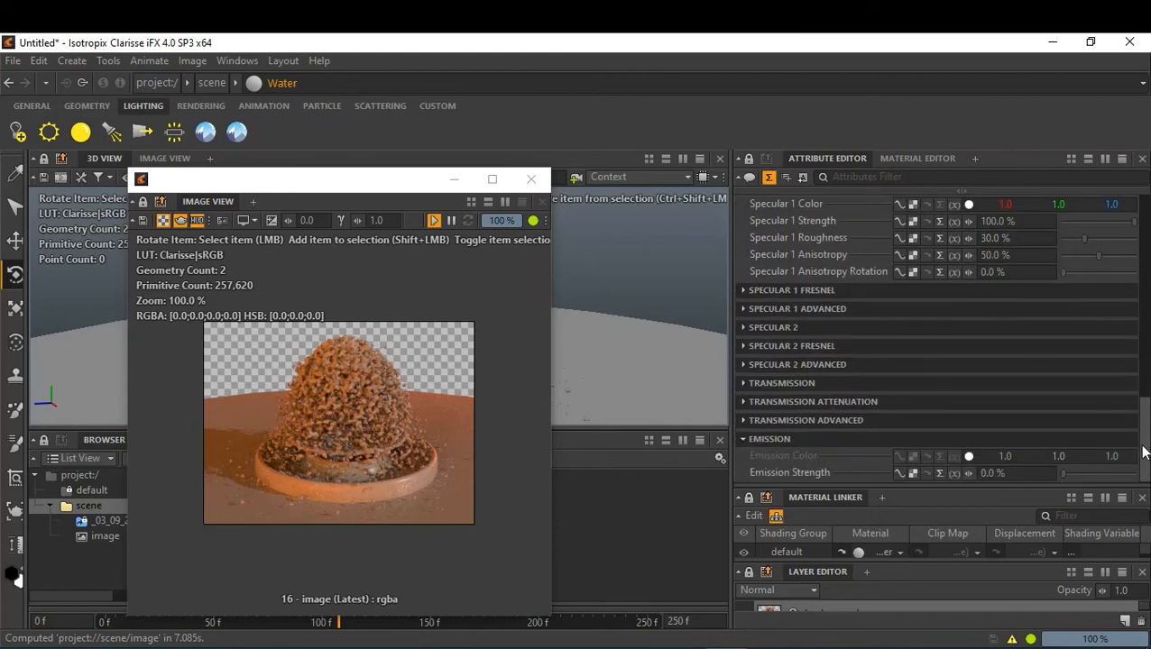
drag(1144, 451, 1142, 424)
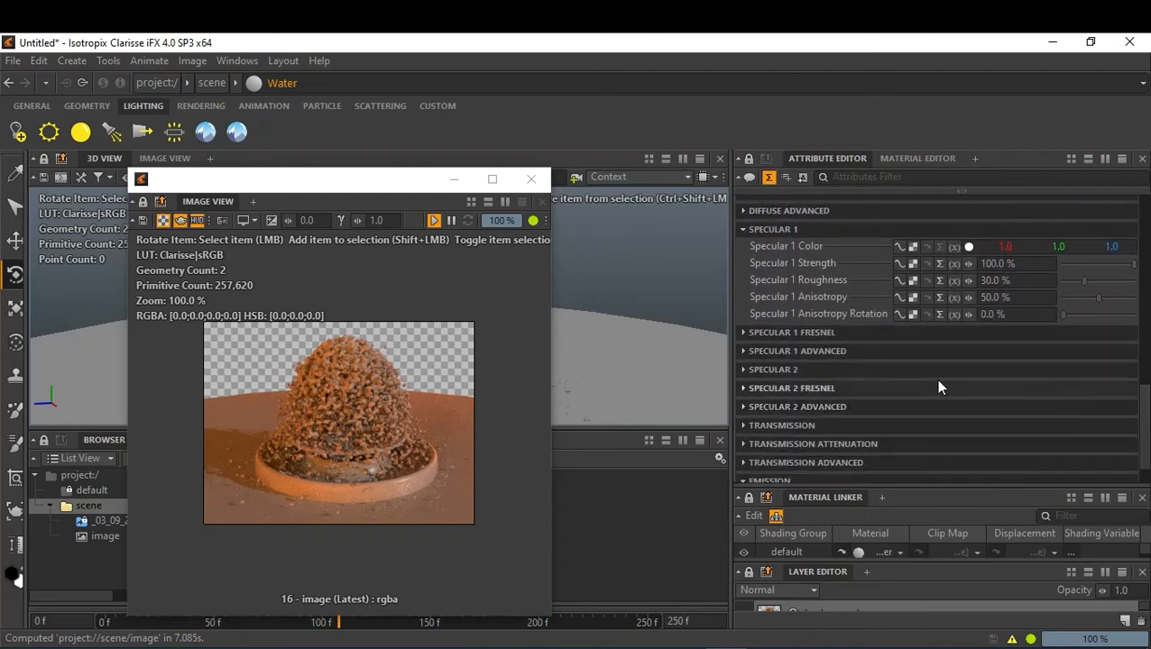
click(794, 332)
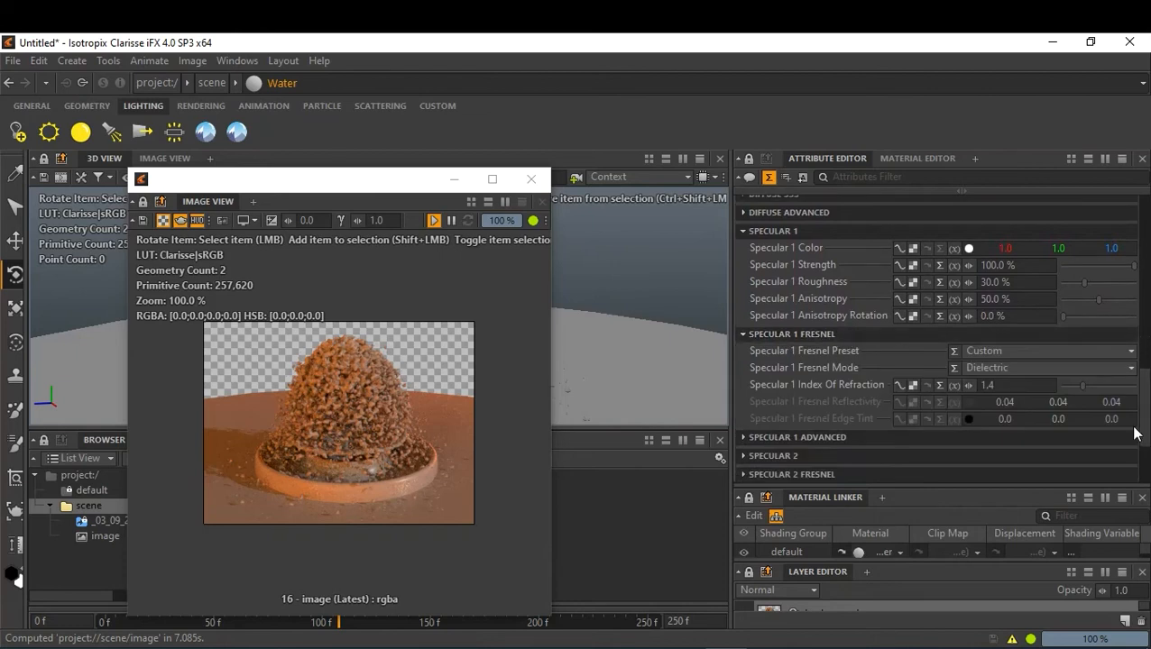
click(1028, 369)
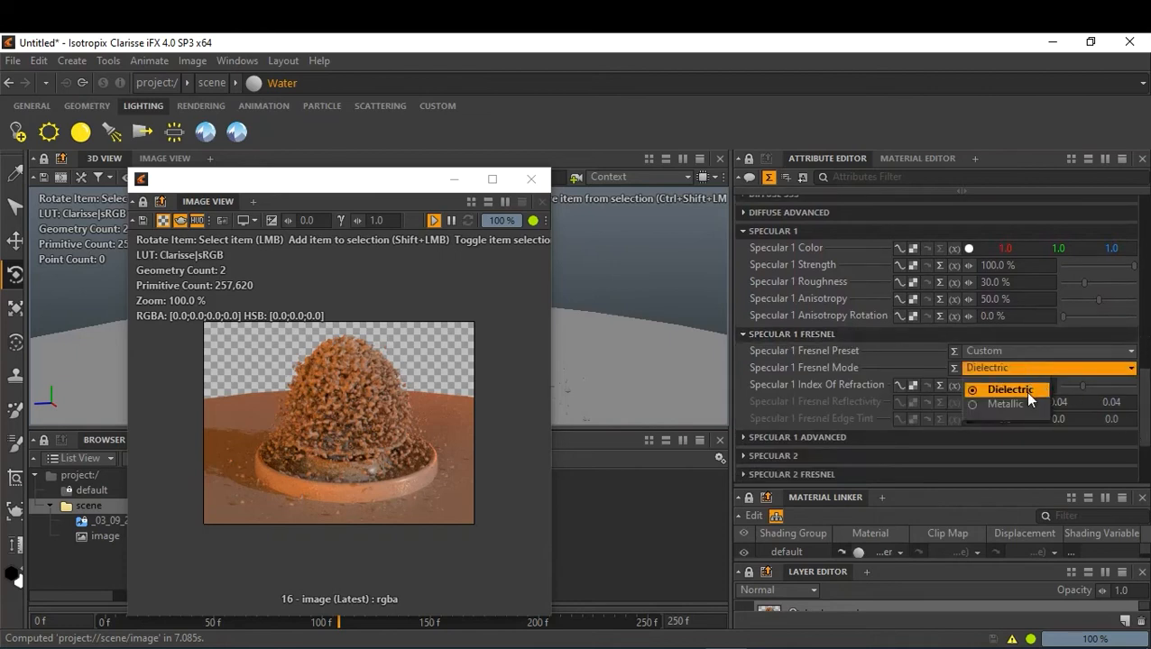
click(1011, 390)
click(1029, 353)
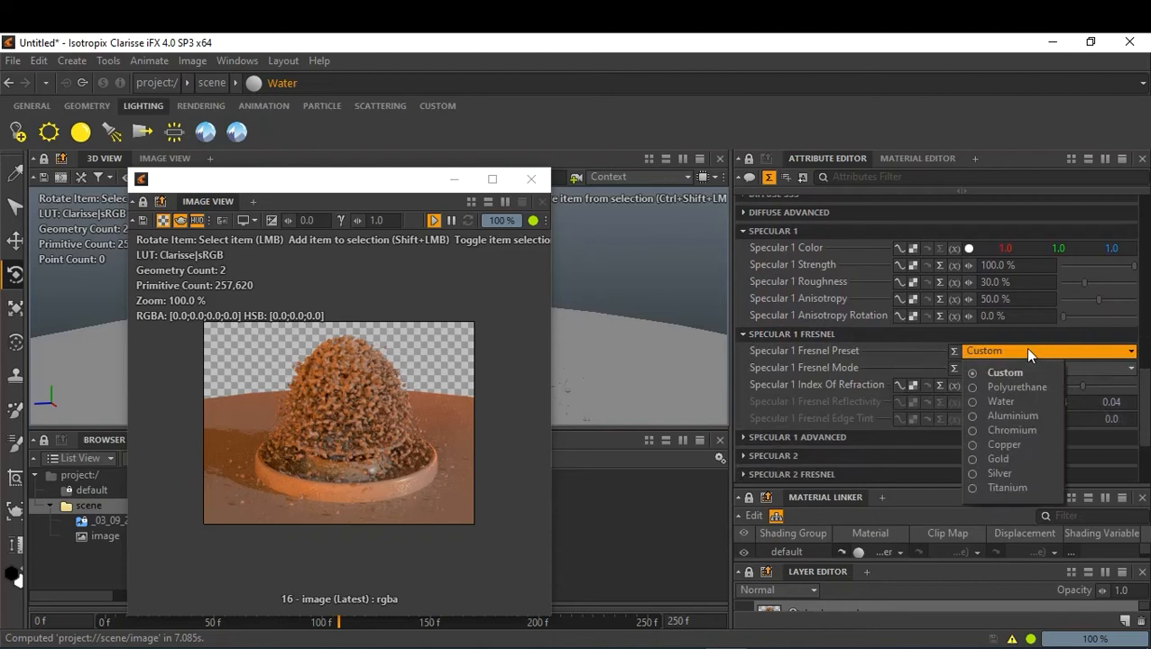
click(1026, 407)
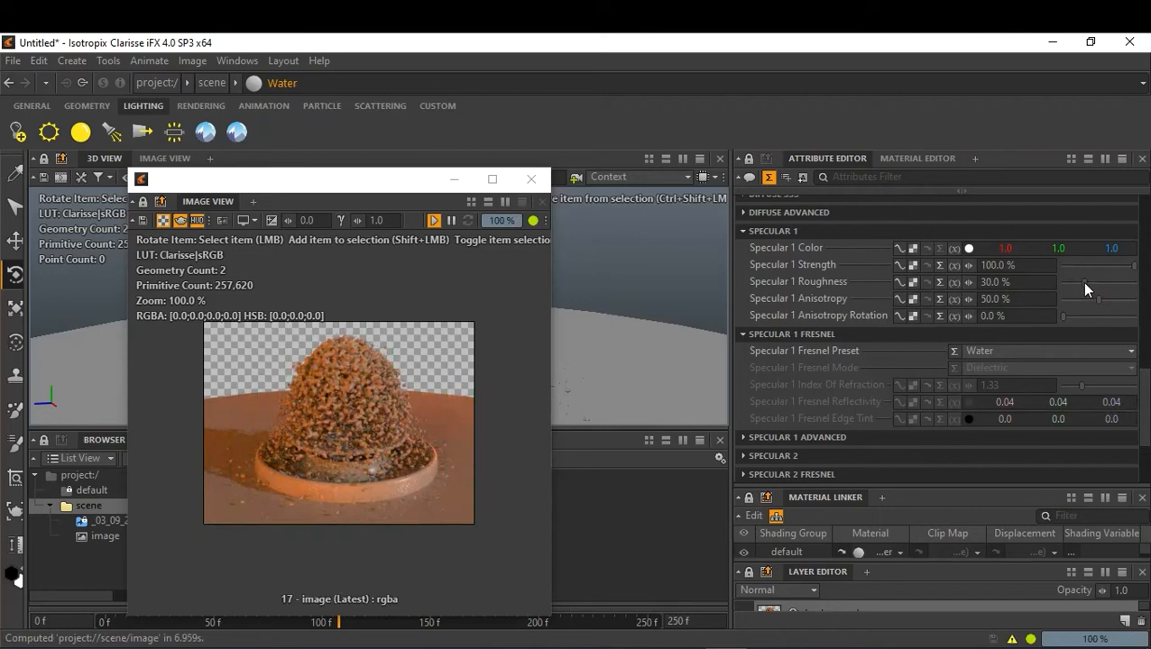
drag(1084, 282, 1062, 284)
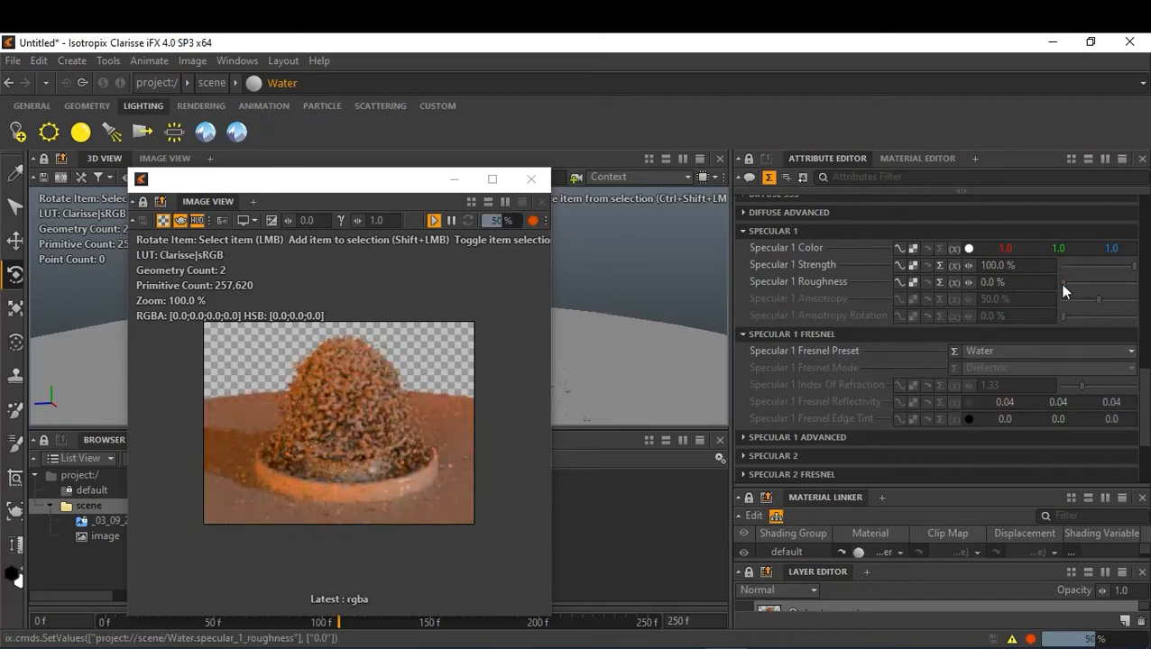
Step: Examine the Water material's Specular 2, Specular 2 Fresnel, Specular 1 Advanced and diffuse settings
drag(1140, 406, 1144, 436)
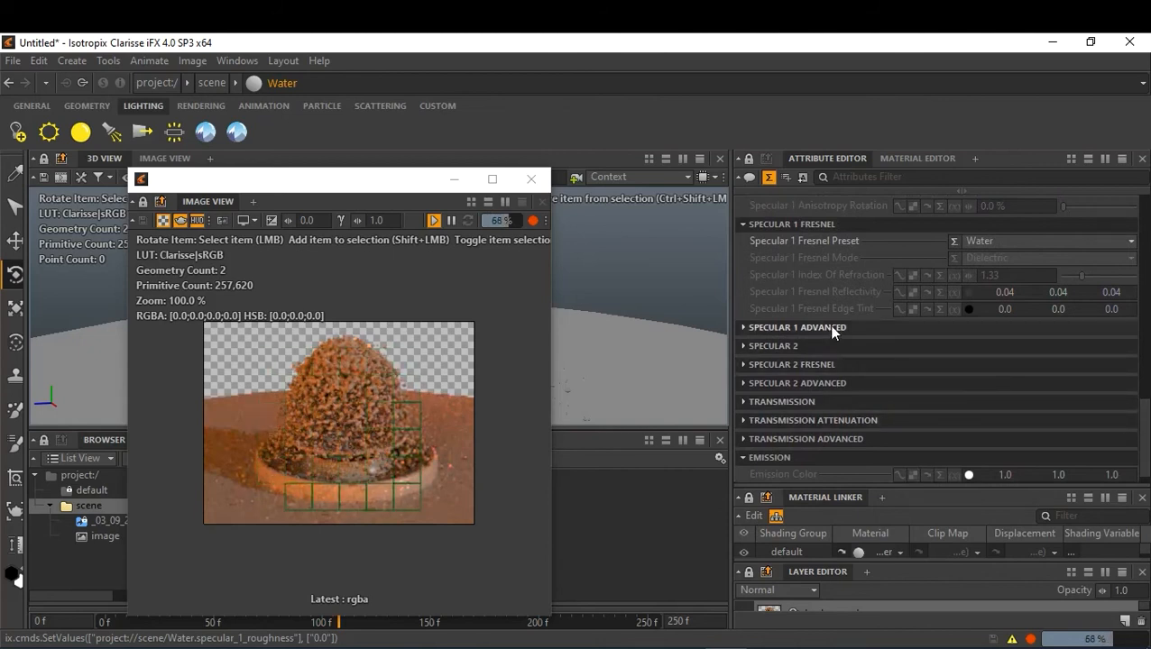
click(843, 362)
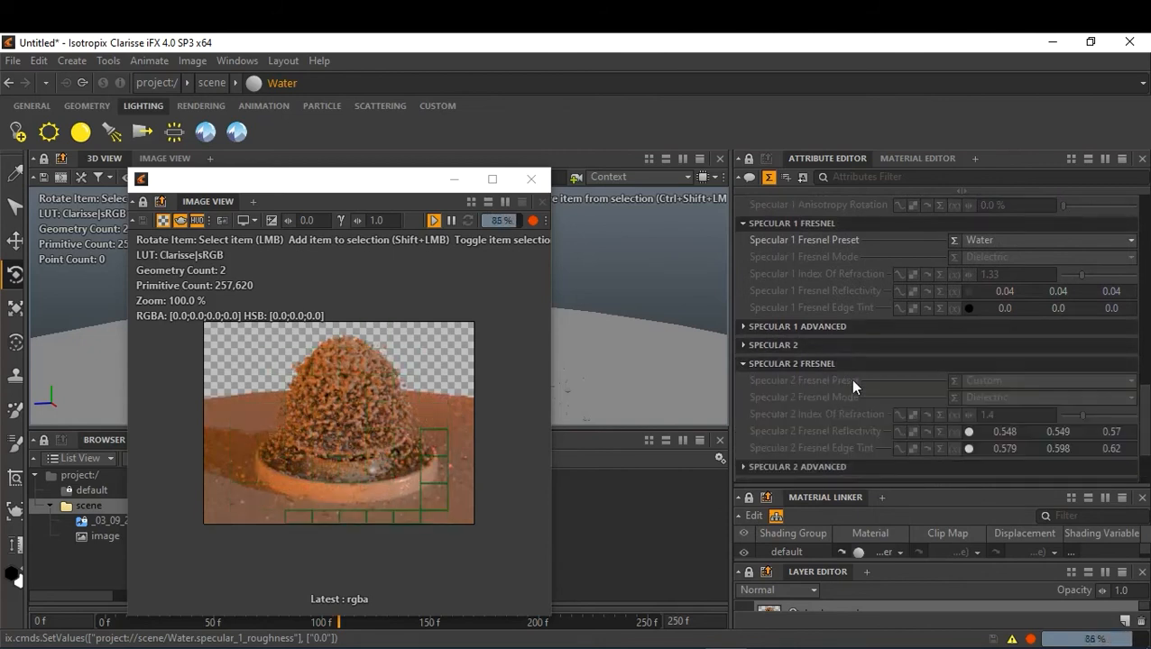
click(827, 345)
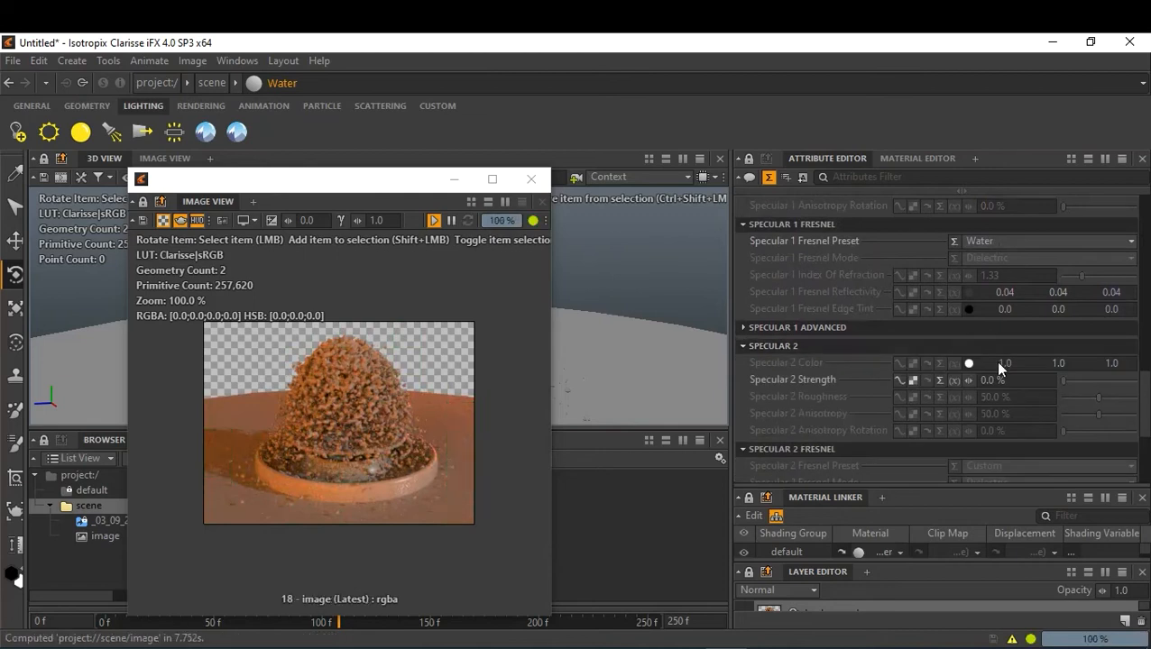
click(881, 328)
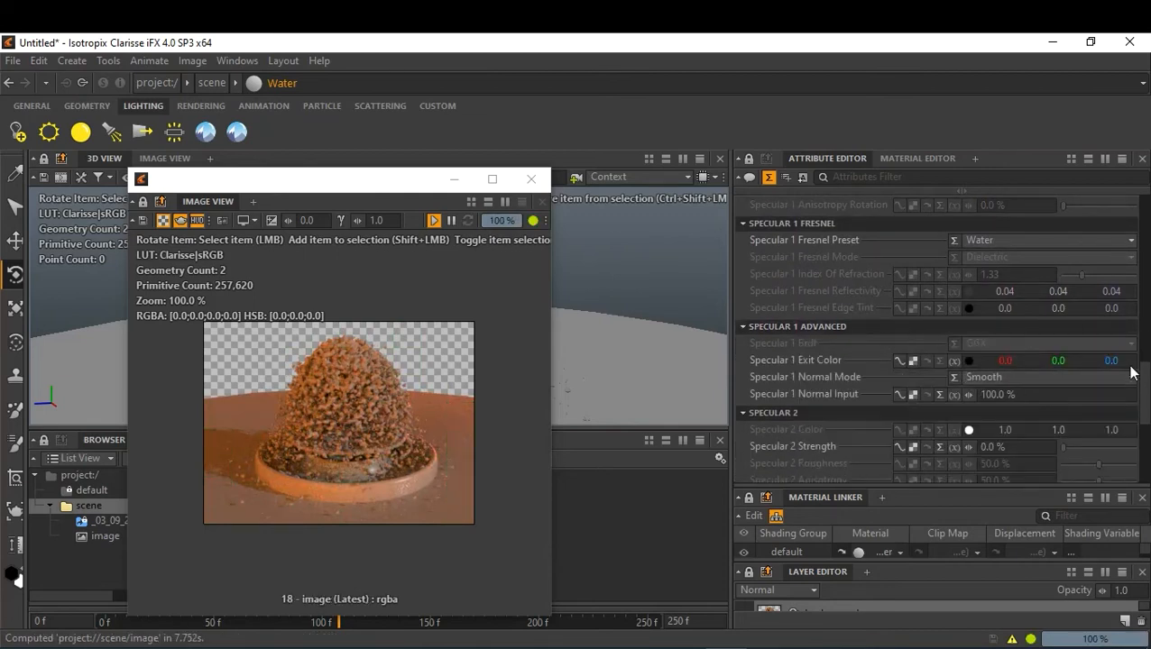
drag(1139, 387, 1139, 358)
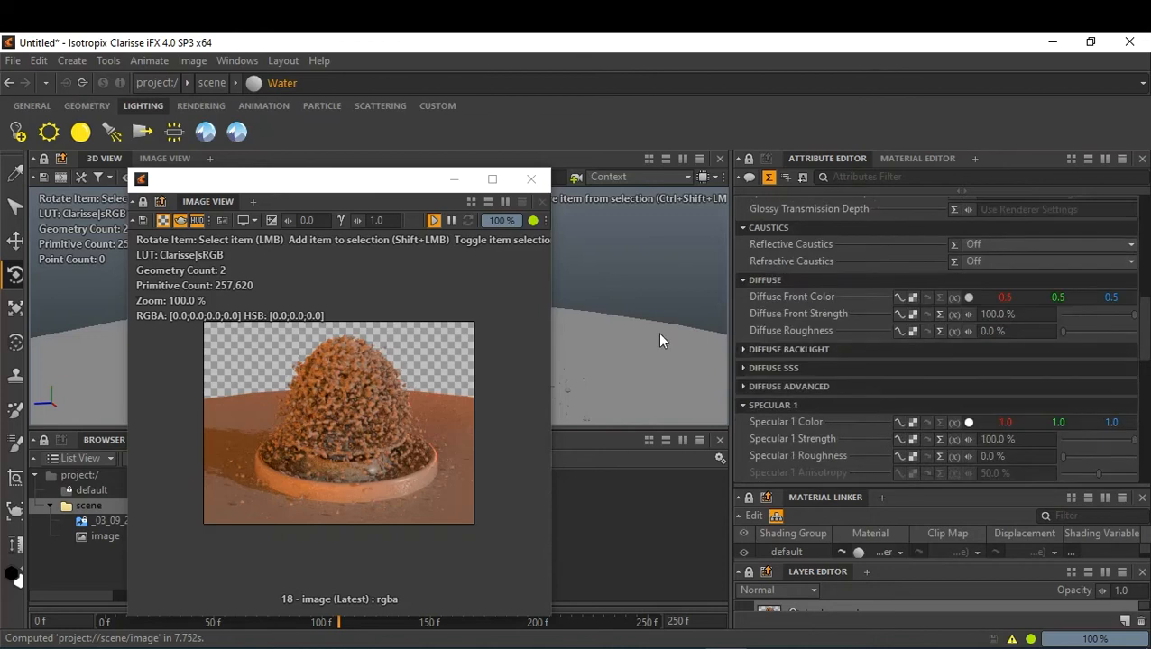
Step: Assign the dielectric material to the fluid mesh and reopen the render in a separate image view
click(530, 179)
drag(225, 536, 375, 269)
double_click(471, 523)
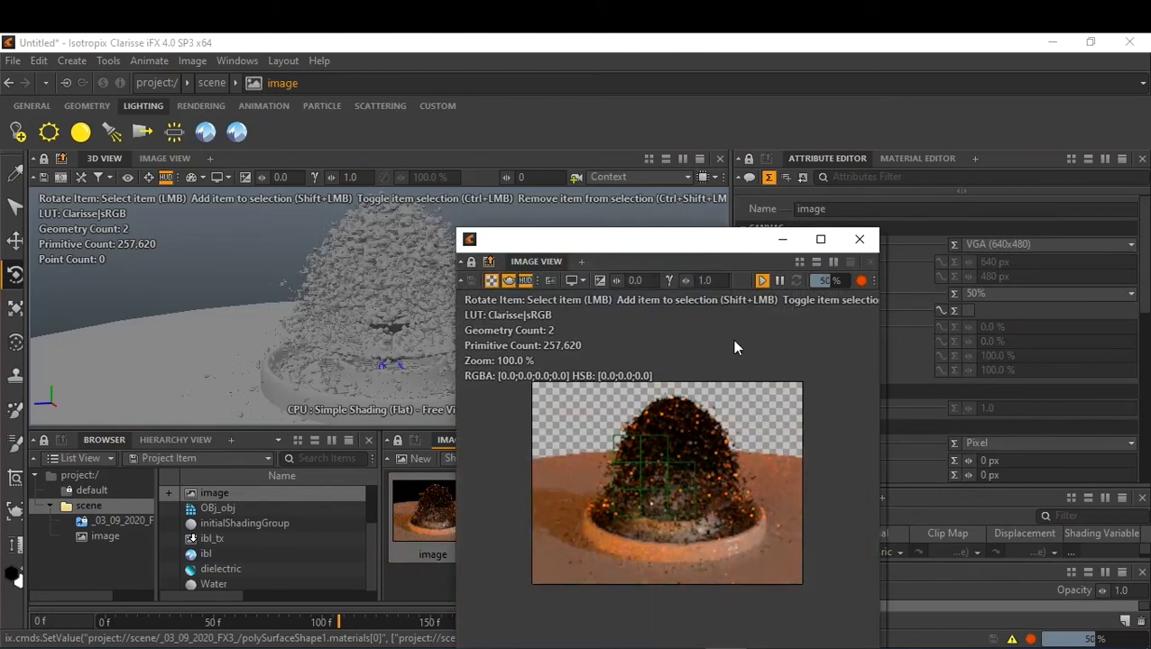
drag(713, 243, 482, 224)
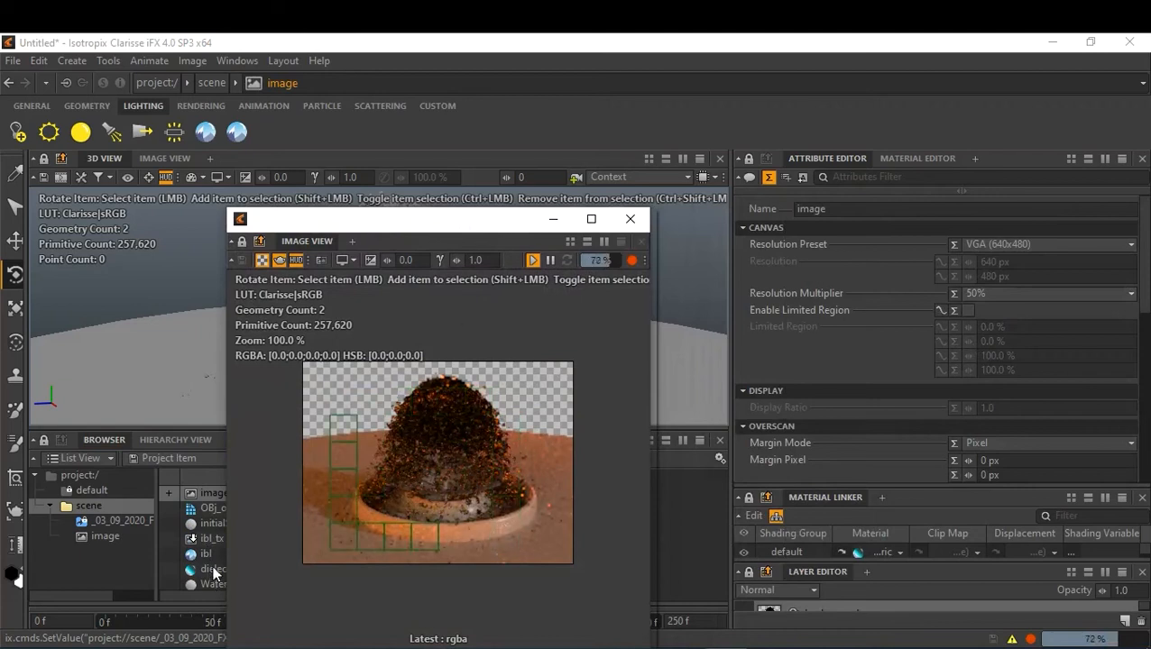
Step: Display the ibl_tx texture's file path settings and reposition the floating image view beside the attributes
click(212, 536)
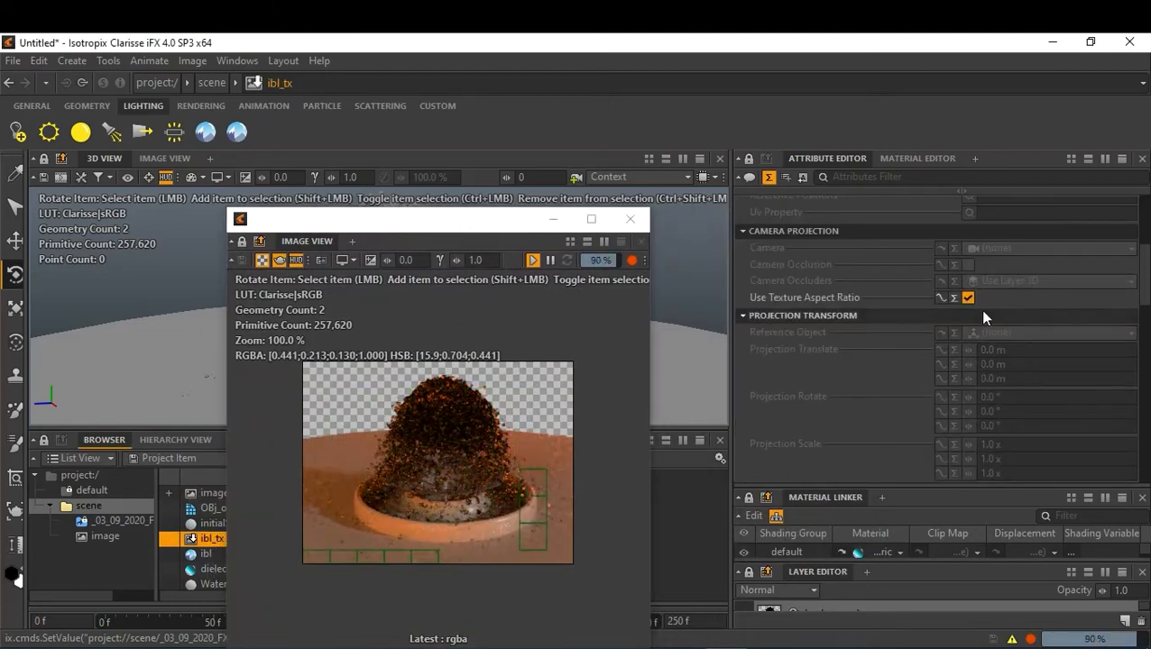
drag(437, 225, 530, 222)
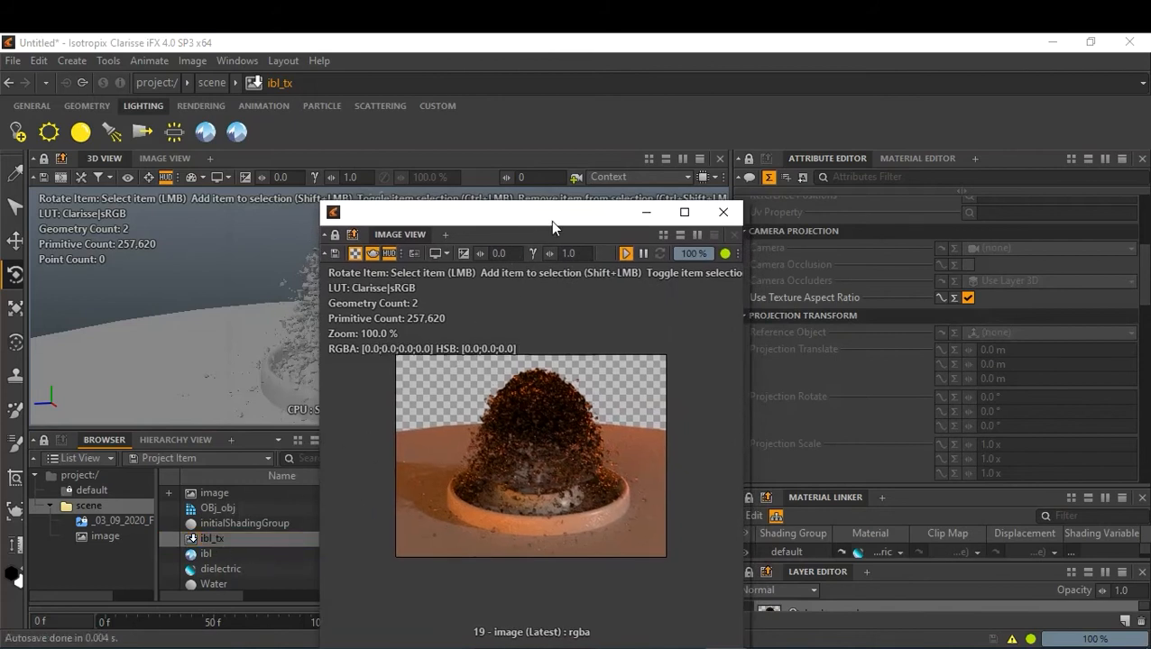
drag(552, 225, 498, 230)
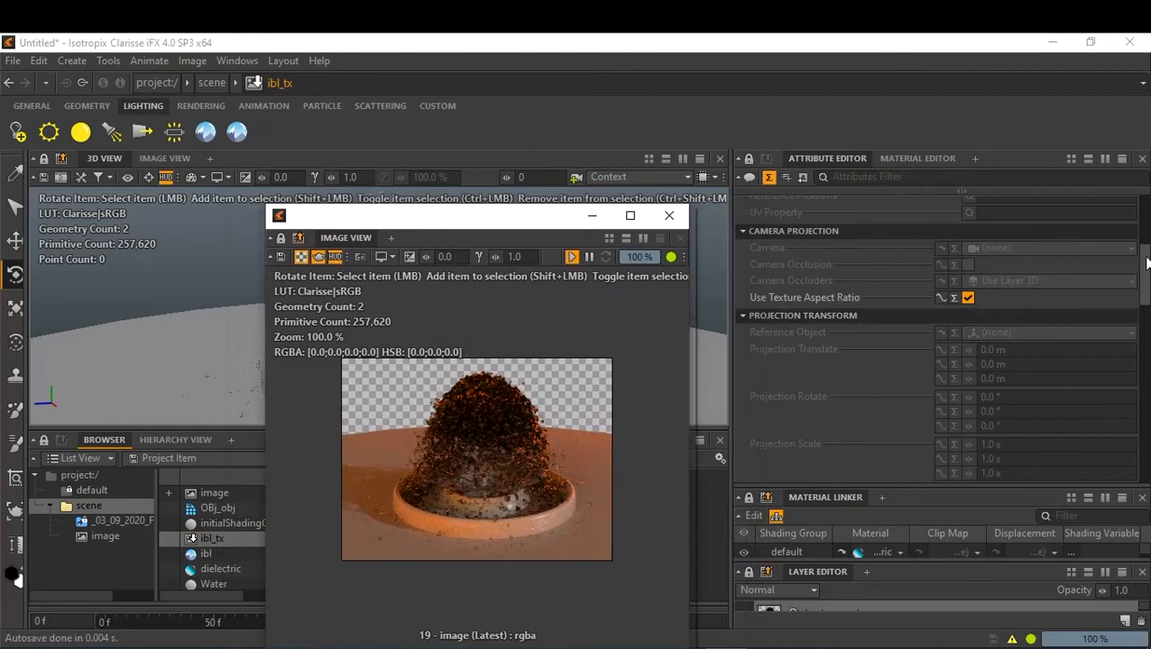
scroll(1146, 264, down, 7)
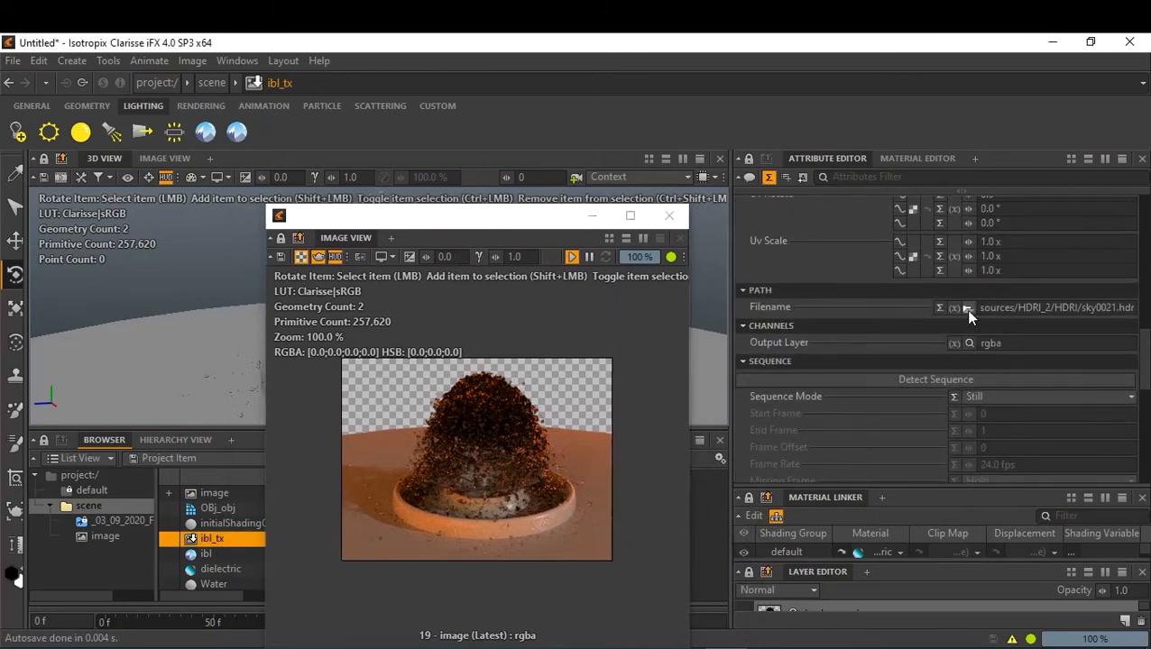
Step: Load sky0031.hdr from the HDRI folder as the ibl_tx environment texture
click(967, 308)
click(492, 367)
scroll(532, 339, down, 7)
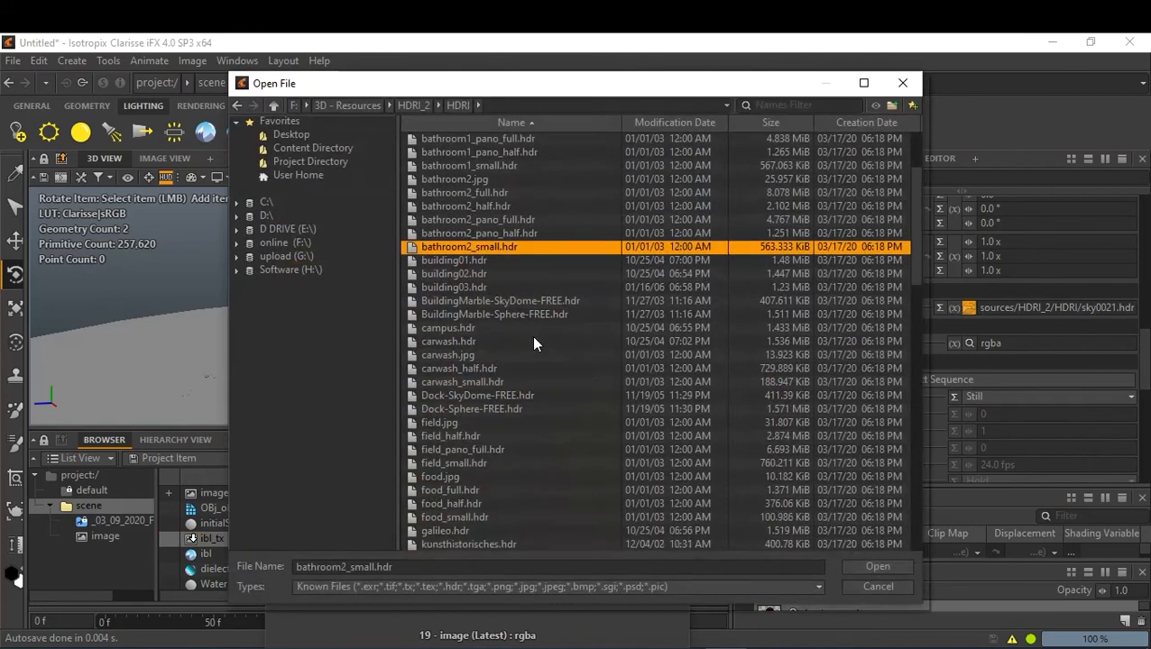
scroll(533, 345, down, 2)
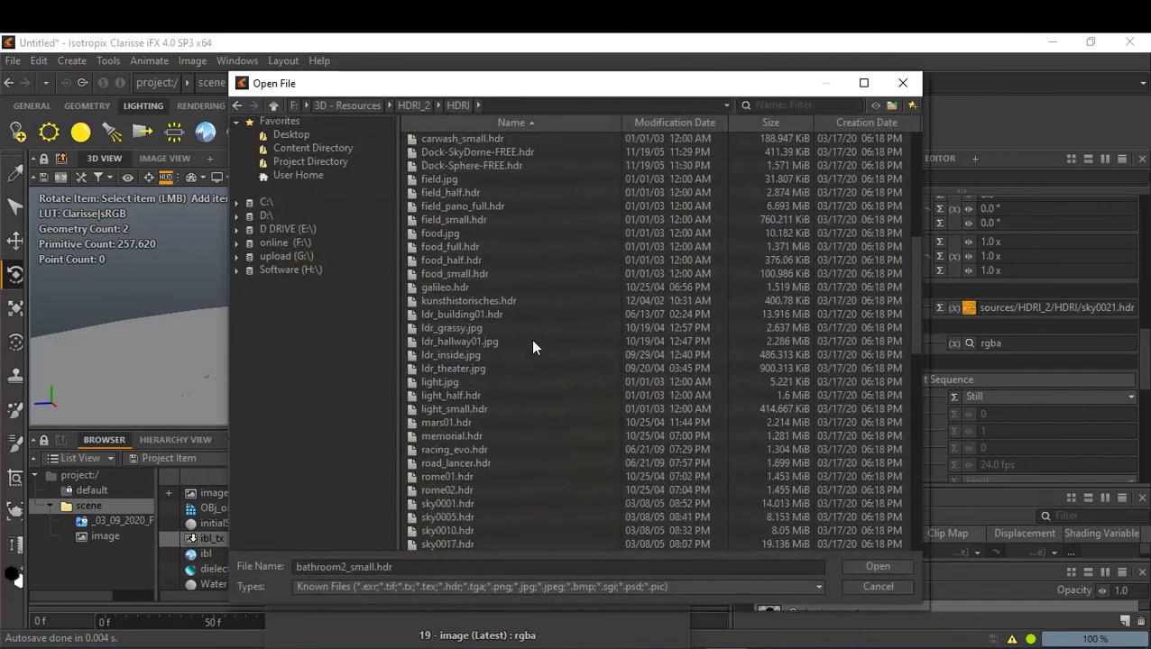
scroll(532, 347, down, 1)
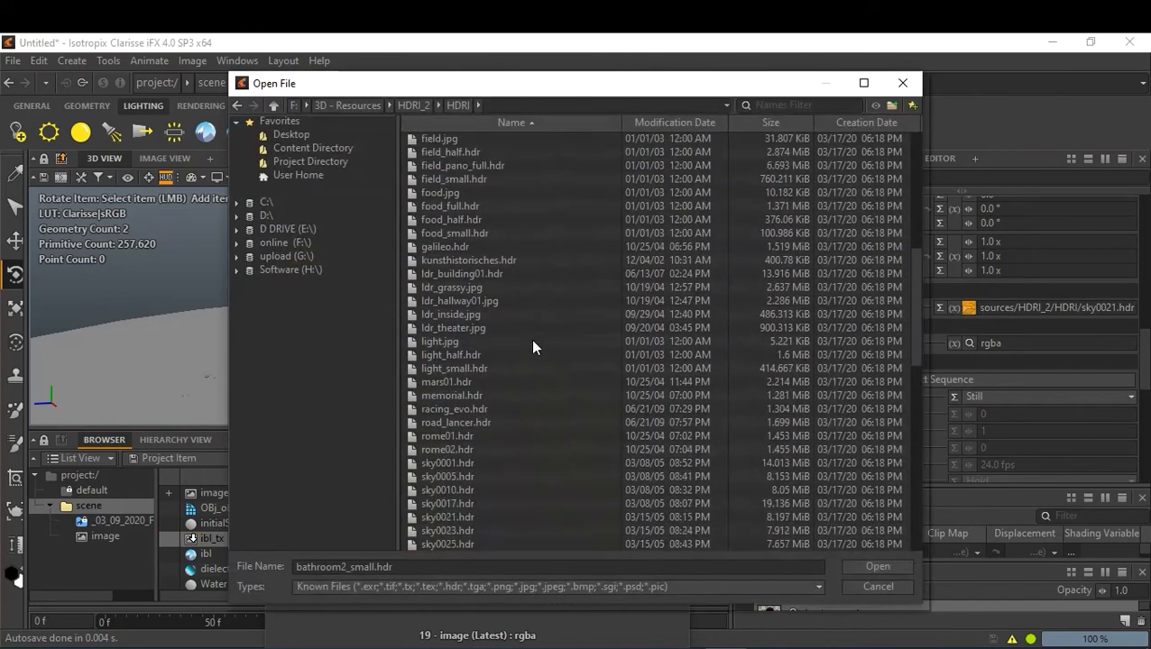
click(466, 465)
click(458, 492)
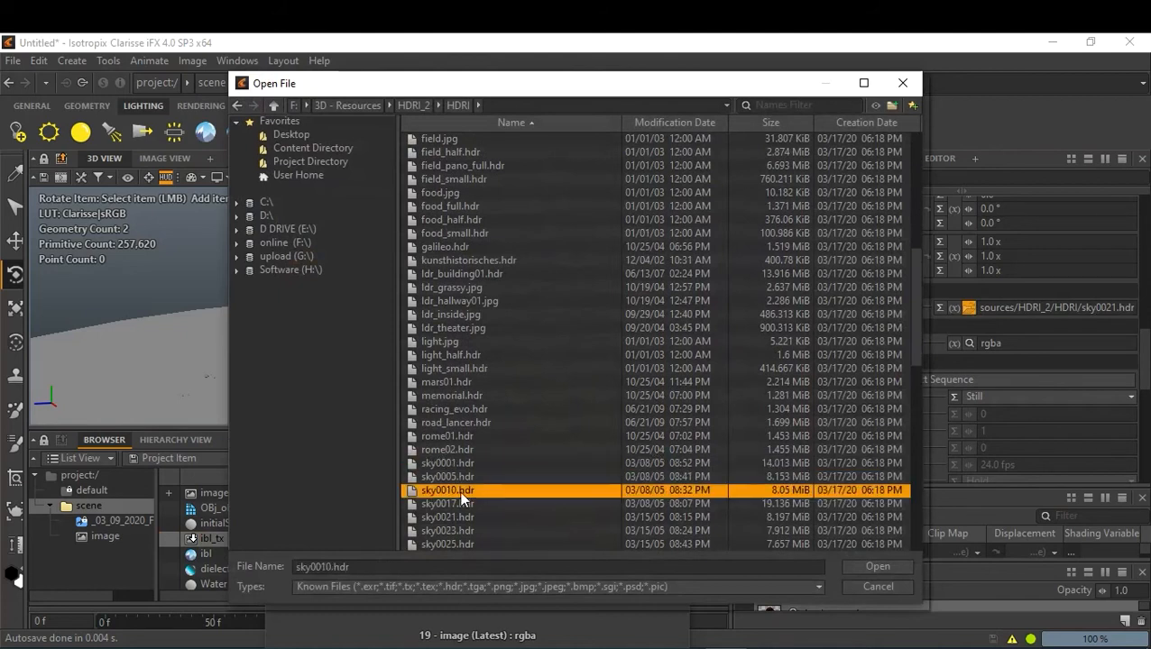
scroll(459, 491, down, 1)
click(459, 492)
scroll(462, 492, down, 2)
click(461, 491)
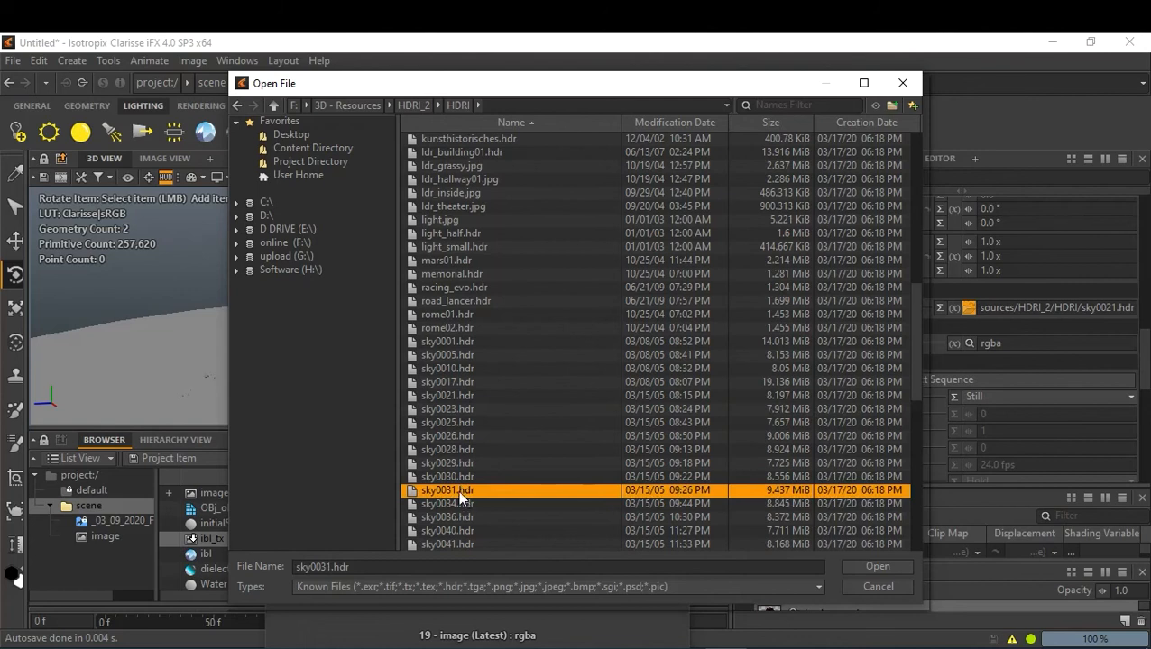
double_click(457, 490)
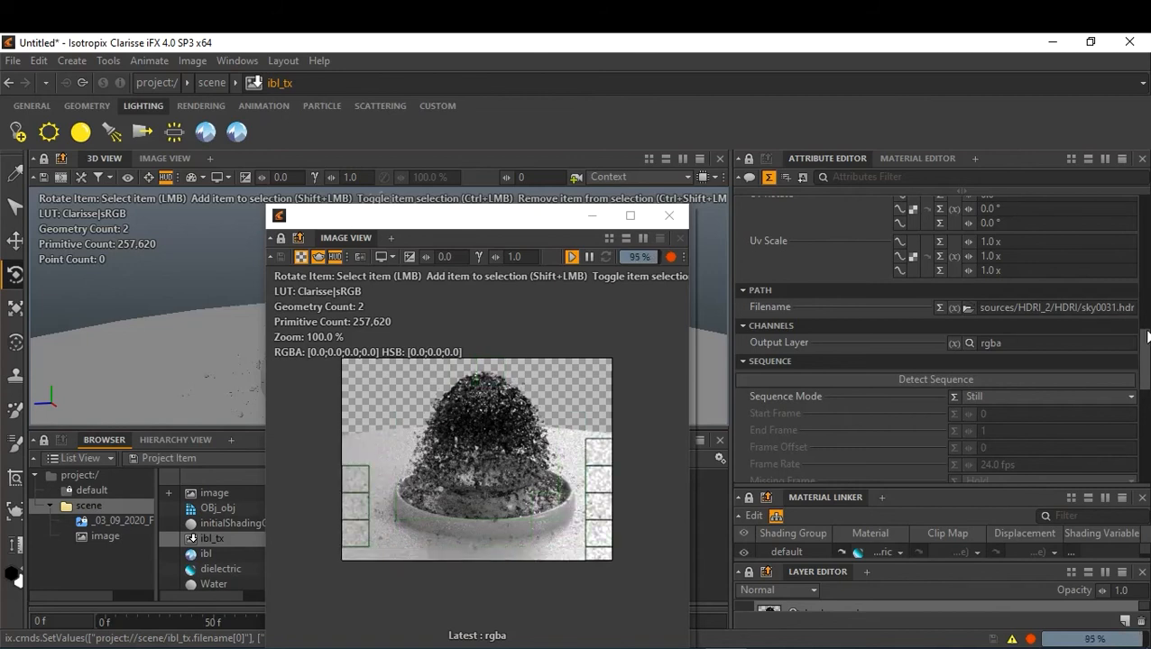
Step: Replace the ibl_tx environment texture with sky0026.hdr from the HDRI folder
click(967, 308)
click(493, 462)
scroll(514, 441, down, 7)
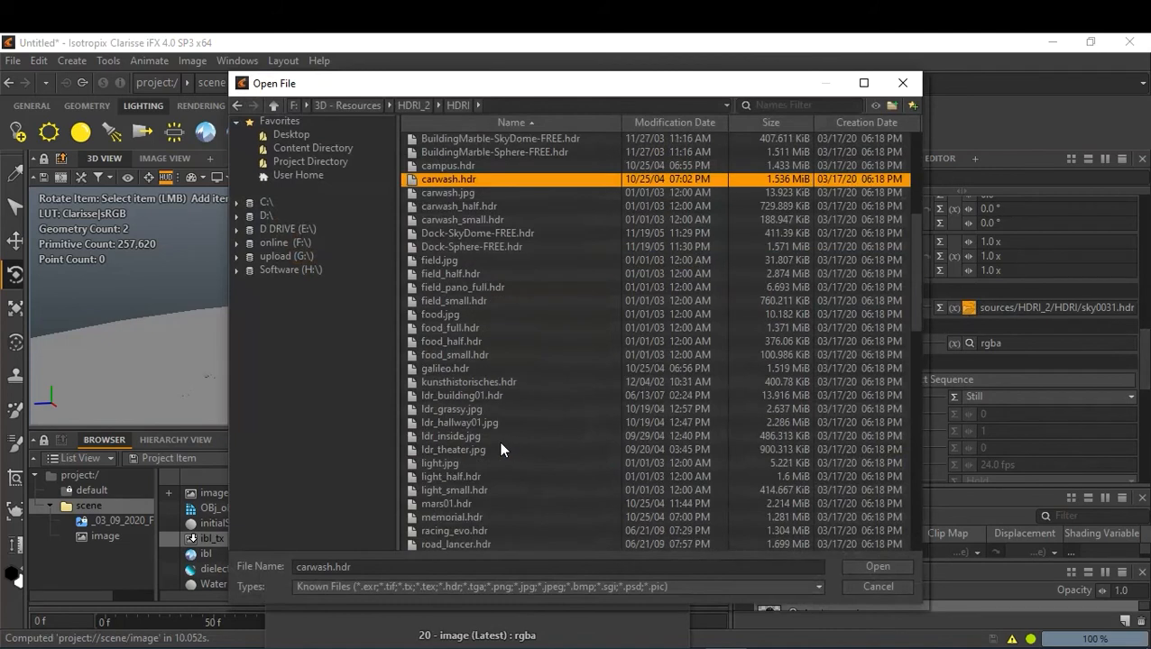
scroll(502, 450, down, 1)
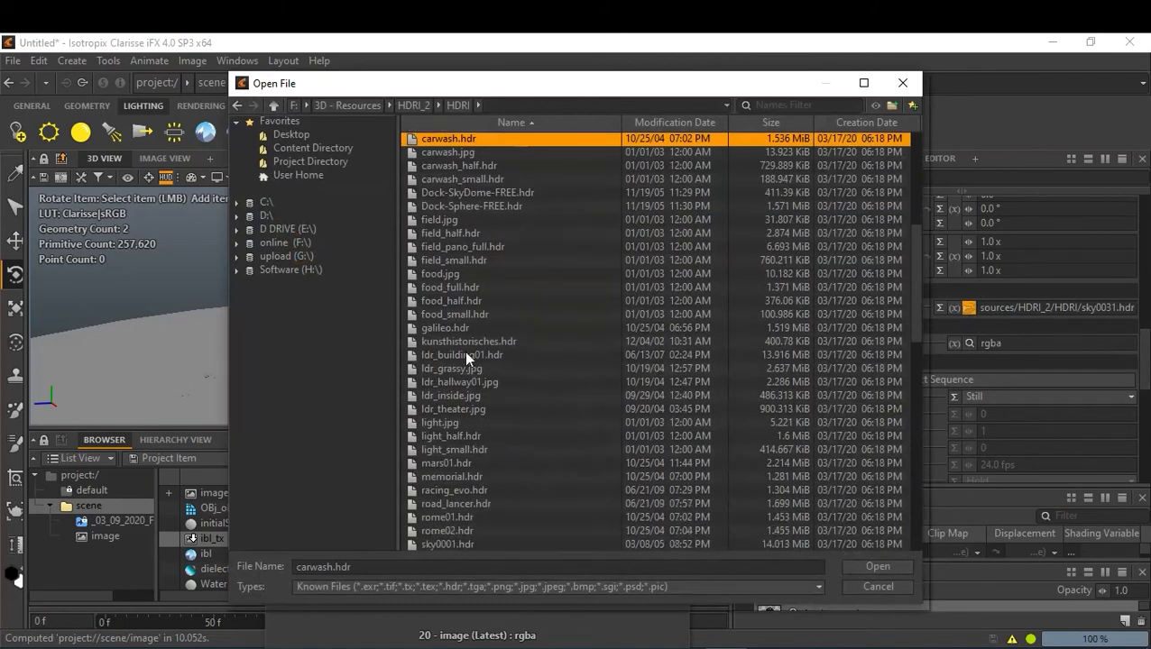
scroll(488, 377, down, 5)
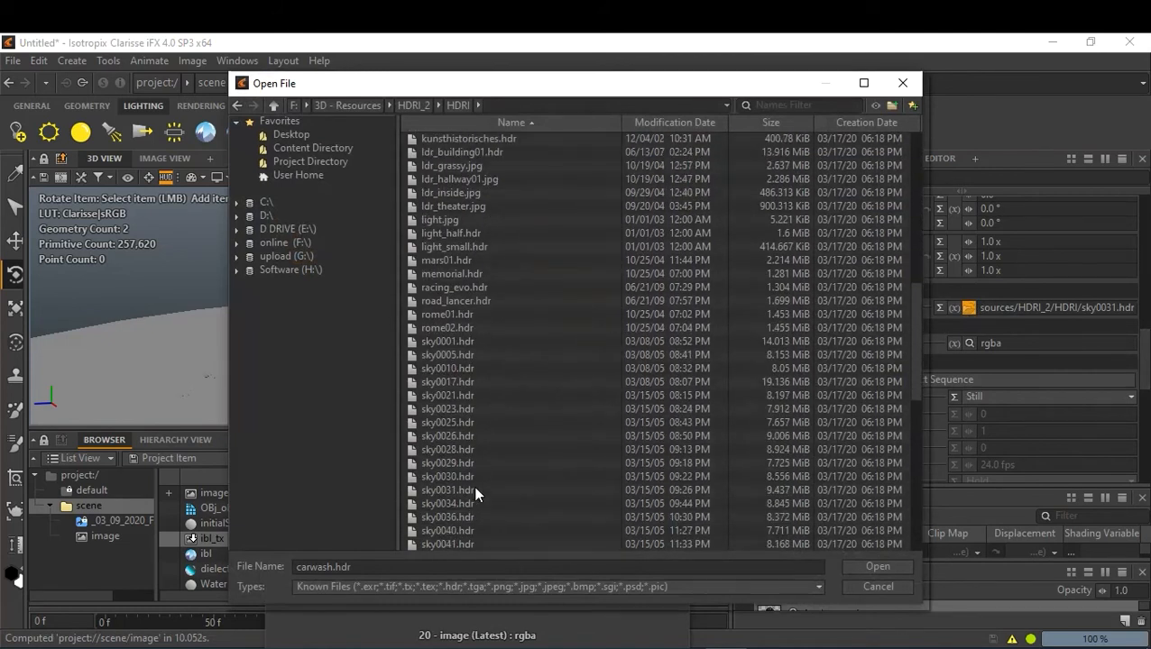
double_click(448, 435)
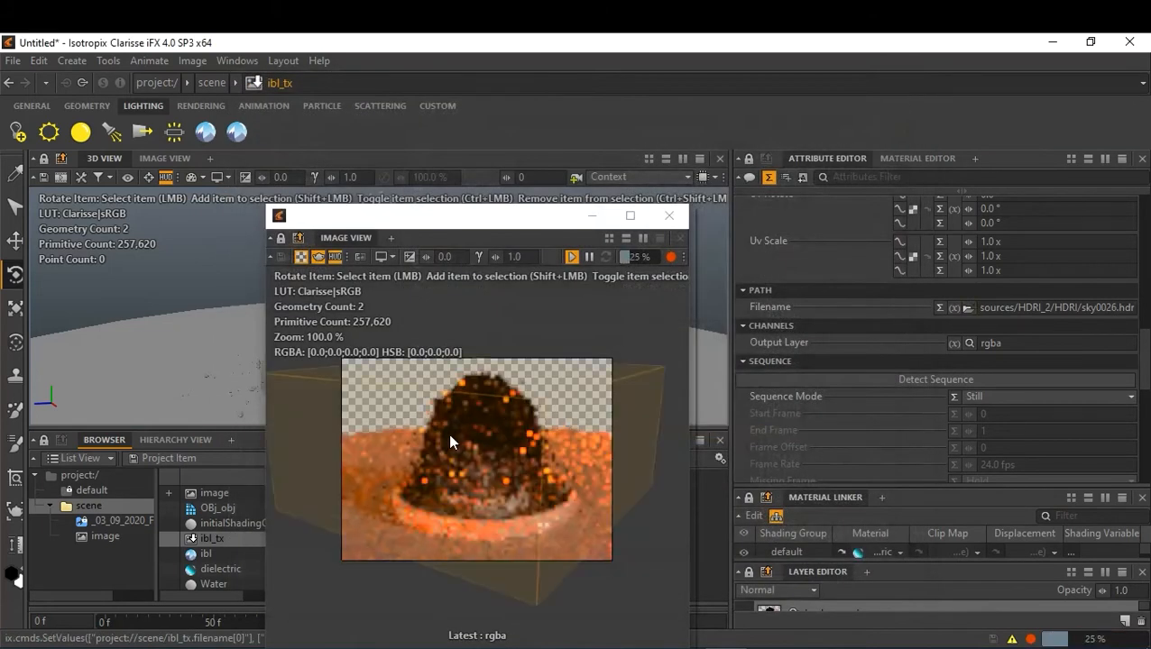
Step: Replace the ibl_tx environment texture with sky0036.hdr from the HDRI folder
click(967, 307)
click(565, 479)
scroll(565, 479, down, 3)
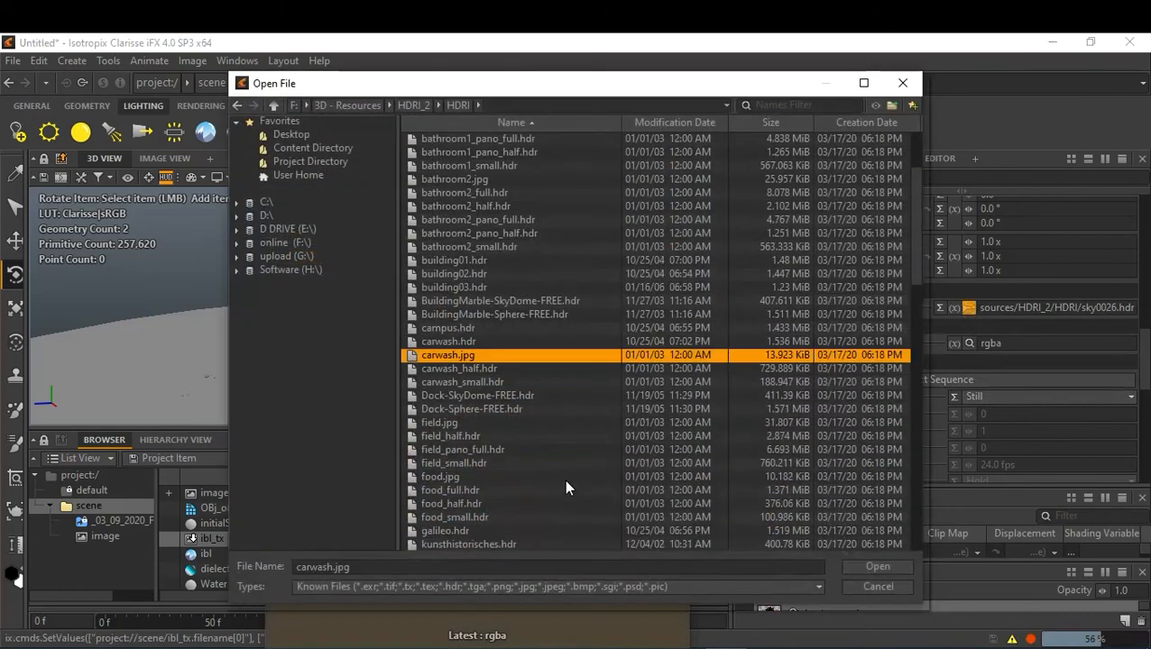
scroll(566, 487, down, 10)
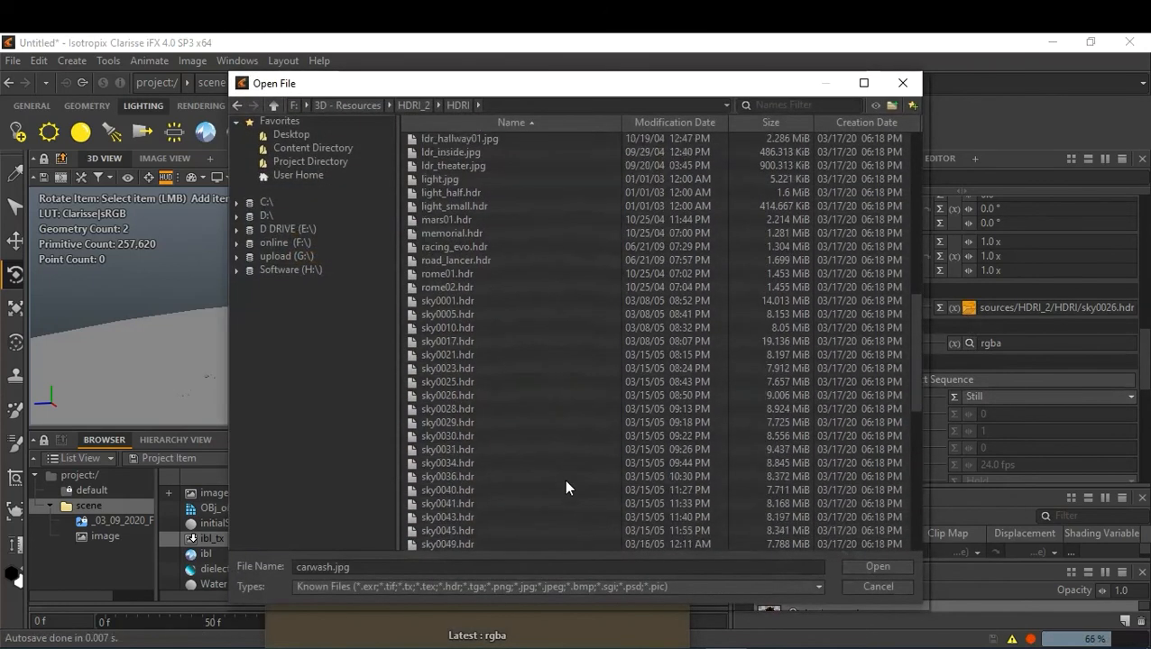
double_click(453, 477)
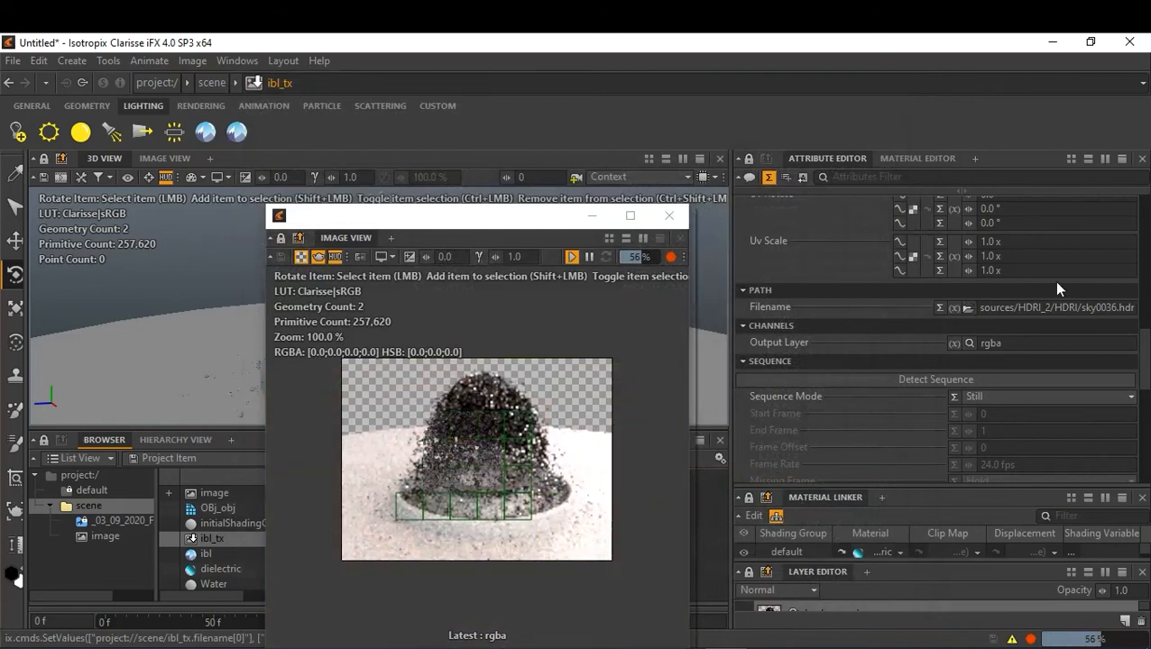
drag(1146, 359, 1146, 386)
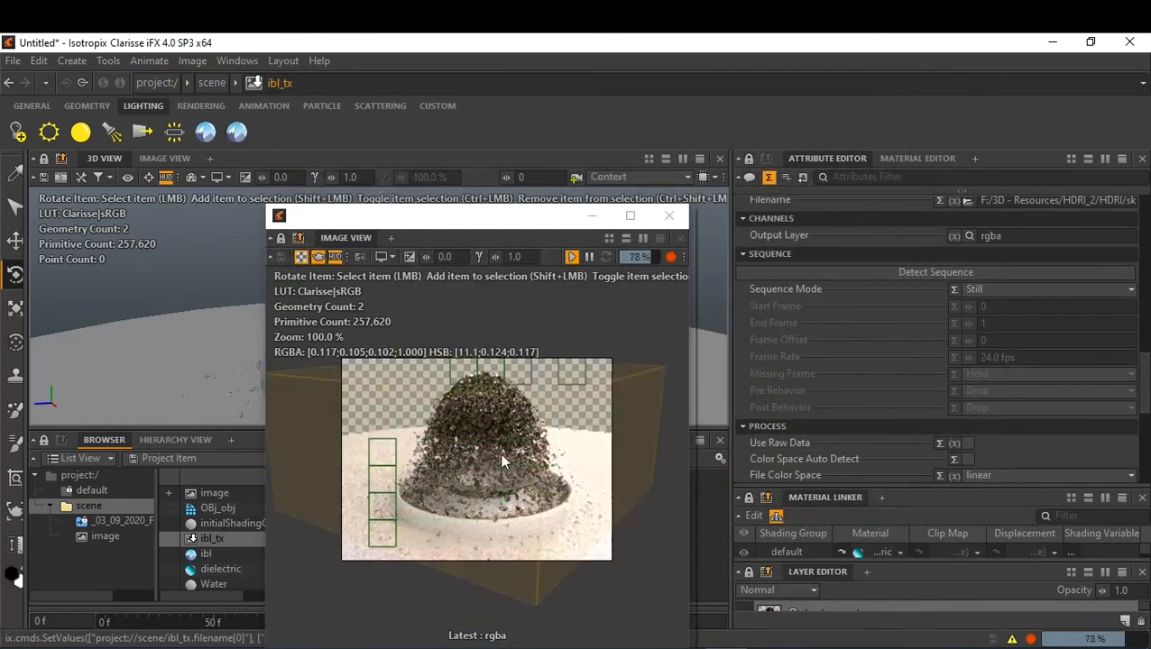
Step: Review the ibl environment light's lighting and sampling settings and rotate the light in the image view
click(206, 552)
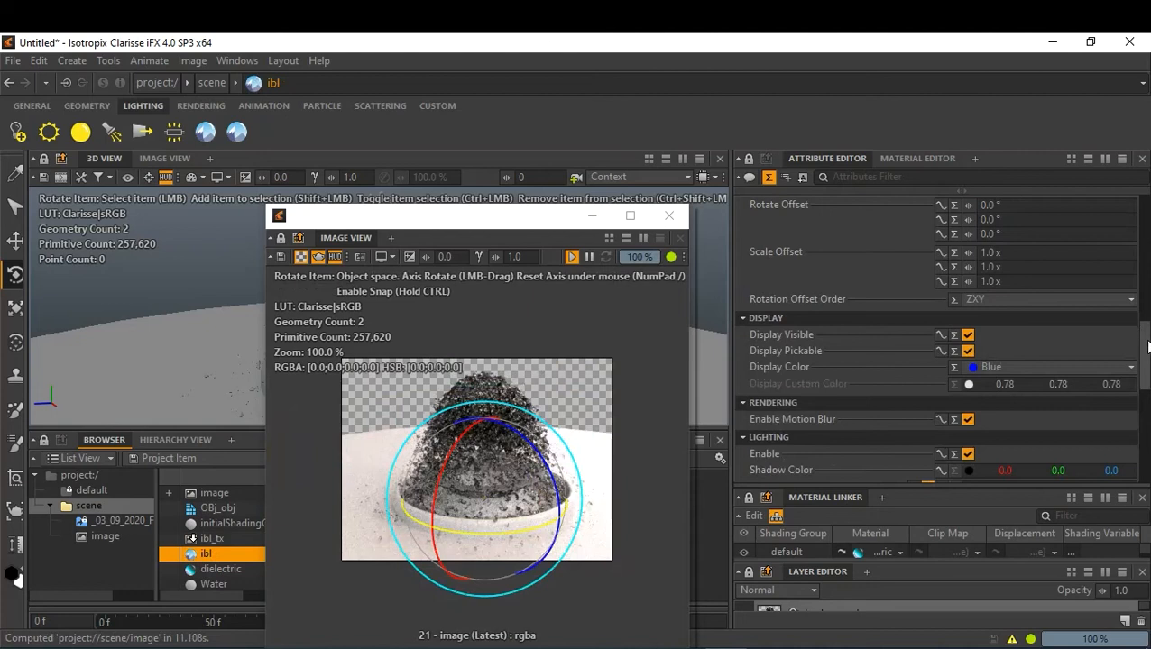
drag(1148, 346, 1145, 372)
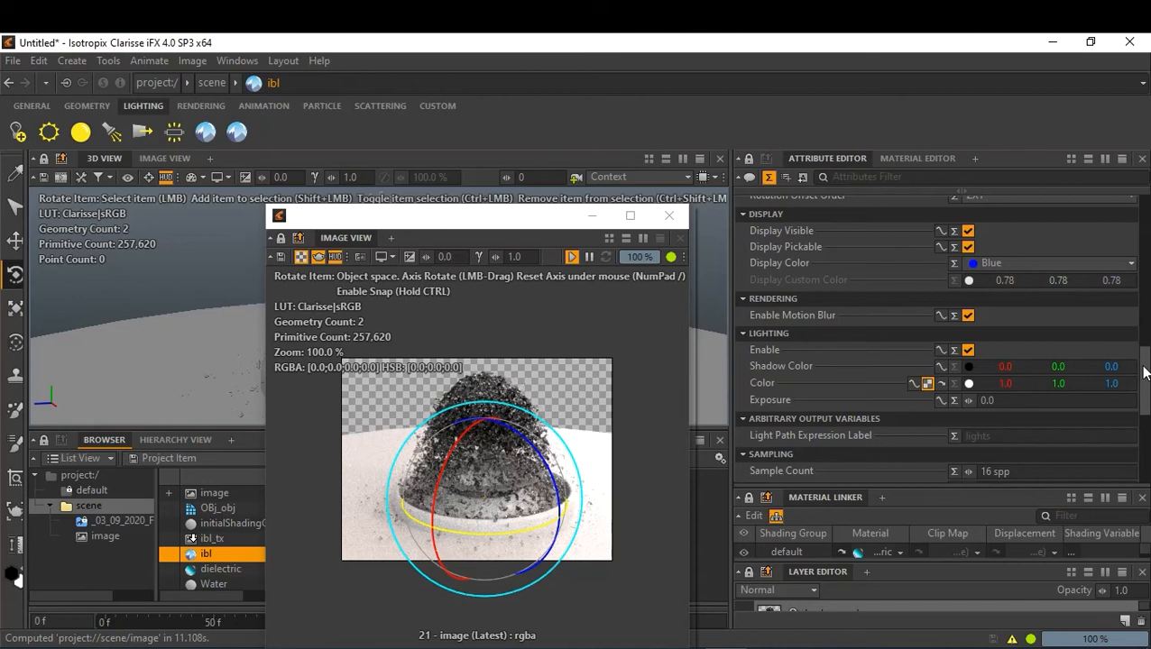
drag(1143, 372, 1143, 393)
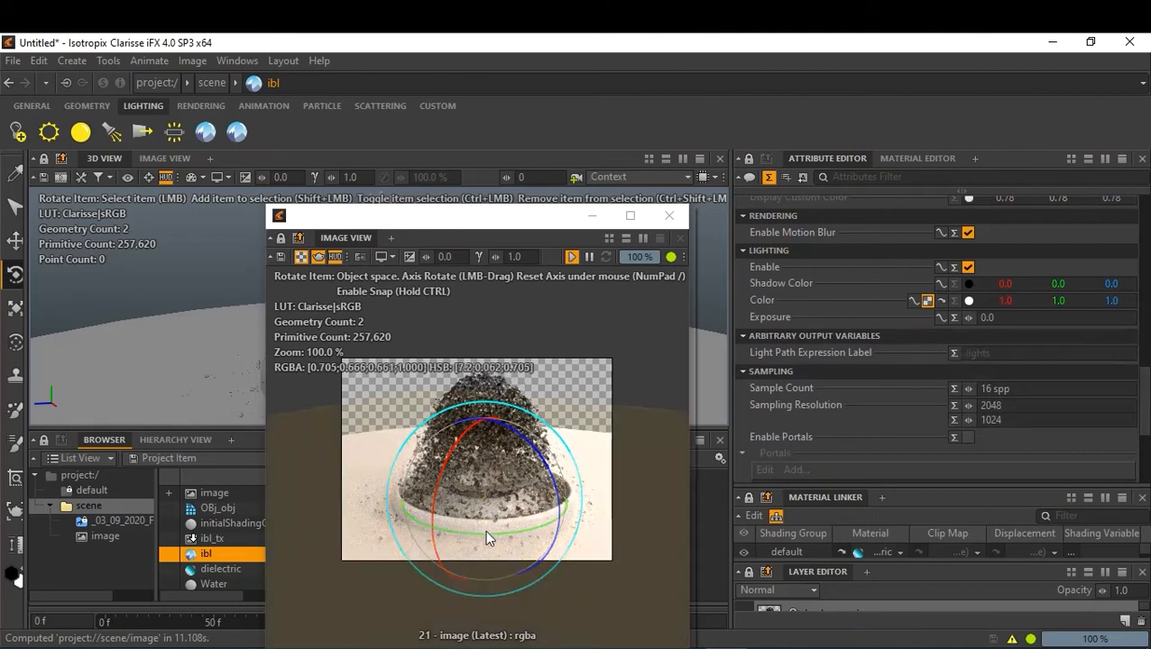
drag(485, 533, 557, 554)
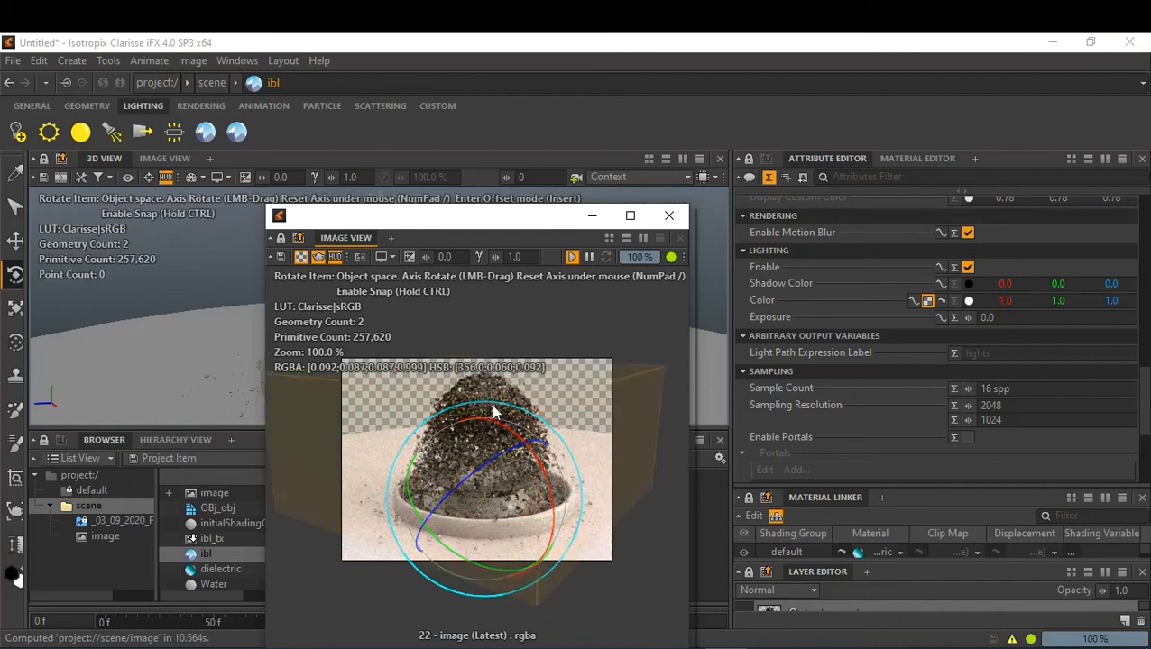
Step: Select the dielectric material and set its index of refraction to 2
click(234, 569)
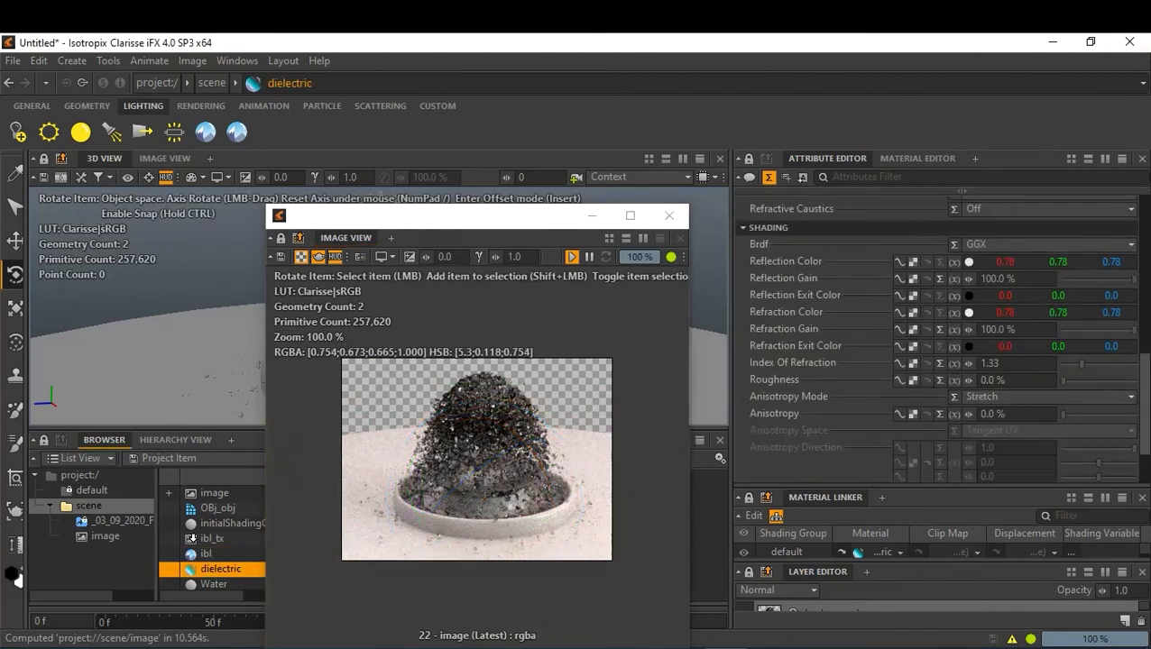
click(1030, 365)
text(2)
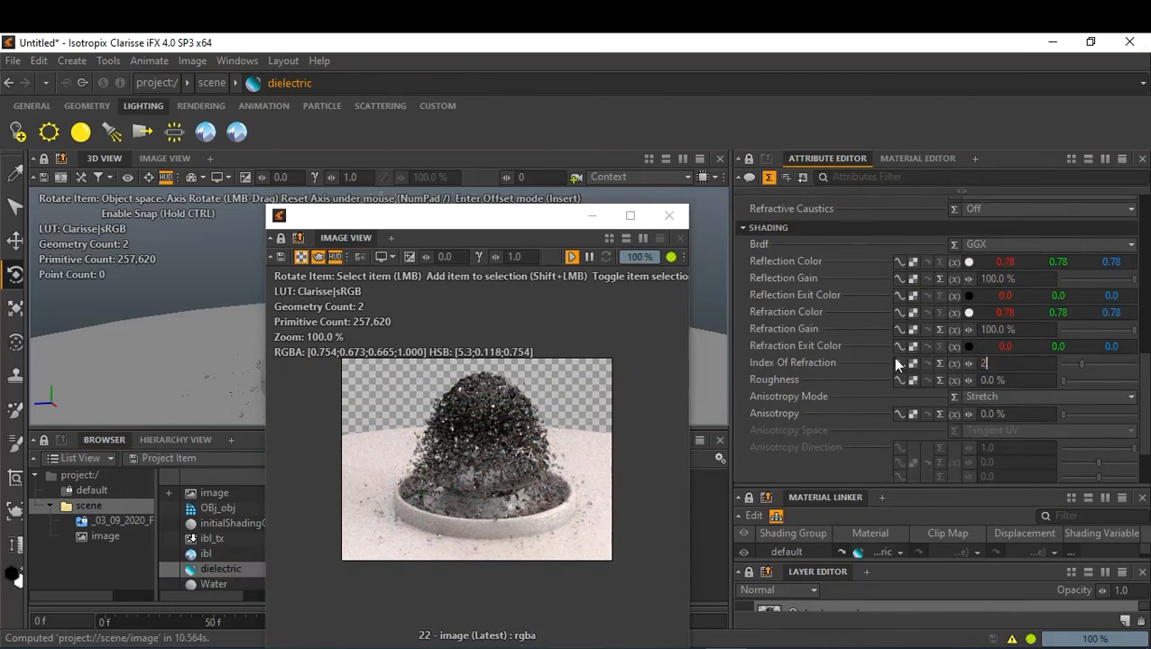
key(Tab)
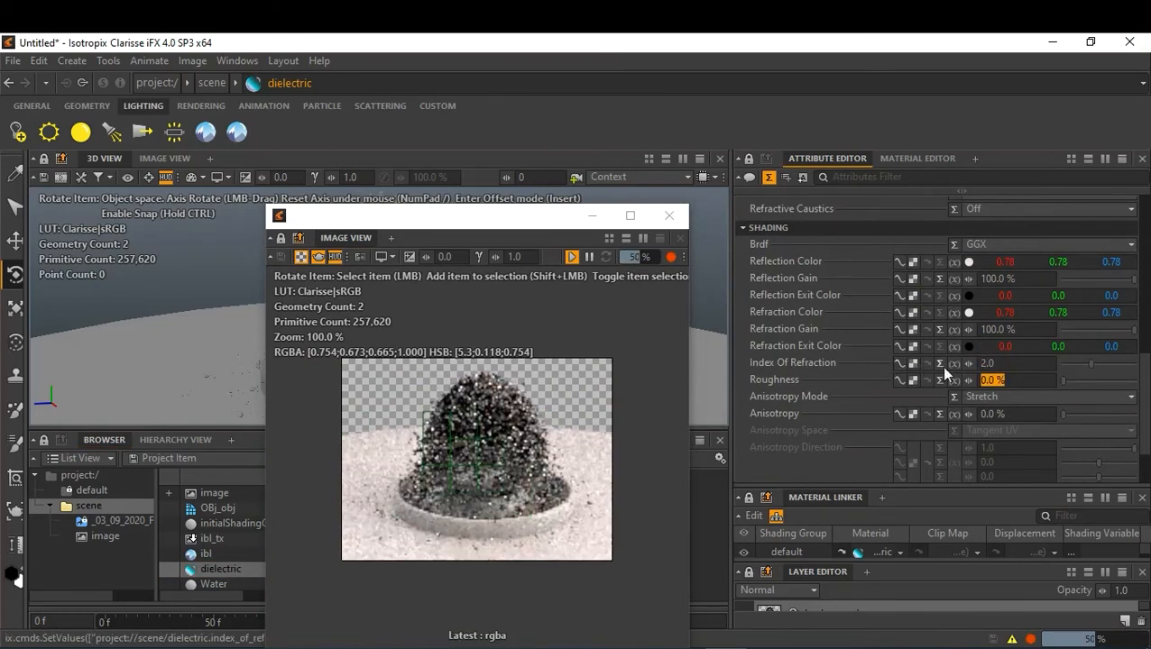
Step: Set the dielectric material's index of refraction to 1.5
click(1018, 363)
text(1.5)
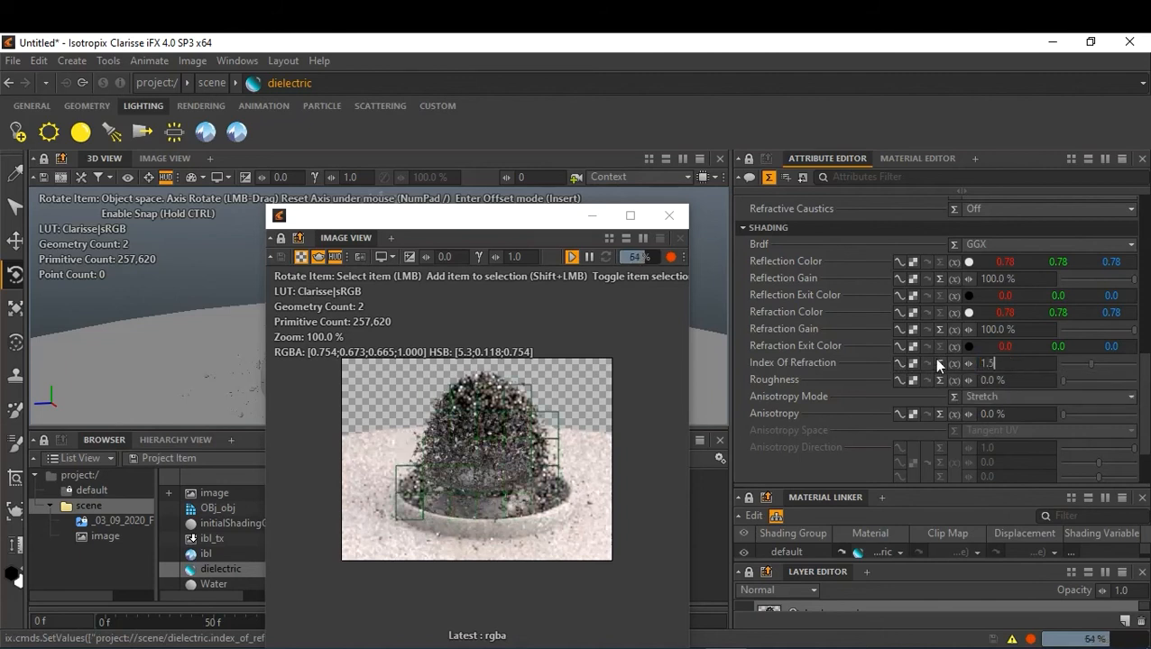
key(Tab)
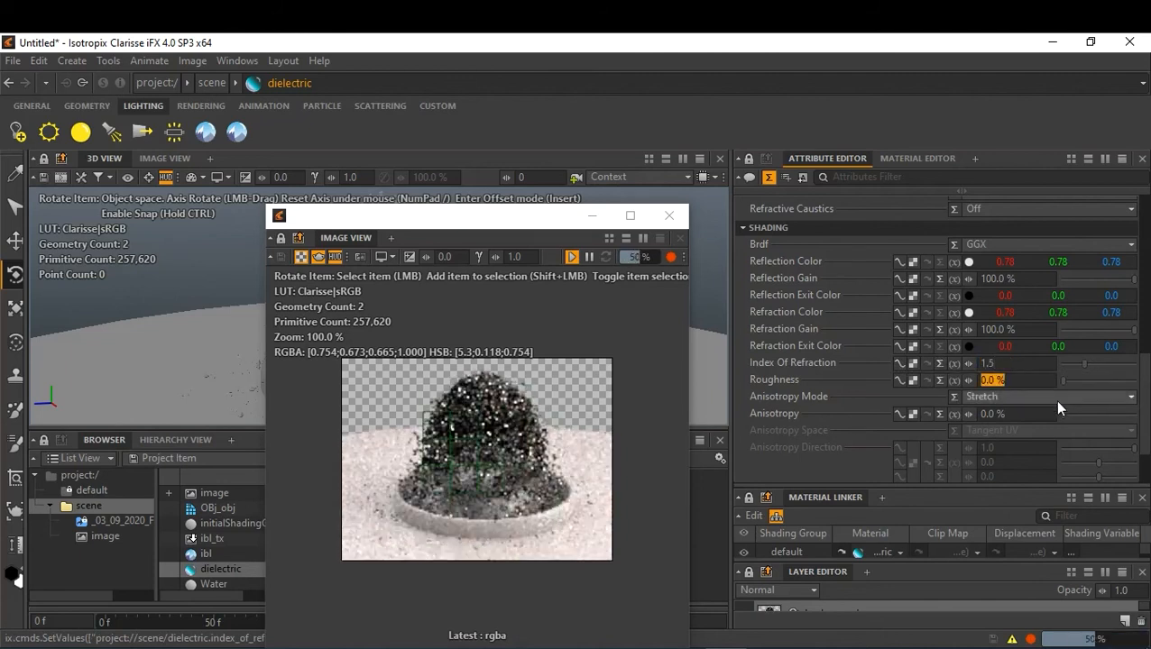
Step: Set the dielectric material's index of refraction to 1.3
text(1.33)
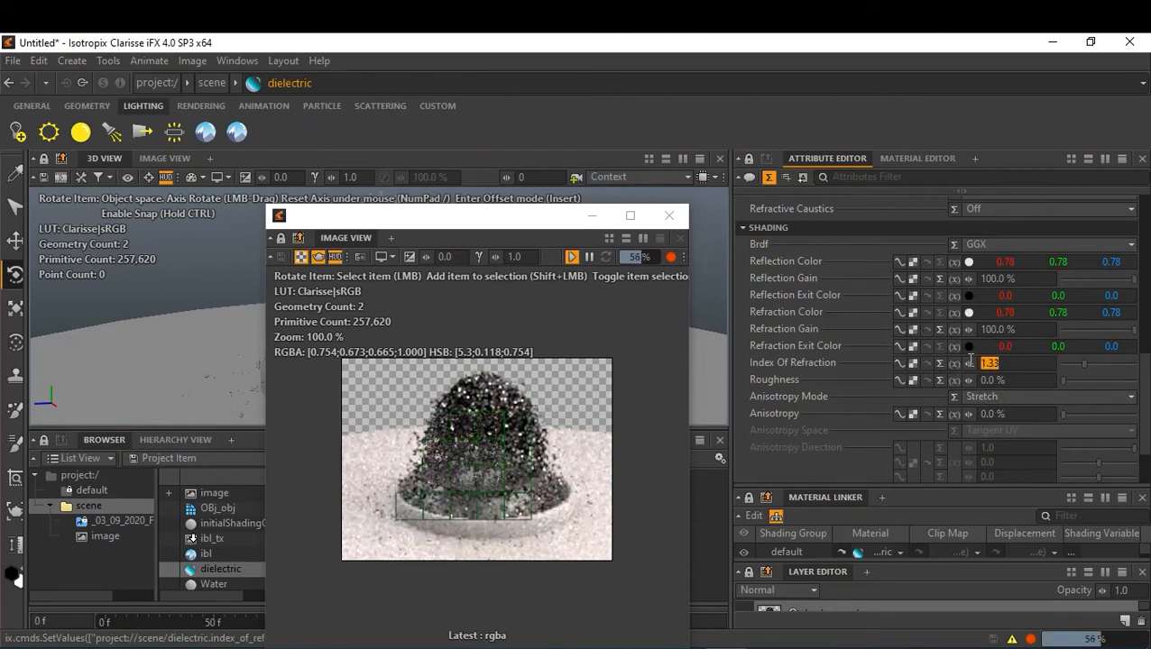
text(1.)
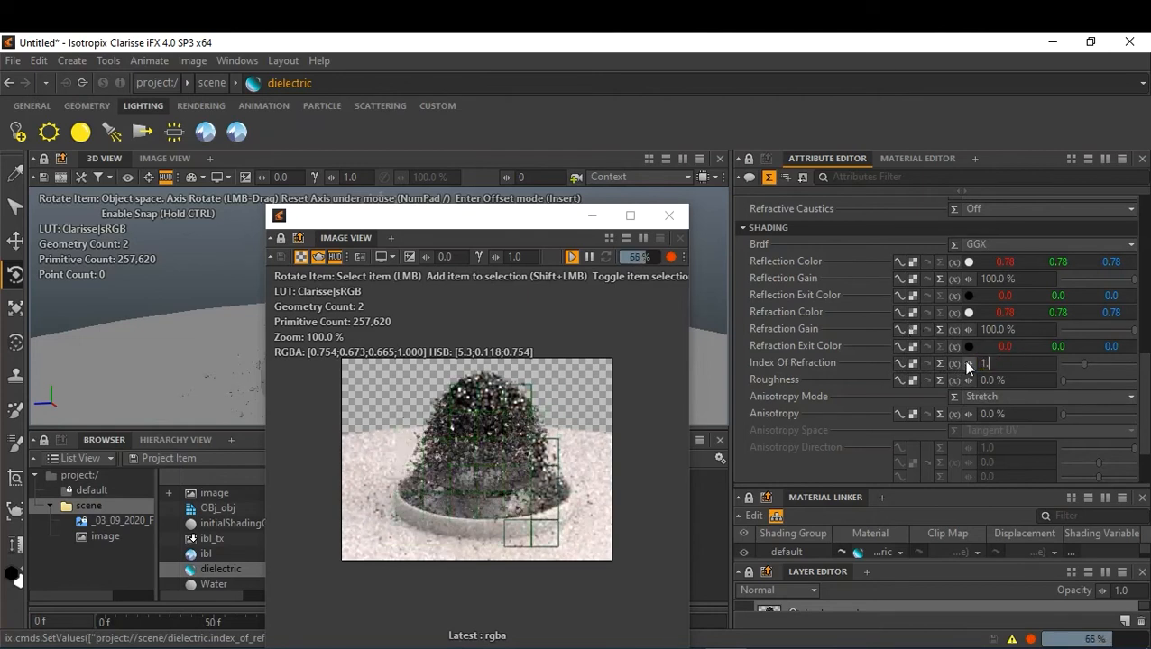
text(3)
key(Return)
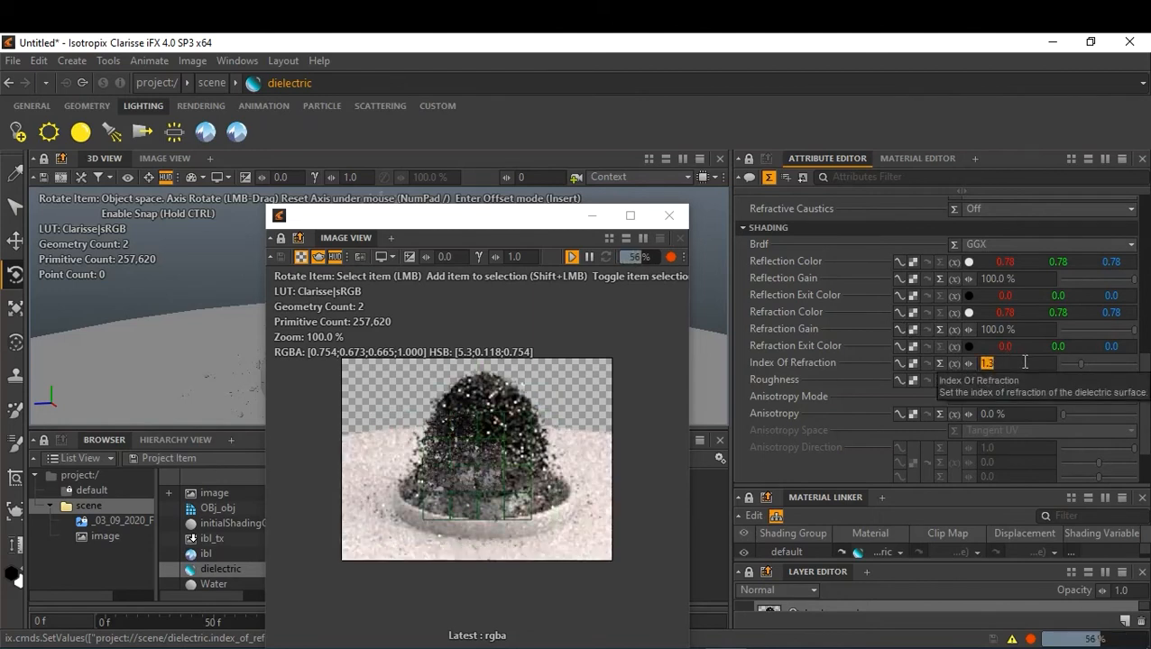
Step: Set the dielectric material's index of refraction to 1.33
text(1)
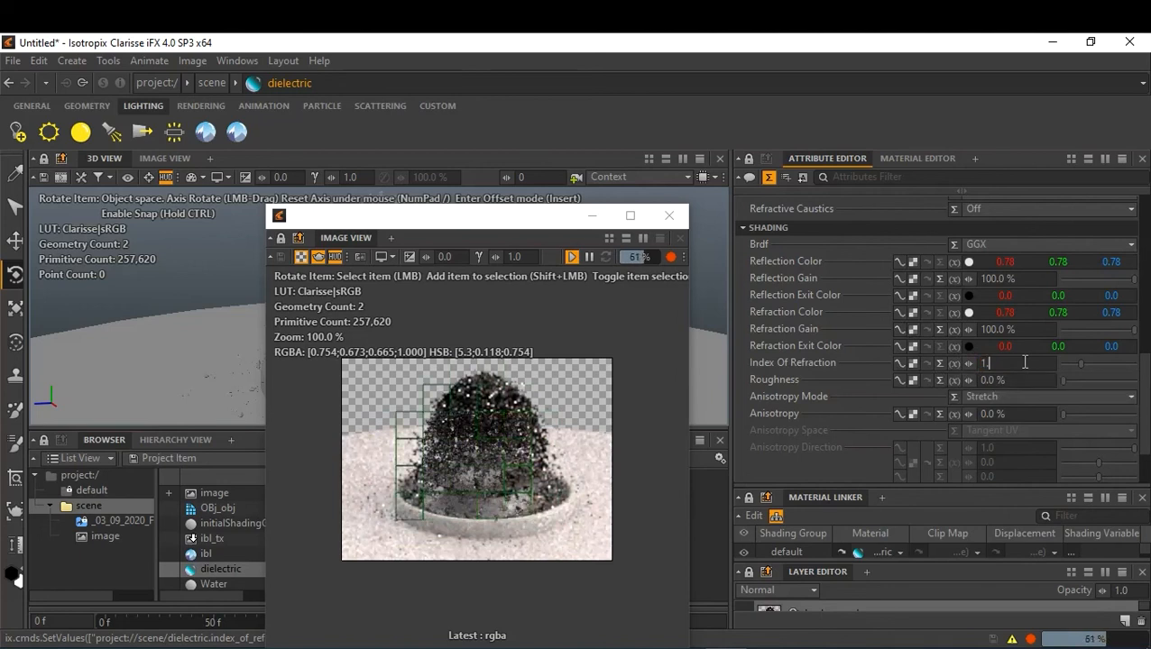
text(.33)
key(Tab)
Step: Try Squash as the dielectric material's anisotropy mode and return it to Stretch
click(1130, 397)
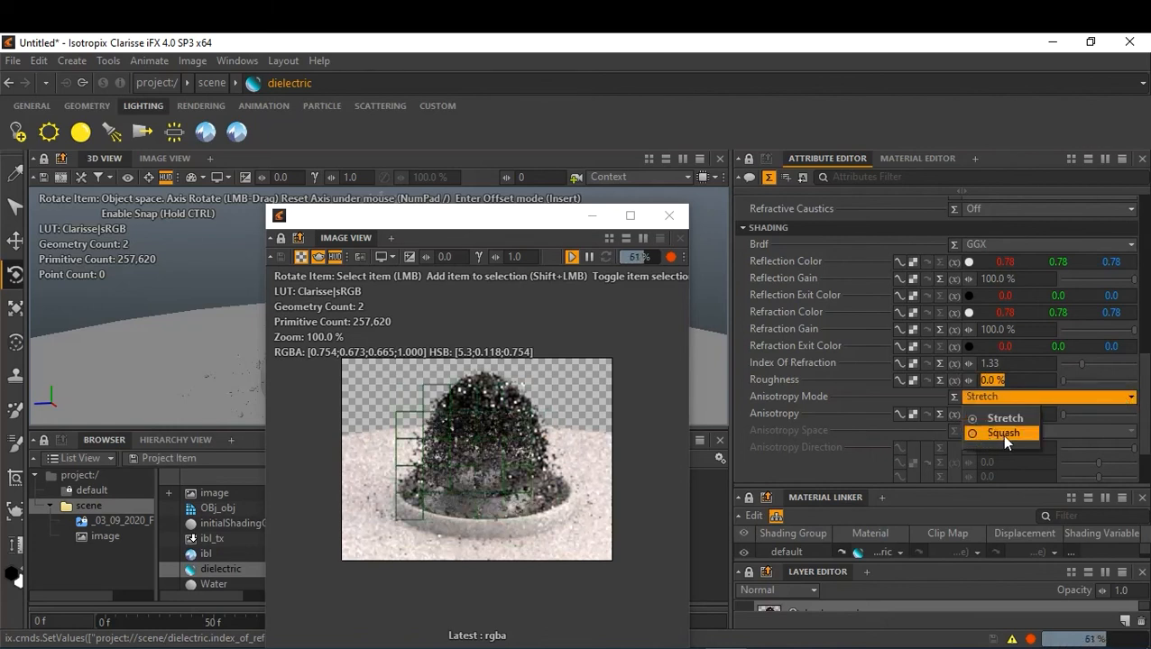
click(1002, 434)
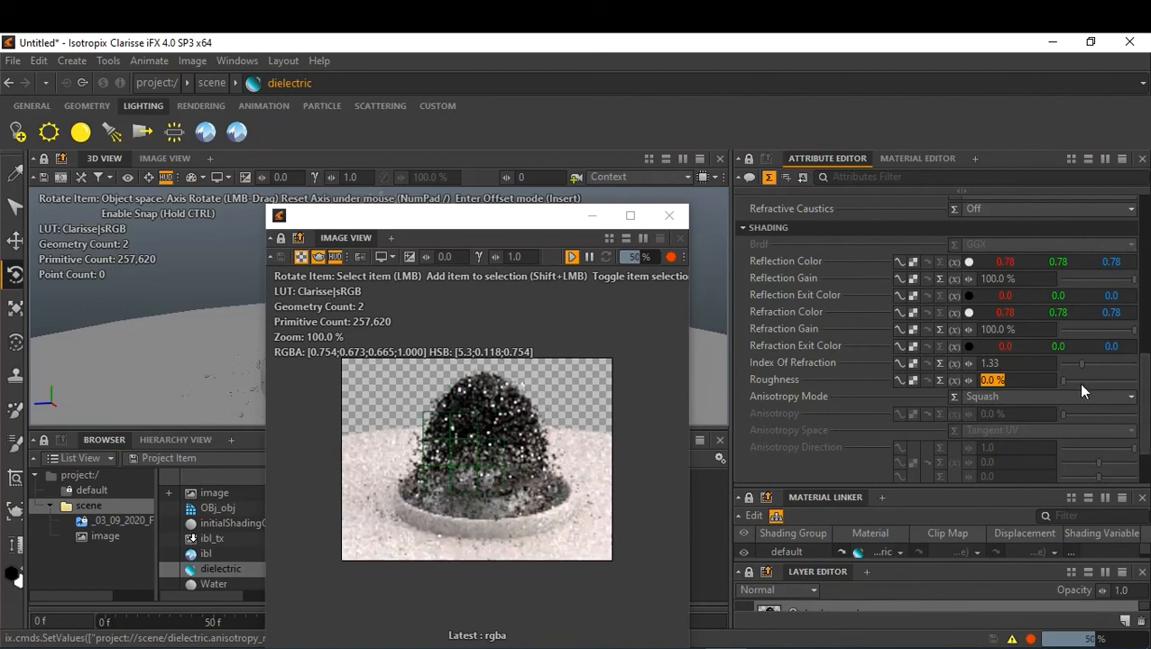
click(1094, 397)
click(1038, 413)
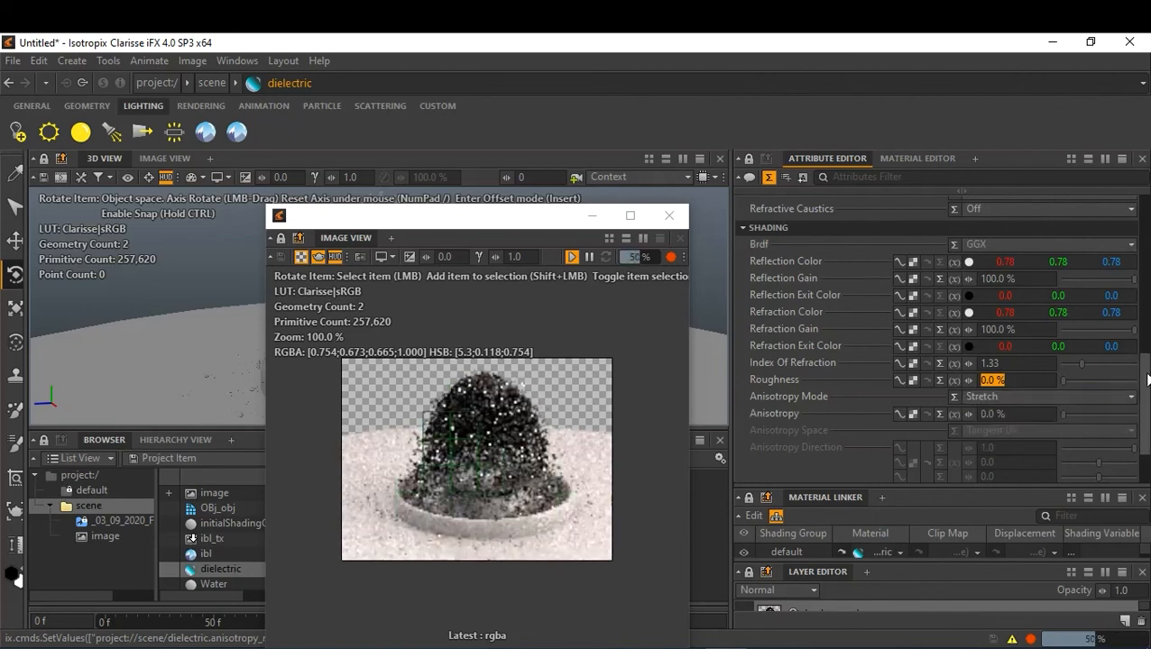
Step: Try Glossy only and Full as the dielectric material's refractive caustics, then return the option to Off
click(1104, 211)
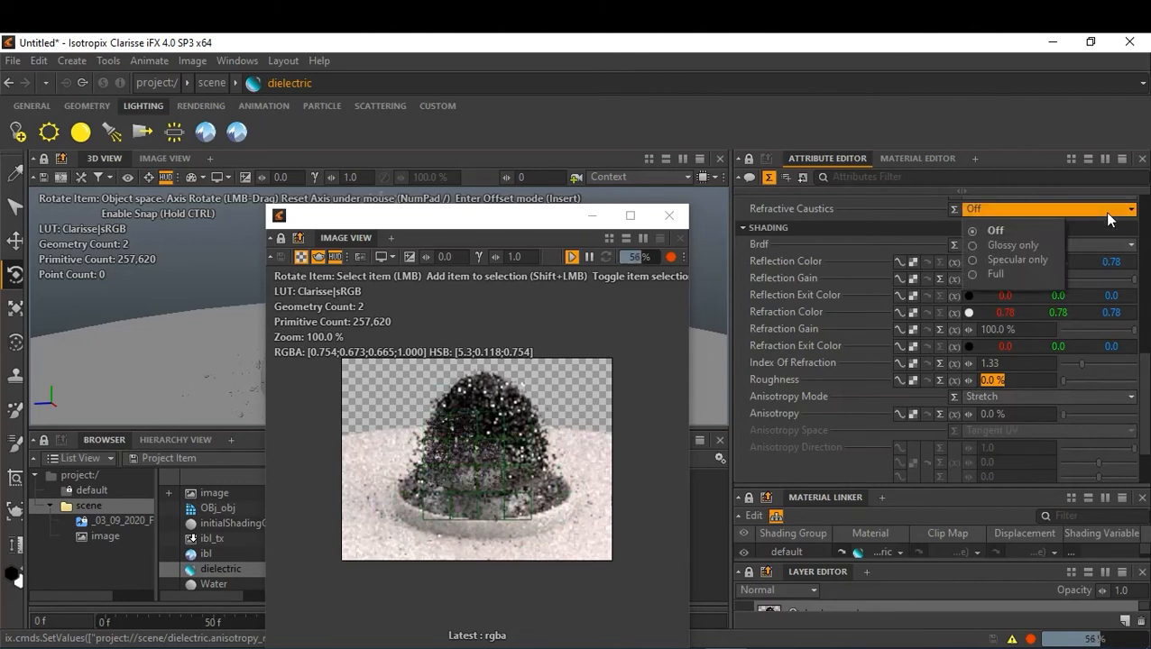
click(1031, 251)
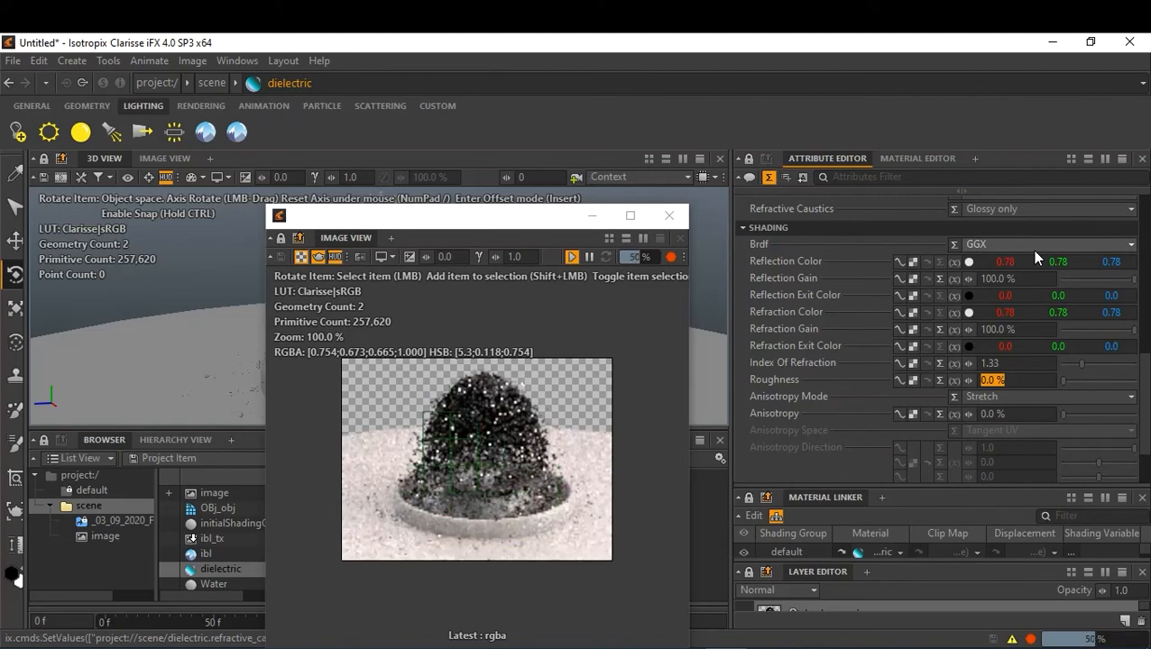
click(1041, 211)
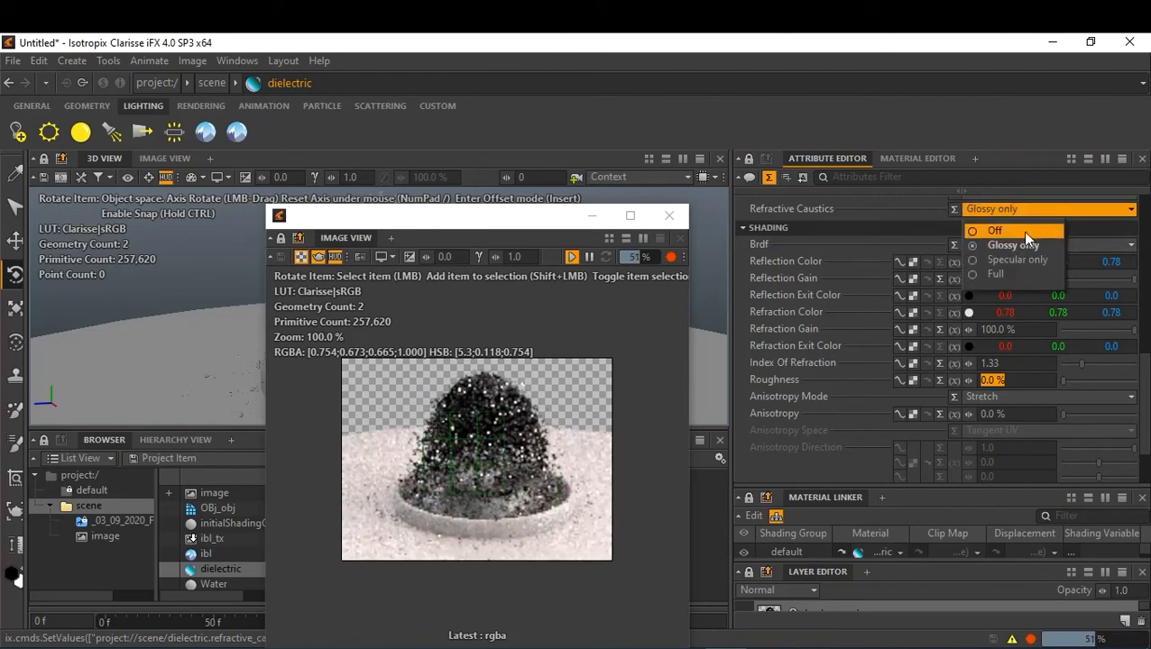
click(1025, 284)
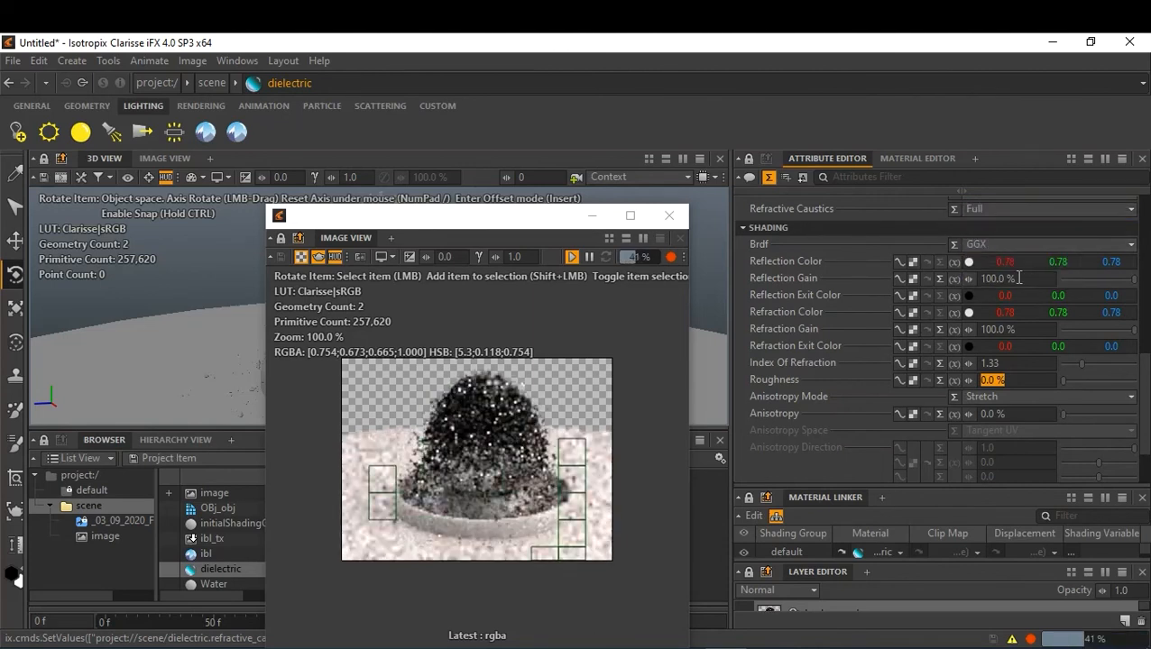
click(1037, 211)
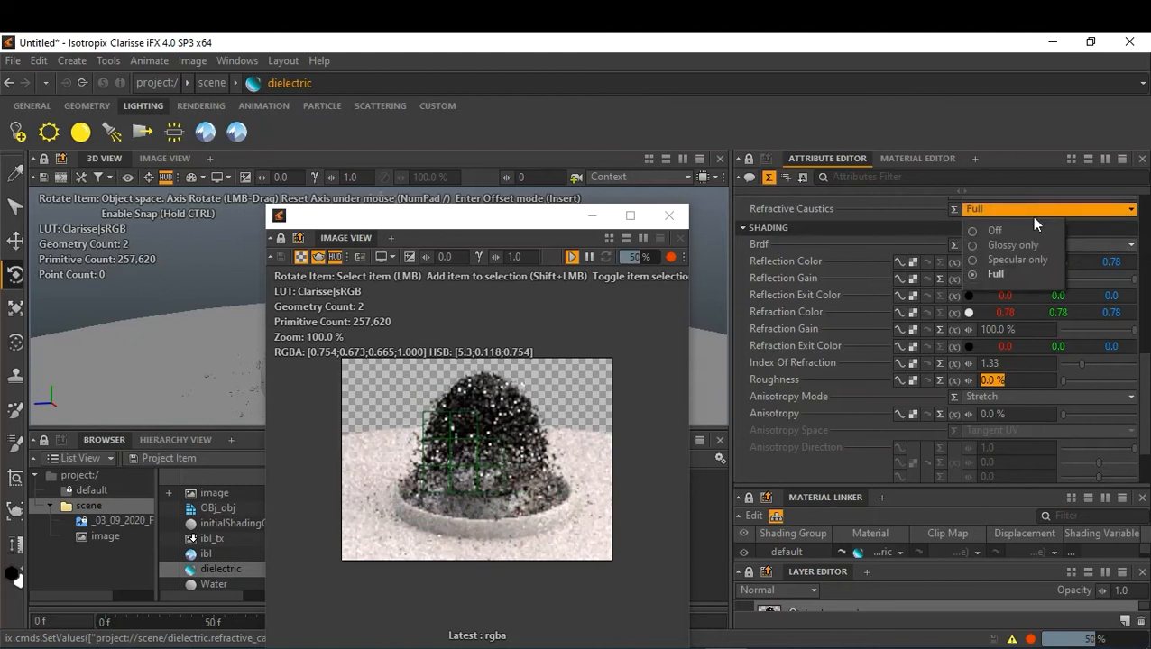
click(1016, 229)
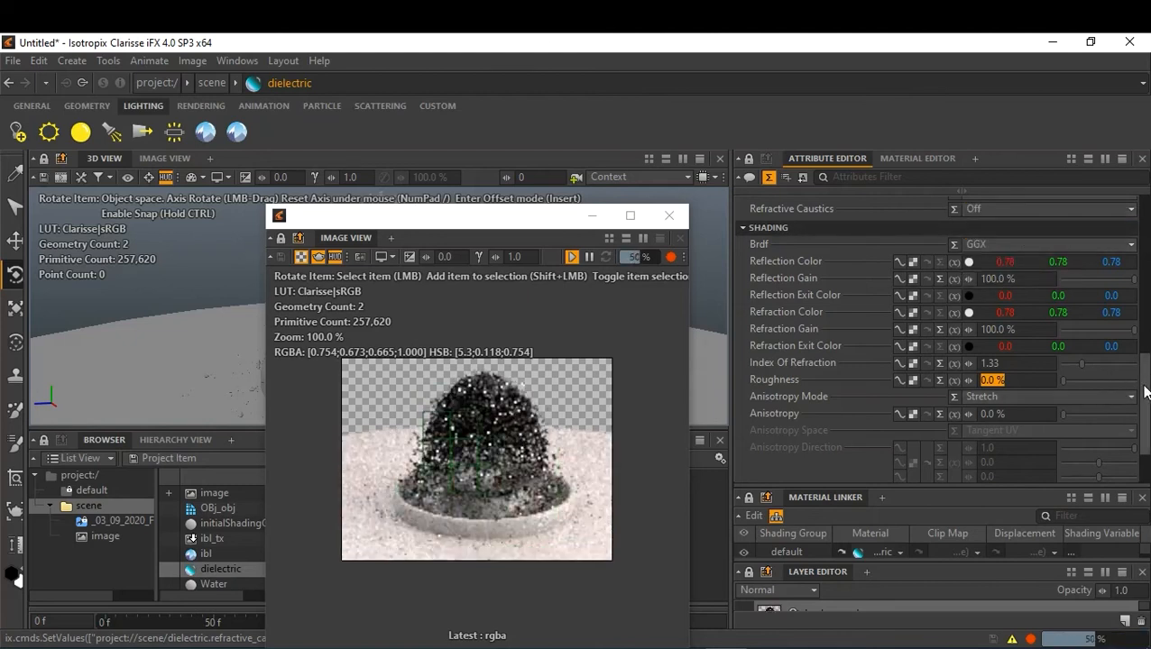
Step: Try transmittance densities of 5 and 500 on the dielectric material
scroll(1146, 440, down, 2)
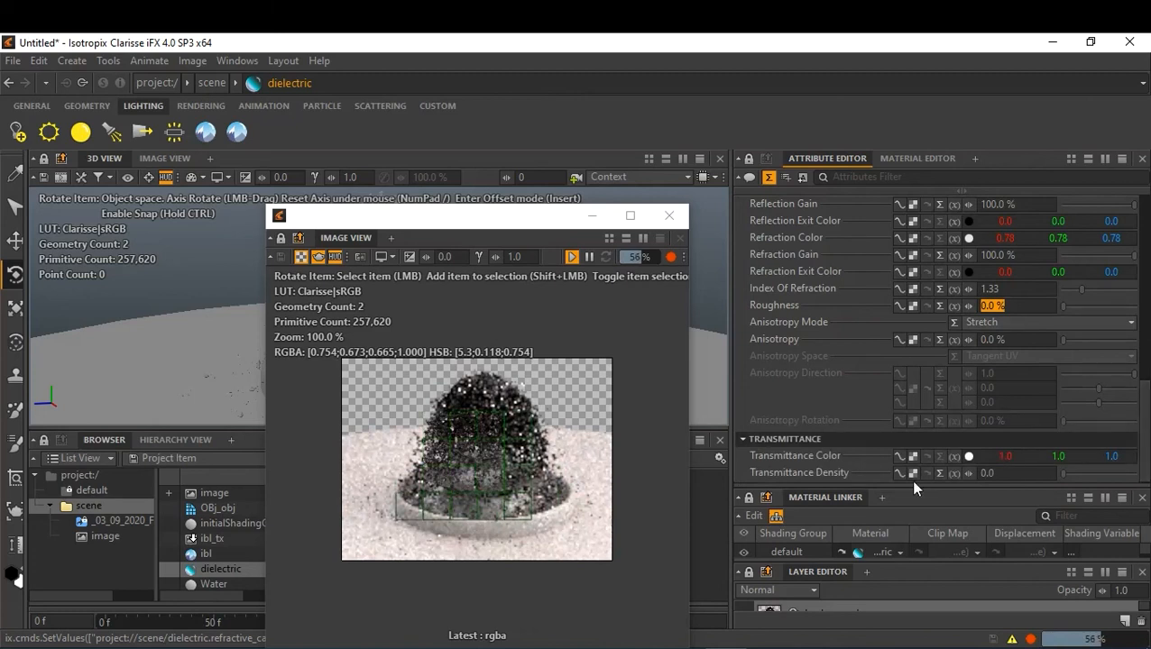
click(1028, 475)
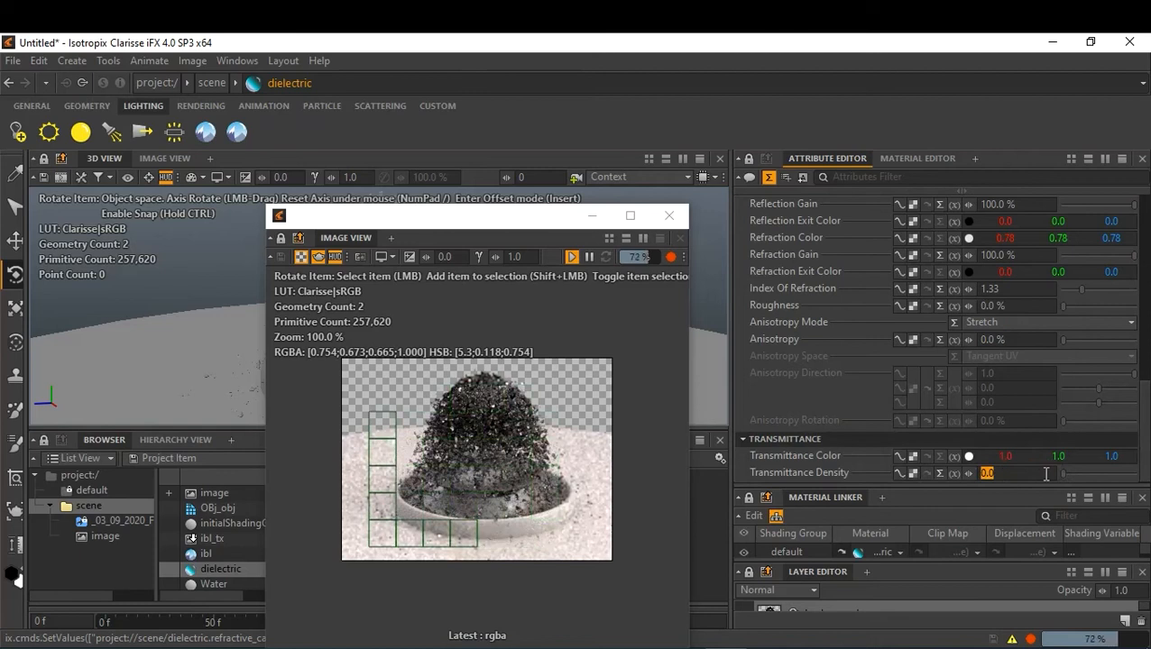
key(Return)
text(5)
key(Return)
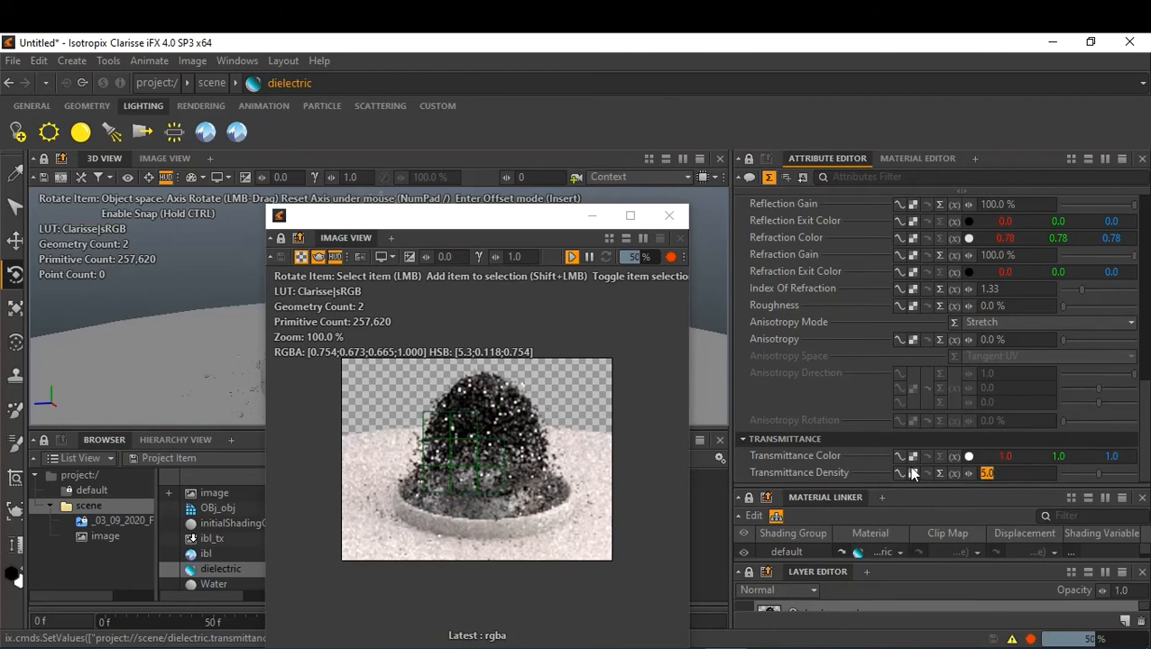
text(00)
key(Return)
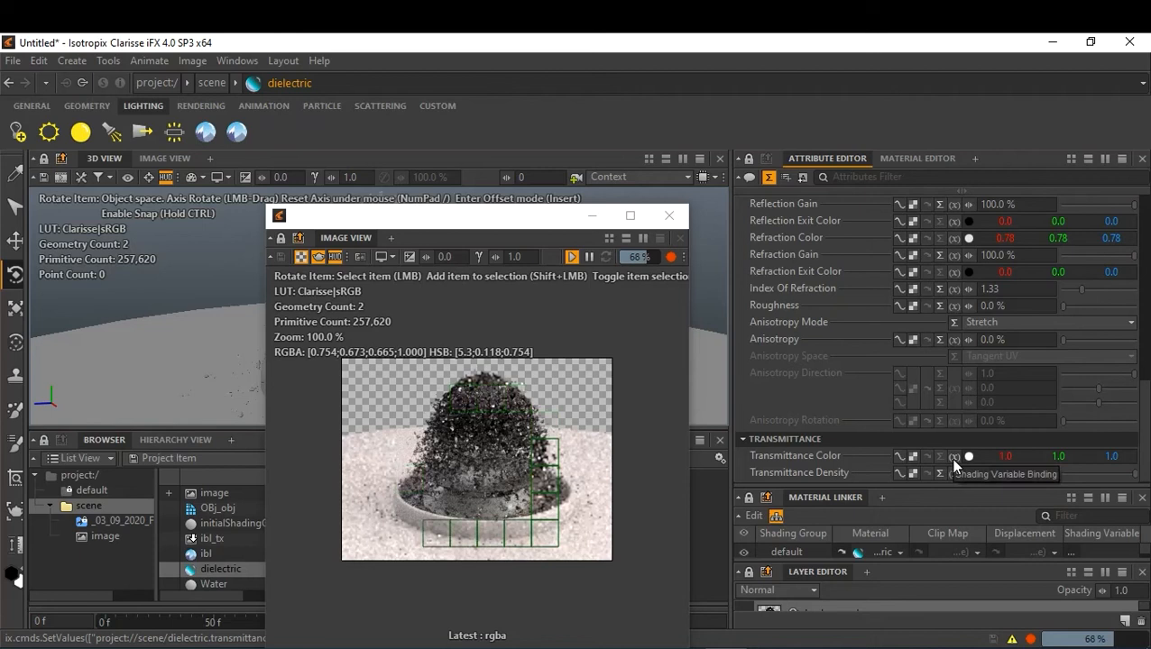
Step: Set the dielectric material's transmittance density to 50
drag(1014, 474, 977, 474)
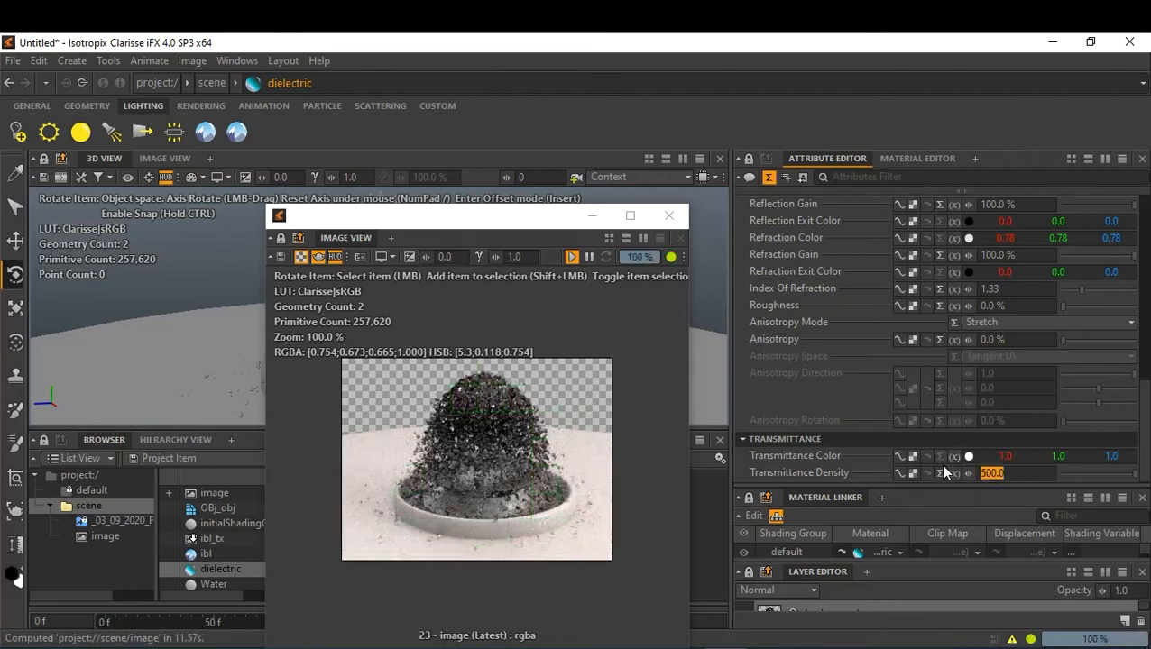
text(50)
key(Return)
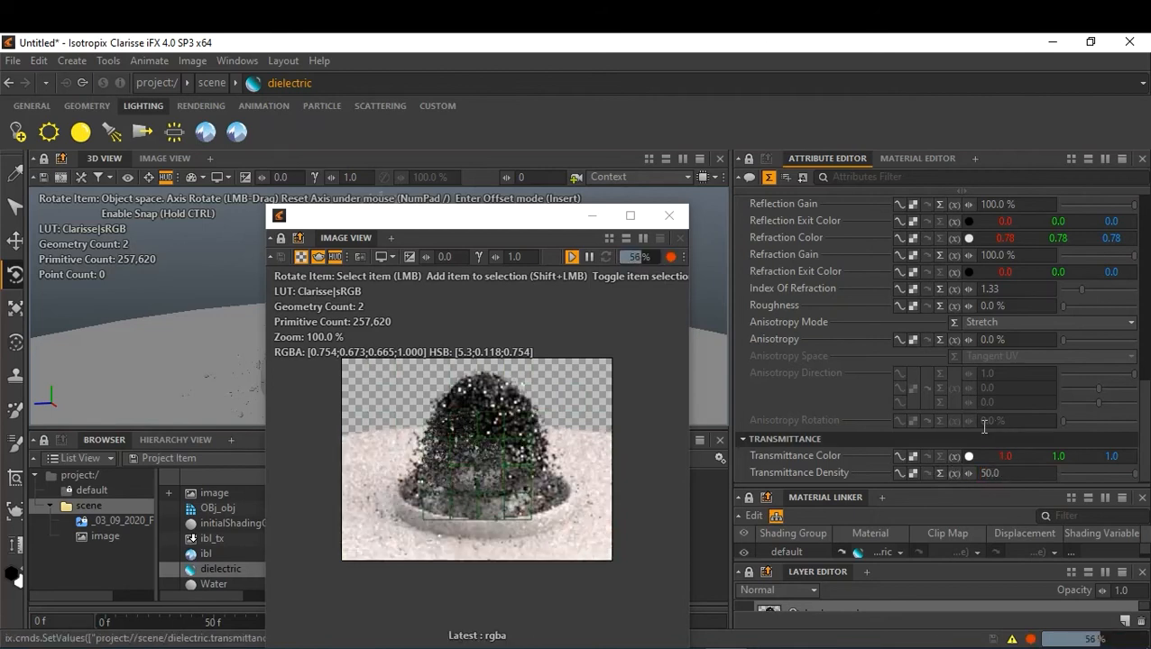
Step: Reopen the rendered image in its own window and rotate the light to about -18°, 82.5° and 17.9°
click(669, 217)
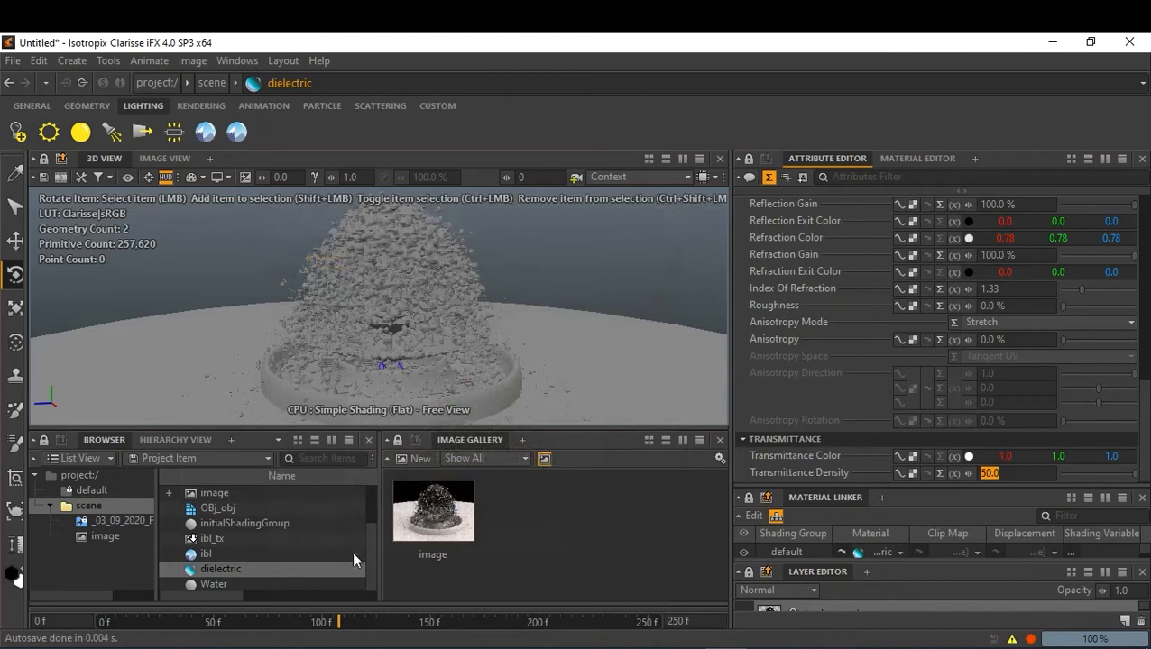
drag(372, 556, 372, 509)
click(221, 523)
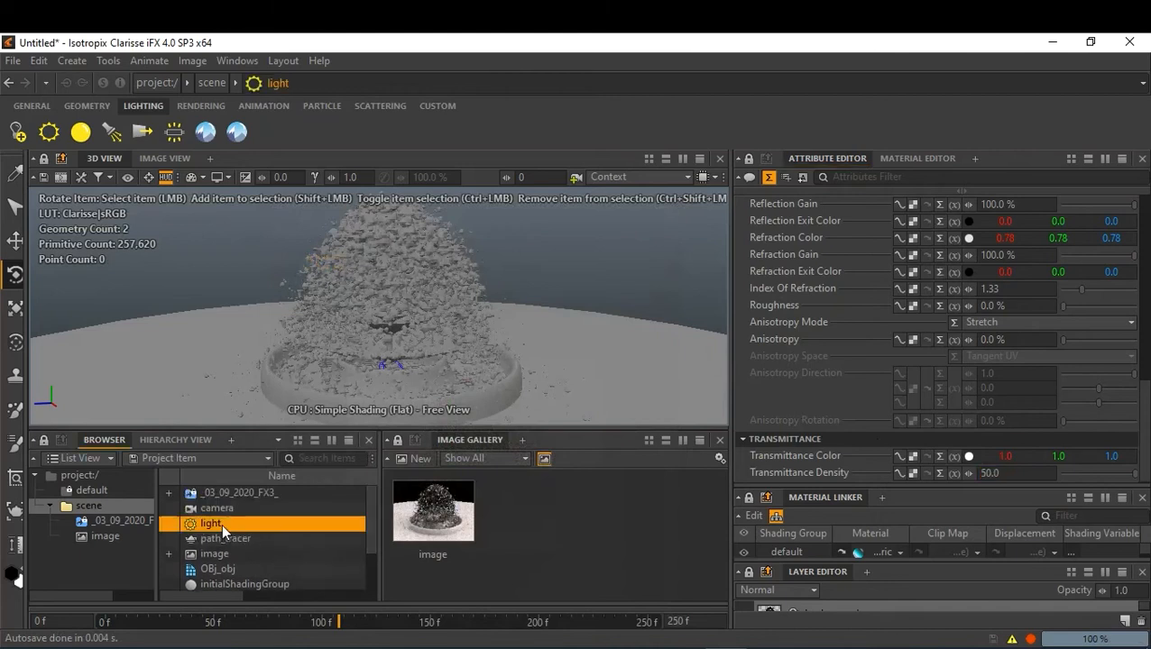
double_click(435, 513)
drag(677, 248, 520, 229)
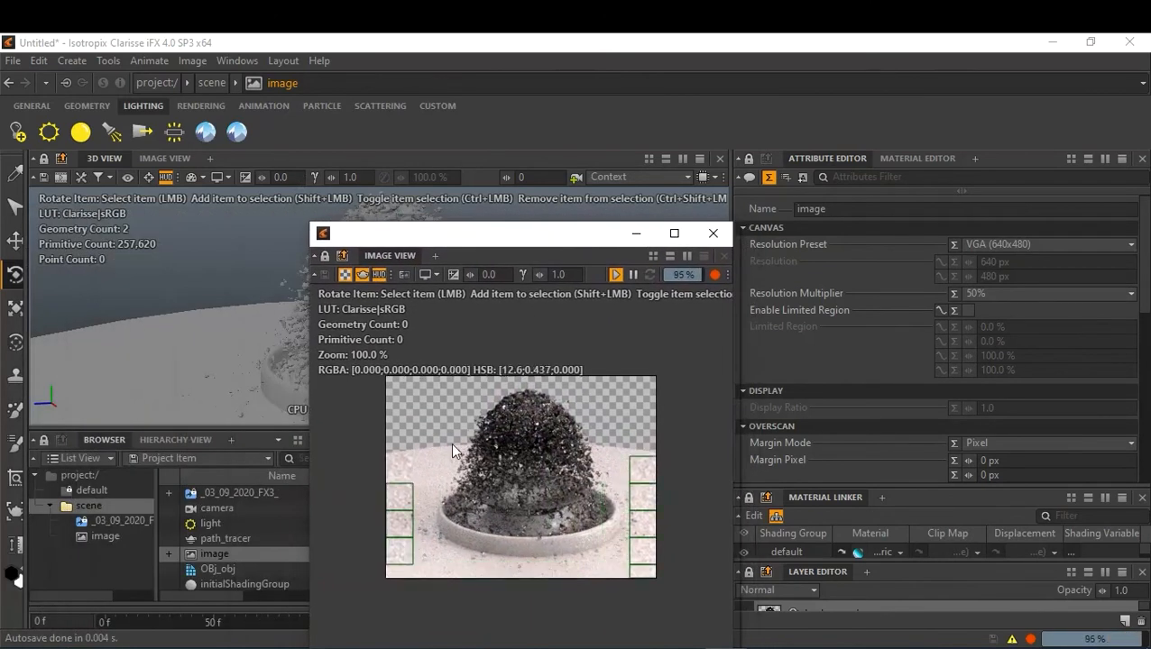
click(245, 521)
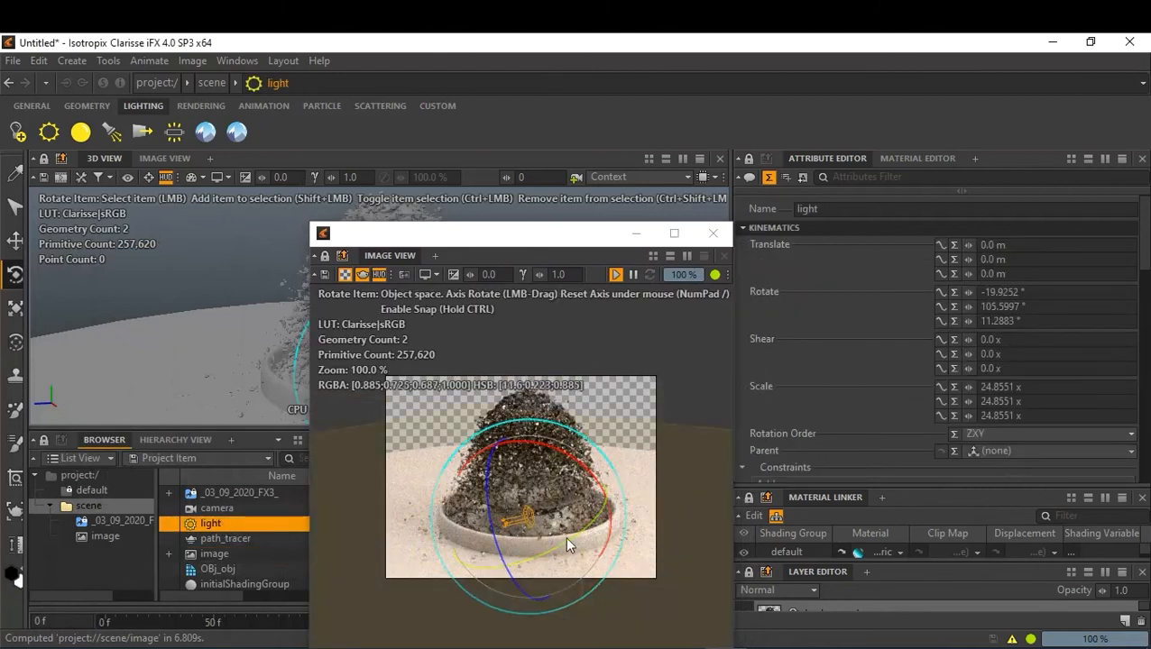
drag(573, 525, 542, 542)
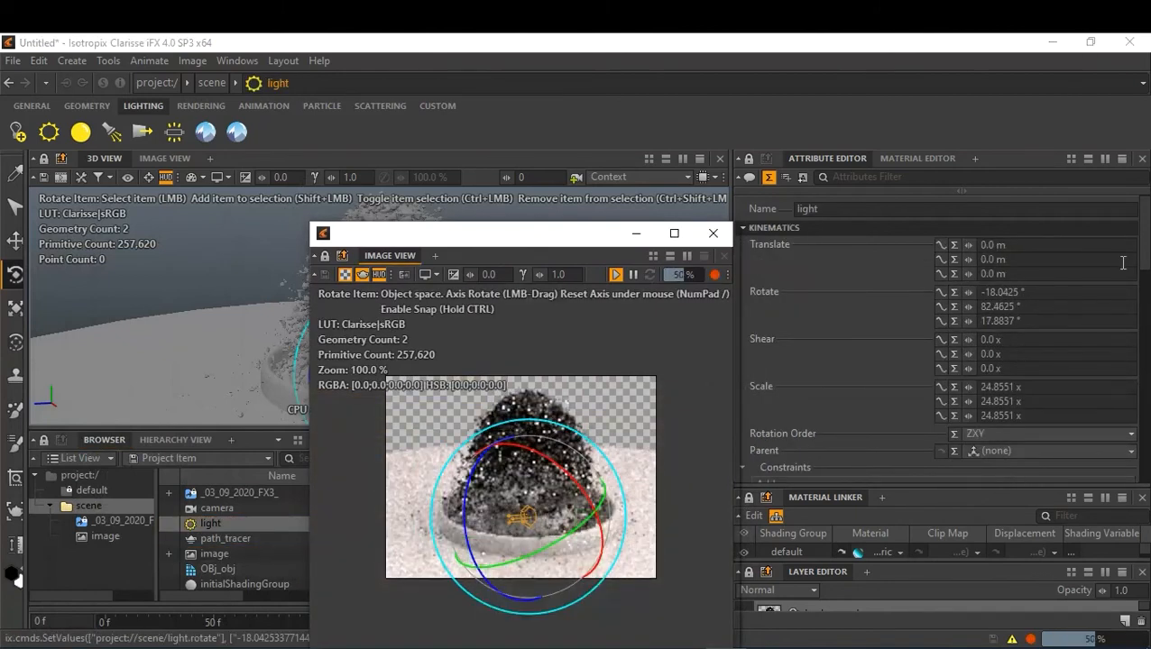
Step: Set the light's exposure to 0.5
scroll(938, 361, down, 5)
scroll(938, 361, down, 6)
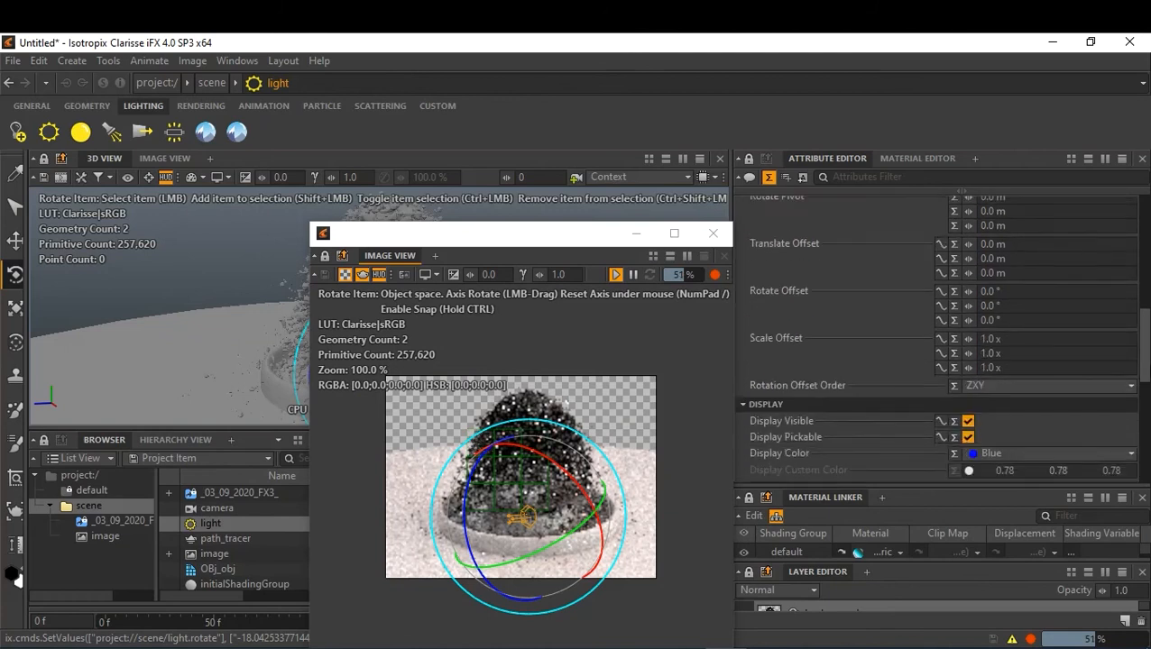
scroll(938, 361, down, 6)
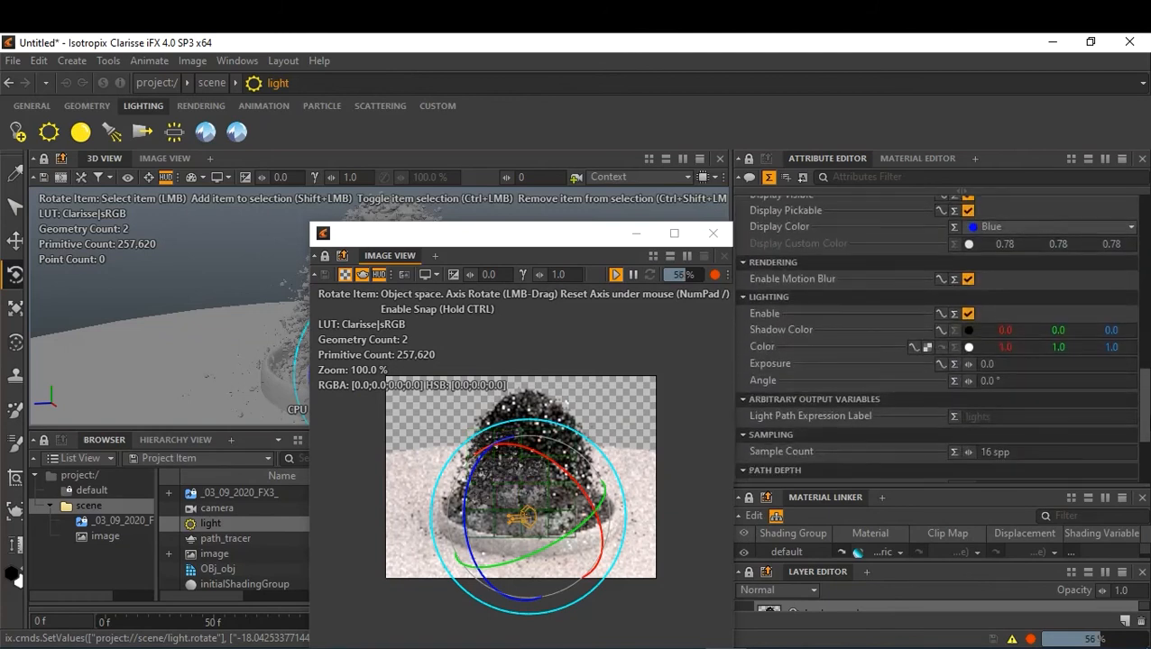
scroll(938, 361, down, 2)
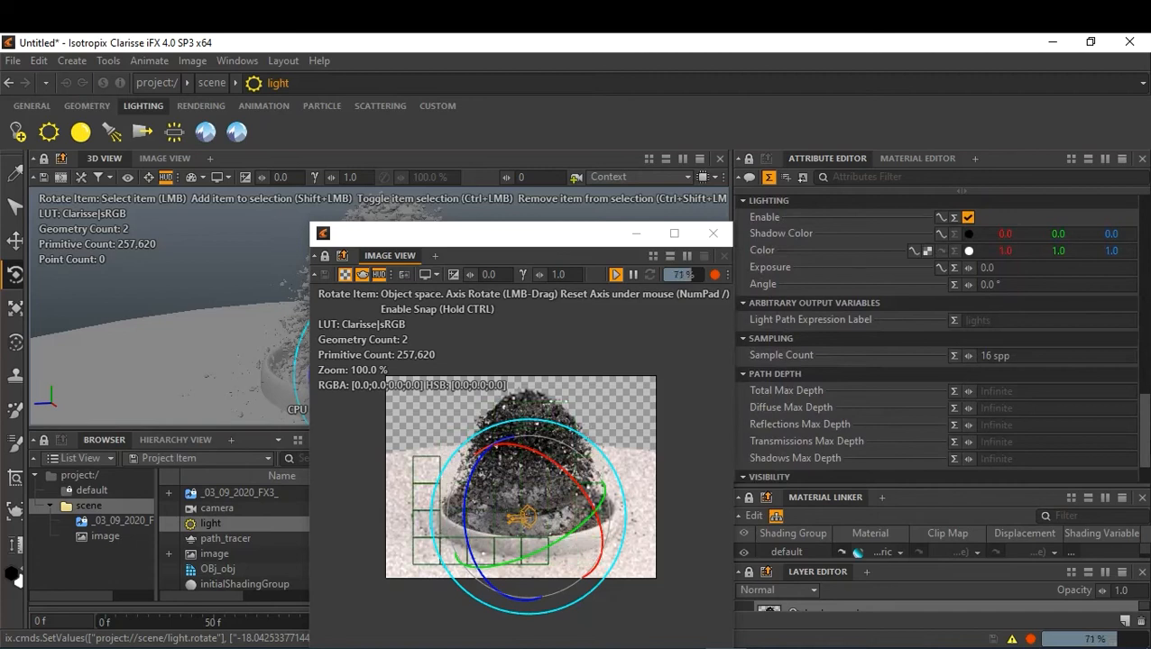
click(1006, 268)
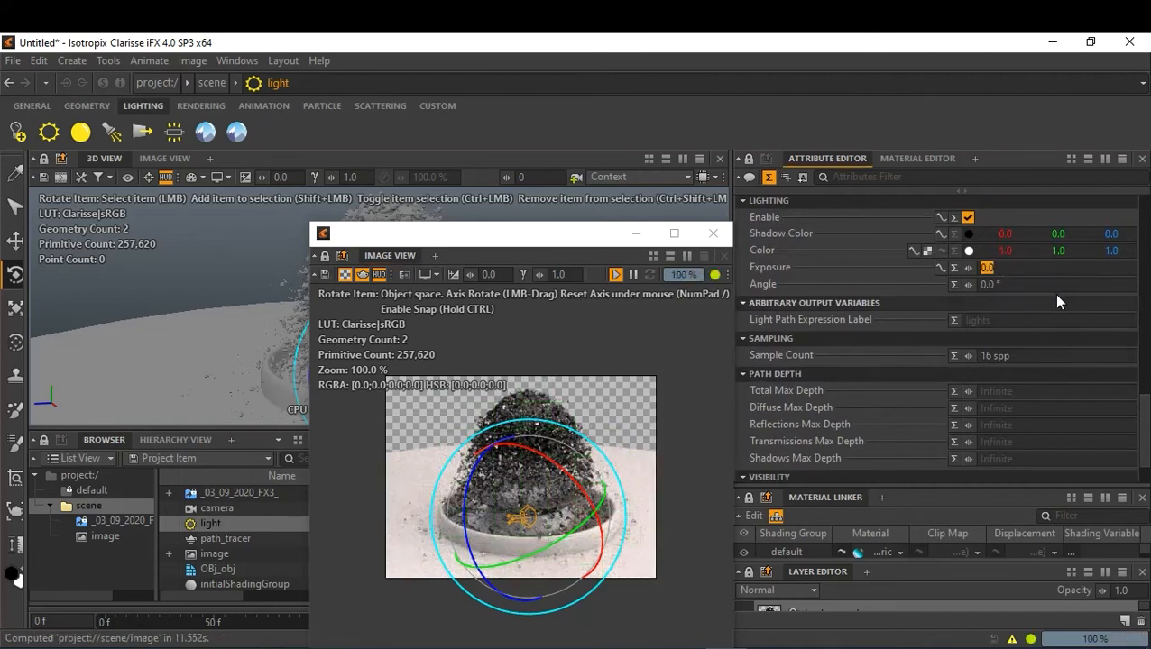
text(.5)
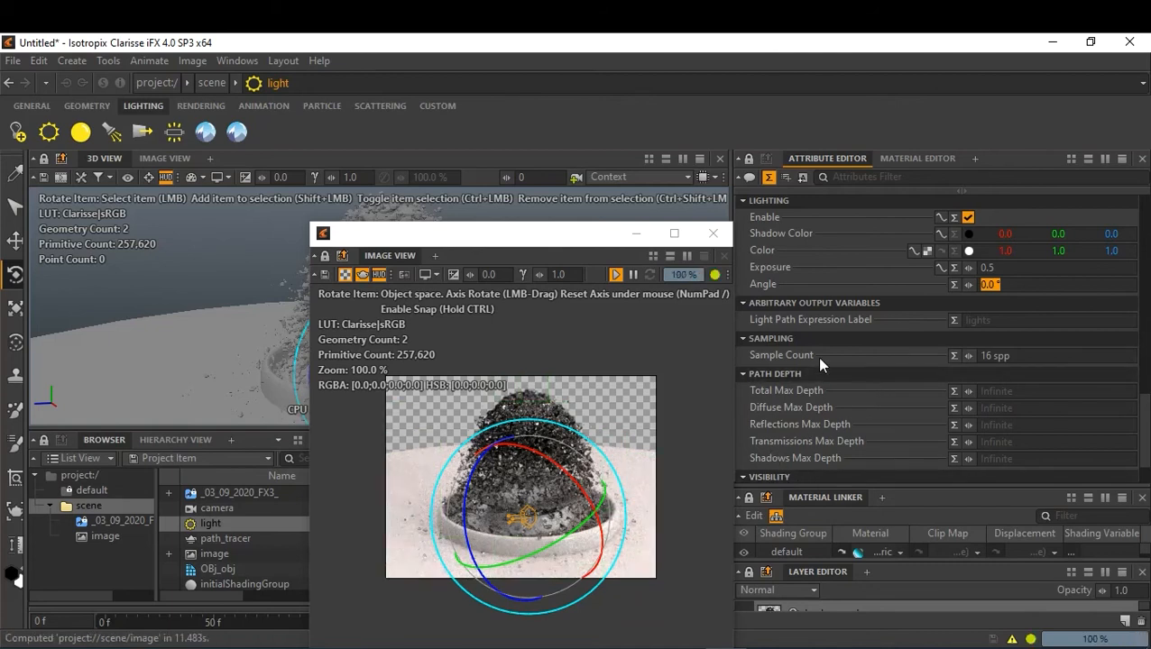
Step: Set the path tracer's anti-aliasing sample count to 15 spp
click(226, 537)
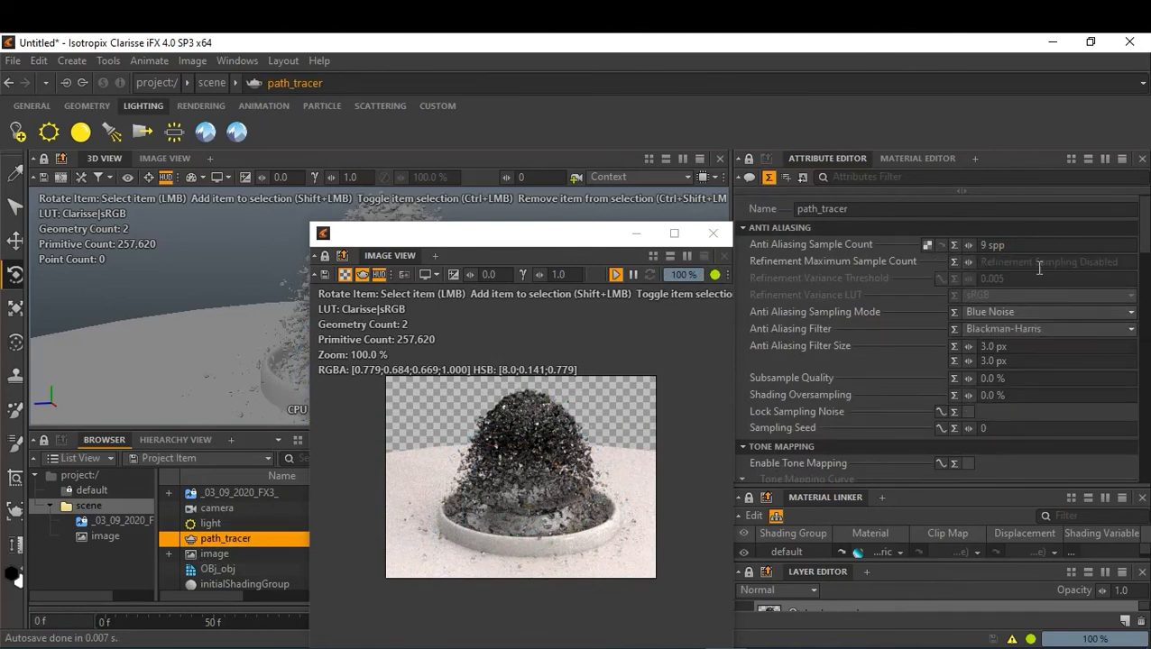
click(1039, 247)
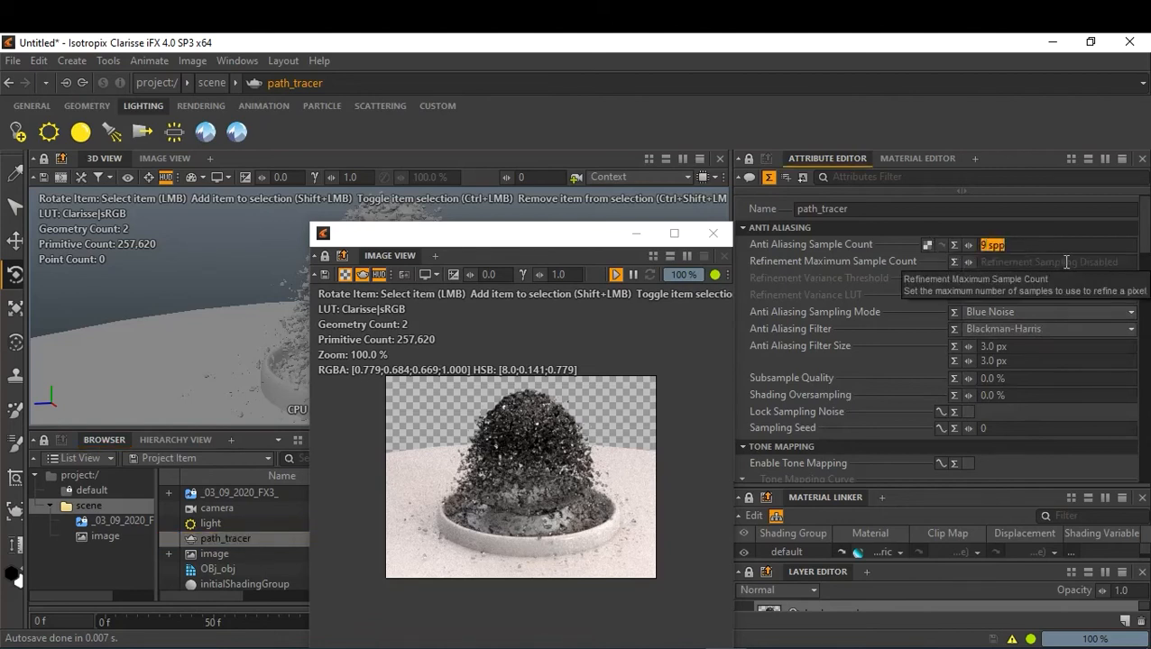
text(15)
key(Tab)
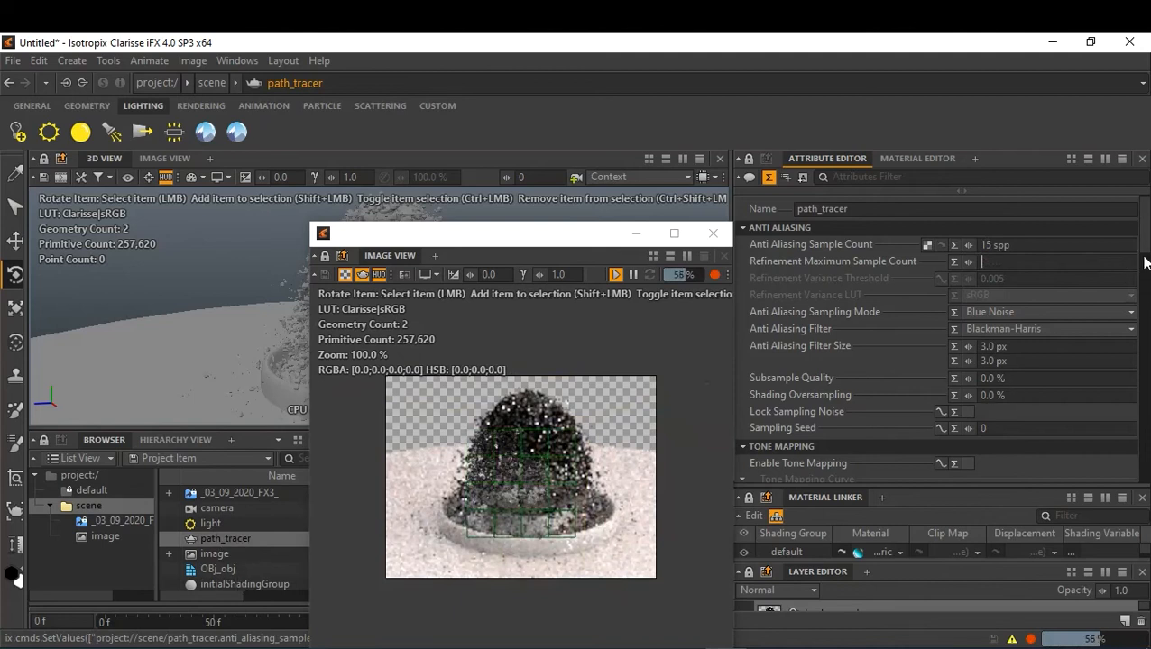
Step: Set the path tracer's glossy transmission sampling multiplier to 5
scroll(1147, 252, down, 10)
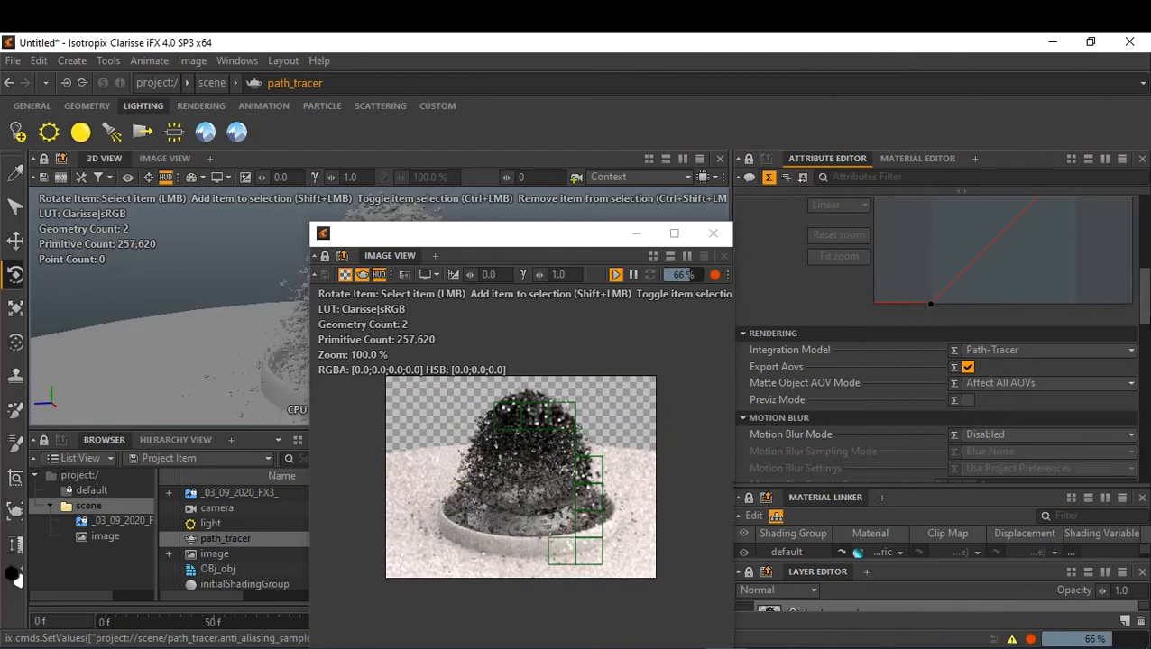
scroll(938, 339, down, 8)
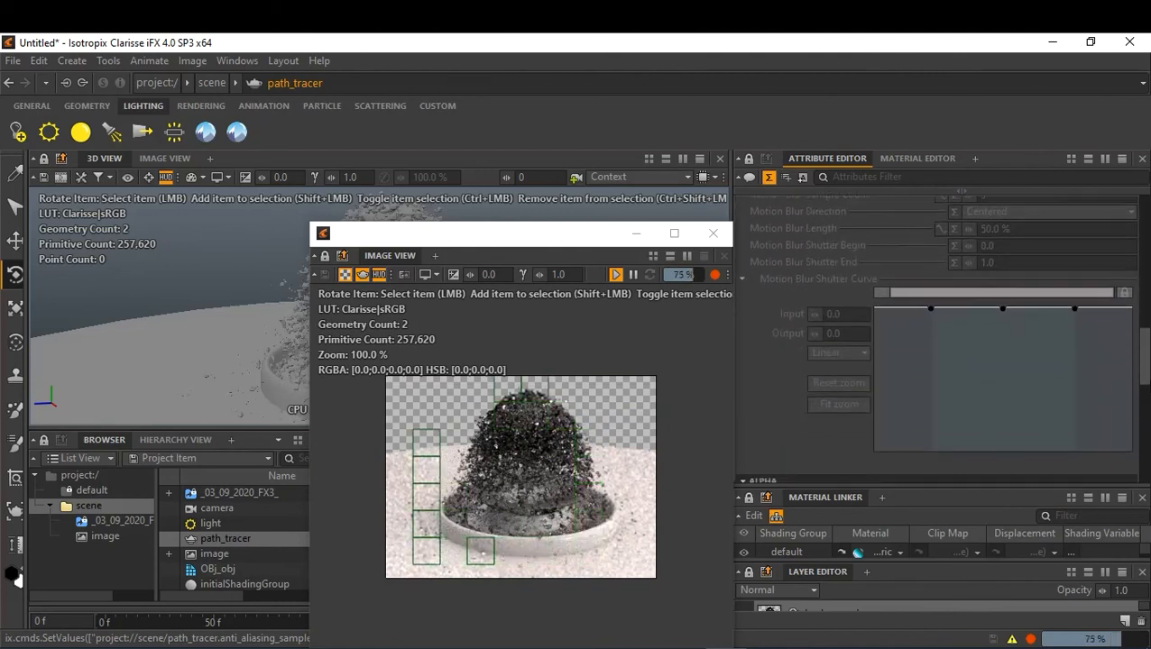
scroll(938, 361, down, 3)
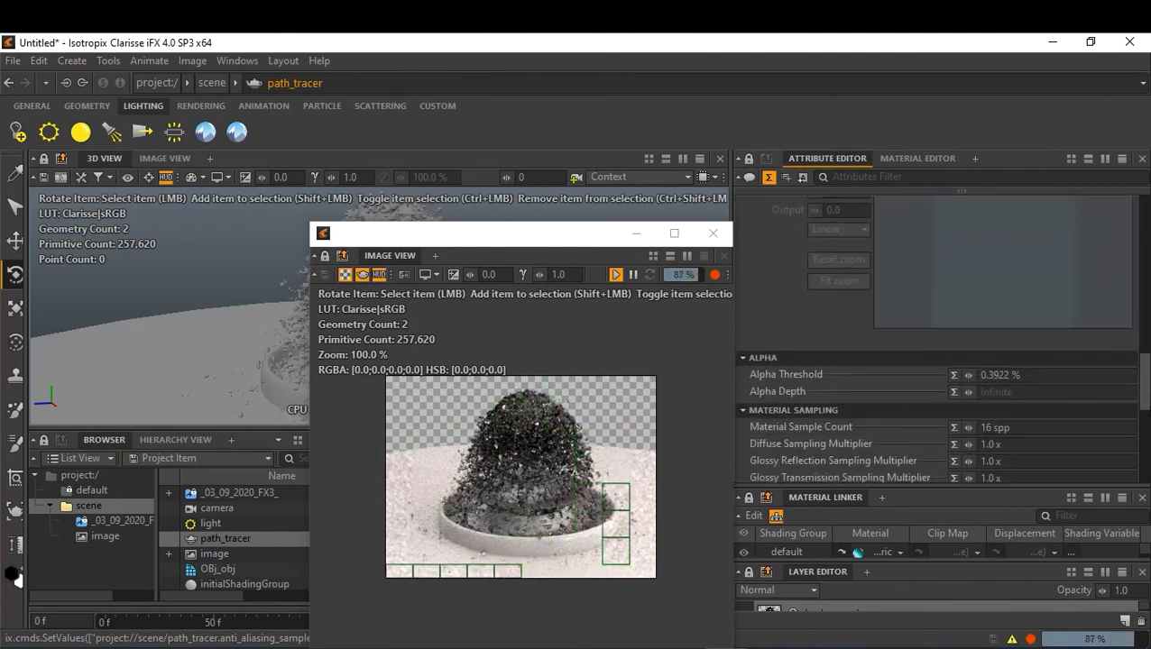
scroll(938, 397, down, 3)
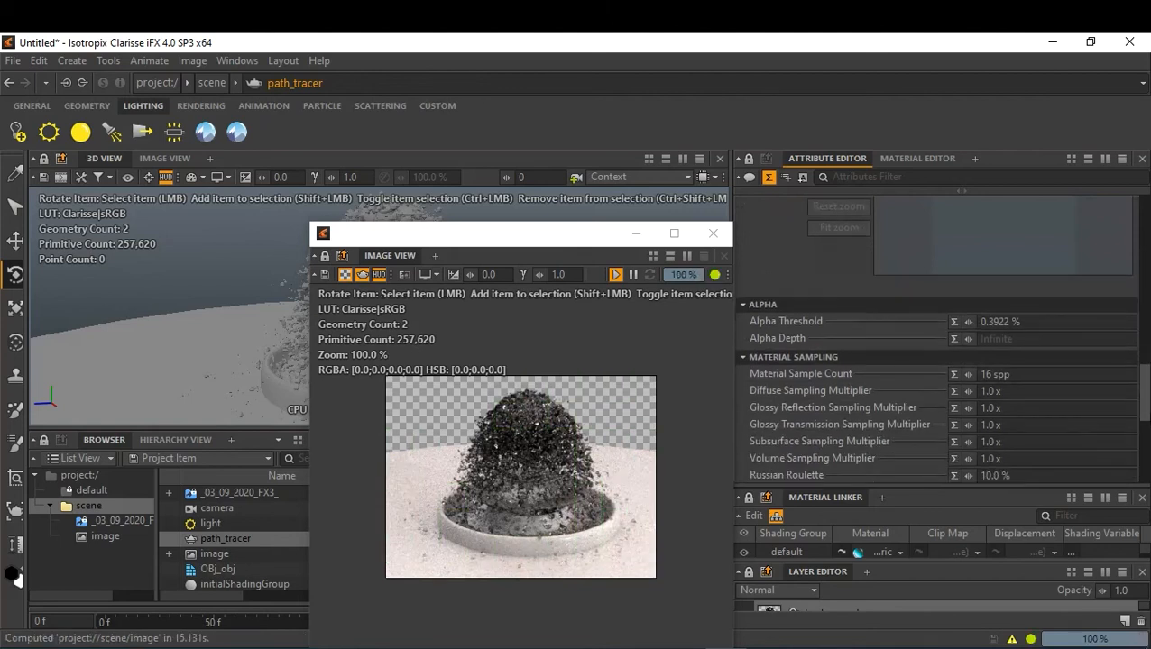
scroll(938, 397, down, 1)
scroll(938, 397, down, 1)
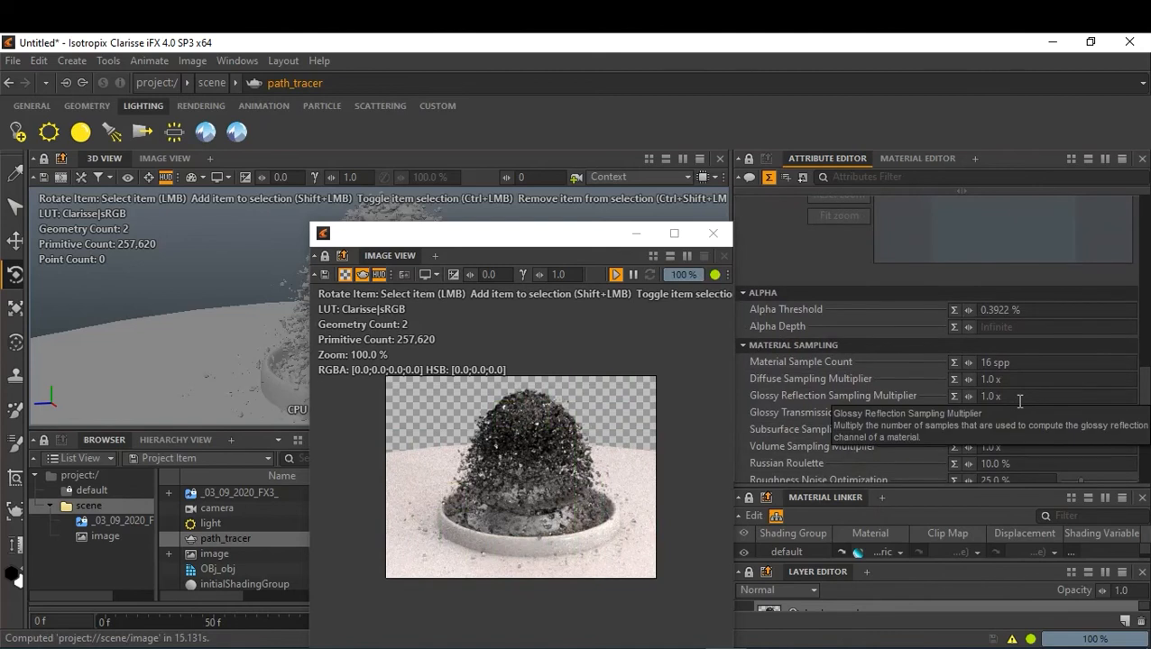
click(990, 413)
text(5)
key(Tab)
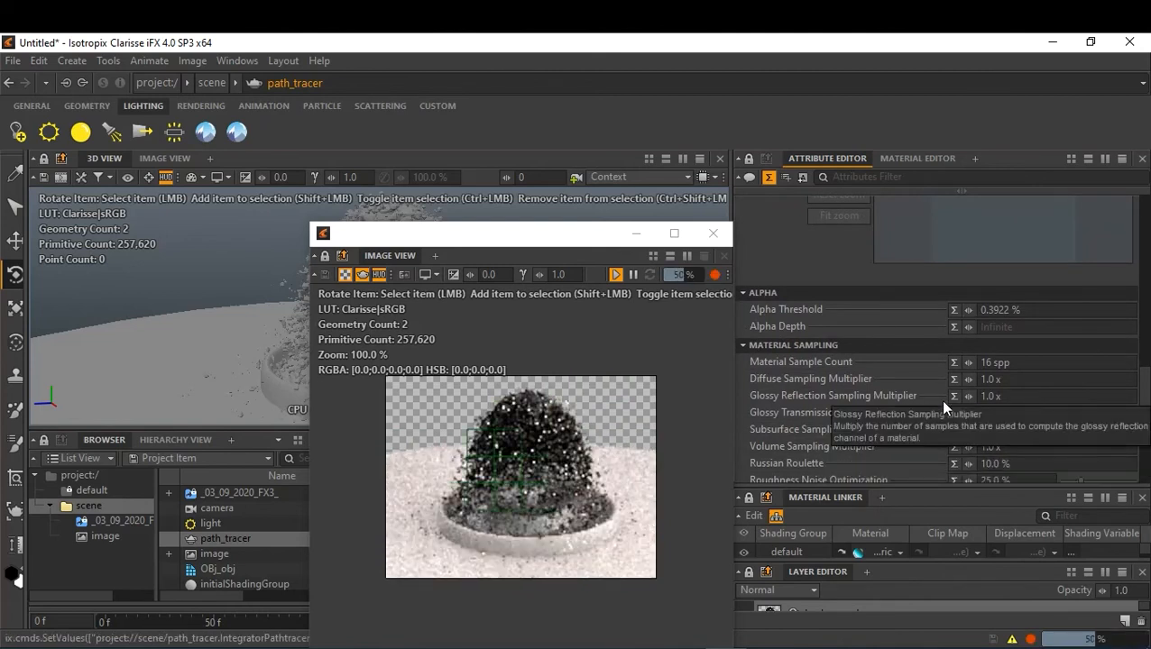
Step: Set the path tracer's glossy reflection and diffuse sampling multipliers to 5 each
click(1020, 396)
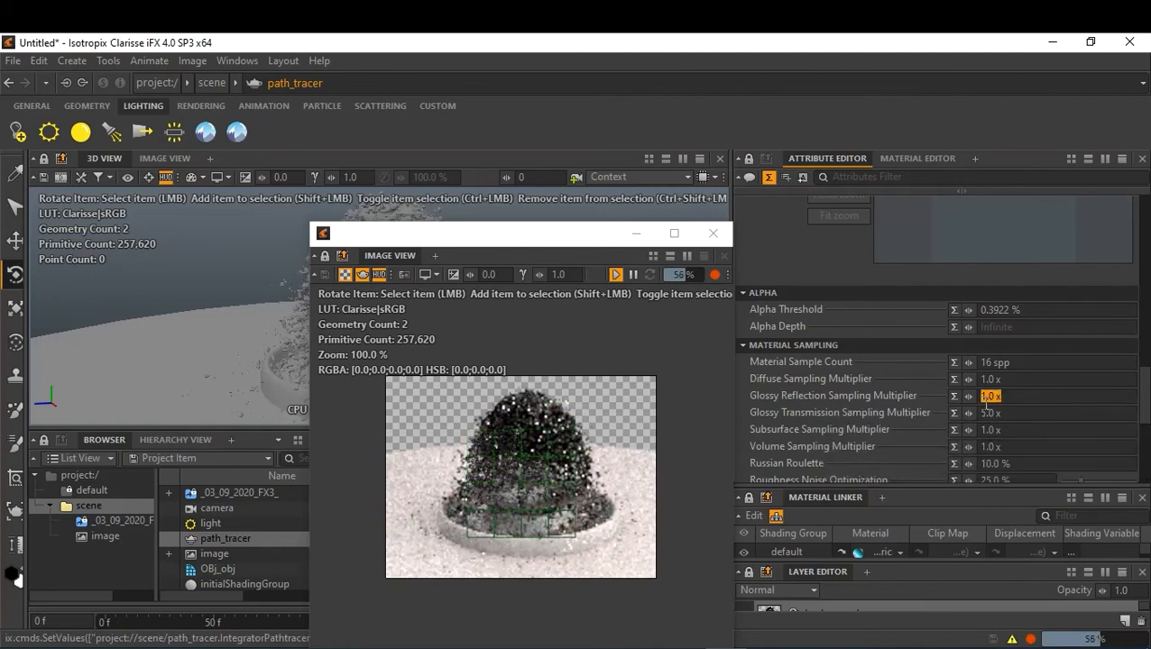
text(5)
key(Tab)
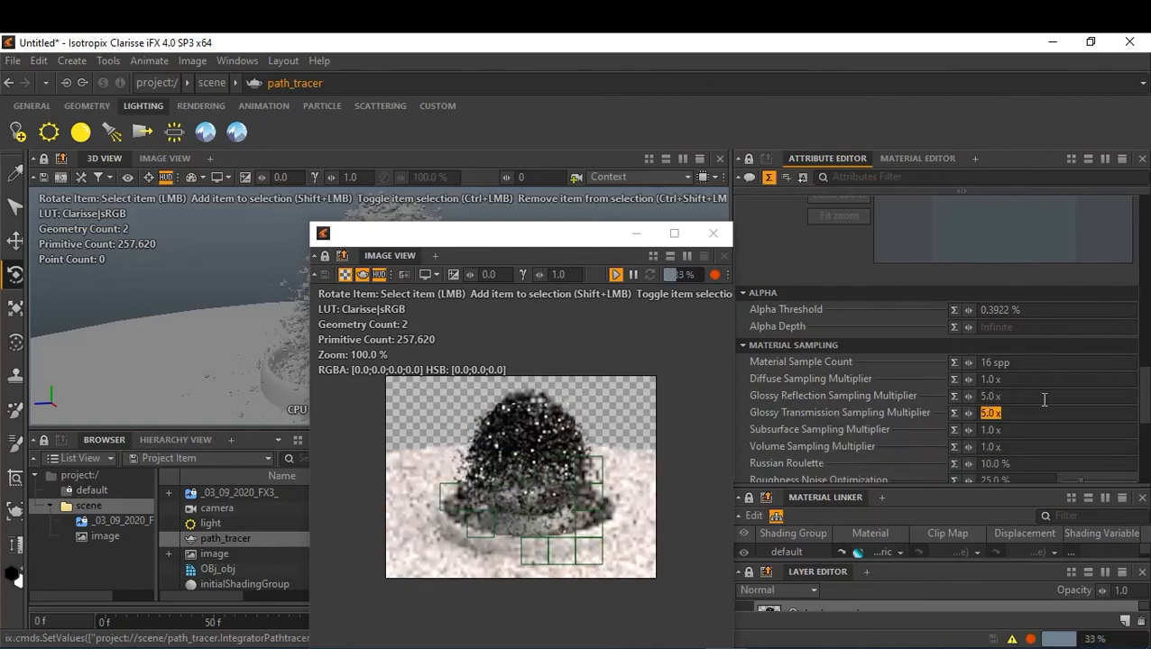
click(1037, 380)
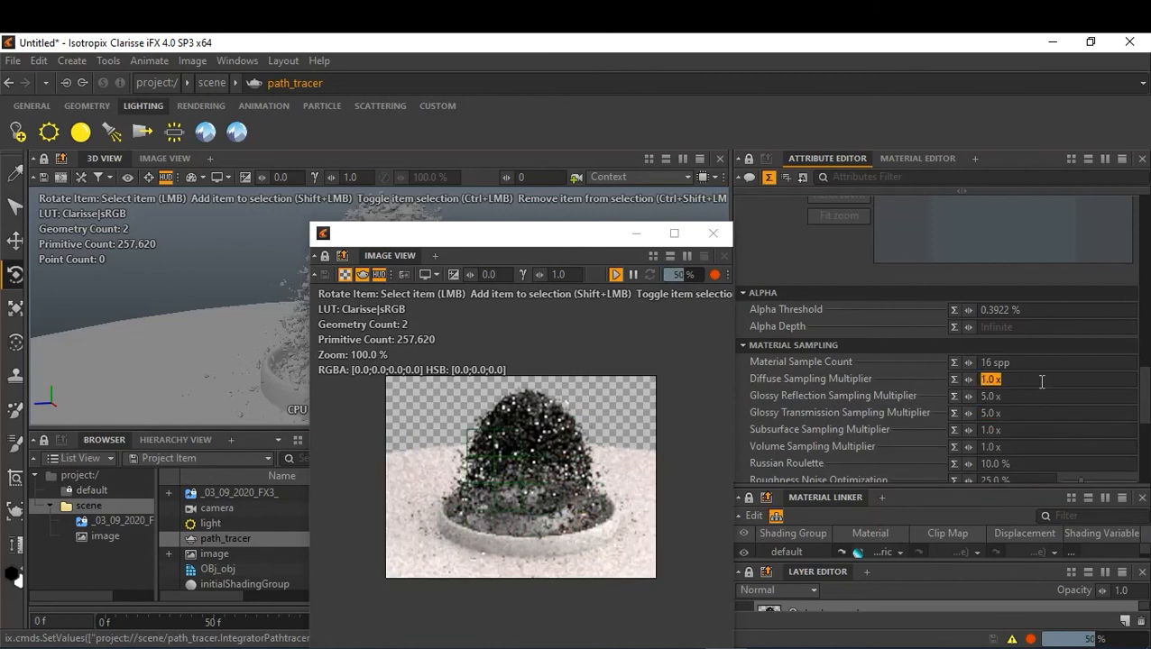
text(5)
key(Tab)
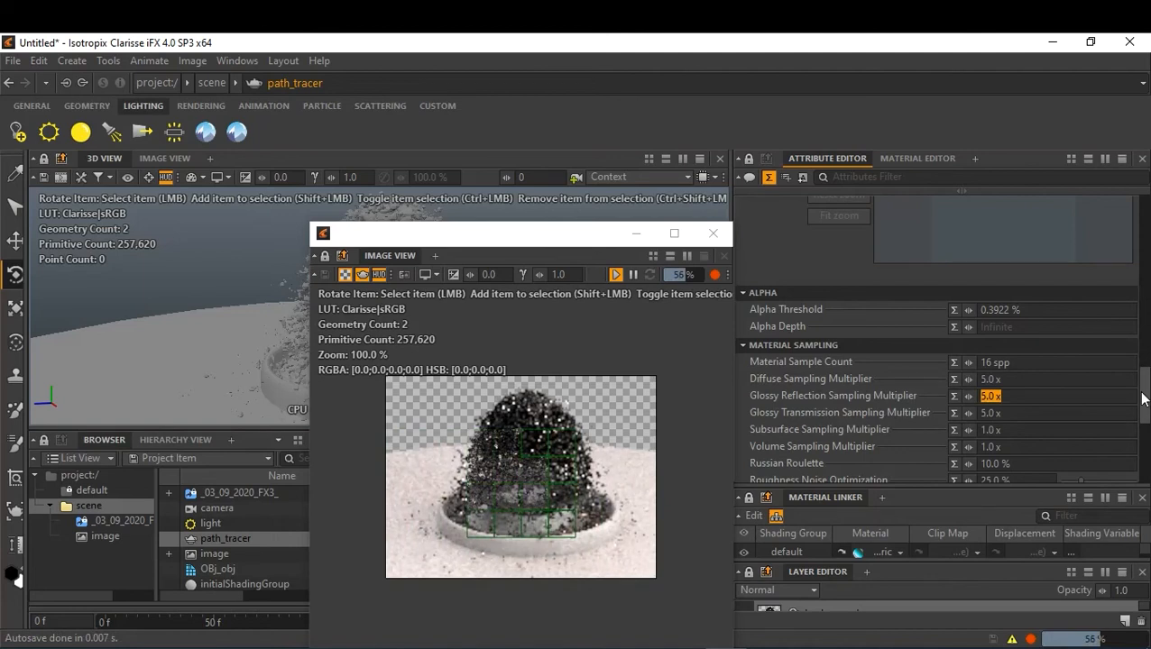
Step: Move the render camera in close to one side of the fountain and enlarge the floating image view window
alt+drag(585, 481, 506, 482)
alt+right_drag(506, 481, 514, 455)
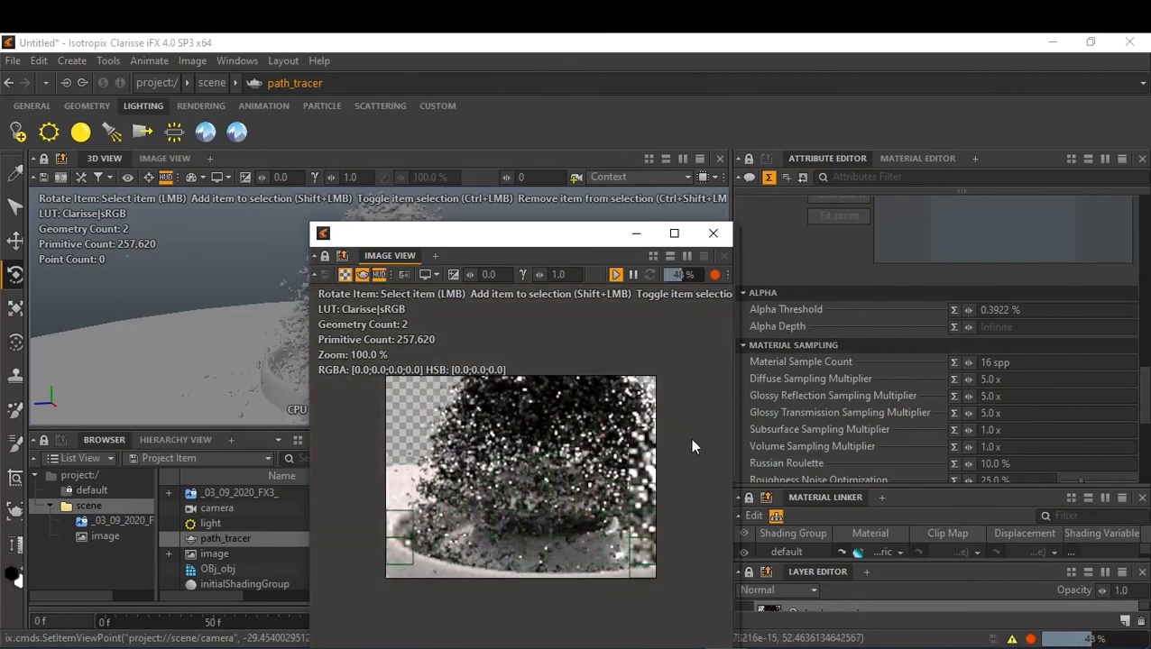
alt+right_drag(485, 460, 466, 458)
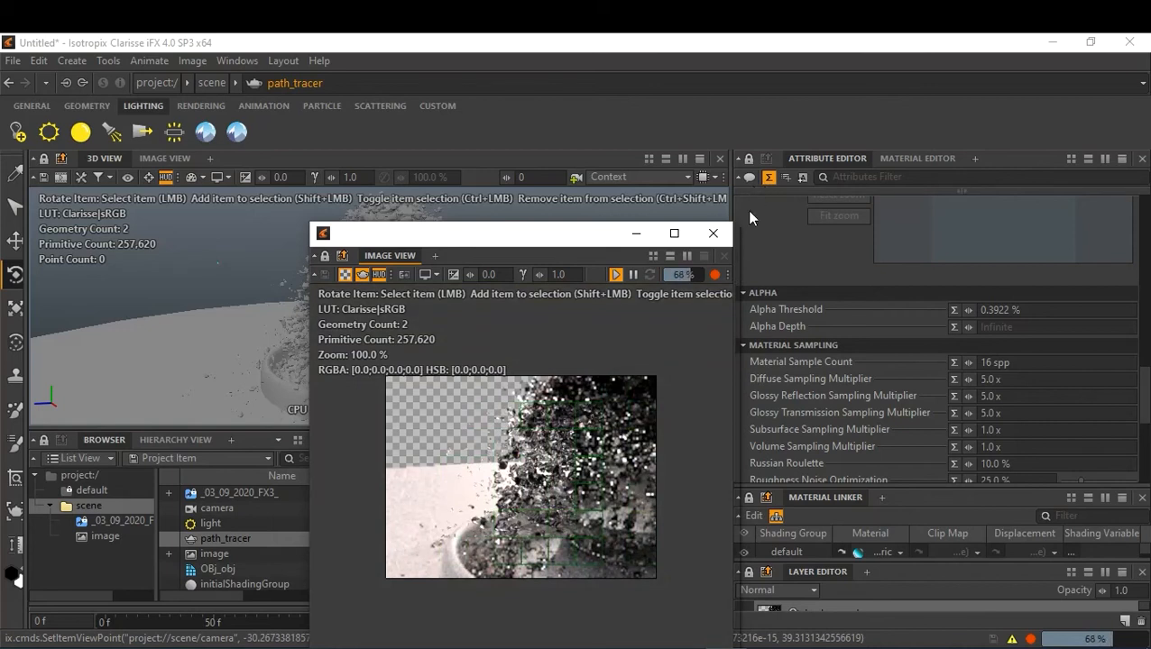
mouse_move(973, 330)
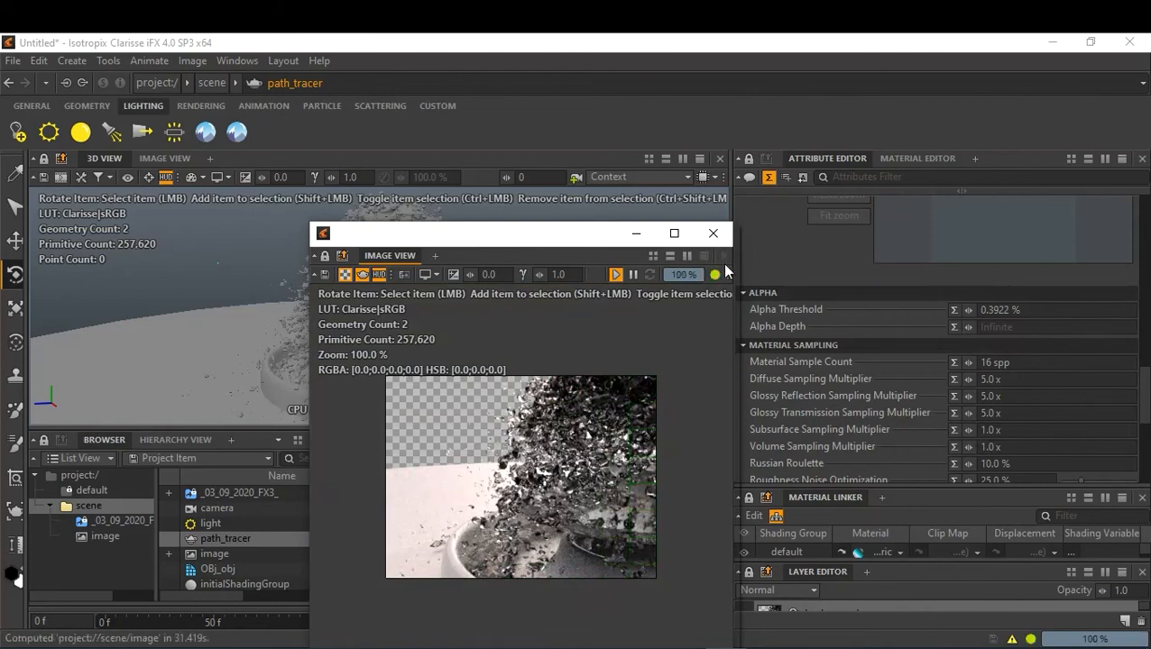
drag(737, 269, 967, 276)
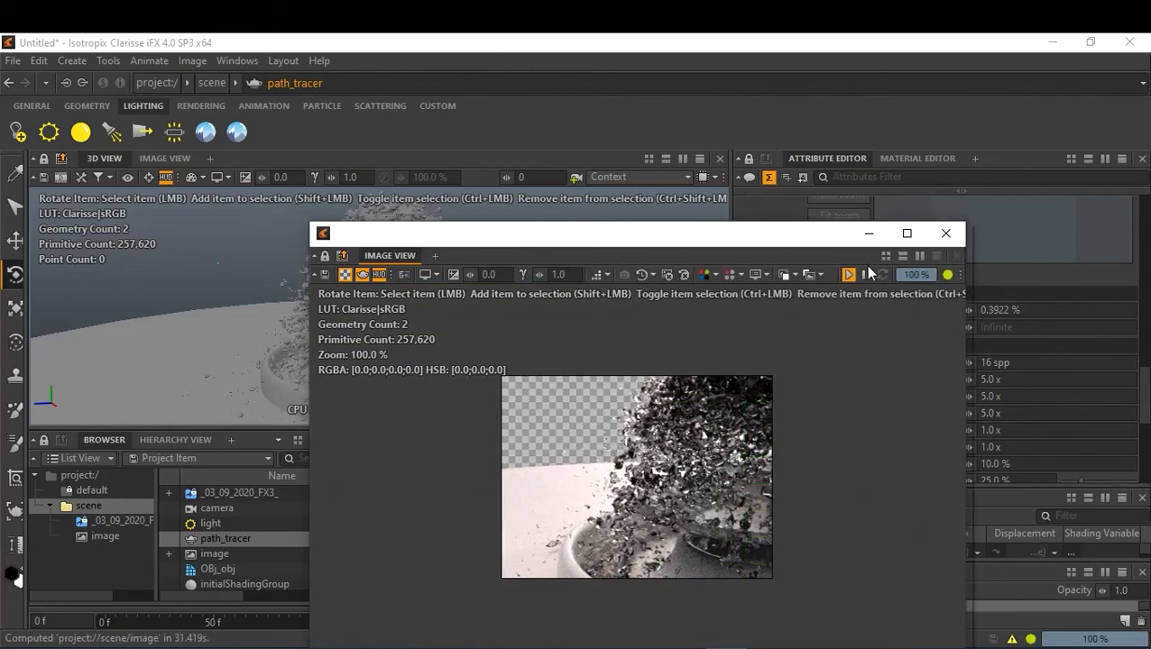
drag(793, 223, 791, 179)
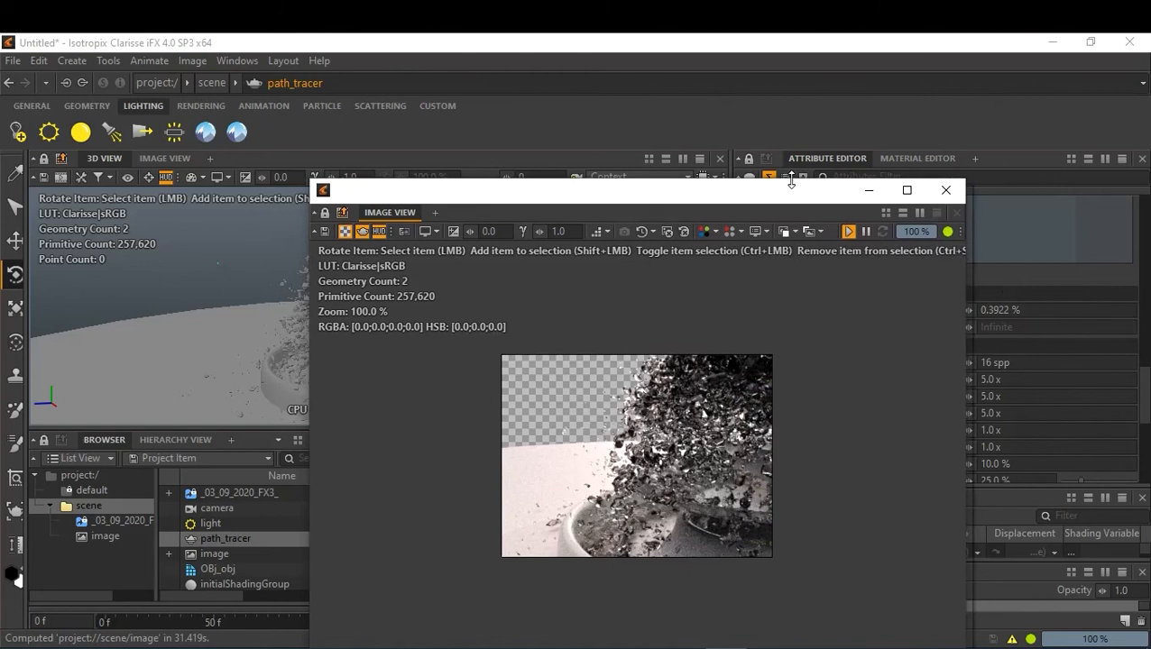
Step: Start saving the rendered image and copy the path of the FX DEMO\23-09-2020_A folder on drive G: from File Explorer
click(326, 232)
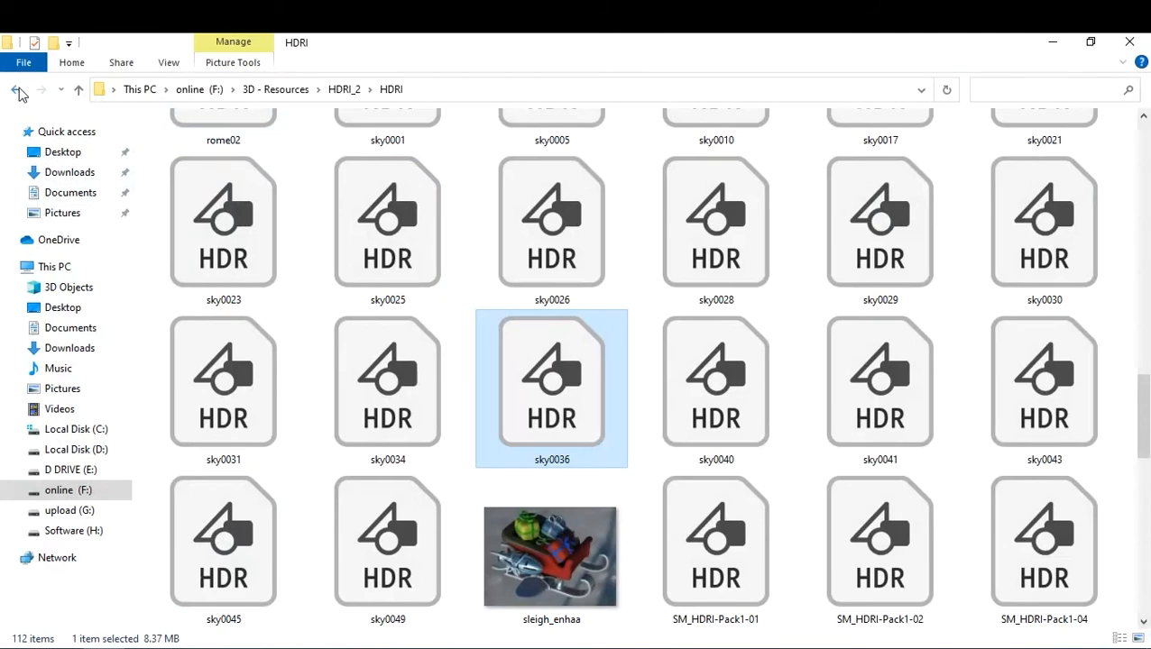
click(17, 90)
click(17, 90)
click(17, 90)
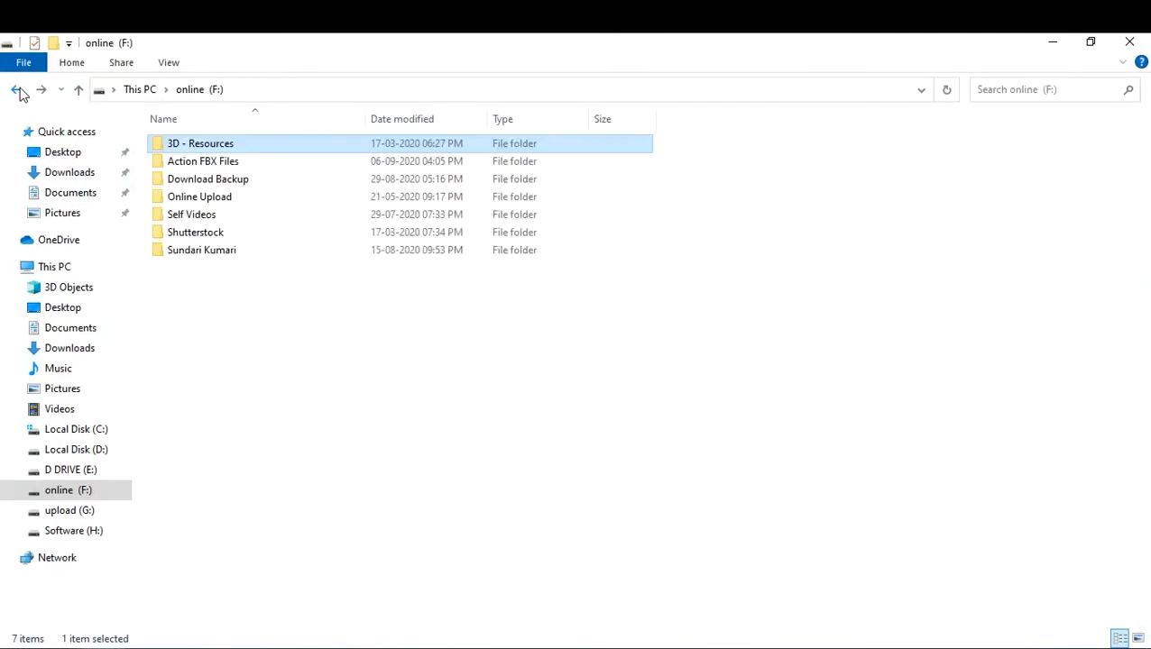
click(17, 91)
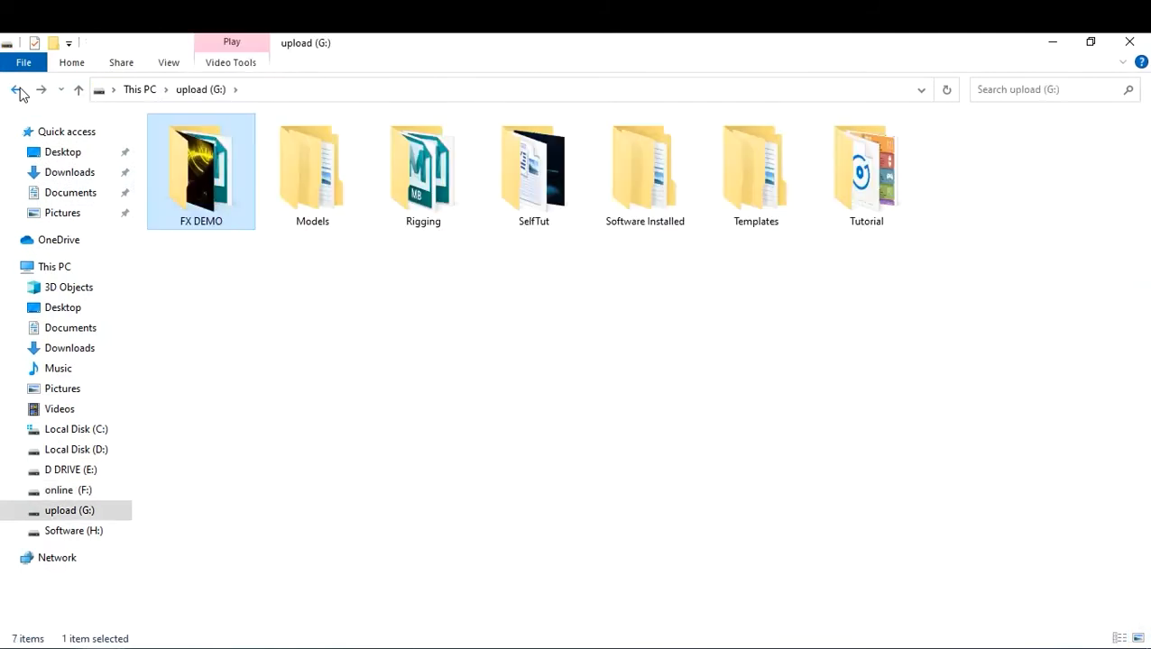
double_click(238, 159)
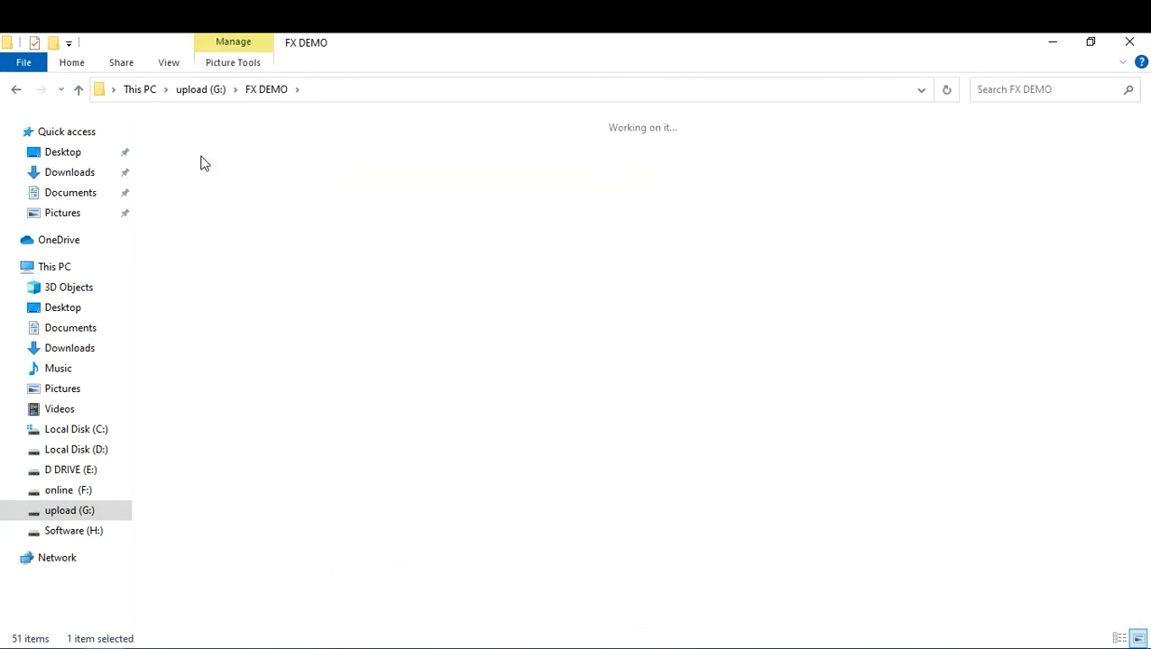
double_click(201, 163)
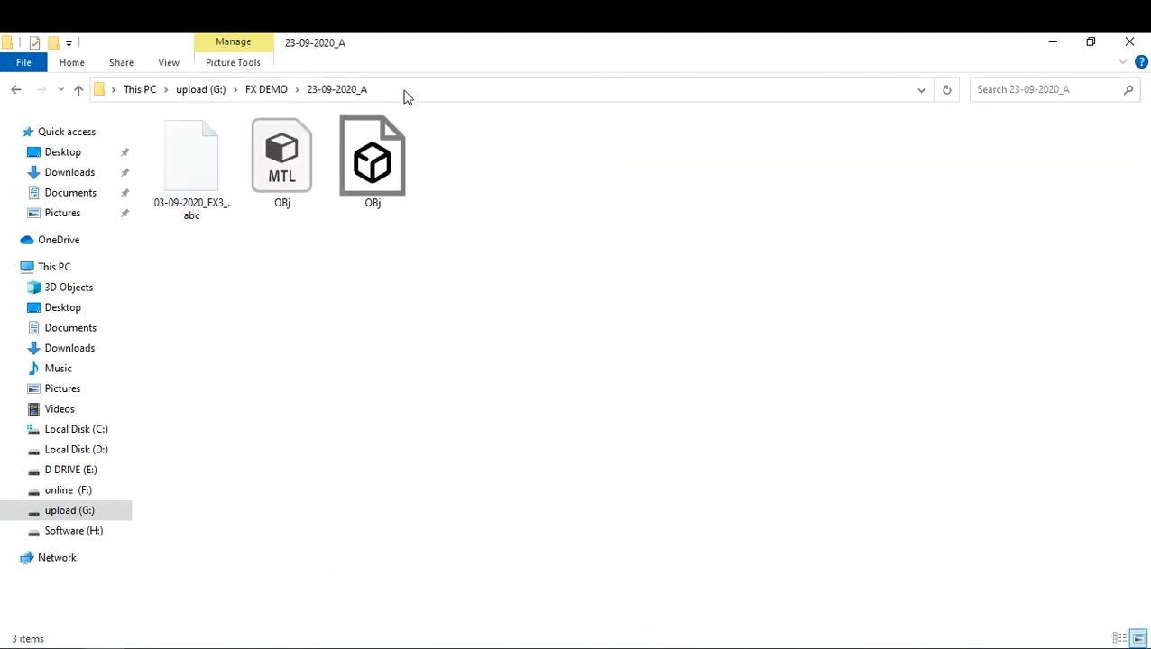
click(406, 90)
key(ctrl+c)
click(1052, 42)
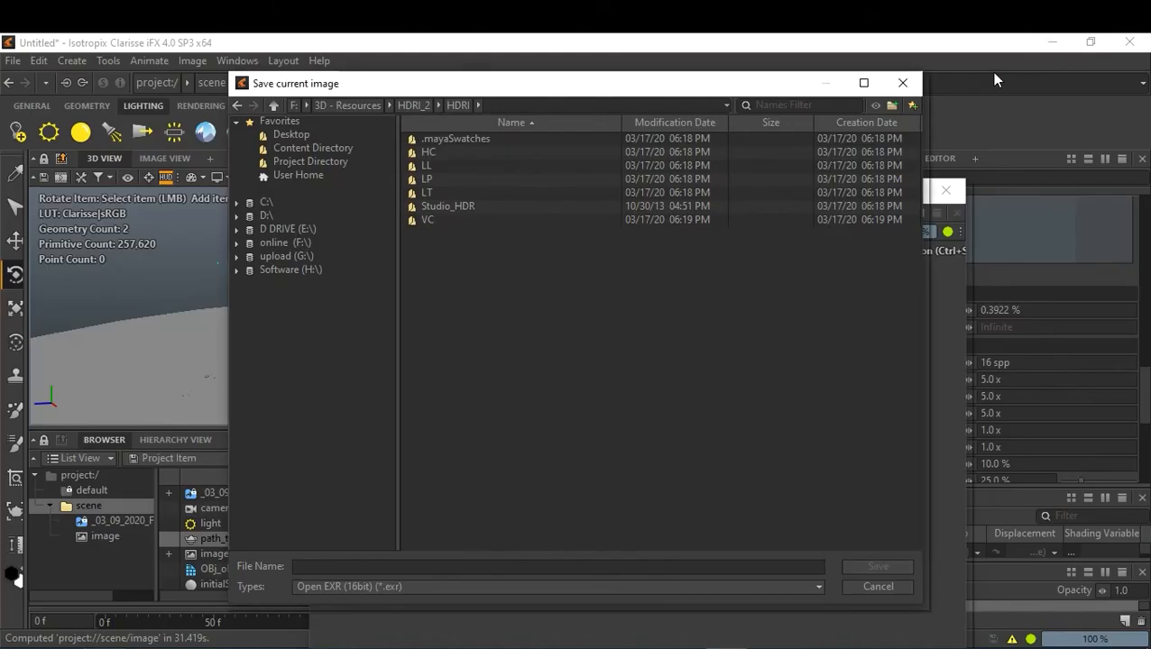
Step: Save the rendered image as A in Open EXR (16bit) format in the G:\FX DEMO\23-09-2020_A folder
click(523, 104)
drag(525, 104, 276, 108)
key(ctrl+v)
key(Return)
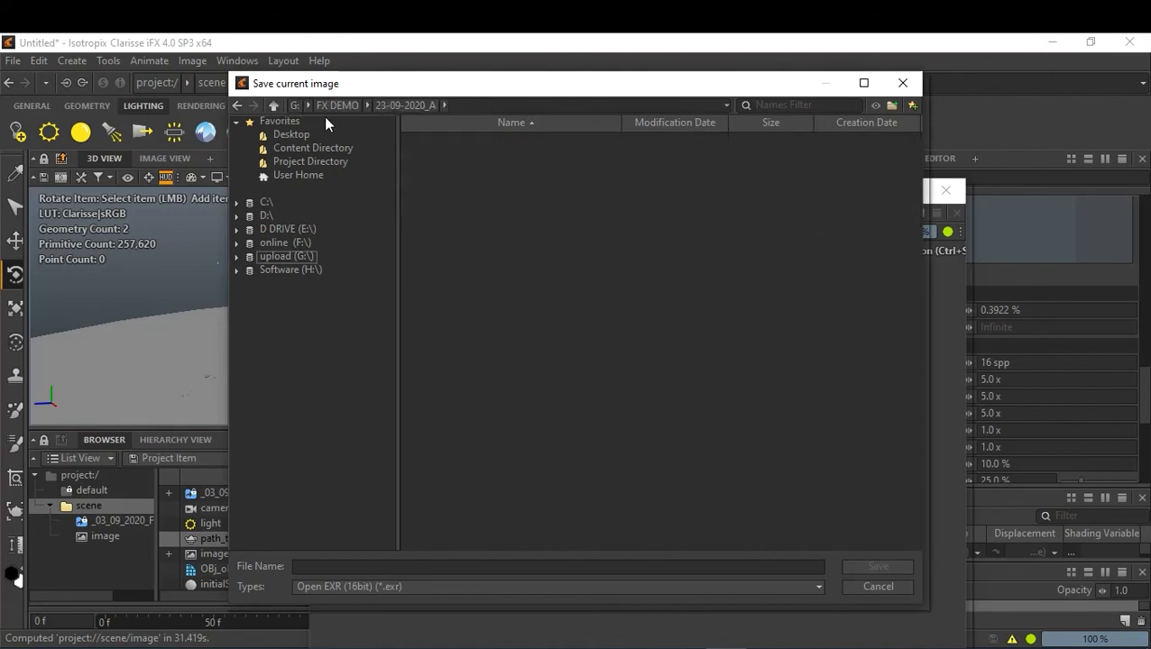
click(454, 567)
text(A)
click(877, 567)
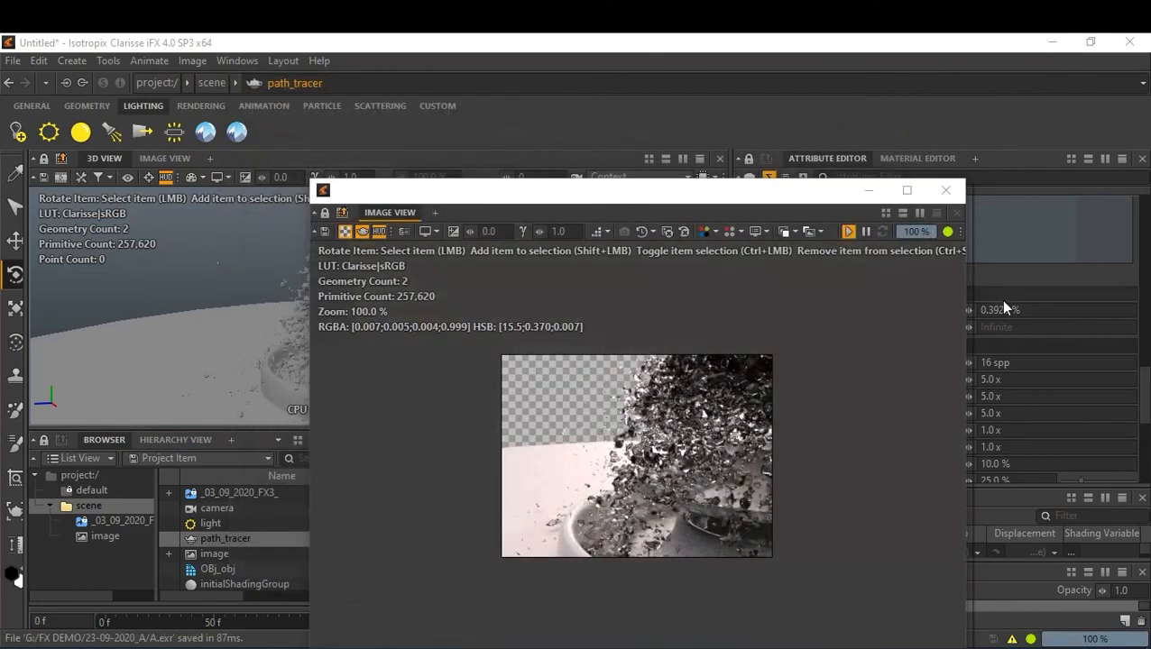
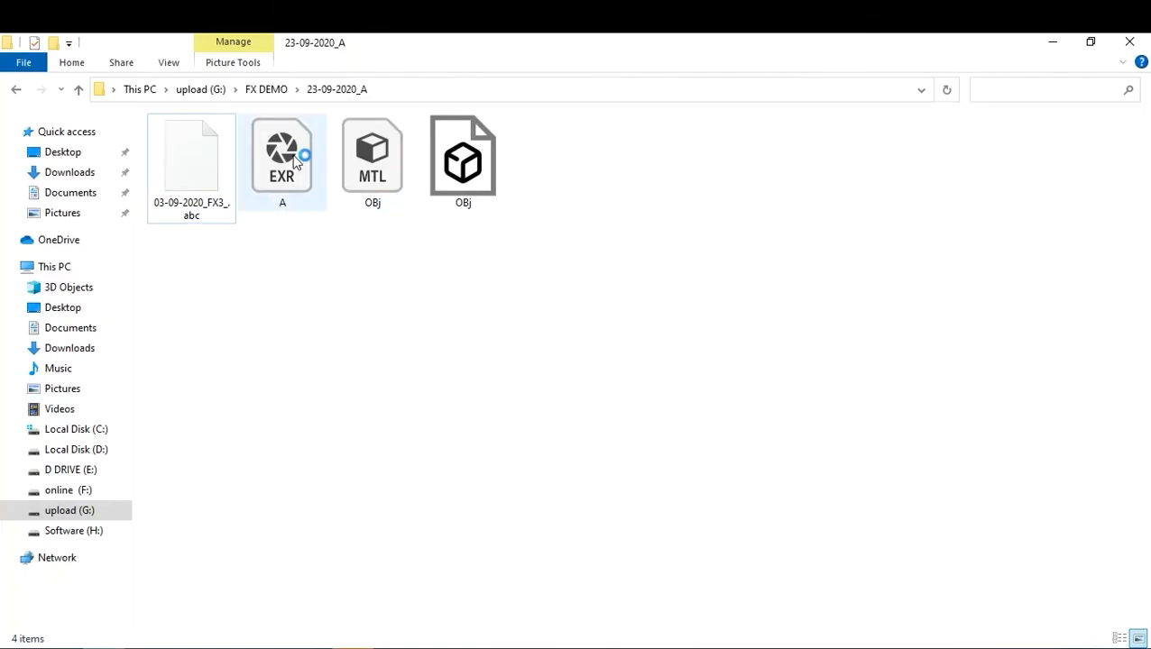
Step: Open the saved A.exr render in Photoshop, reading its alpha channel as transparency
click(294, 158)
drag(294, 158, 428, 498)
click(1052, 43)
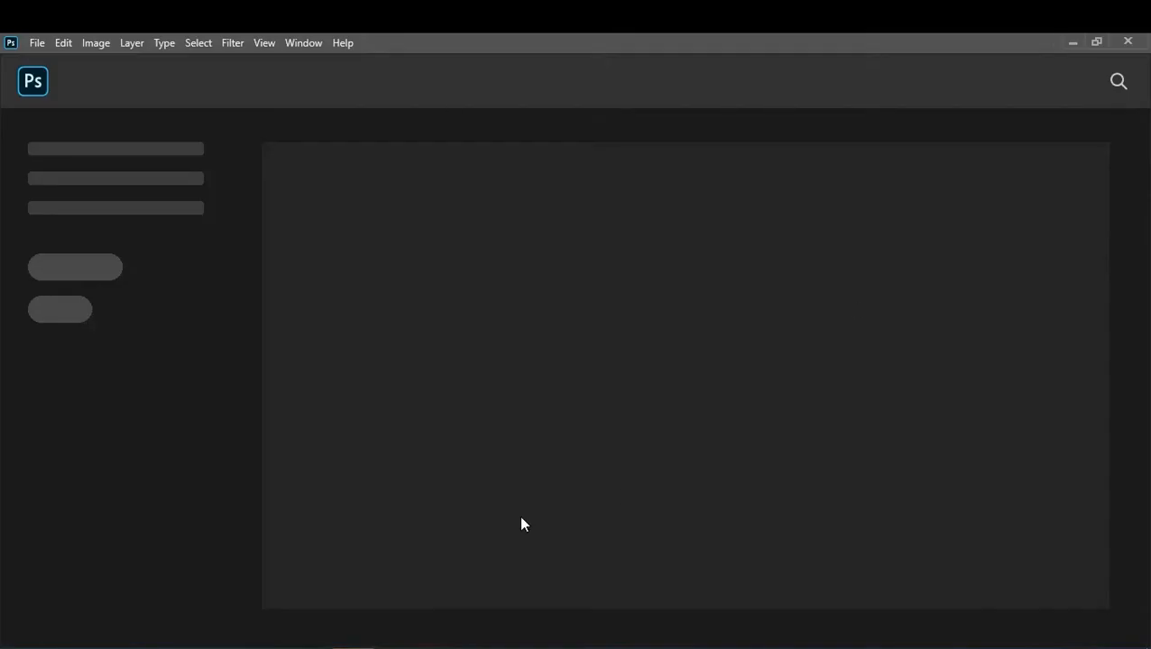
click(261, 648)
drag(270, 174, 595, 335)
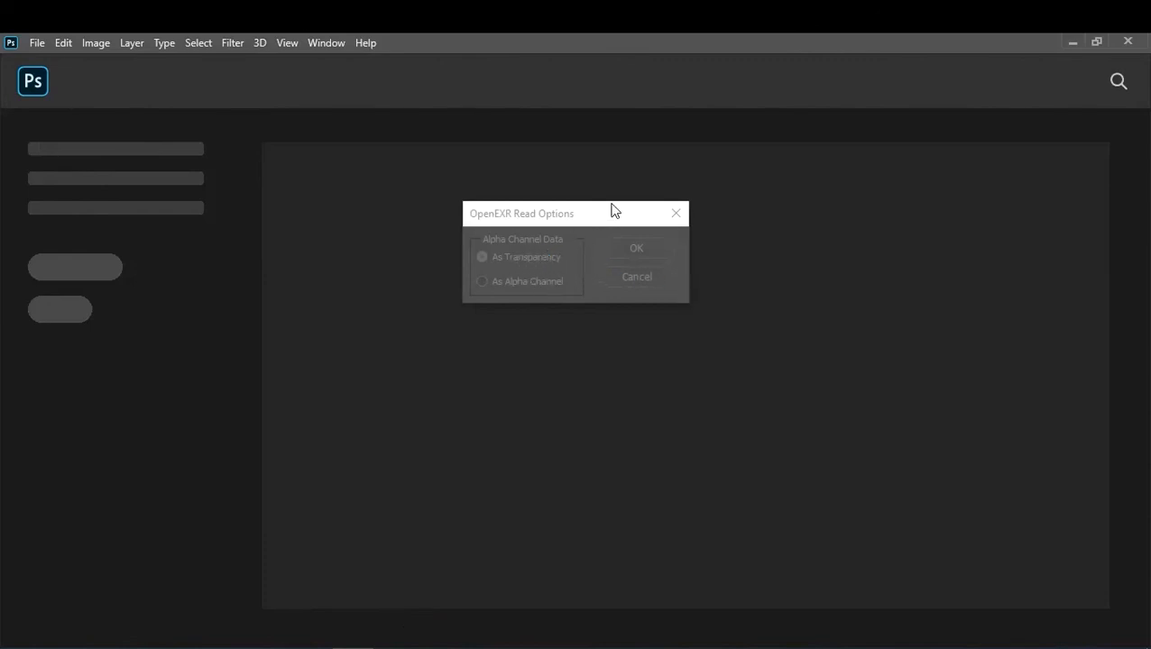
click(637, 249)
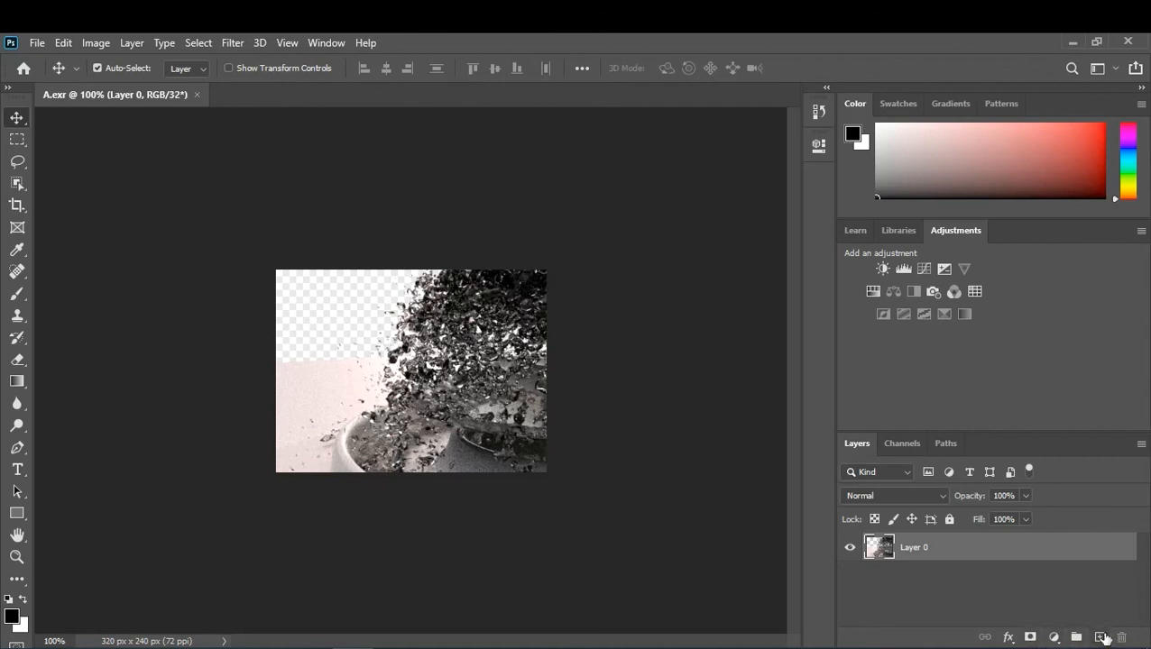
Step: Add a new layer beneath the render layer and fill it with light cyan (RGB 84, 225, 238)
click(1102, 638)
drag(971, 559, 970, 598)
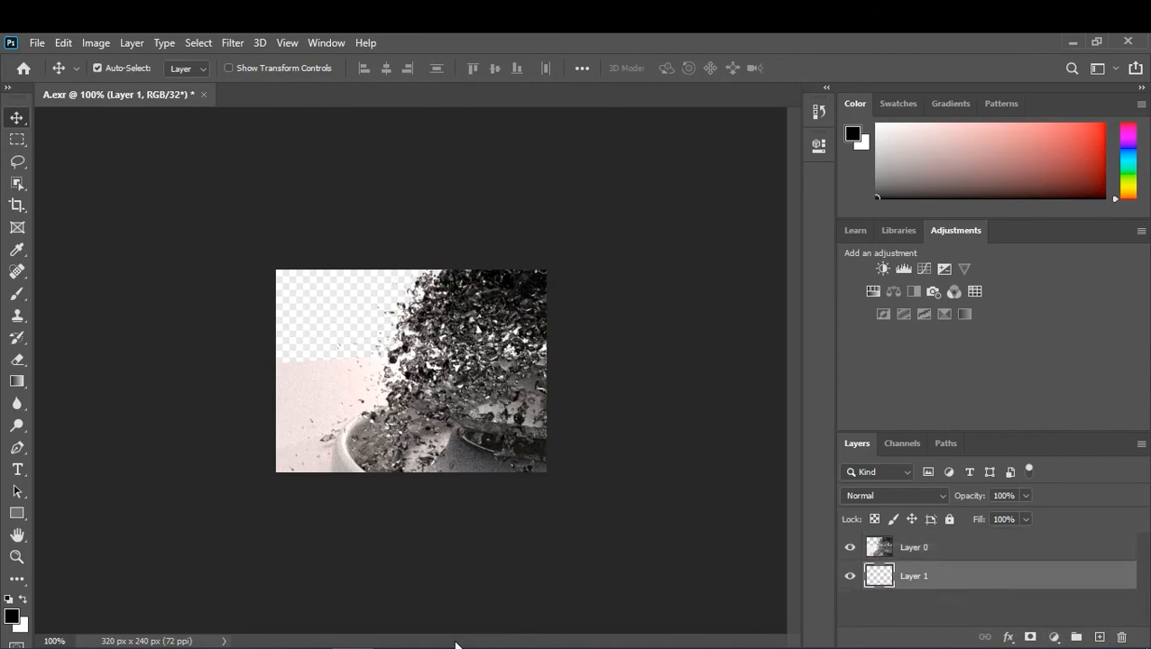
click(23, 628)
mouse_move(393, 431)
mouse_down()
mouse_move(352, 442)
mouse_move(398, 432)
mouse_up()
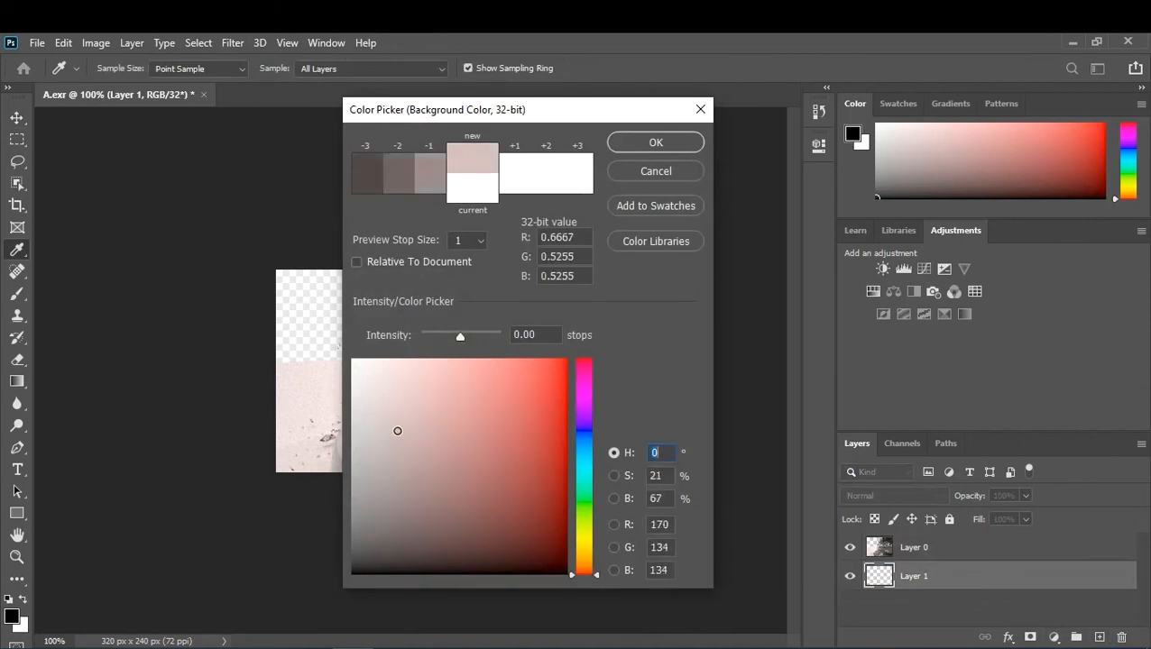
click(491, 373)
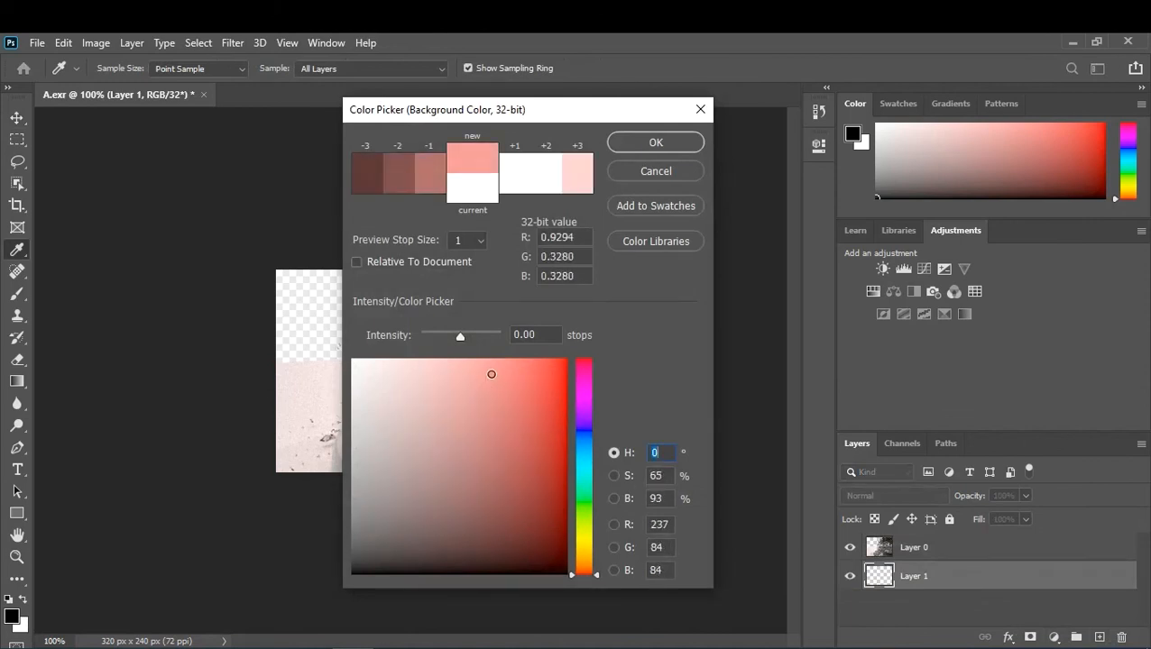
click(583, 463)
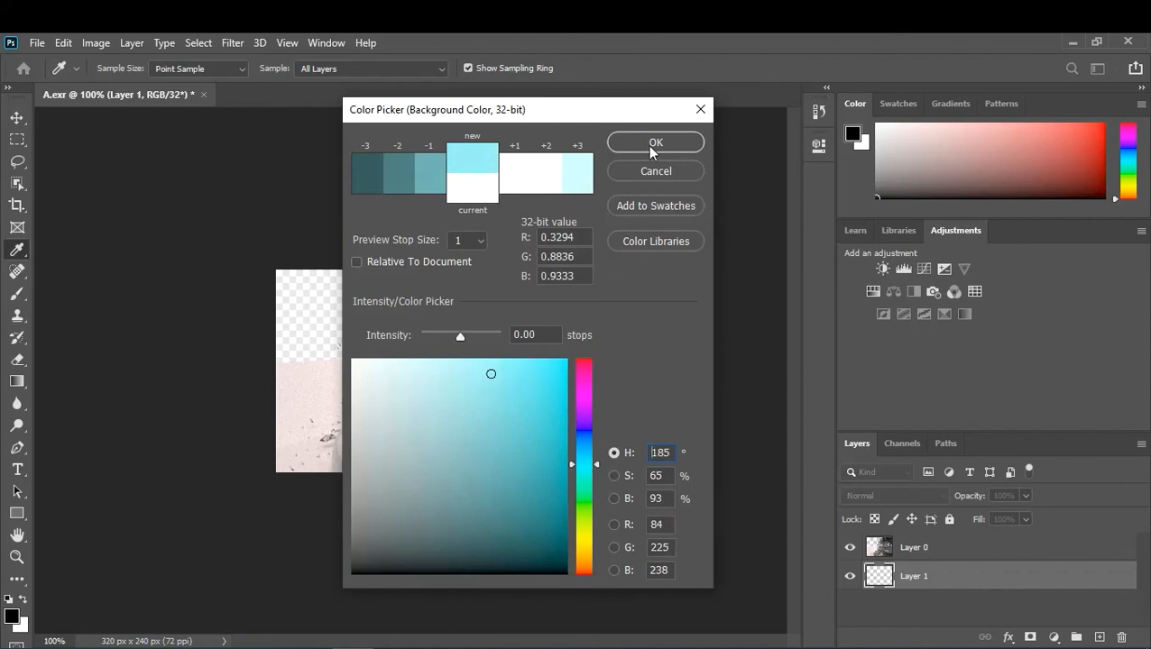
click(655, 144)
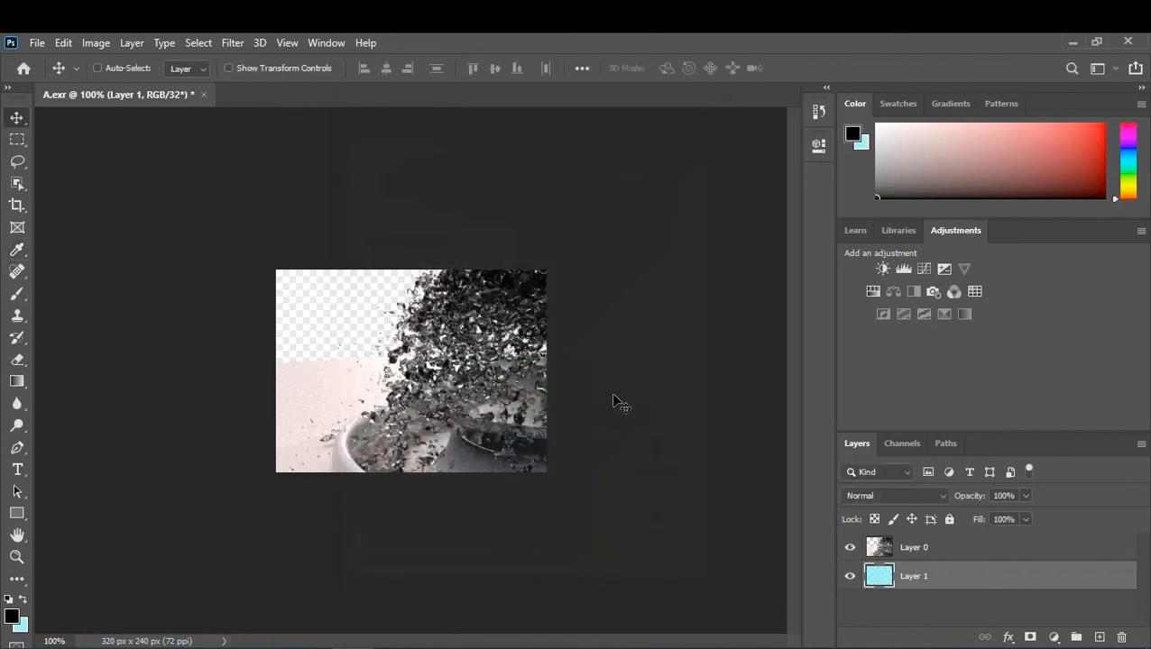
key(ctrl+BackSpace)
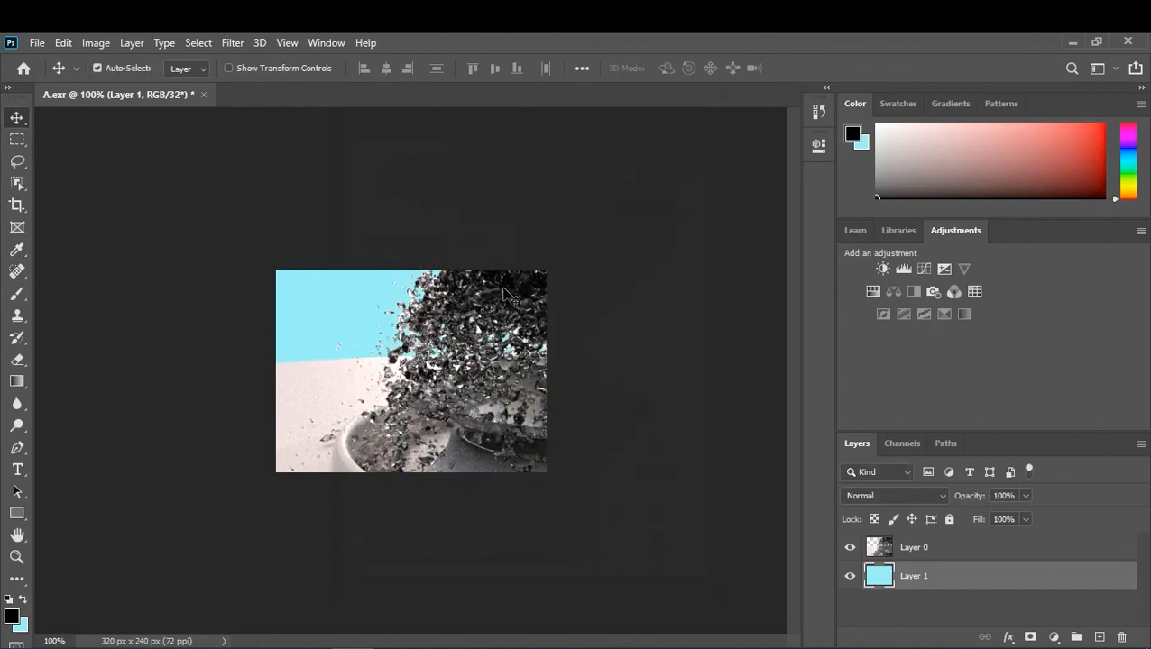
Step: Preview blend modes such as Lighten on the render layer over the cyan background, leaving the mode at Normal
key(ctrl+plus)
key(ctrl+plus)
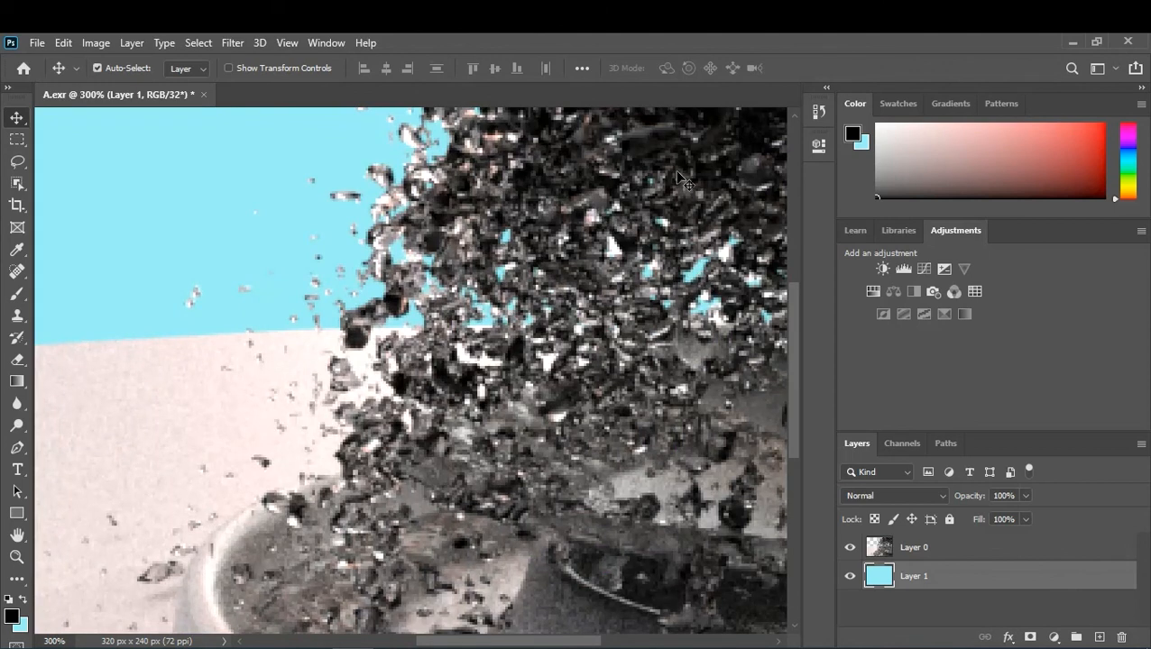
click(930, 548)
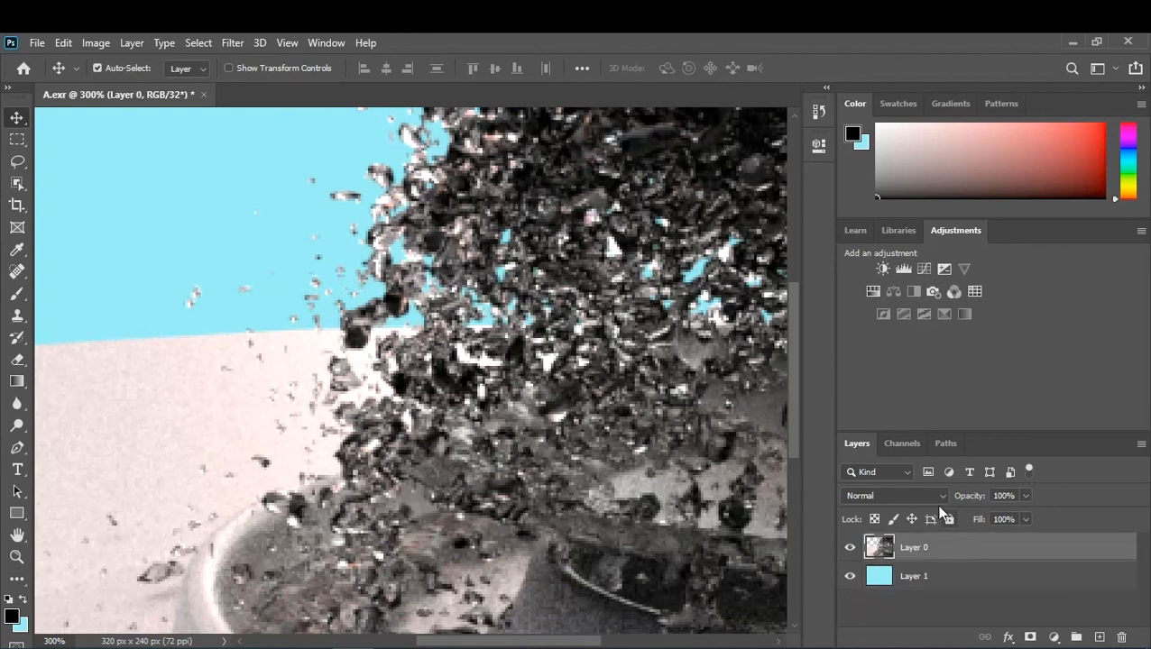
click(879, 498)
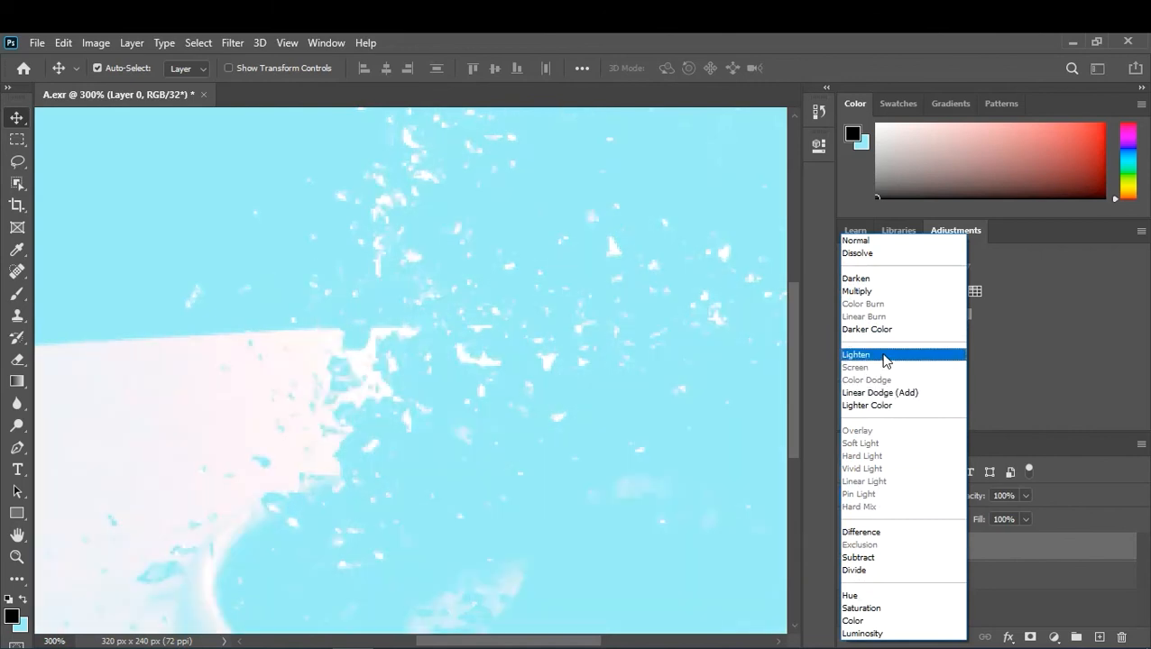
click(1060, 347)
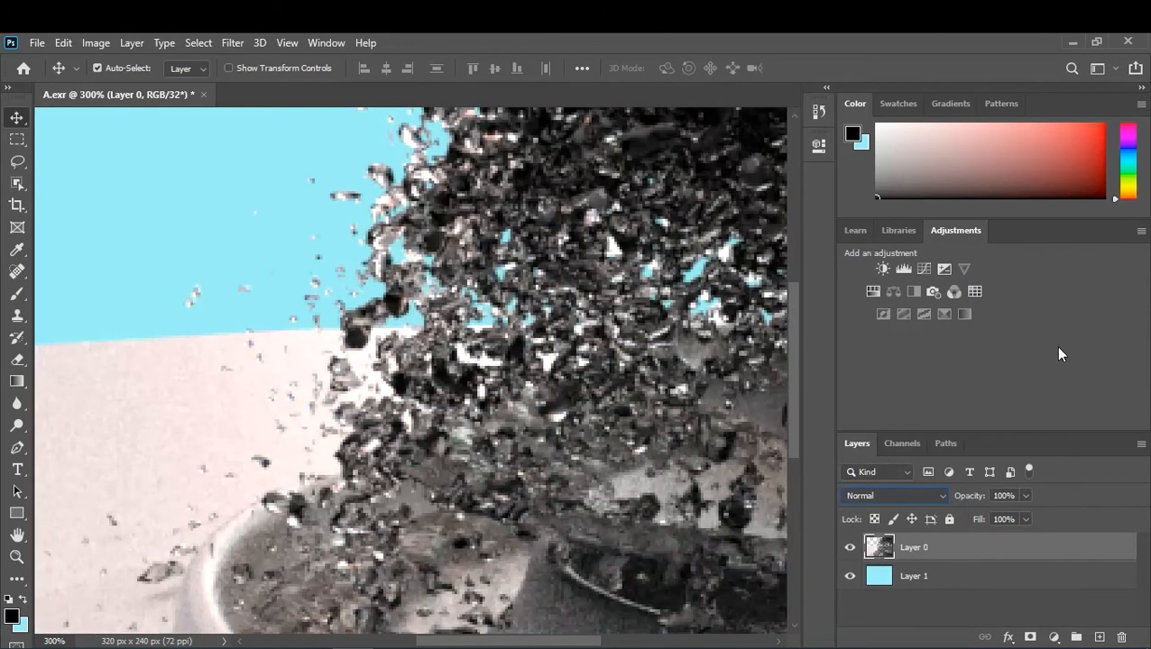
Step: Convert the document to 16 Bits/Channel without merging layers and preview the Lighten blend mode on the render layer
click(101, 43)
mouse_move(149, 61)
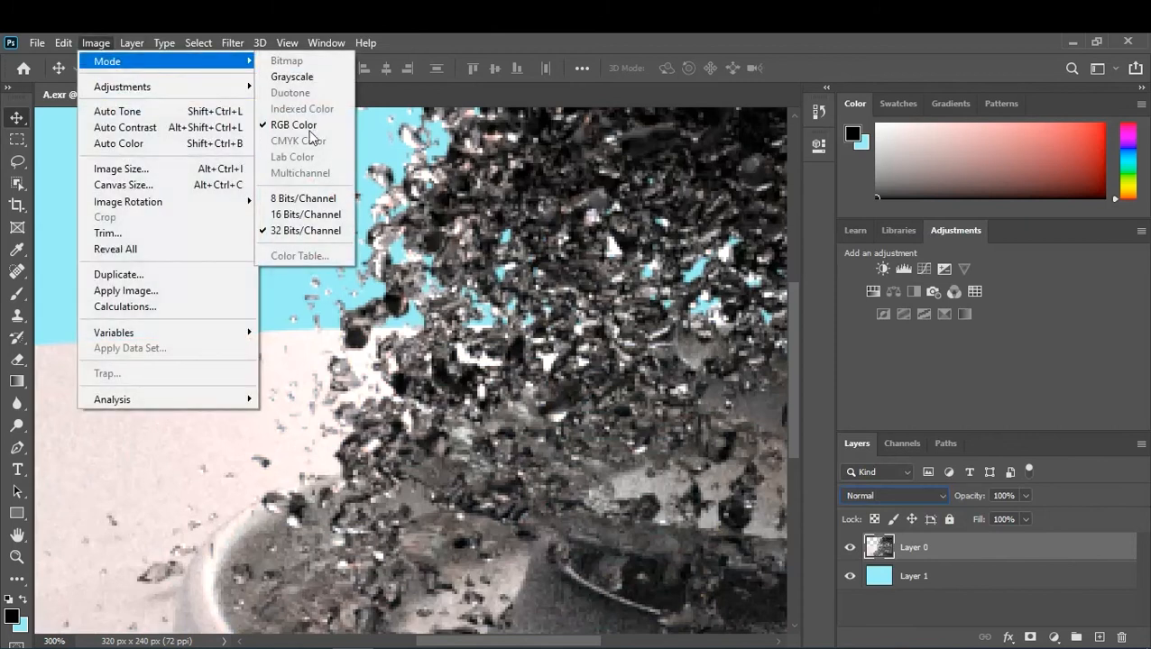
click(331, 213)
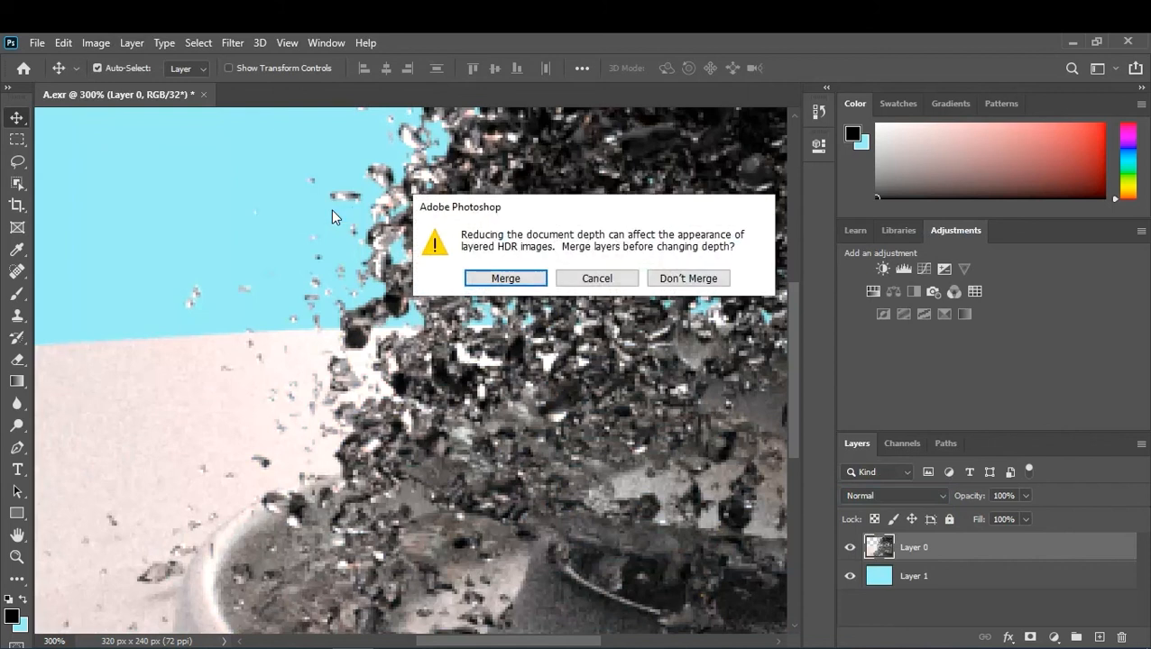
click(687, 279)
click(897, 497)
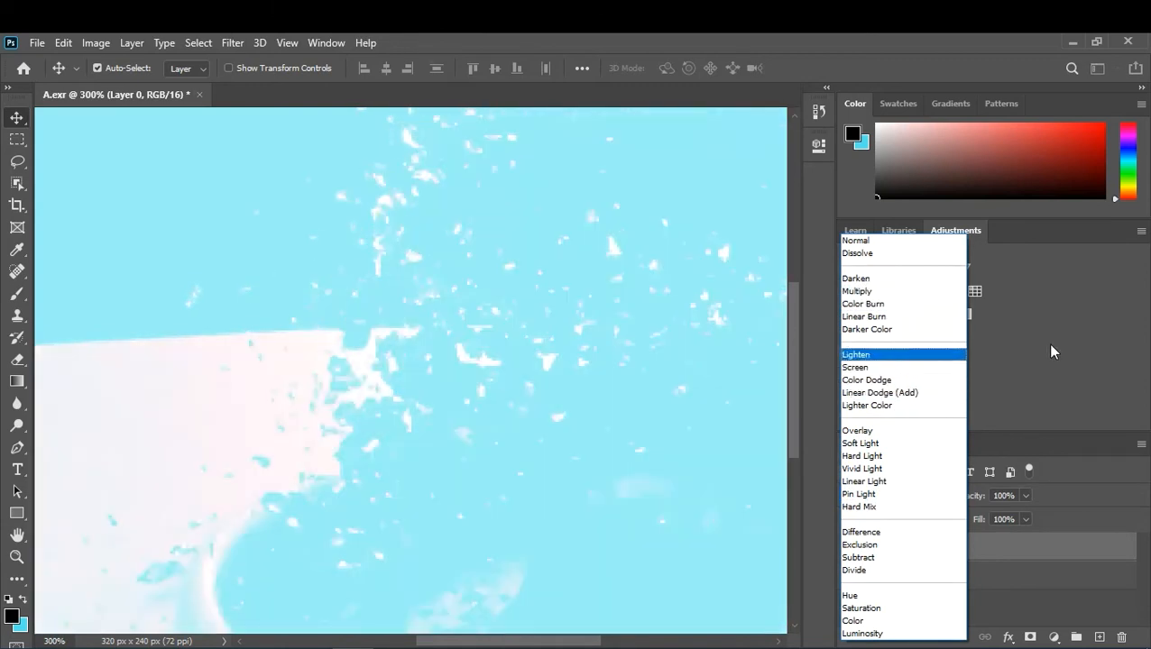
key(Escape)
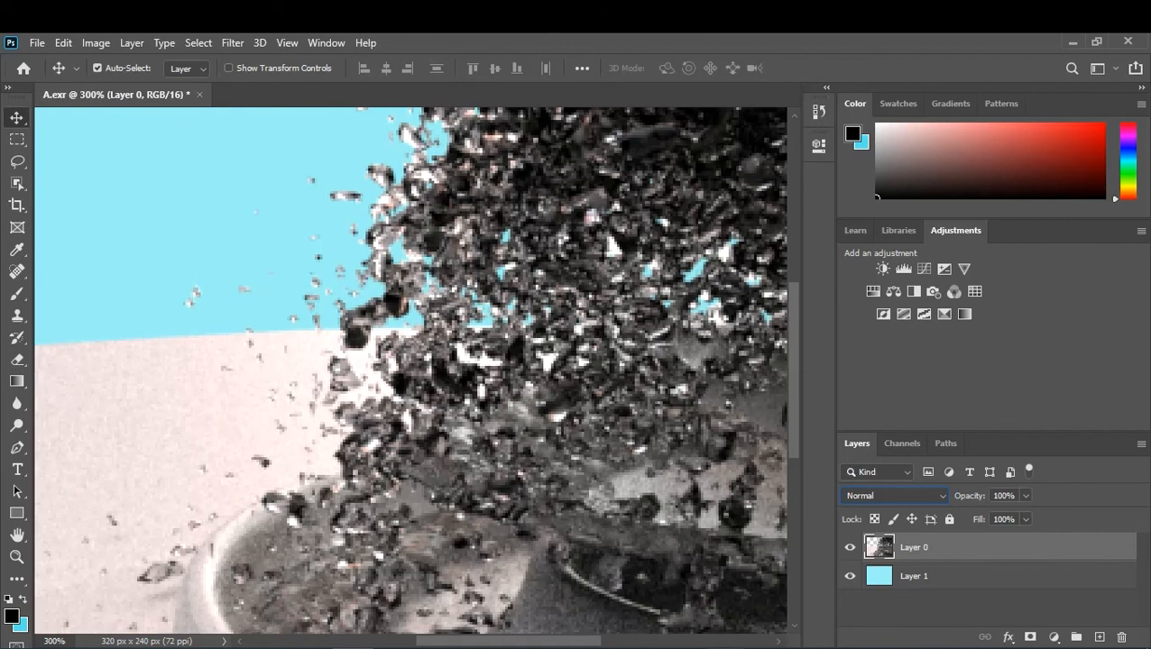
Step: Switch back to Clarisse and select the dielectric material, moving the floating render view clear of the material's attributes
click(720, 597)
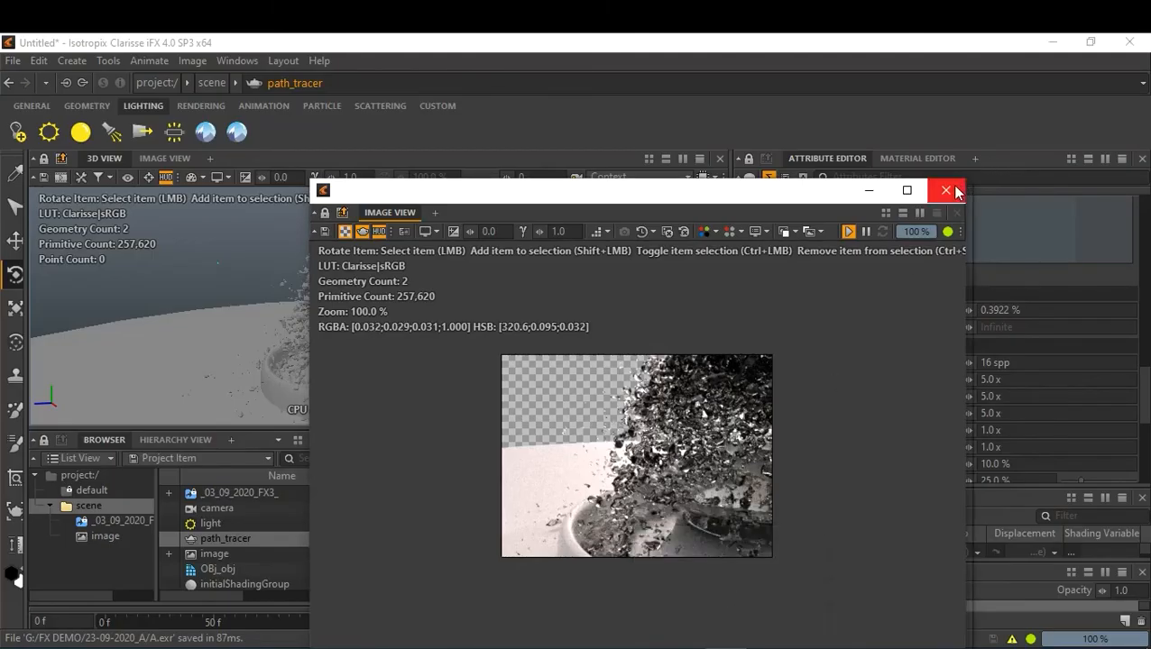
drag(789, 198, 629, 199)
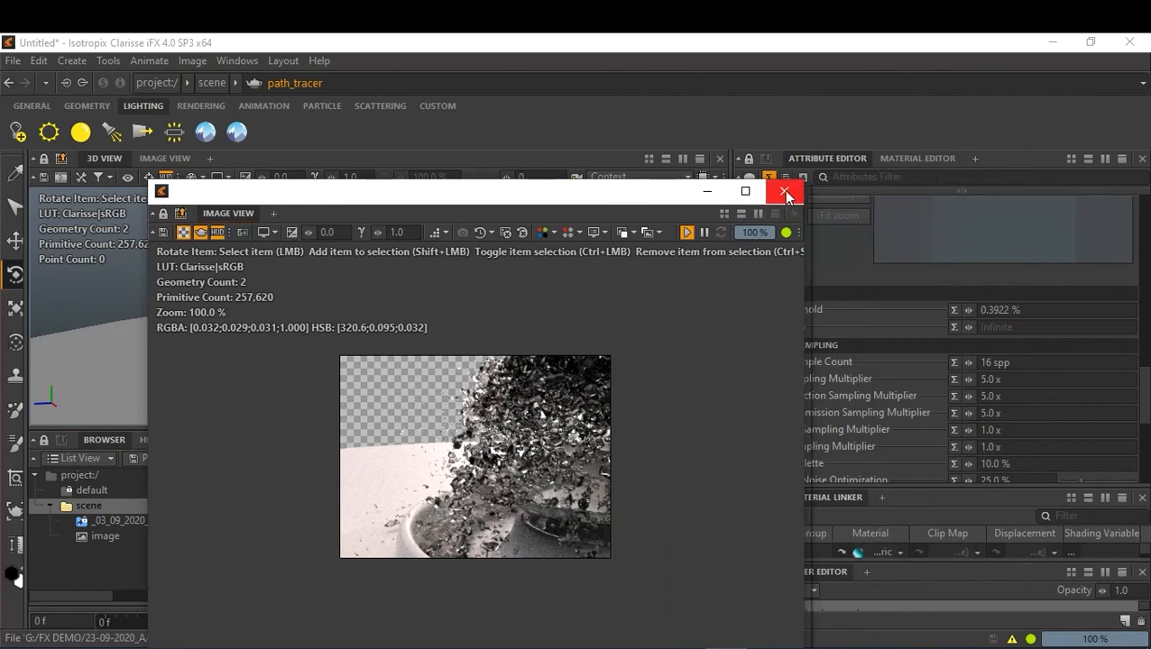
drag(655, 192, 796, 172)
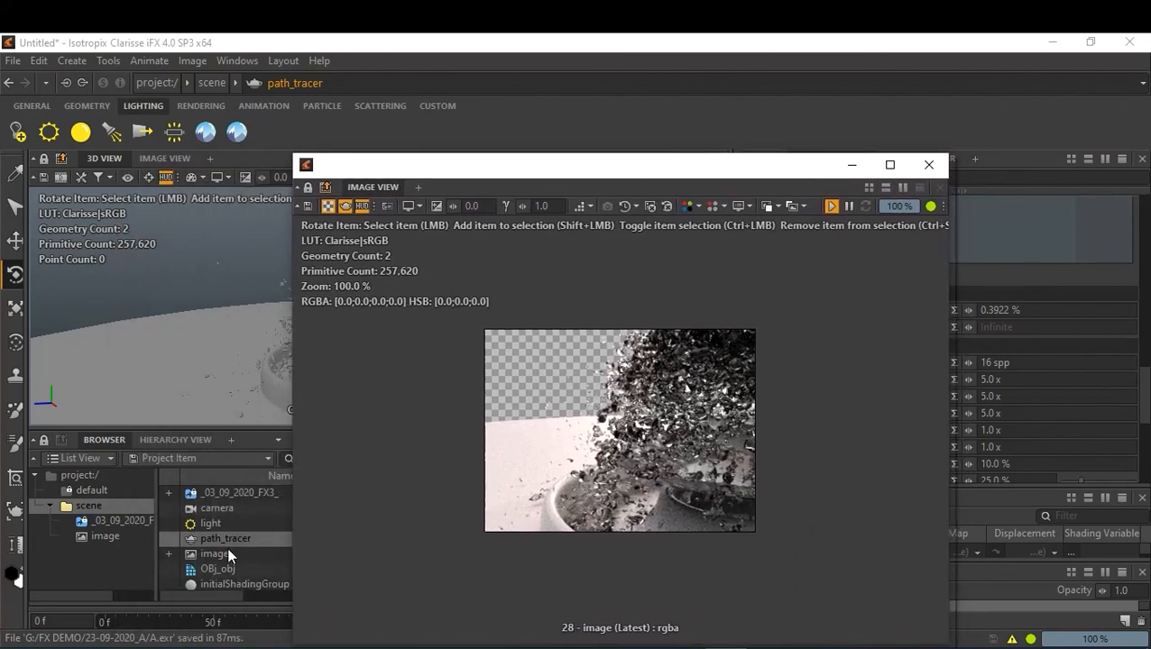
scroll(227, 544, down, 2)
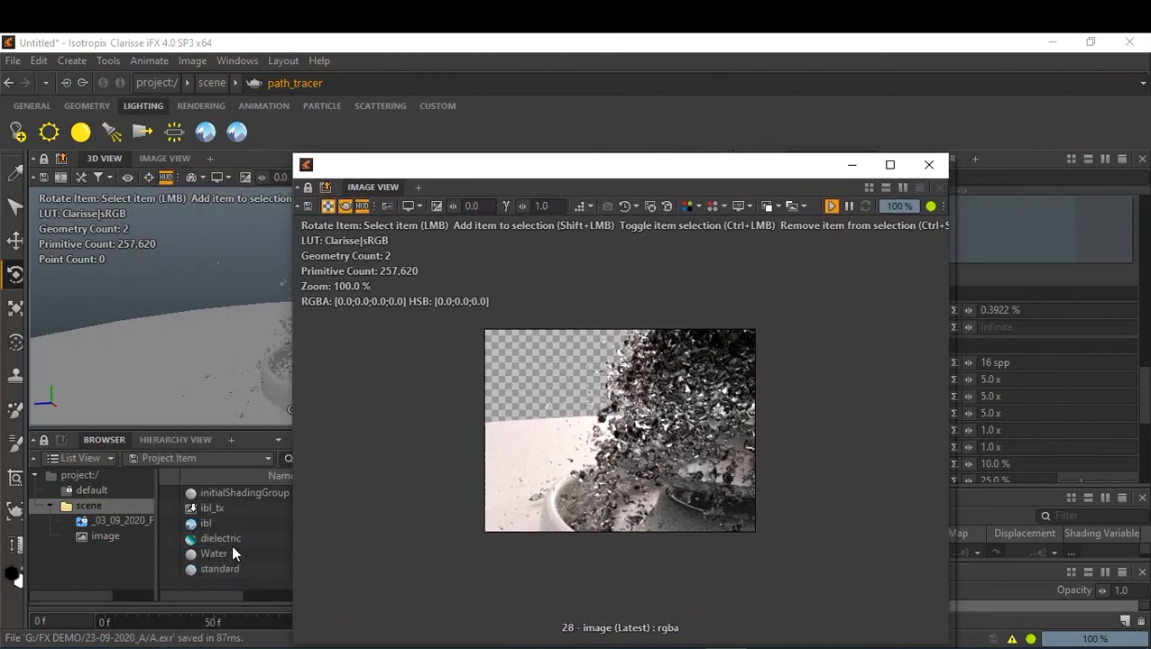
click(232, 537)
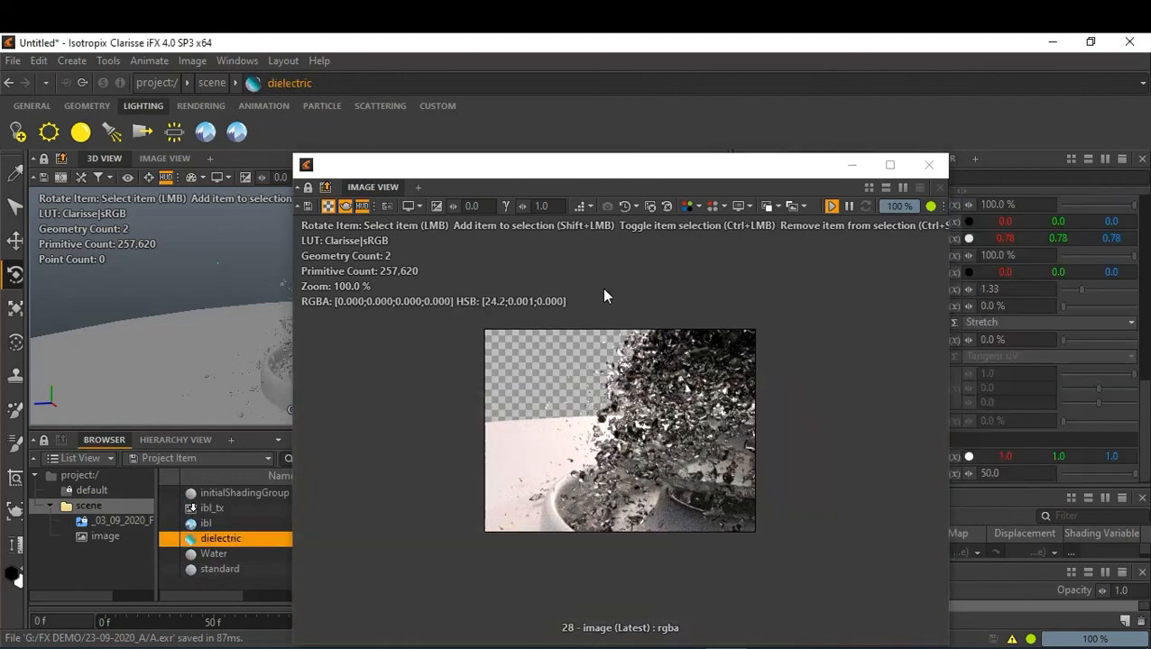
drag(698, 181, 501, 181)
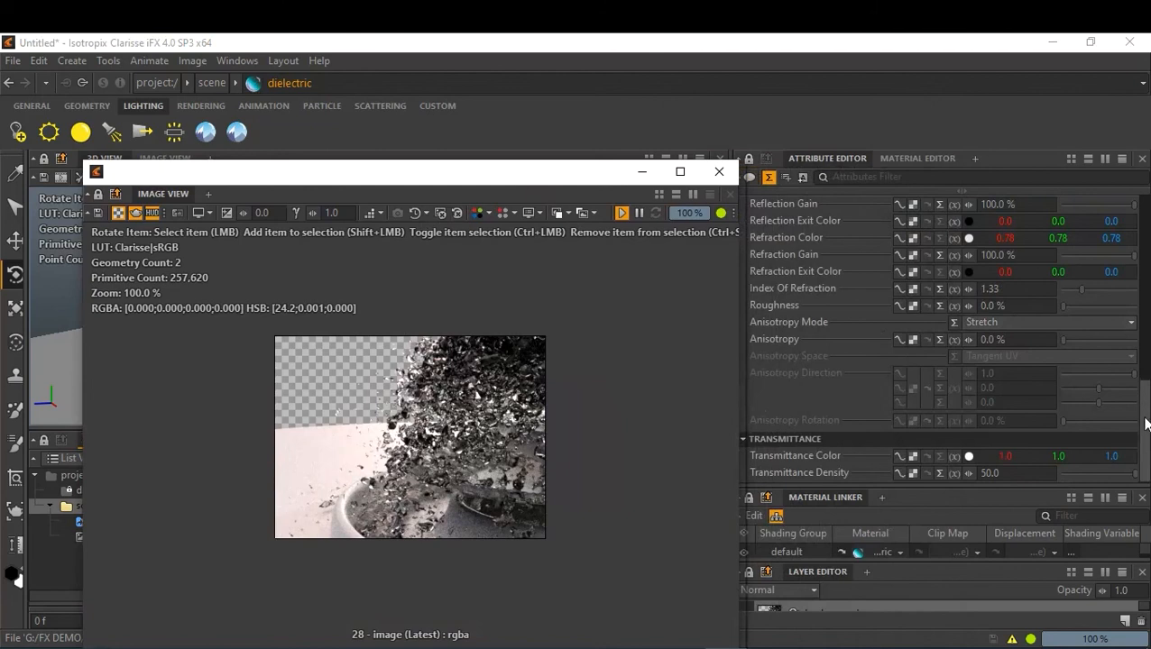
Step: Set the dielectric material's sidedness to Double
drag(1143, 417, 1143, 334)
scroll(938, 339, up, 4)
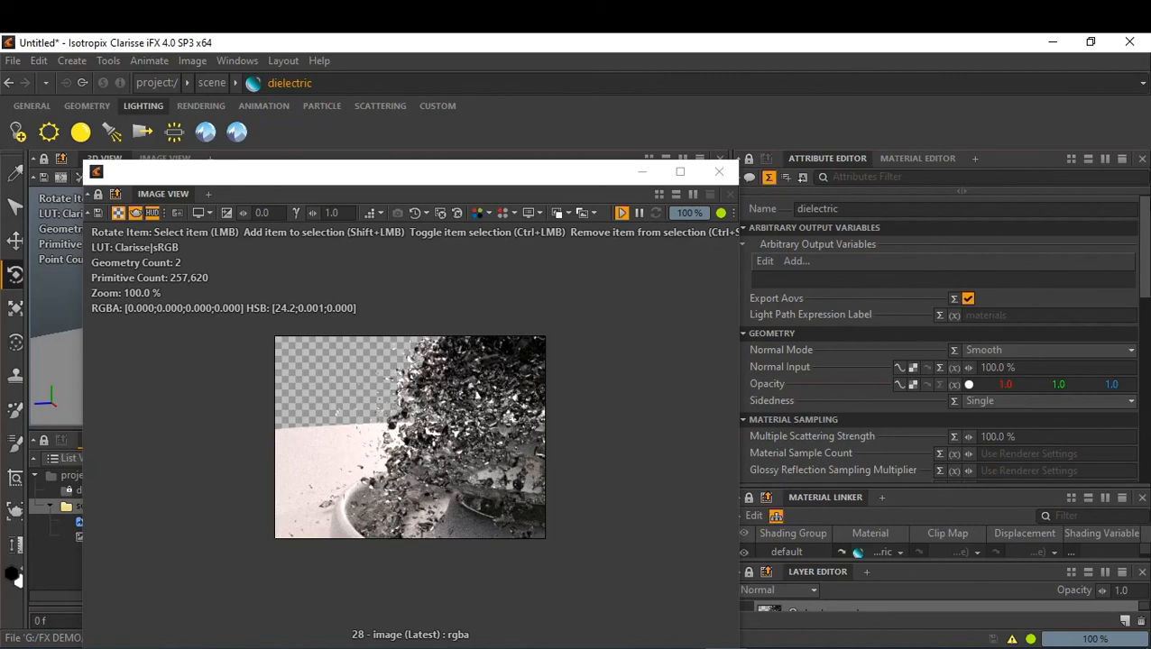
click(1017, 402)
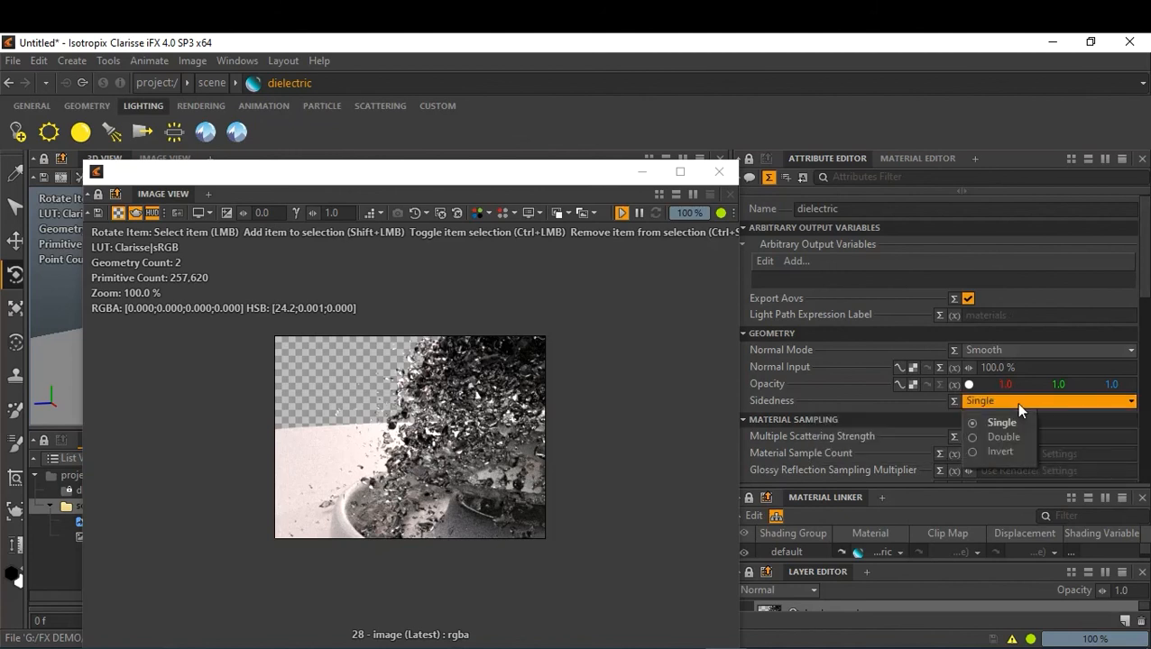
click(1009, 438)
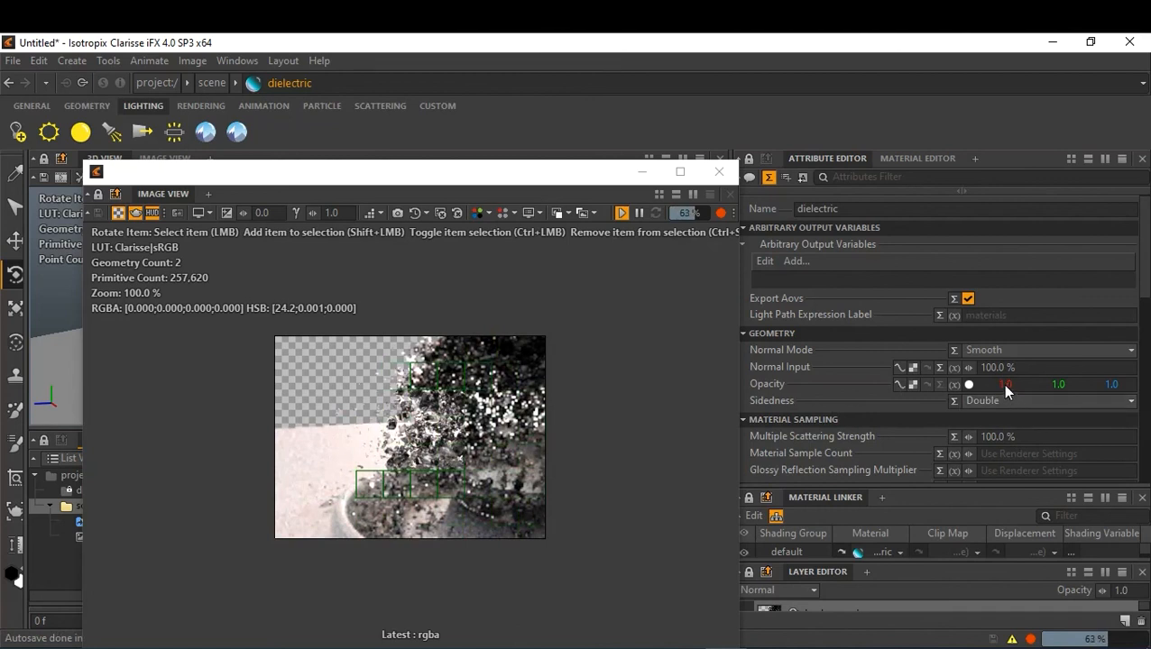
Step: Lower the dielectric material's opacity to a neutral grey of 0.278, keeping the color dialog clear of the render
click(969, 384)
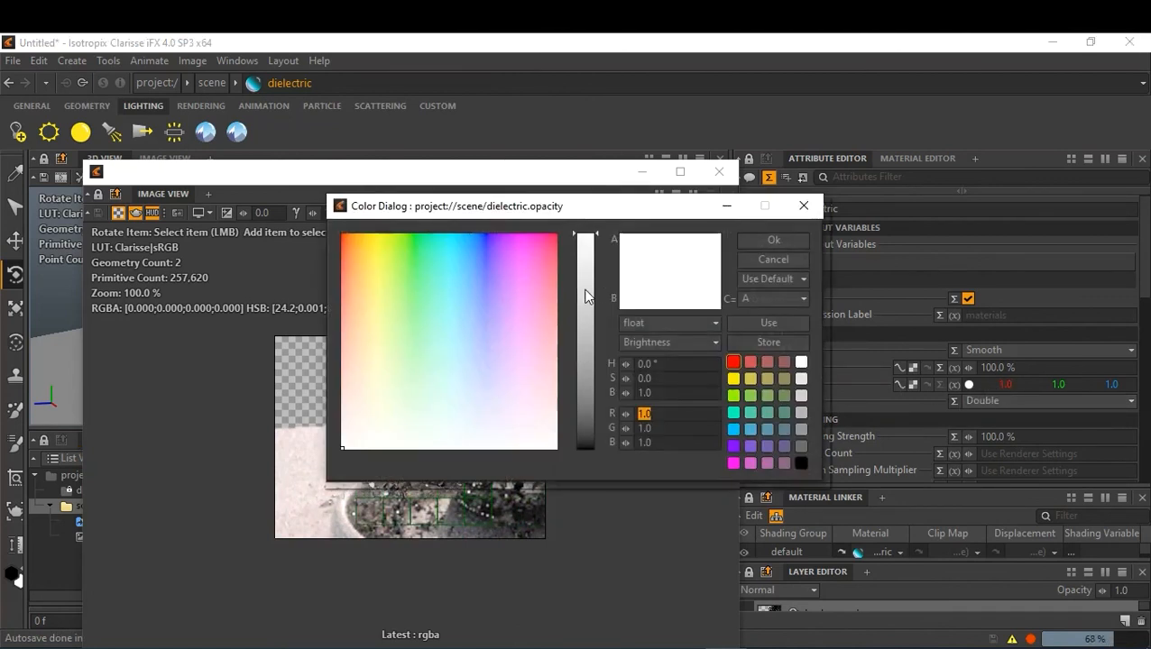
drag(586, 298, 595, 370)
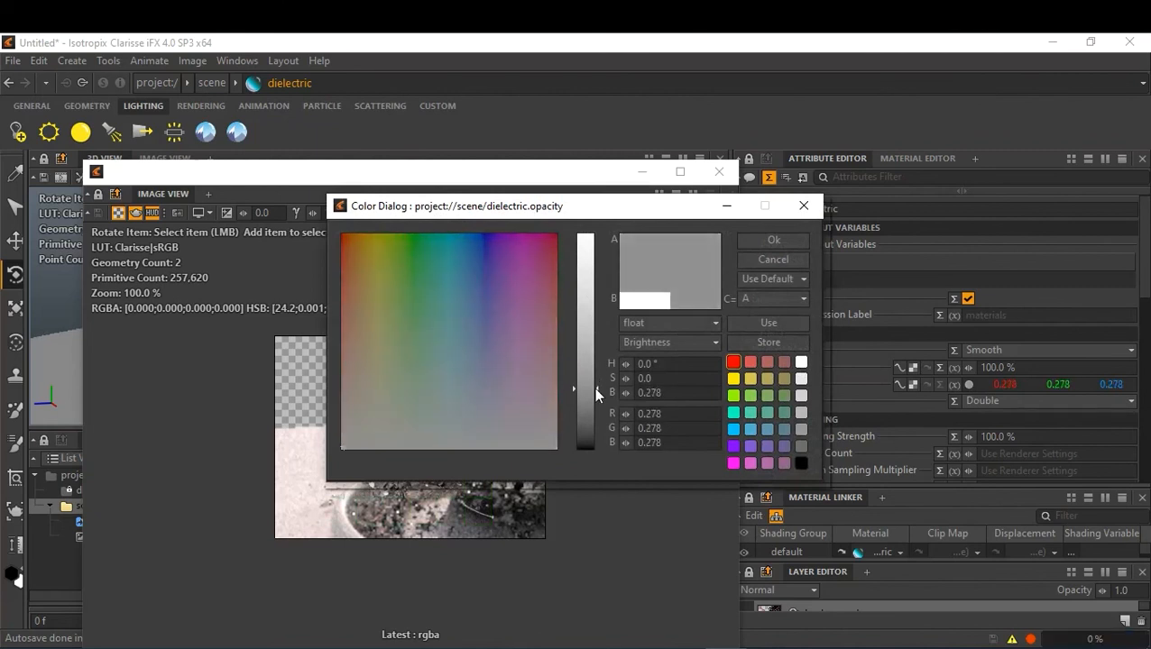
drag(673, 205, 920, 377)
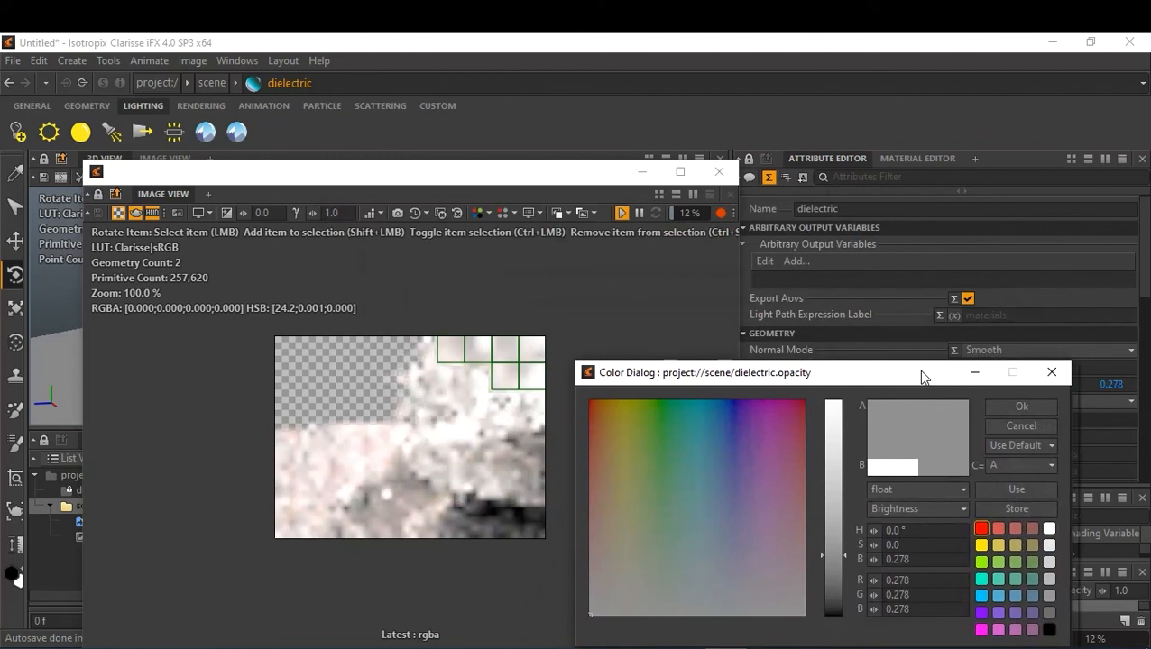